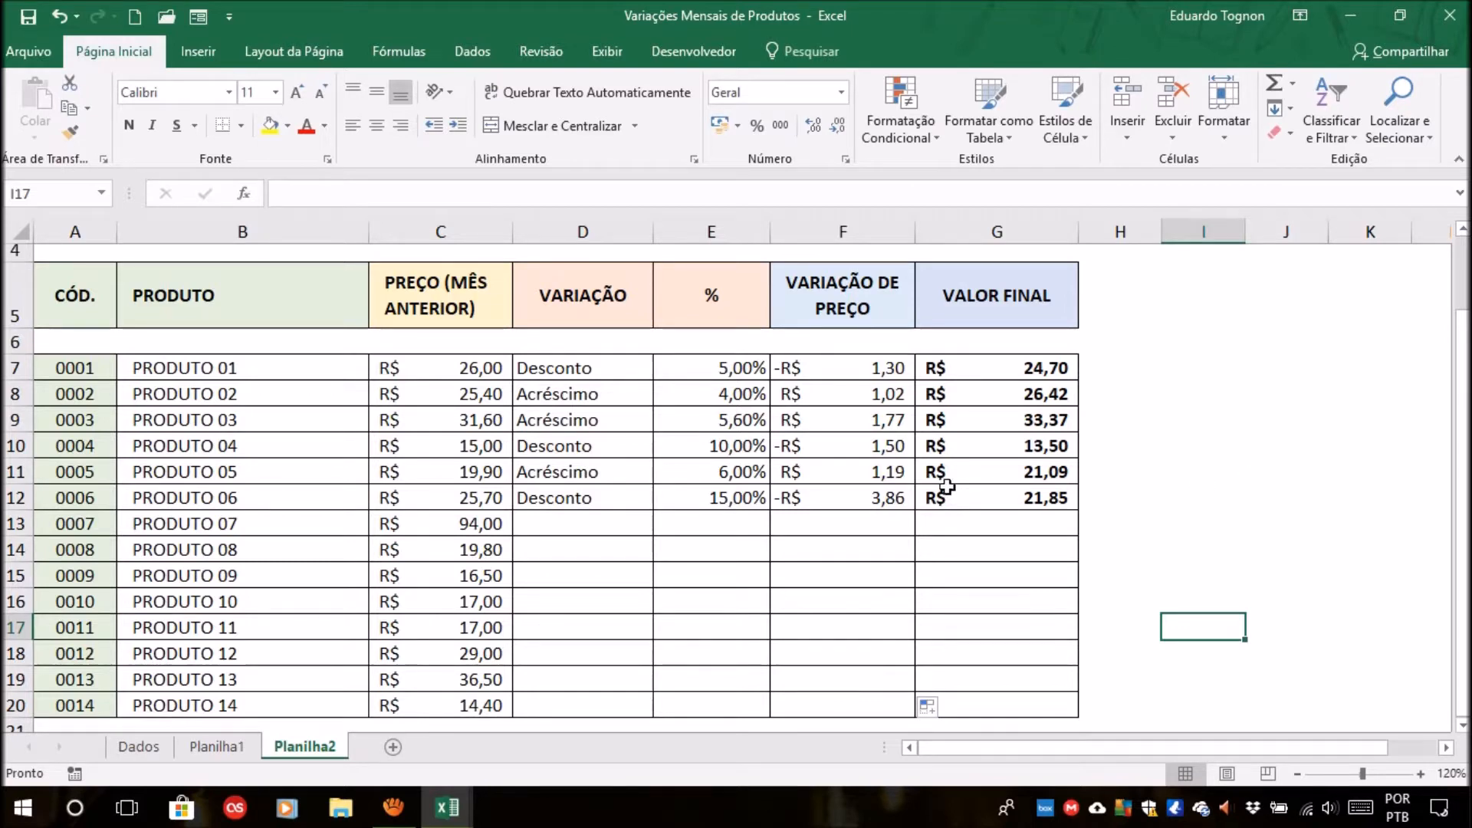
On the Planilha2 sheet, set the variation type of PRODUTO 01 in D7 to Acréscimo.
click(201, 749)
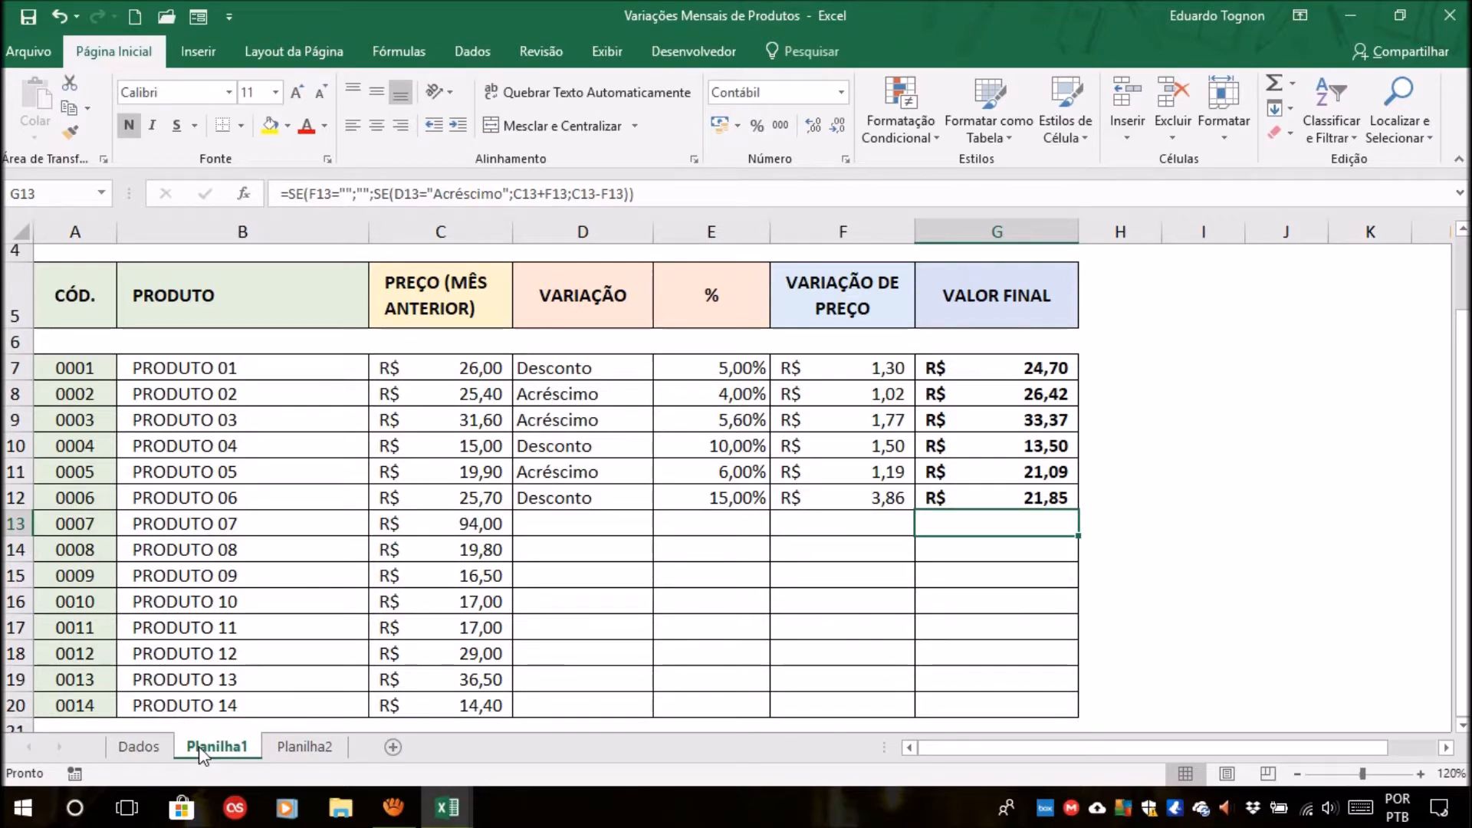
click(278, 754)
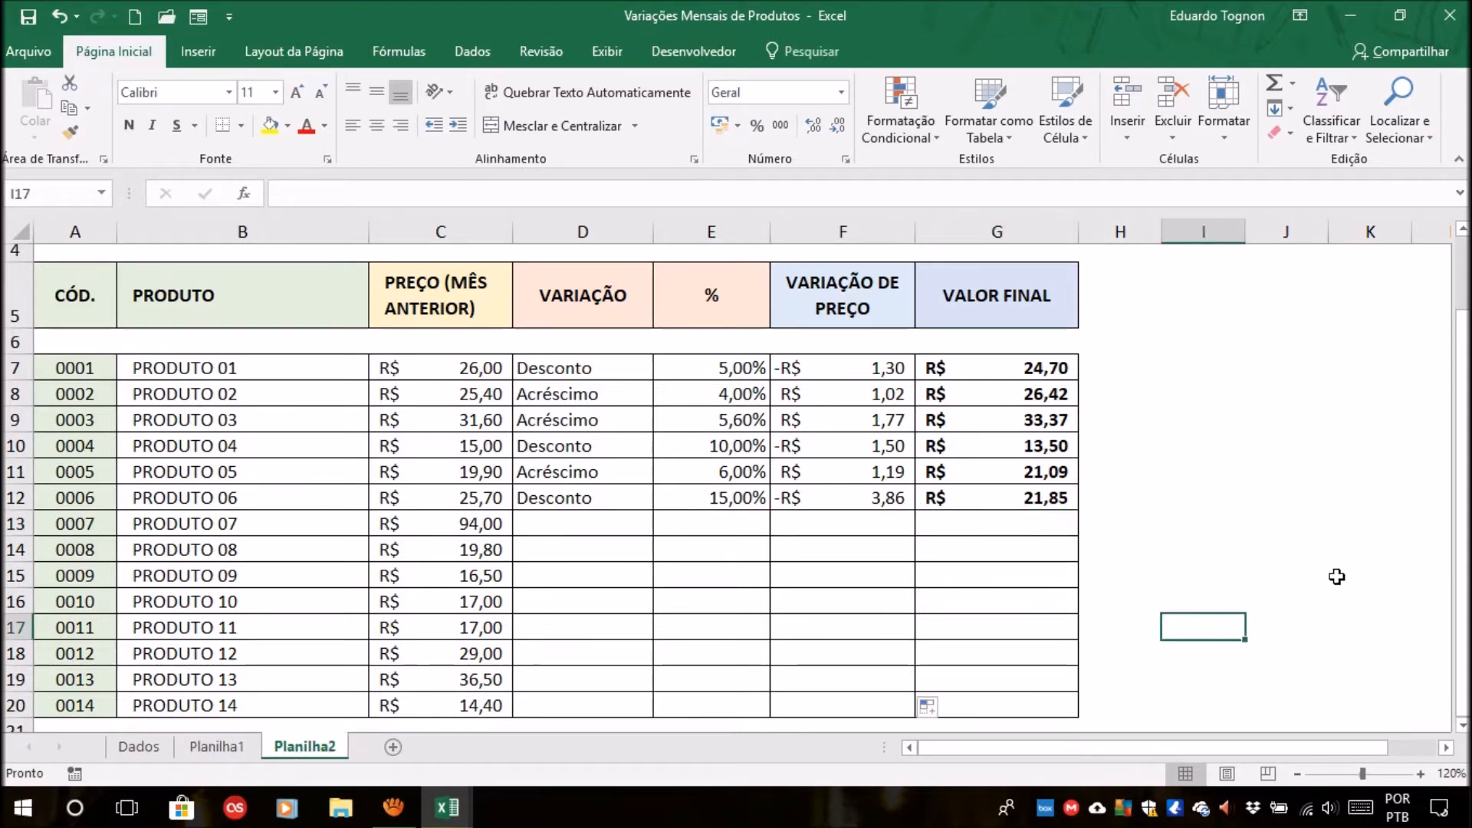
scroll(1339, 583, up, 1)
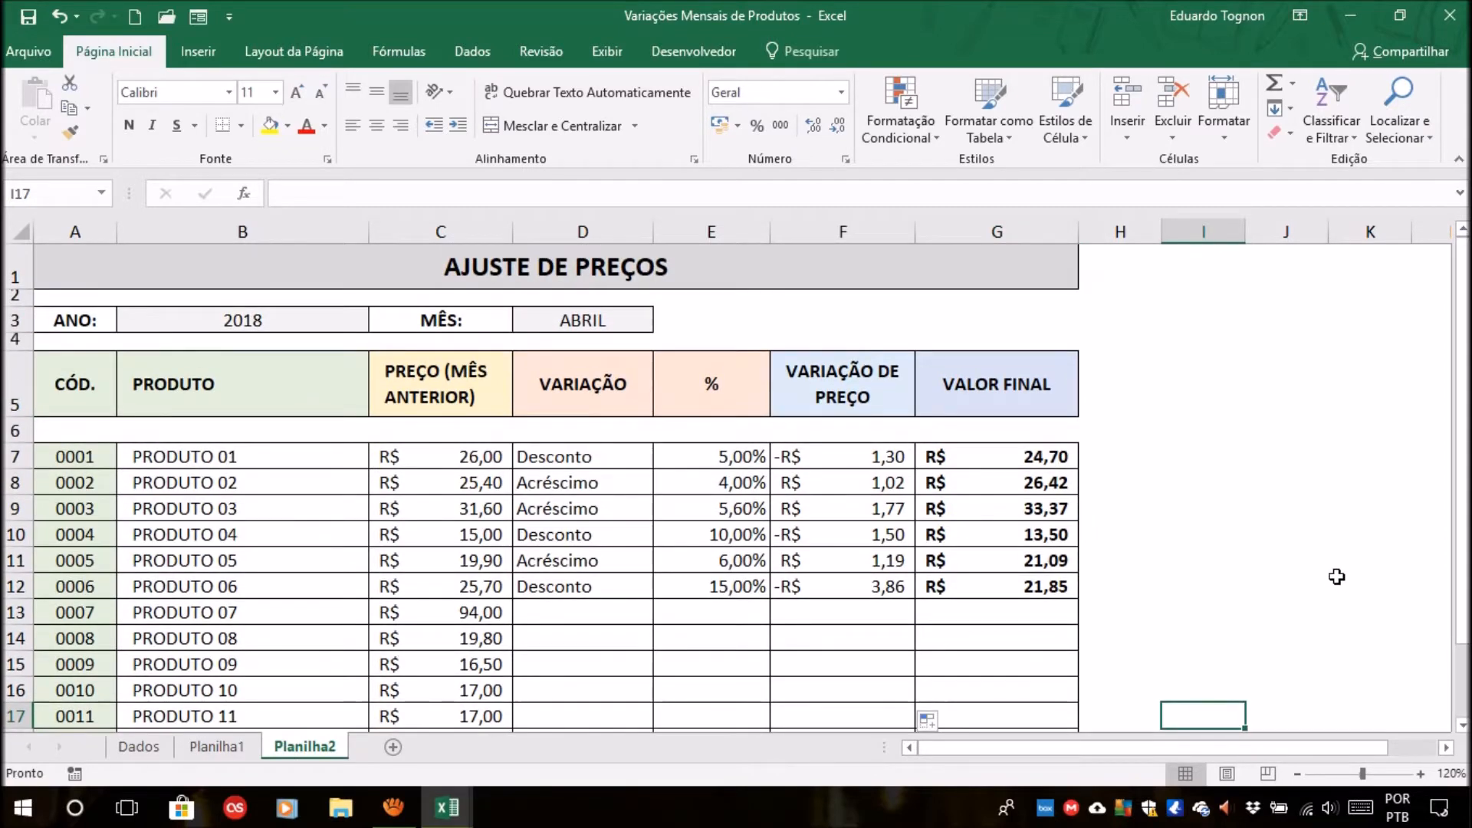
scroll(1337, 577, down, 1)
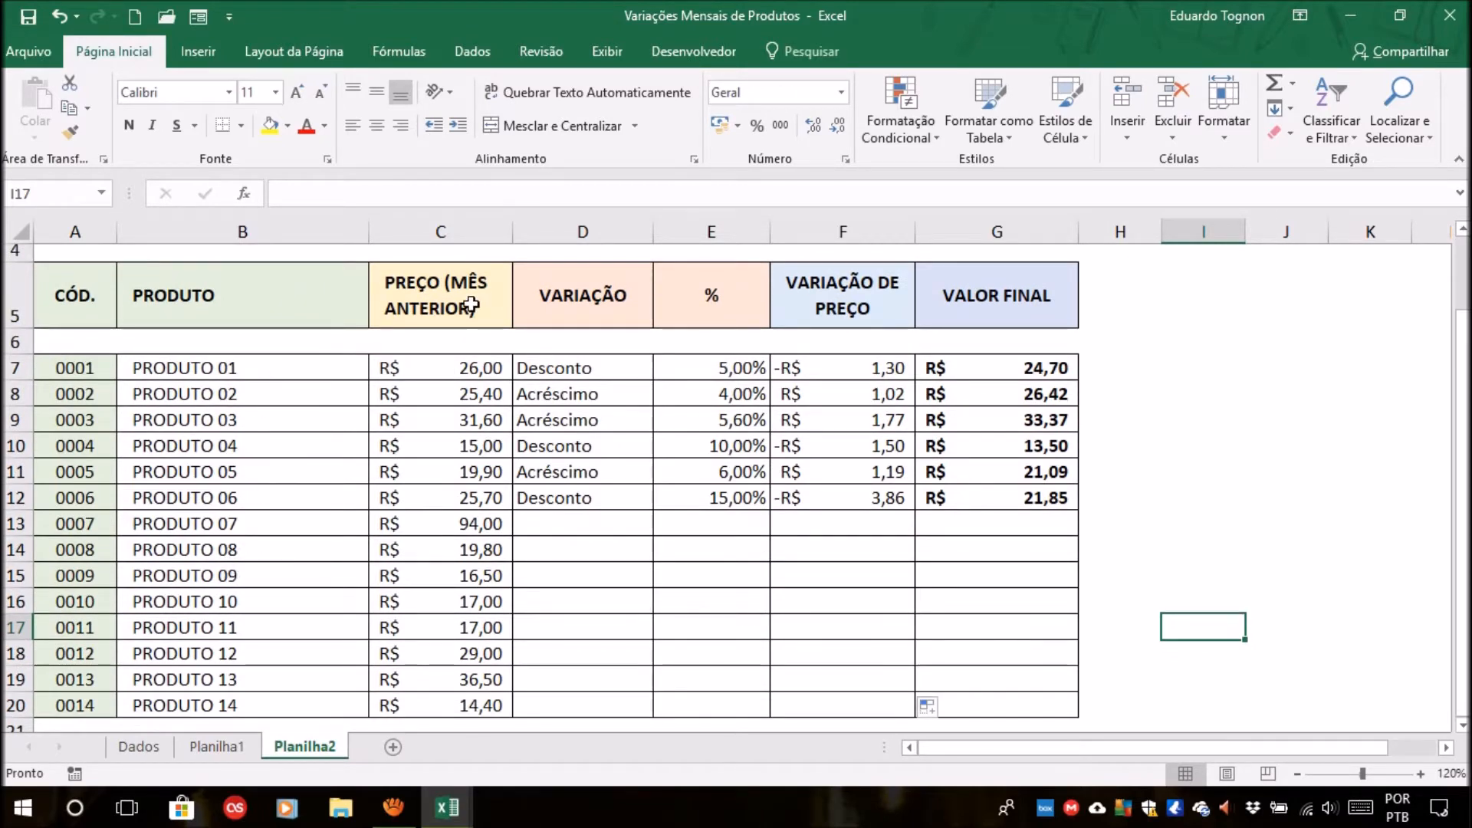
click(619, 365)
click(662, 369)
click(506, 386)
Examine the PRODUTO 01 row on Planilha2, including the previous price, percentage and the formulas for price variation and final value.
click(737, 366)
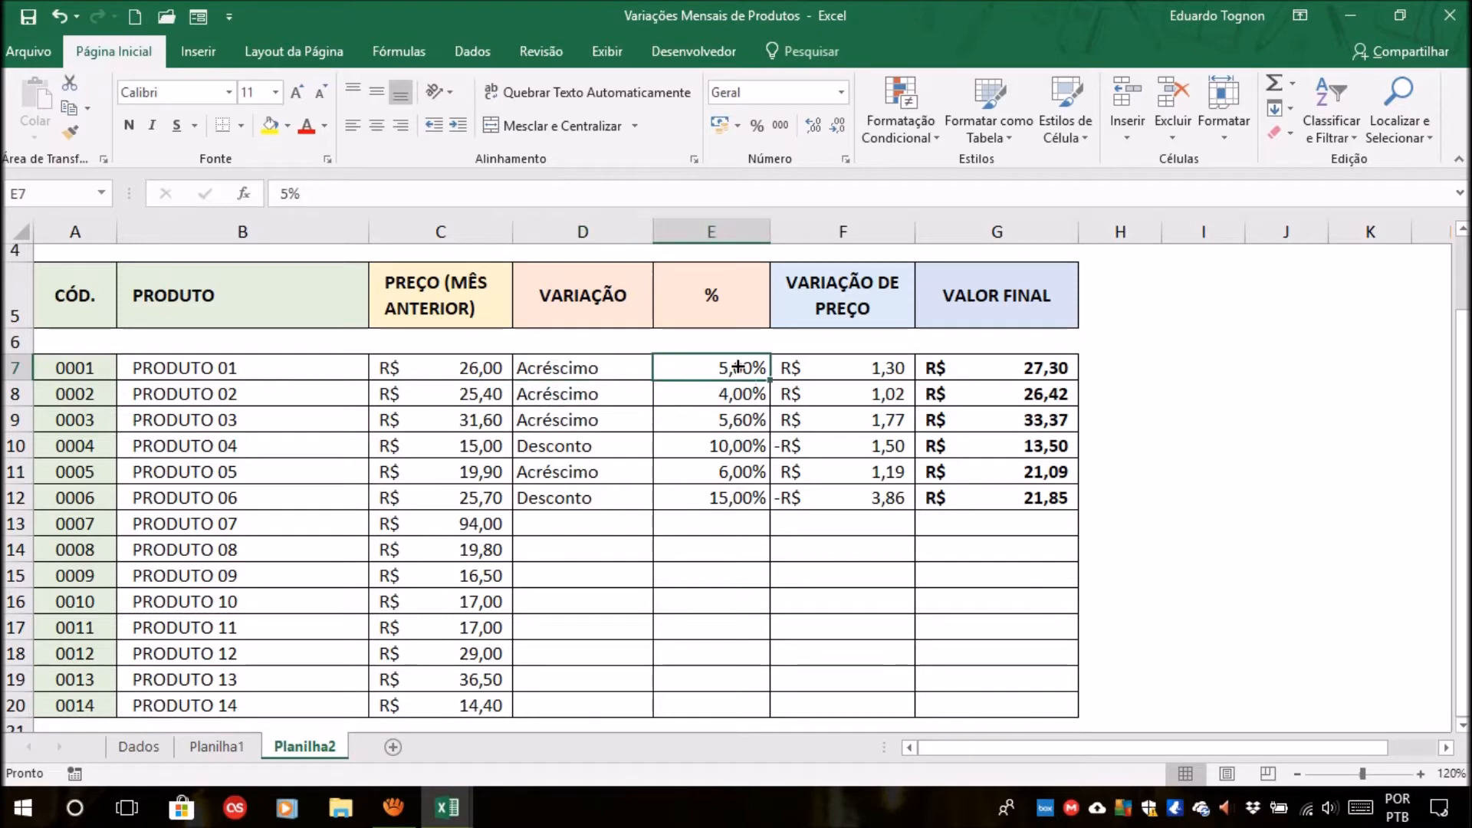
click(848, 372)
click(989, 367)
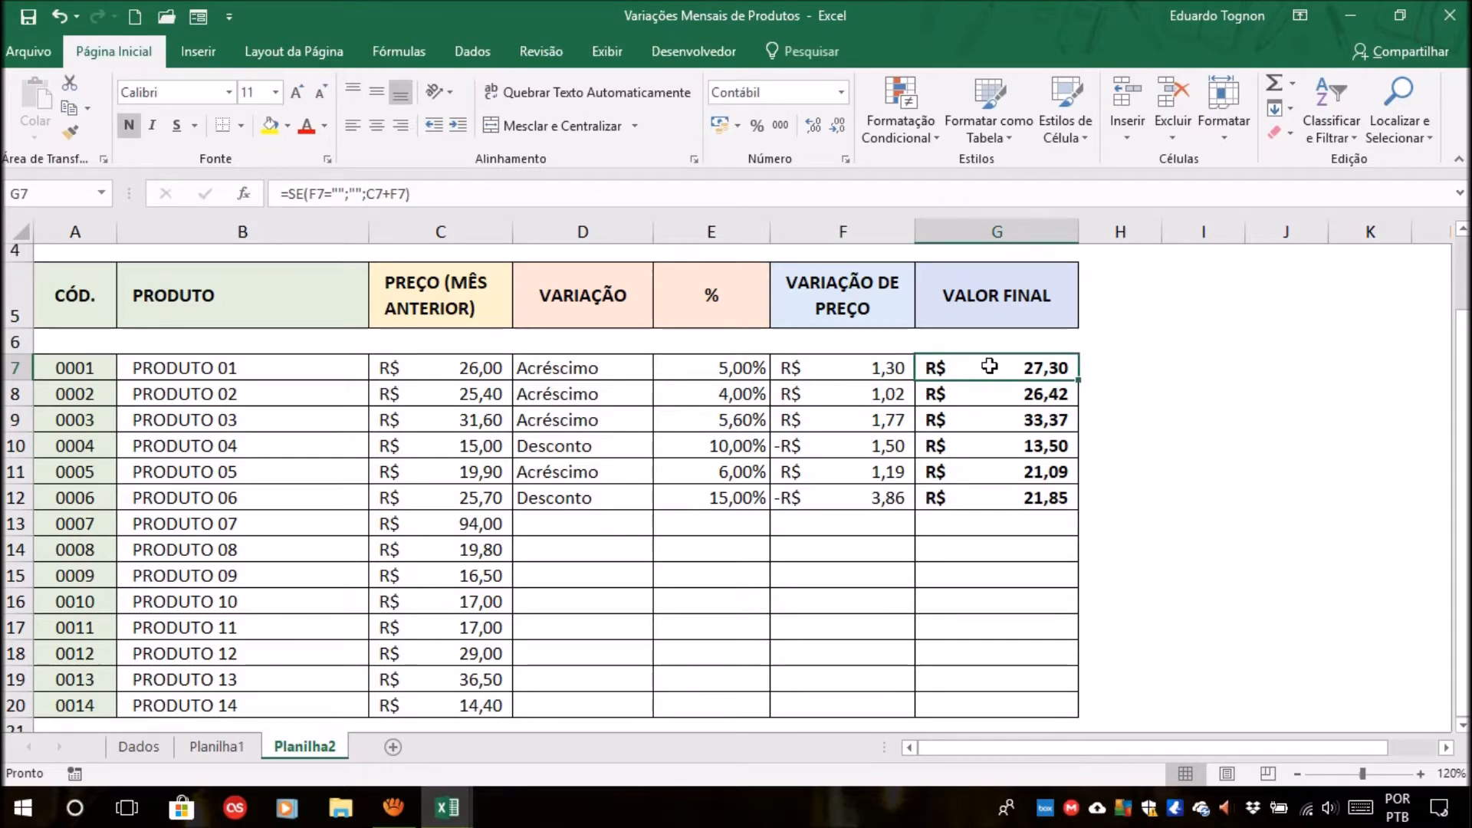
click(1216, 396)
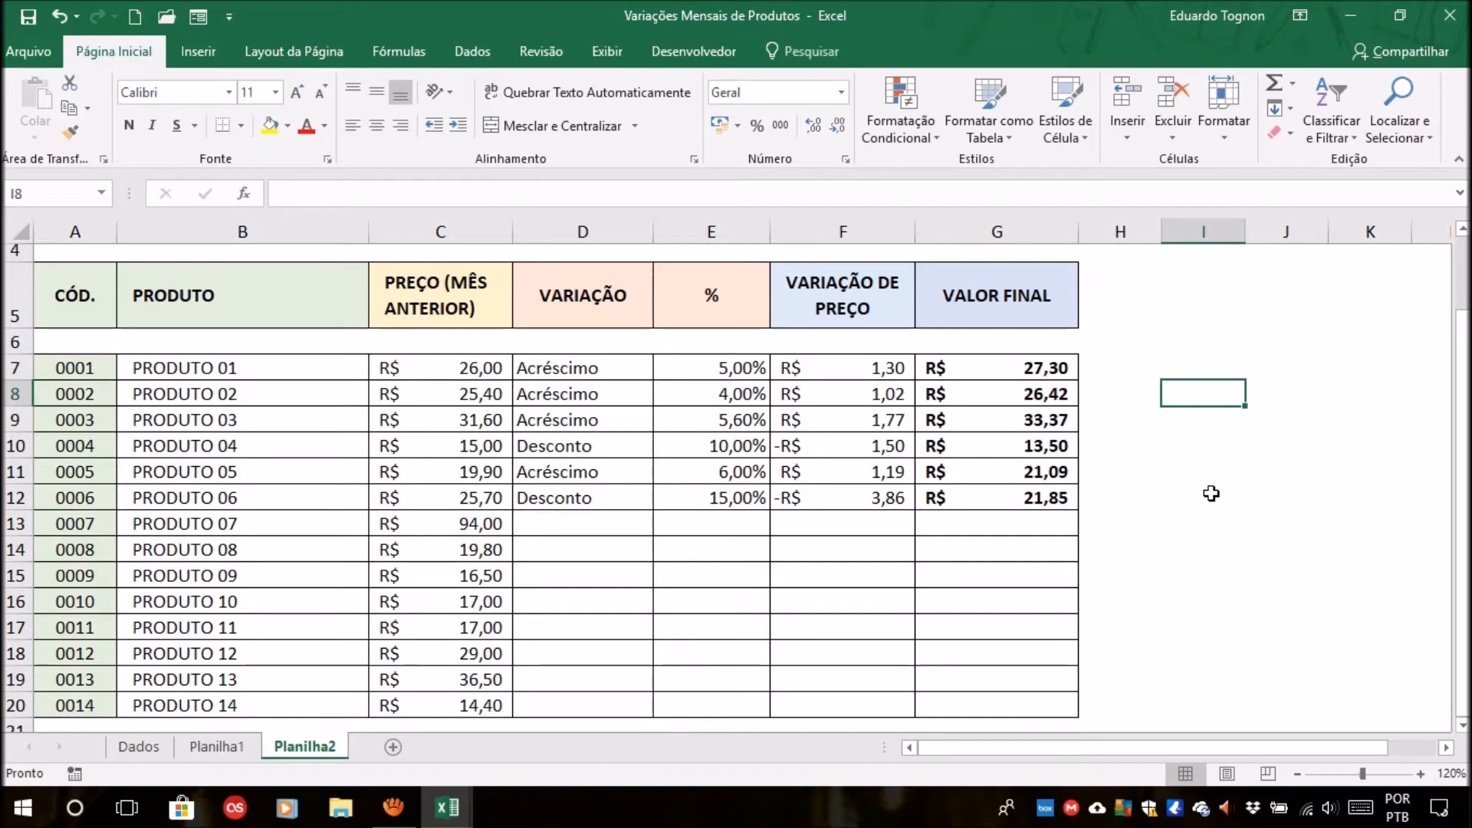
click(547, 365)
click(731, 369)
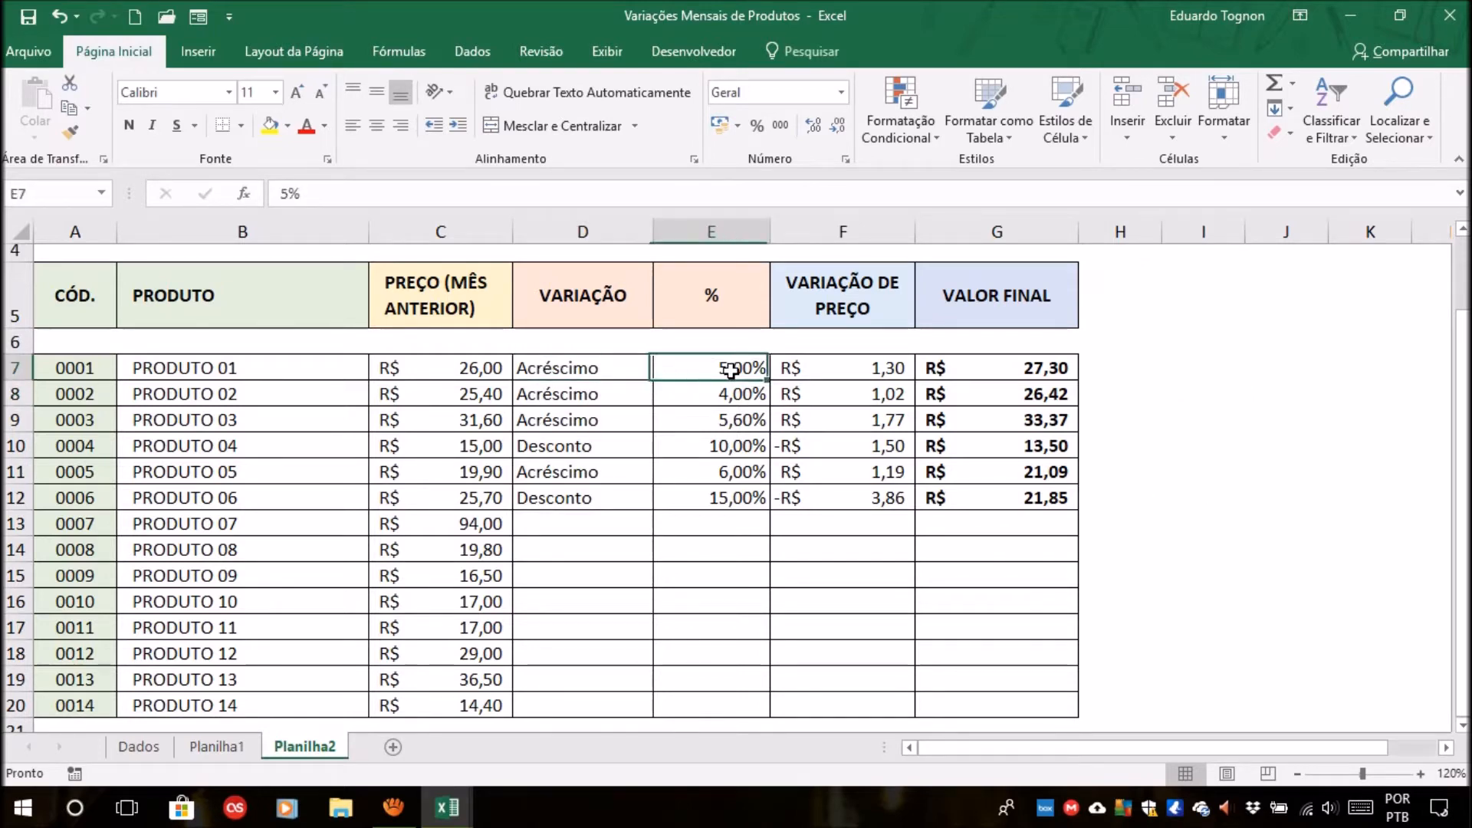
click(806, 371)
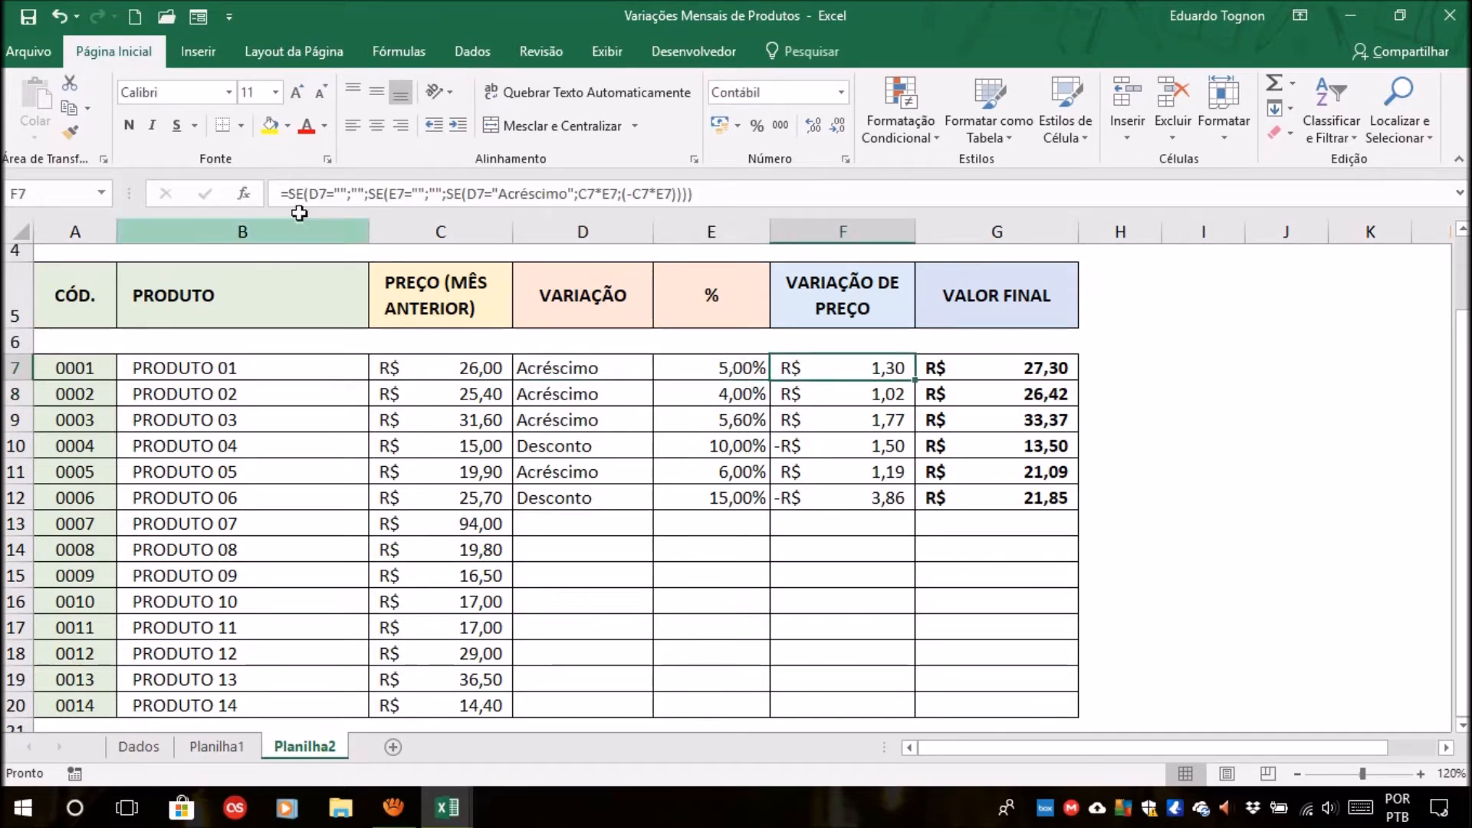
click(998, 363)
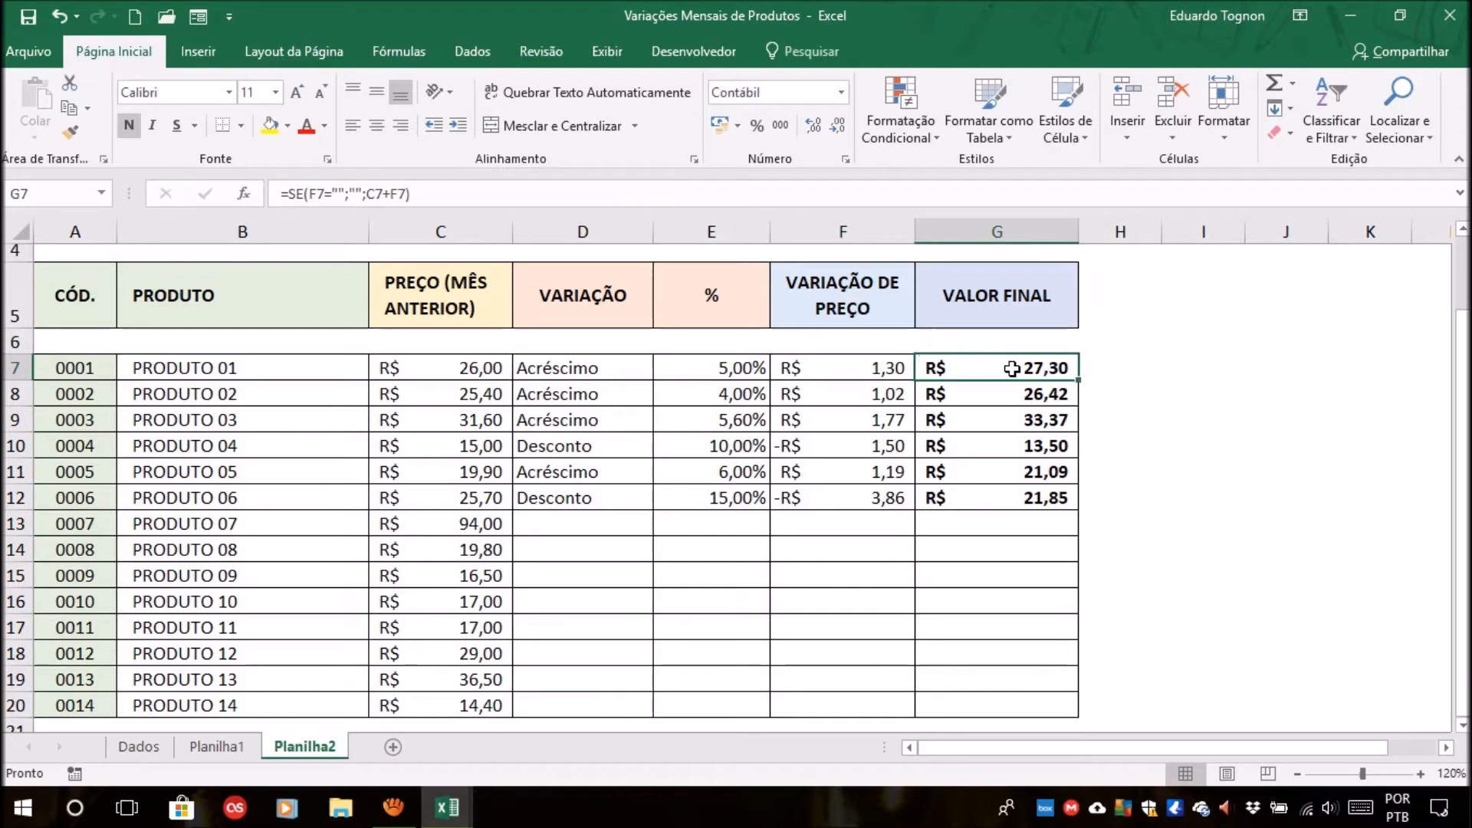
click(841, 361)
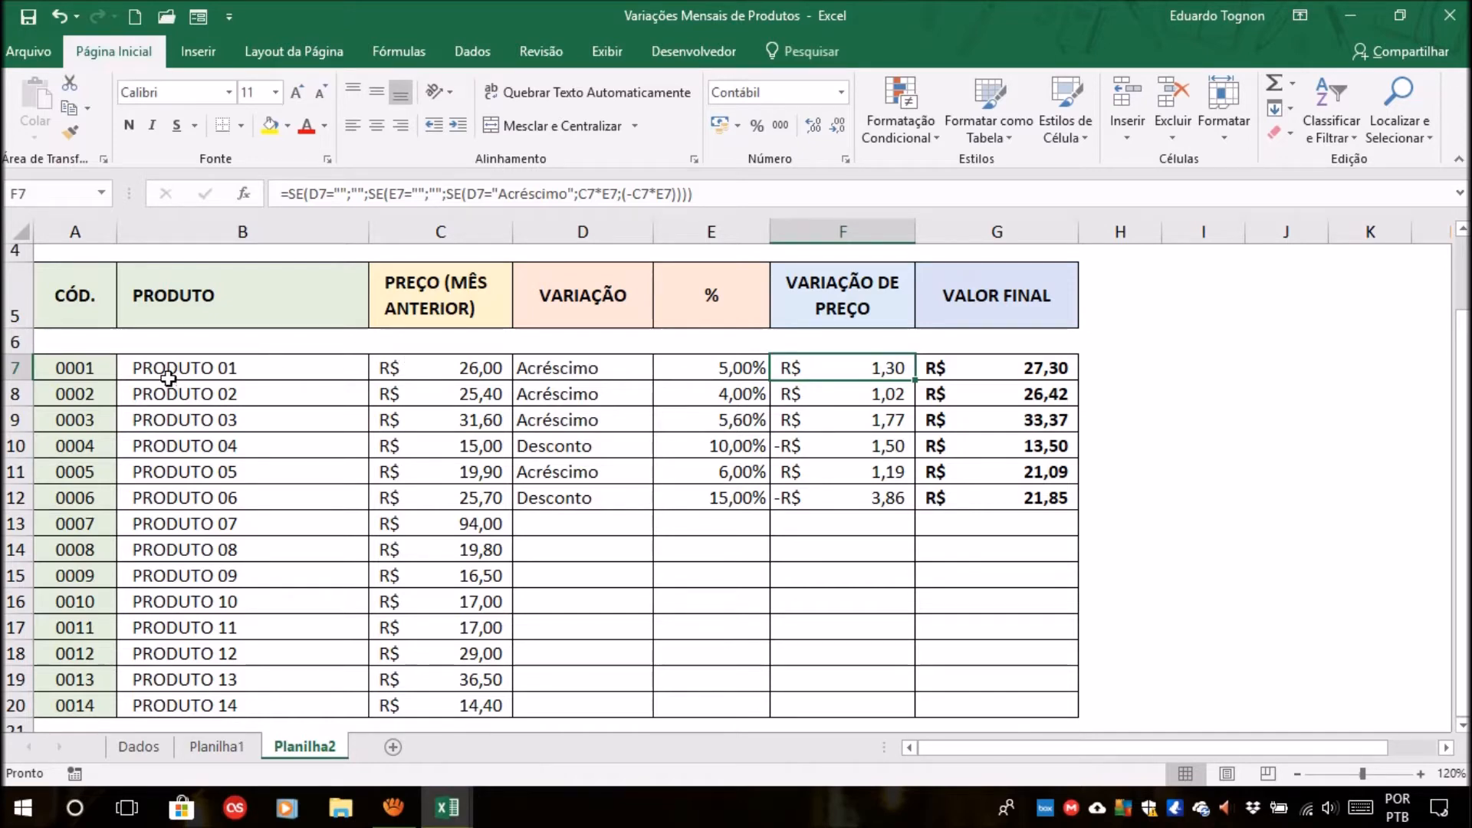
click(447, 368)
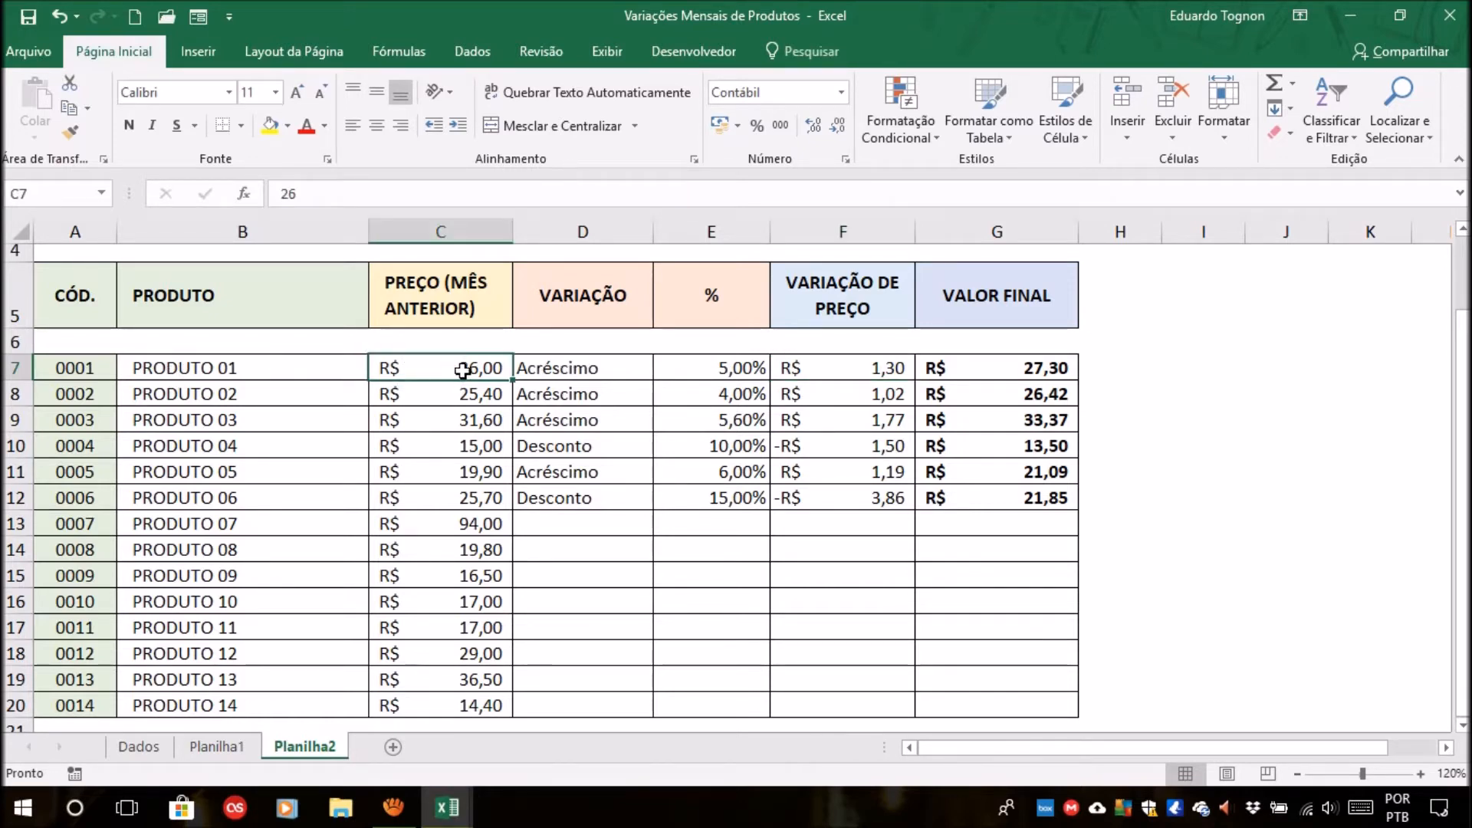
click(559, 371)
click(734, 372)
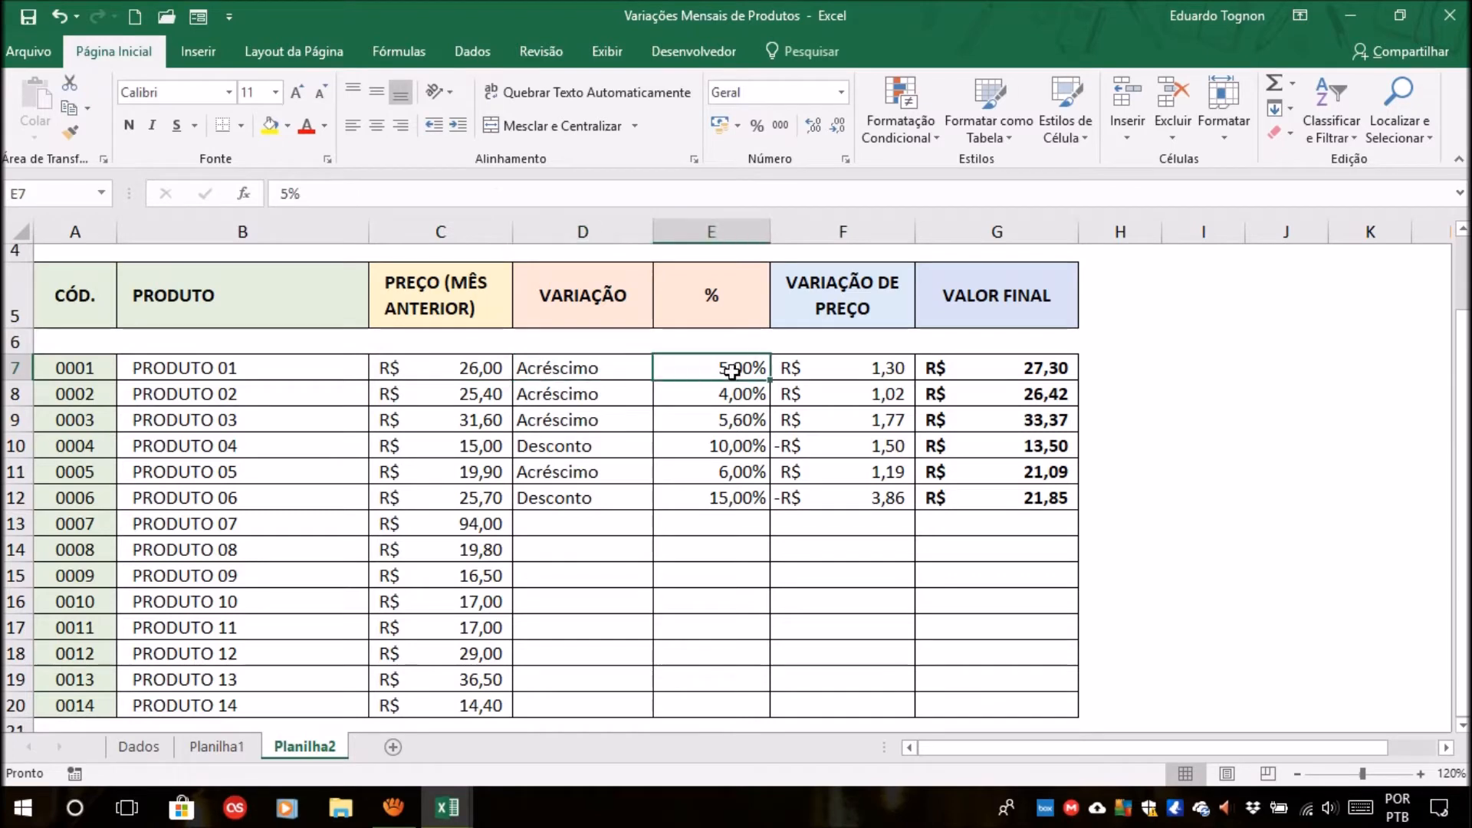
click(835, 368)
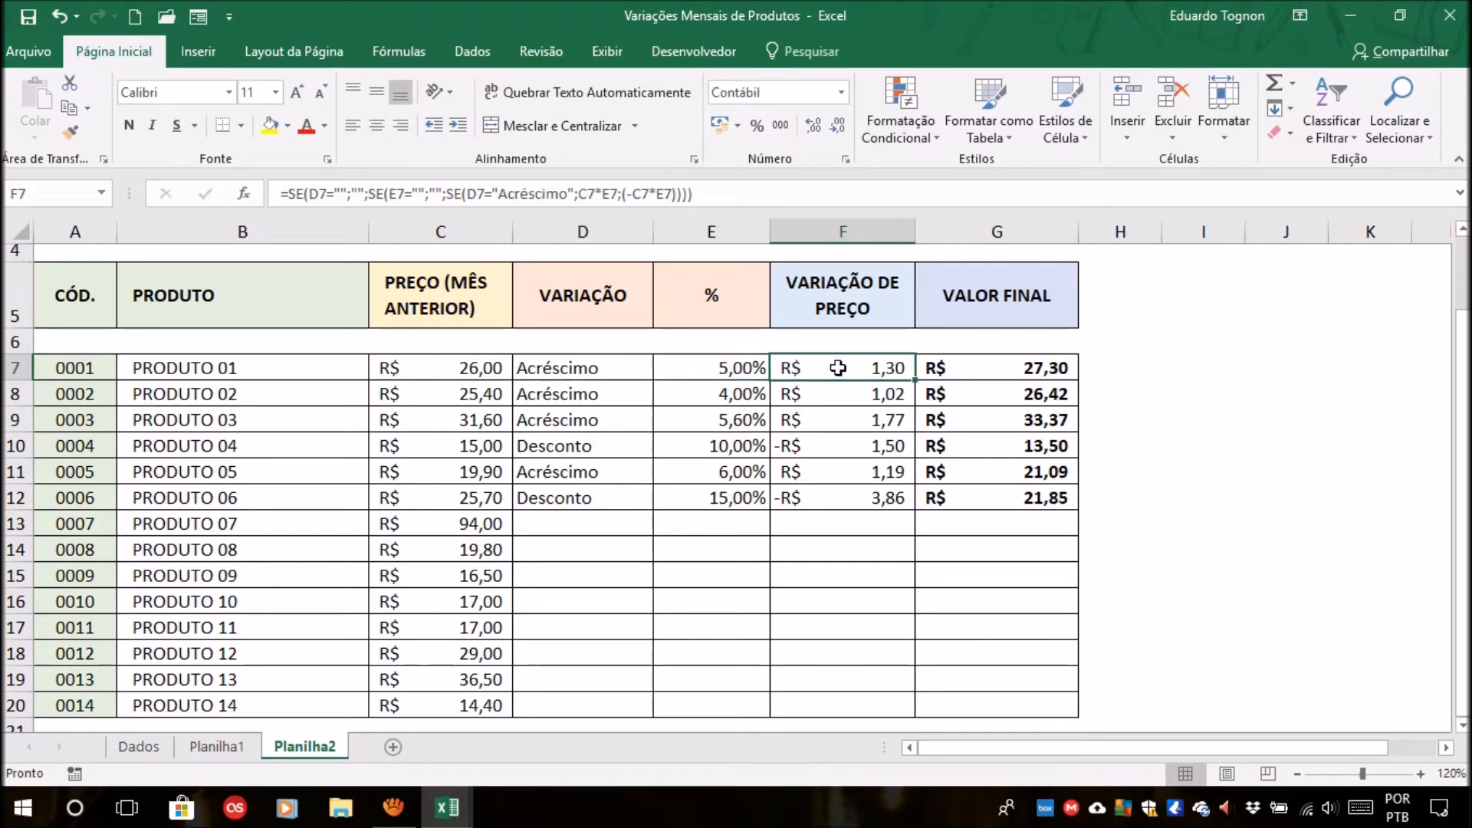
click(582, 363)
click(785, 366)
Examine how the Desconto option, percentage and previous price of PRODUTO 04 feed its price variation and final value formulas.
click(824, 448)
click(571, 449)
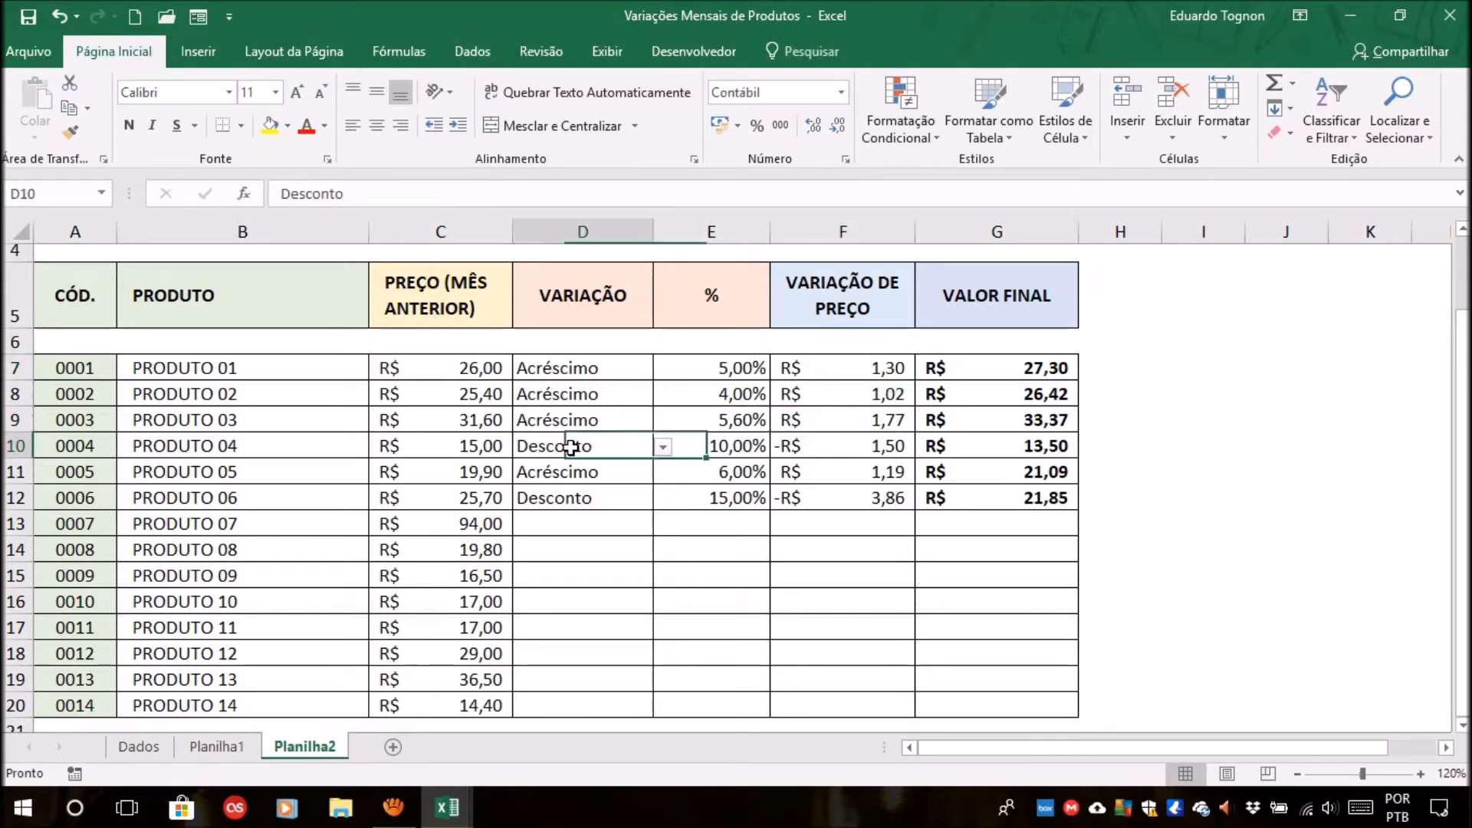
click(741, 448)
click(830, 450)
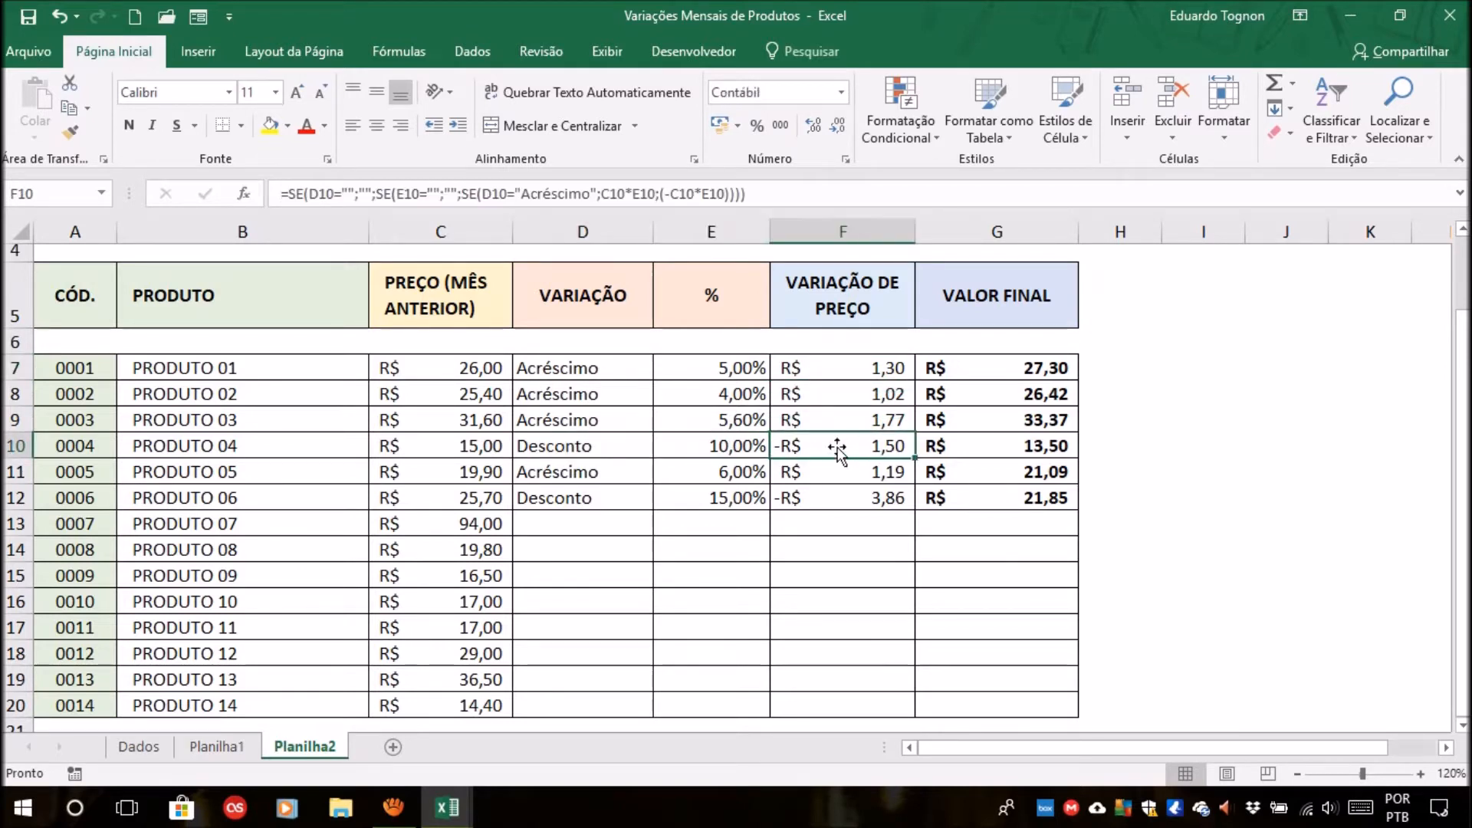
click(740, 448)
click(446, 455)
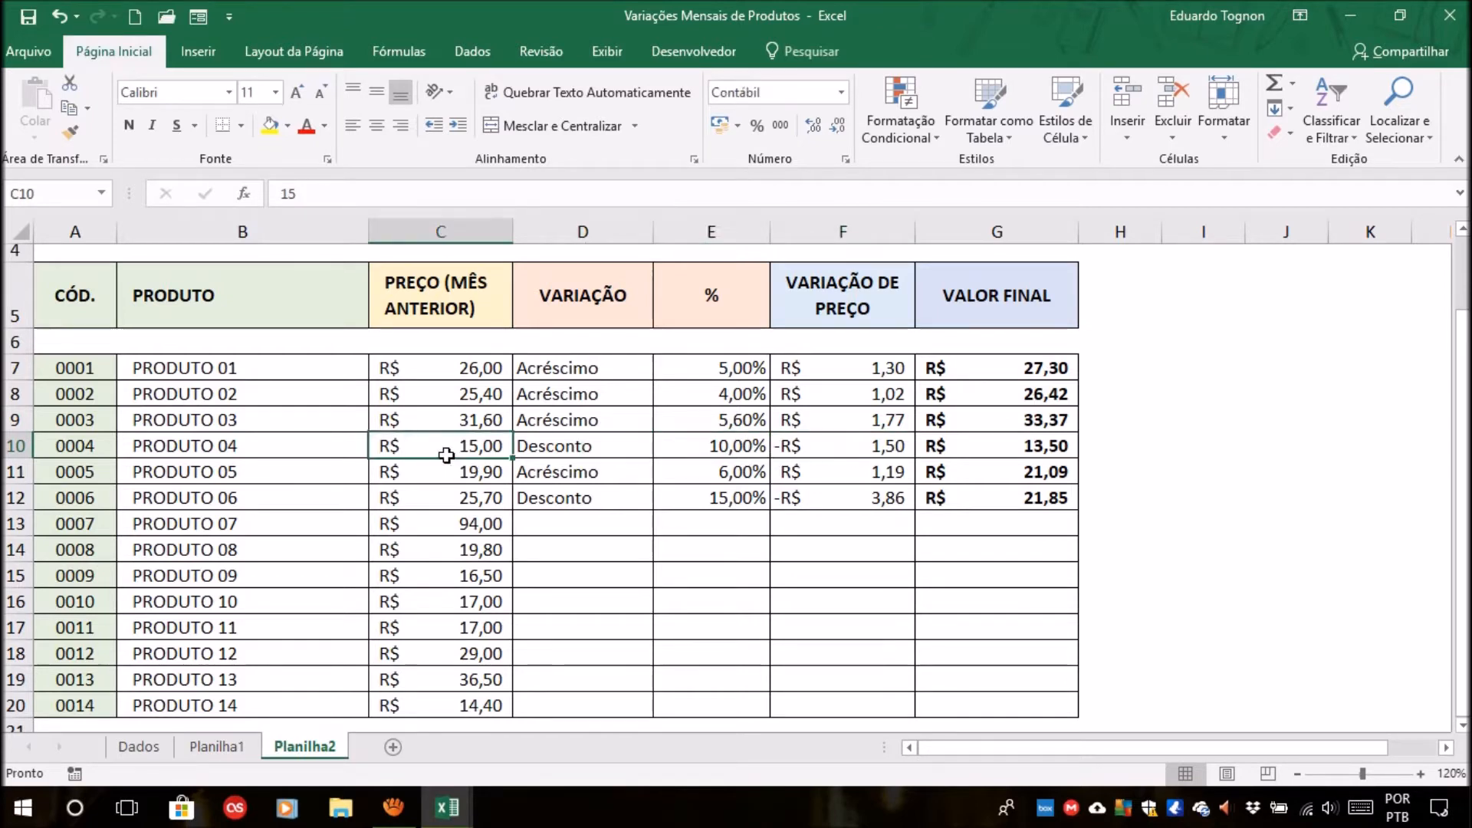
click(579, 449)
click(861, 443)
click(1037, 443)
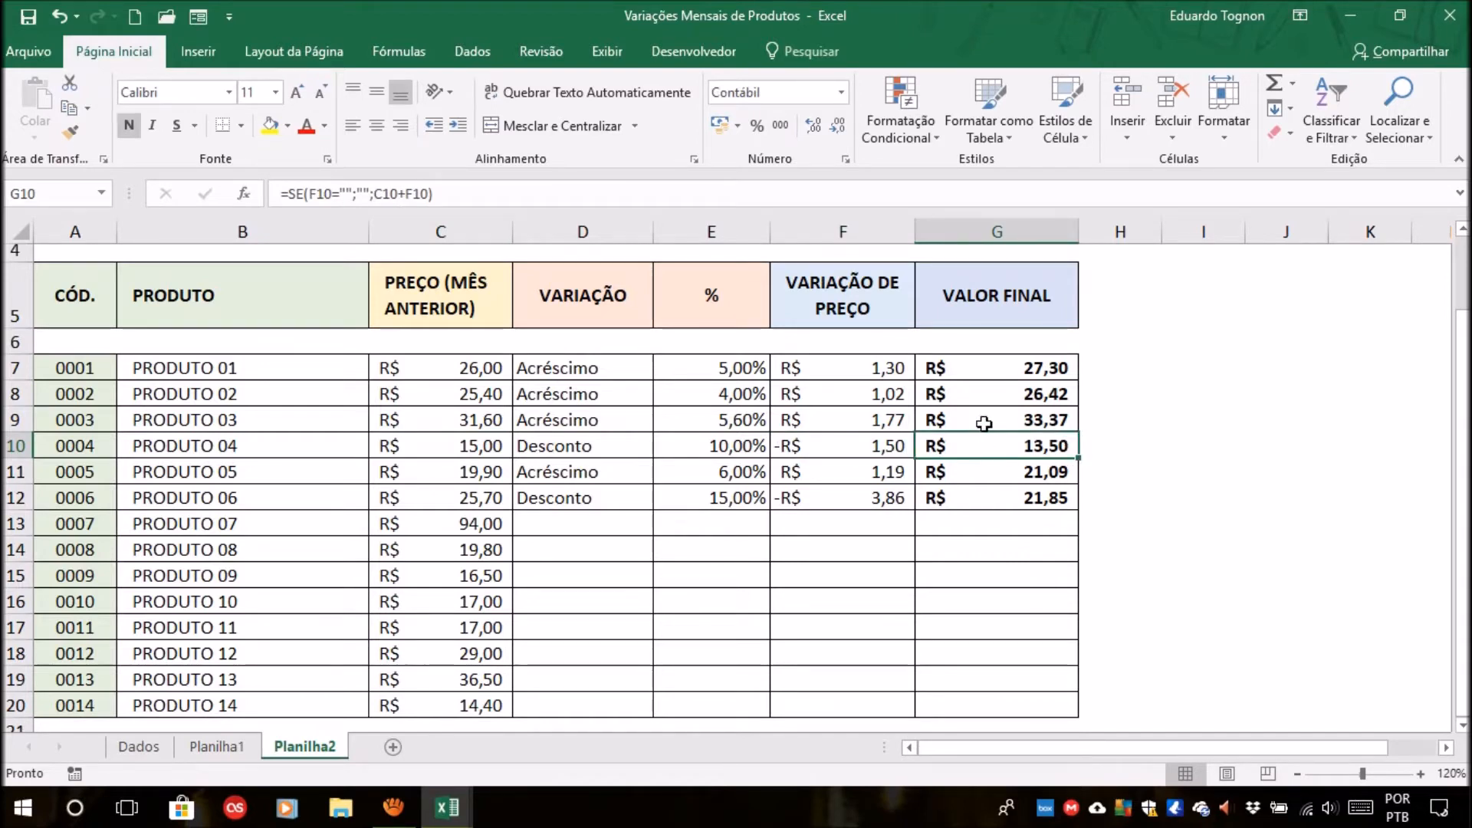
click(1277, 518)
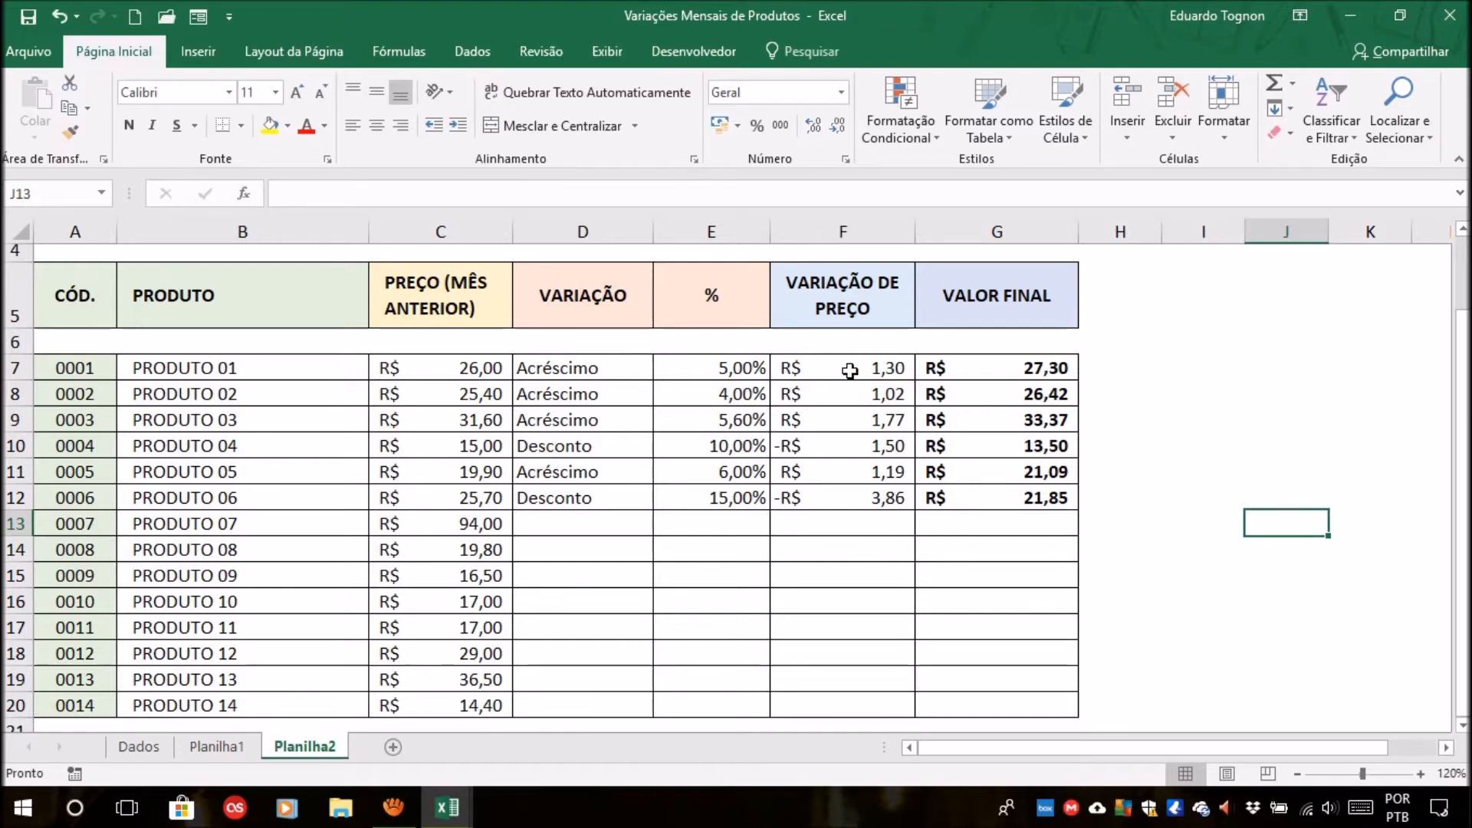
Review the price variation formulas in F7:F20, comparing Acréscimo rows with Desconto rows on Planilha2.
drag(844, 372, 828, 706)
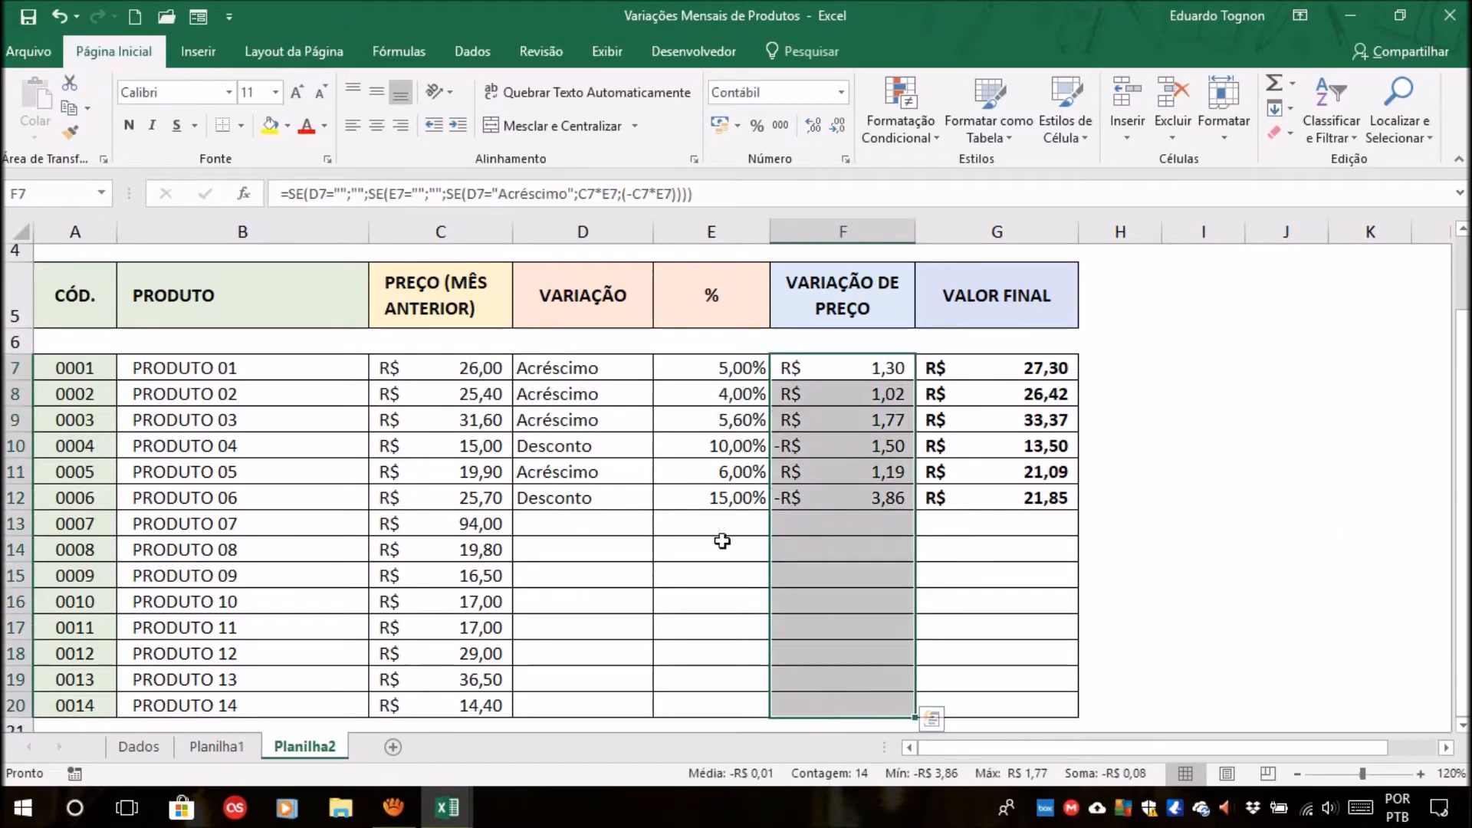
click(608, 368)
click(908, 370)
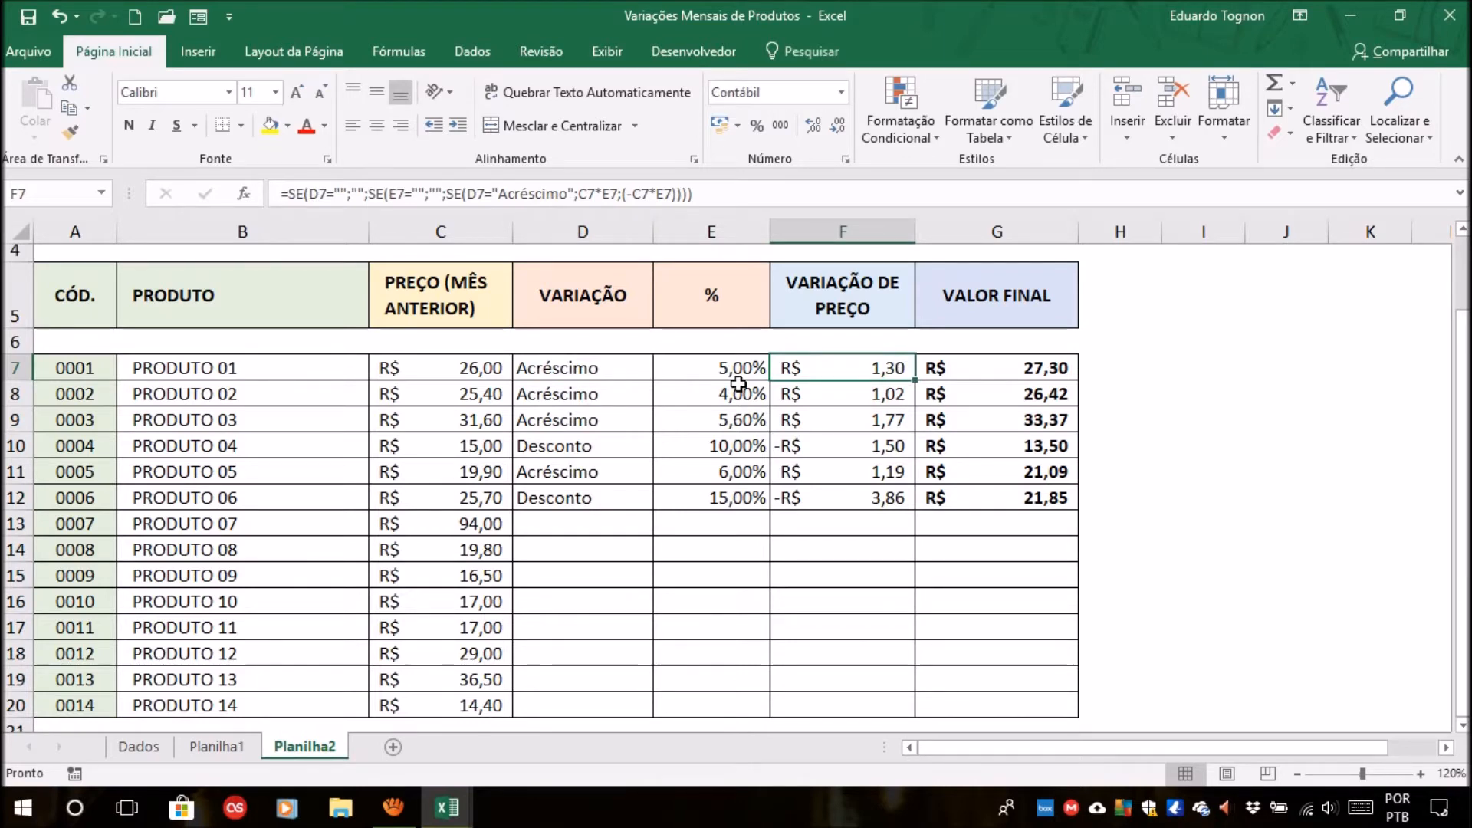
click(846, 488)
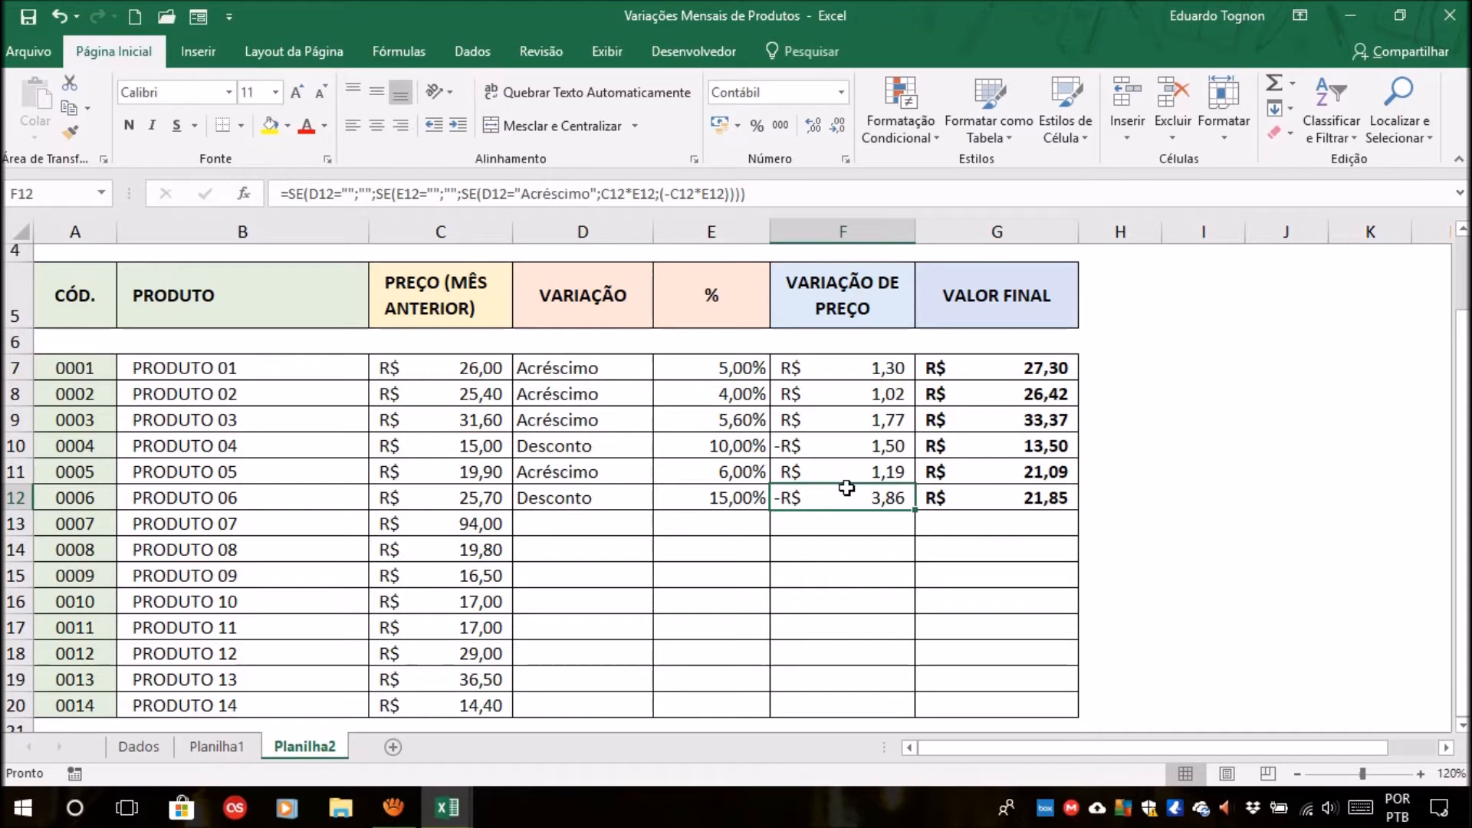
click(857, 366)
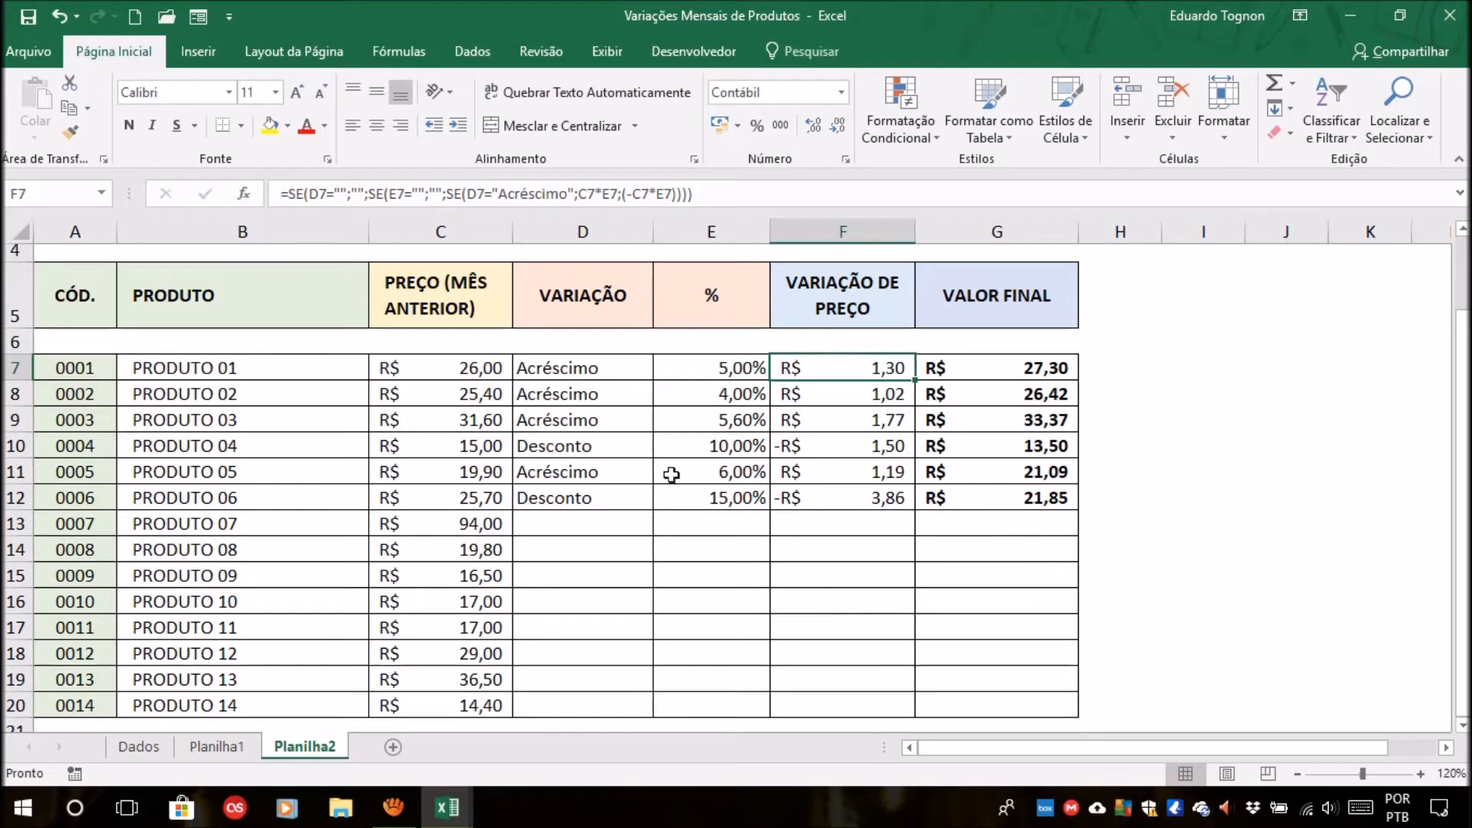
click(602, 470)
click(861, 444)
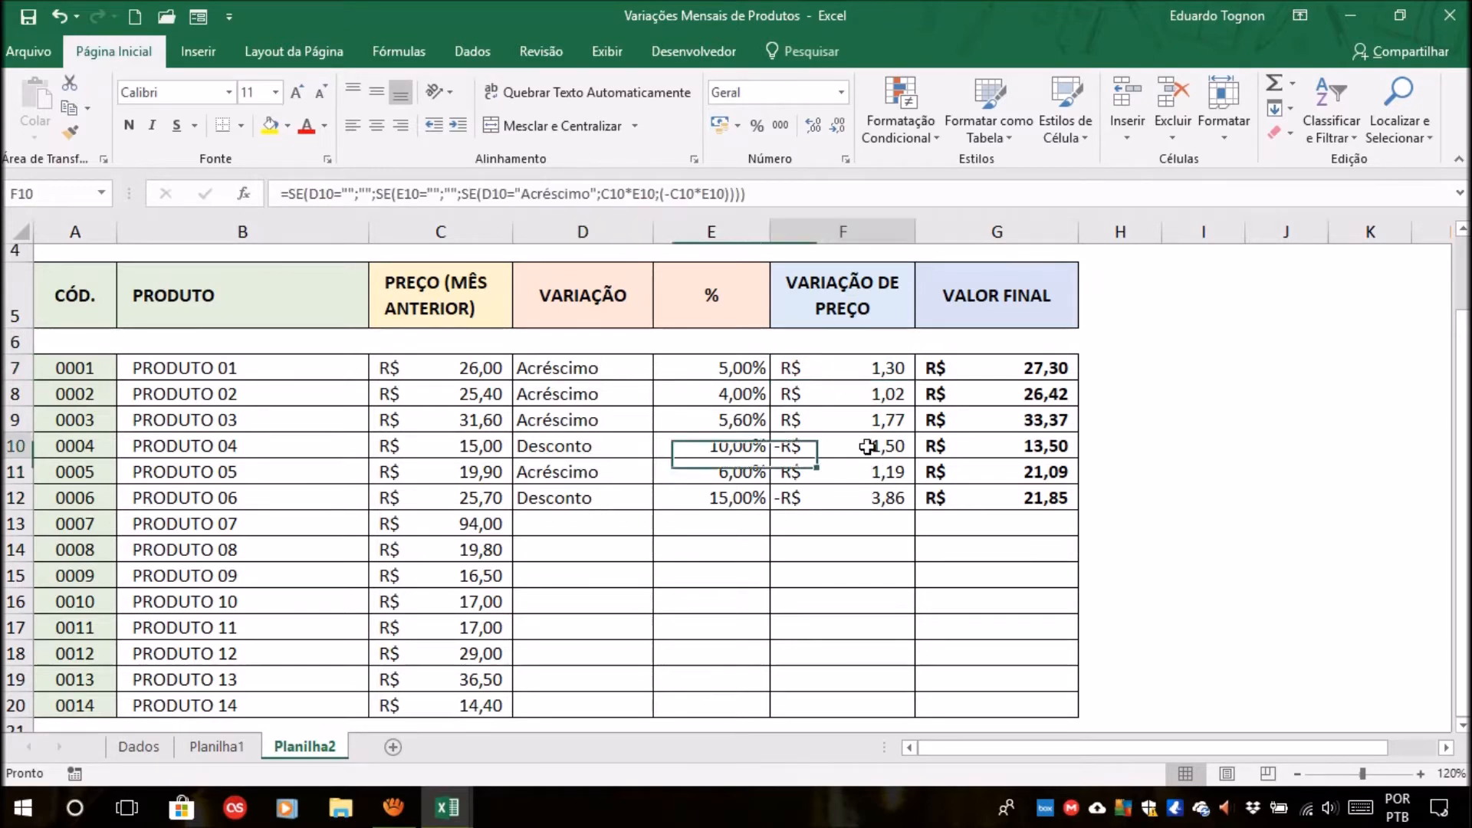
click(548, 446)
click(857, 450)
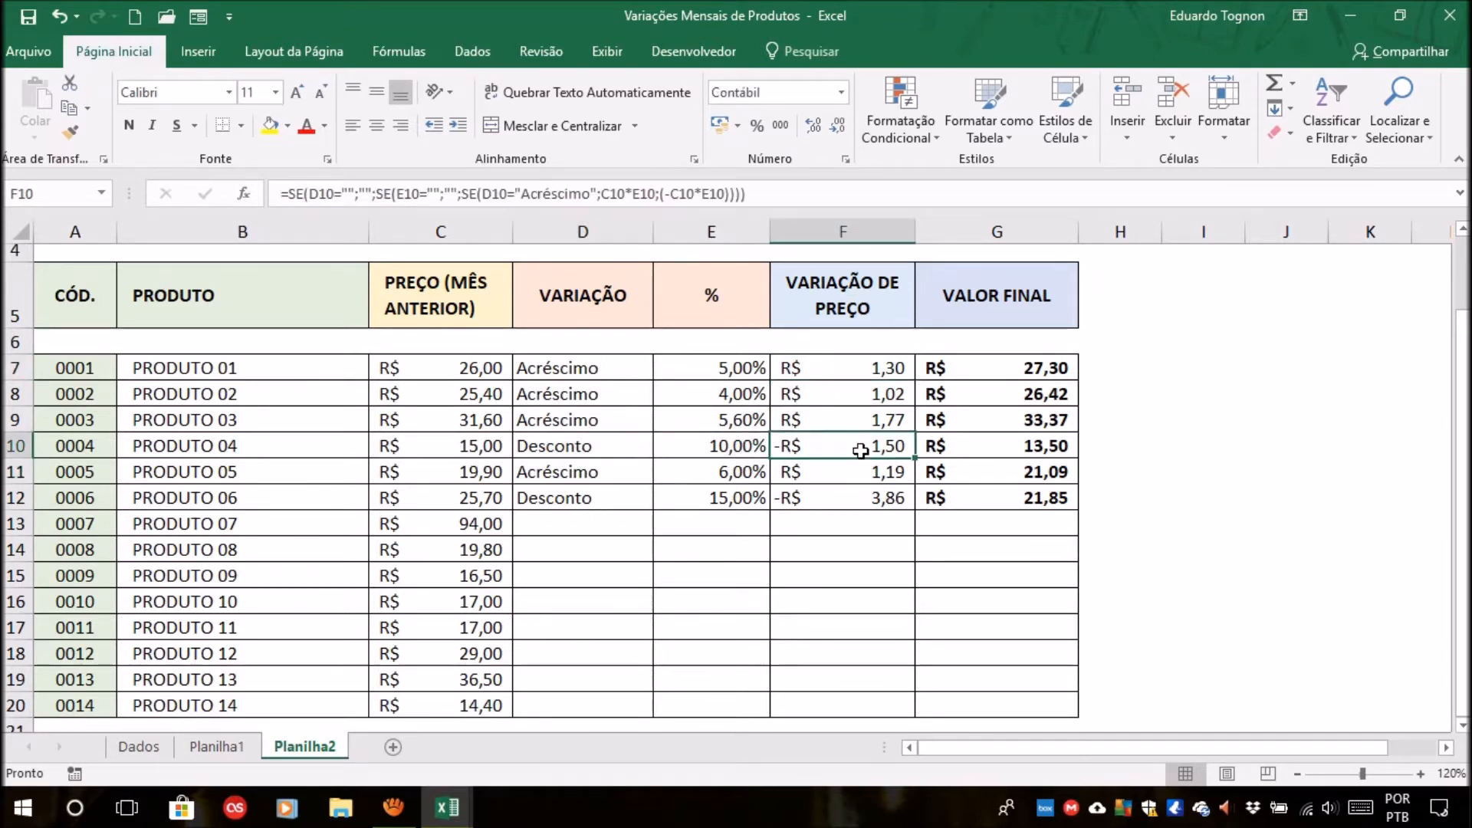
Inspect the price variation formulas and the variation types for PRODUTO 01 to 06 on Planilha1, and return to Planilha2.
click(221, 748)
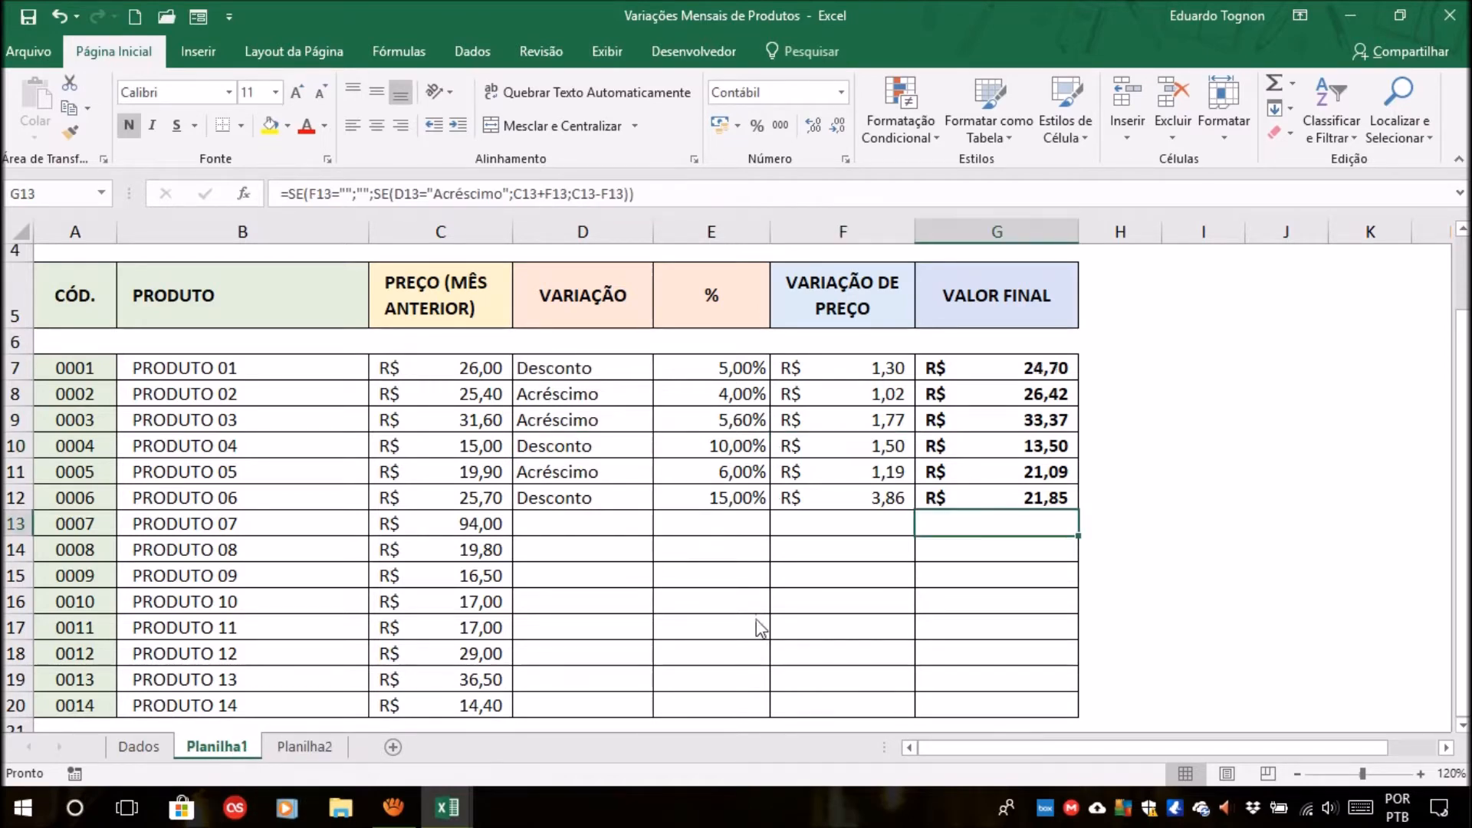
drag(855, 368, 854, 518)
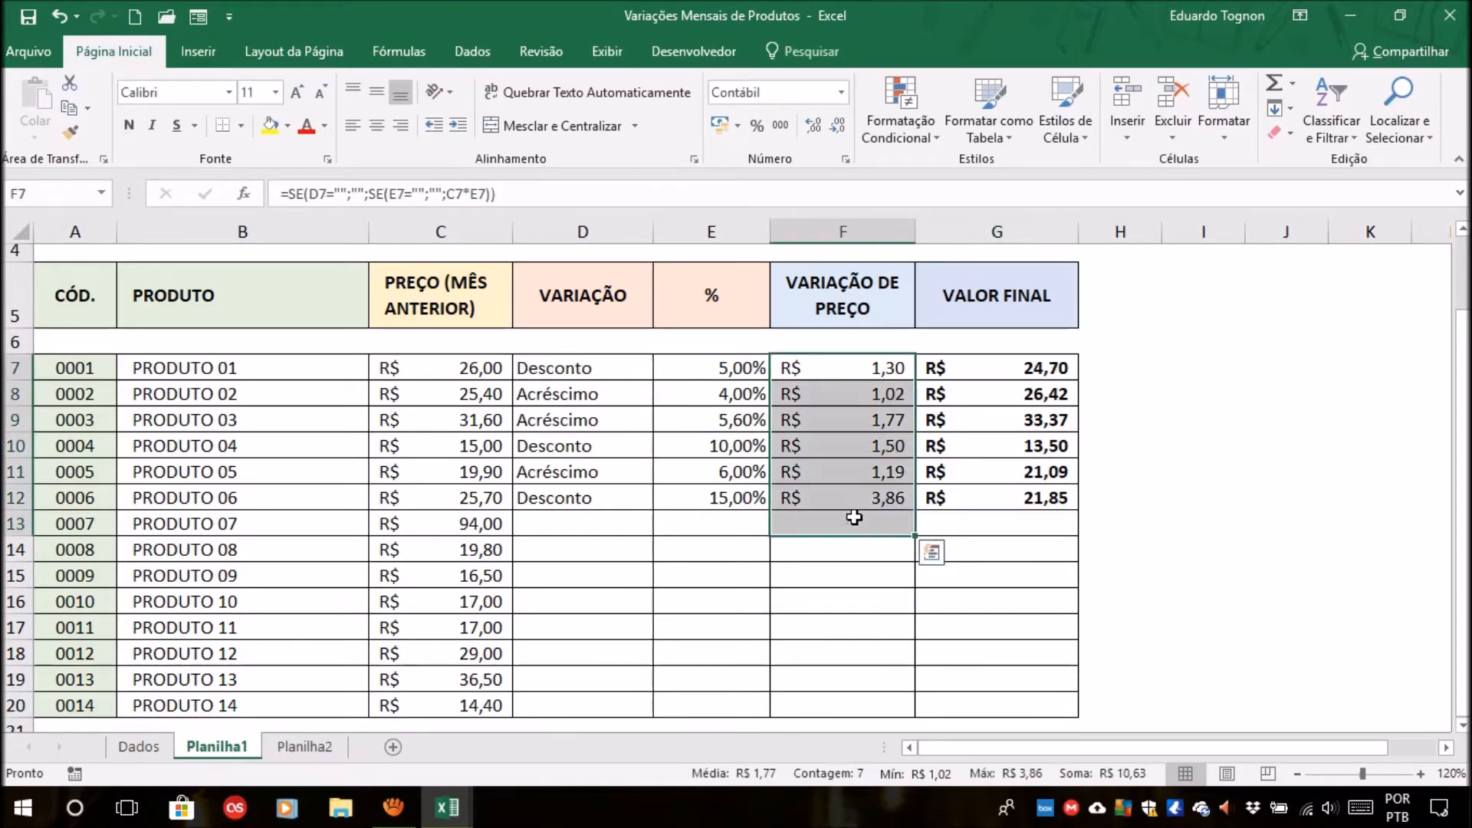
click(860, 577)
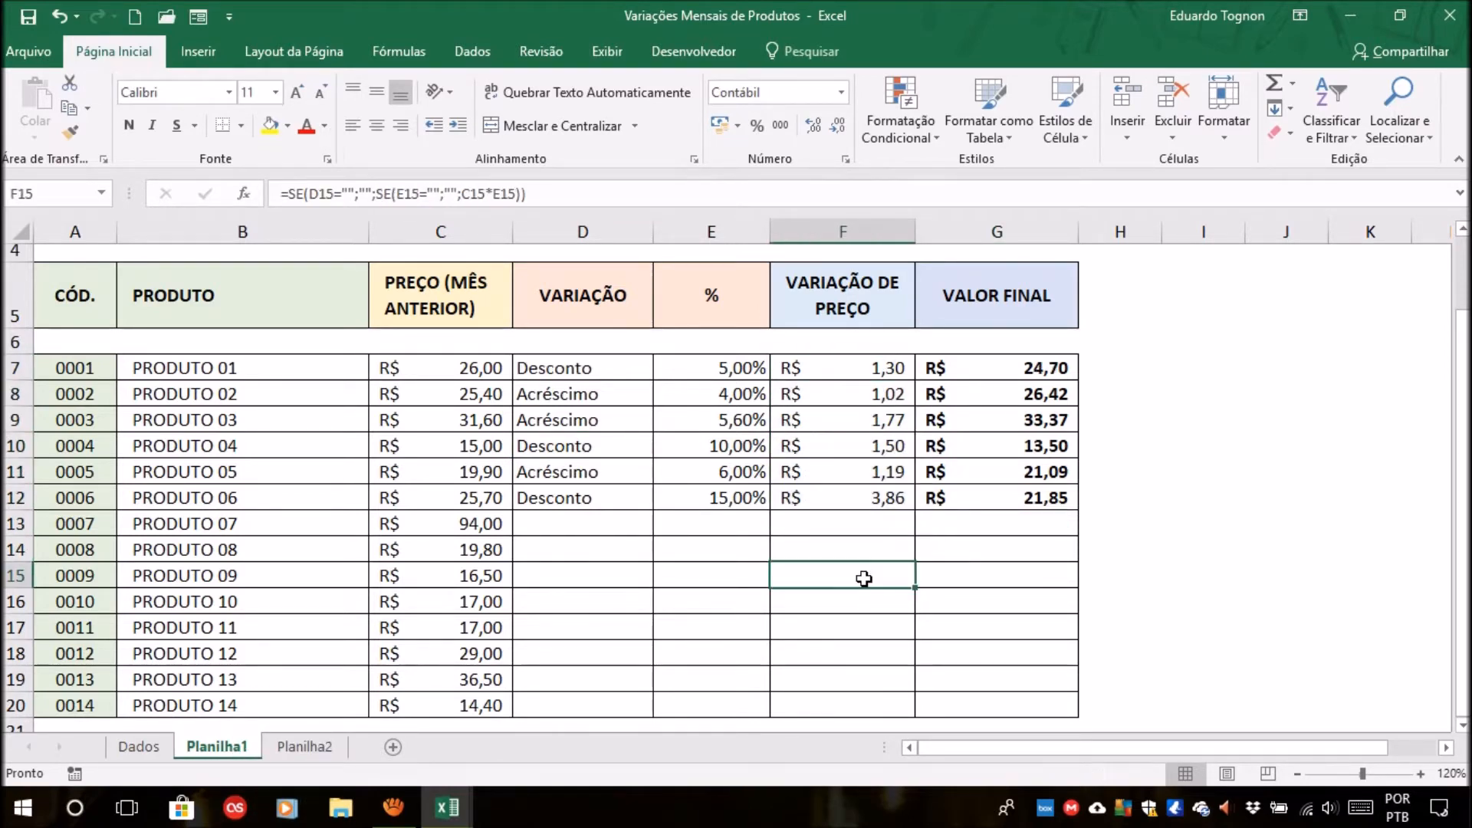
click(868, 368)
click(862, 395)
click(854, 420)
click(841, 448)
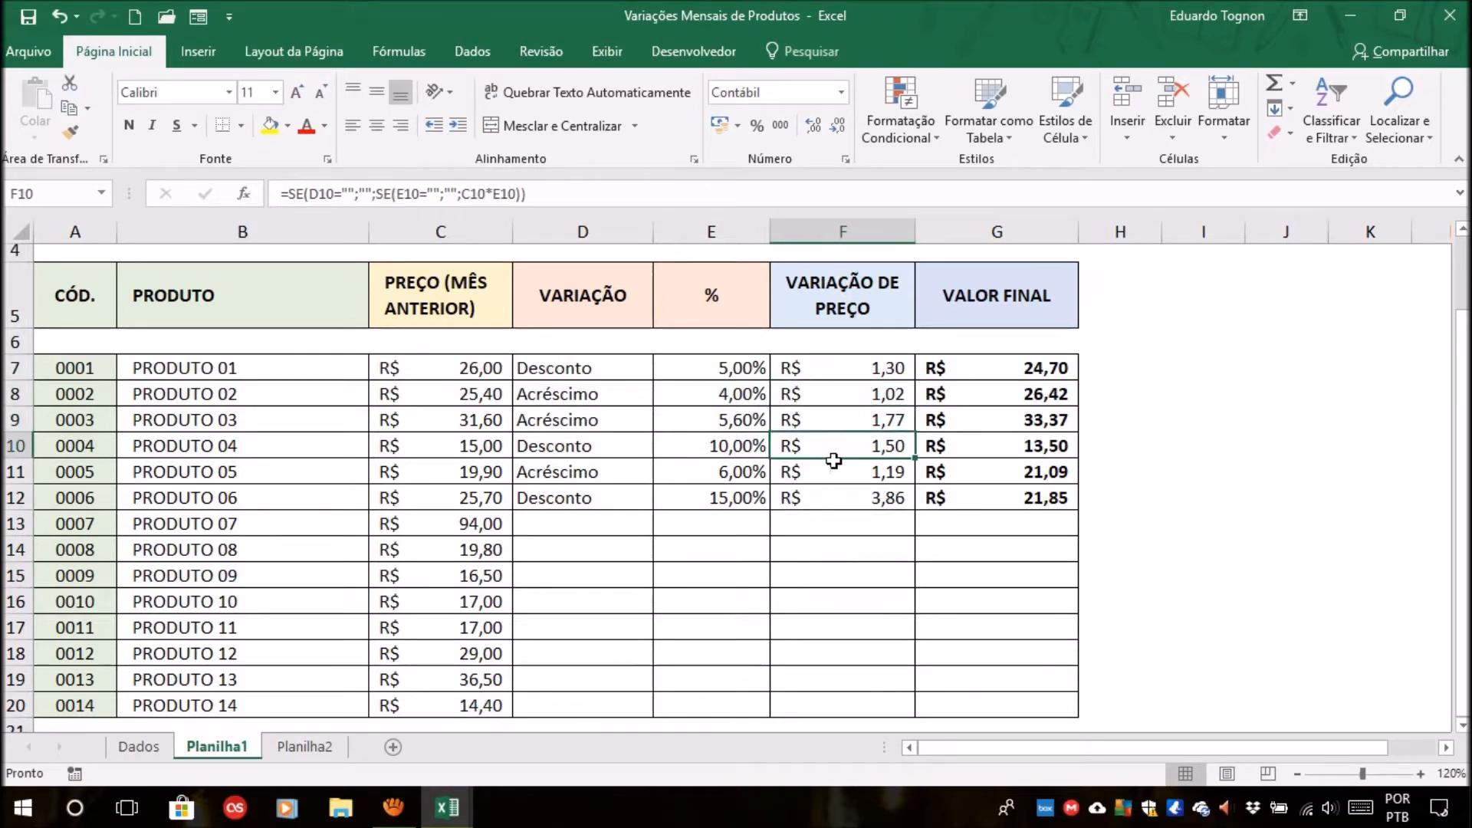
click(832, 472)
click(816, 499)
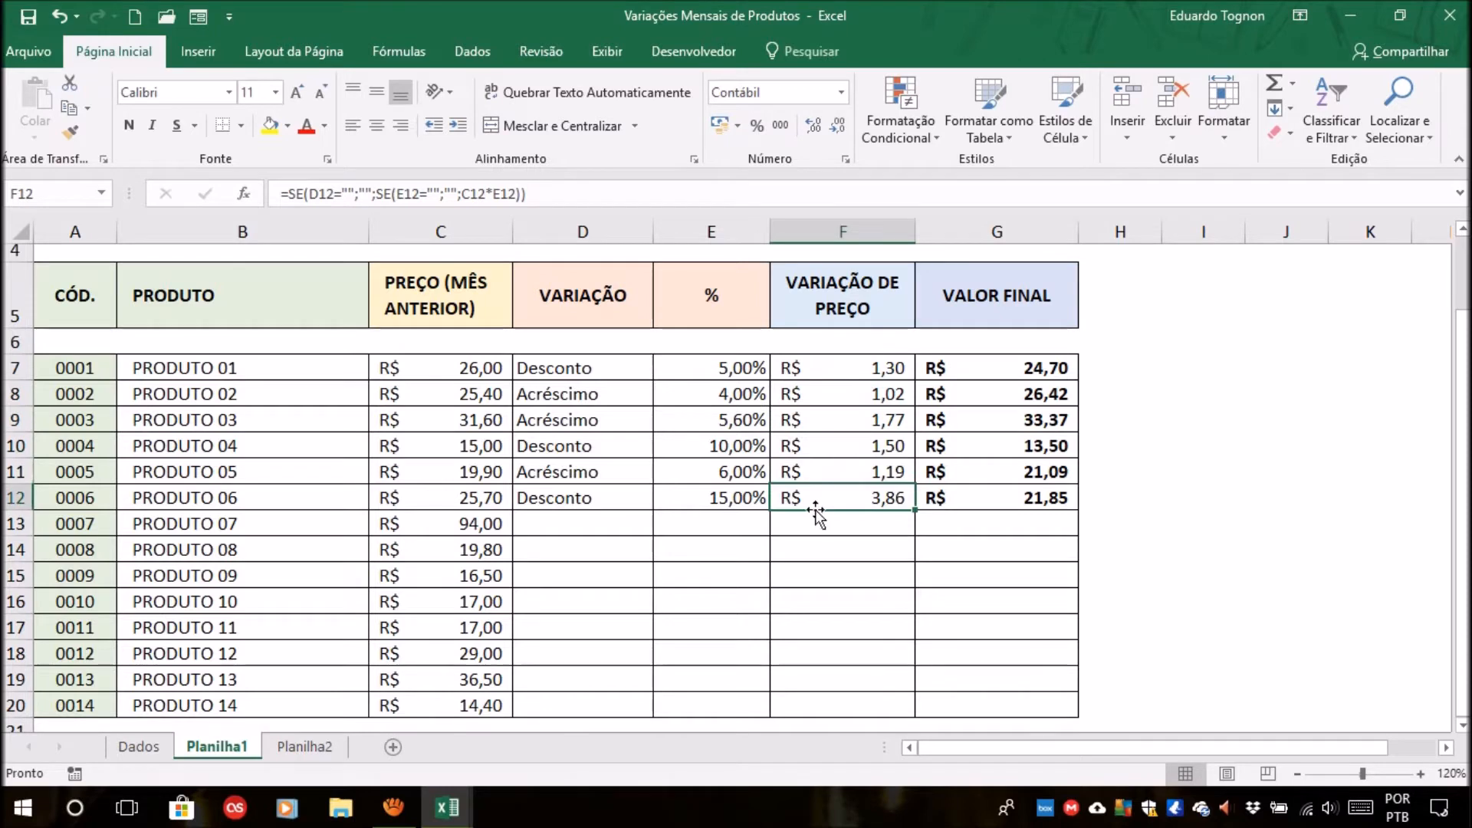
click(868, 370)
click(860, 393)
click(852, 419)
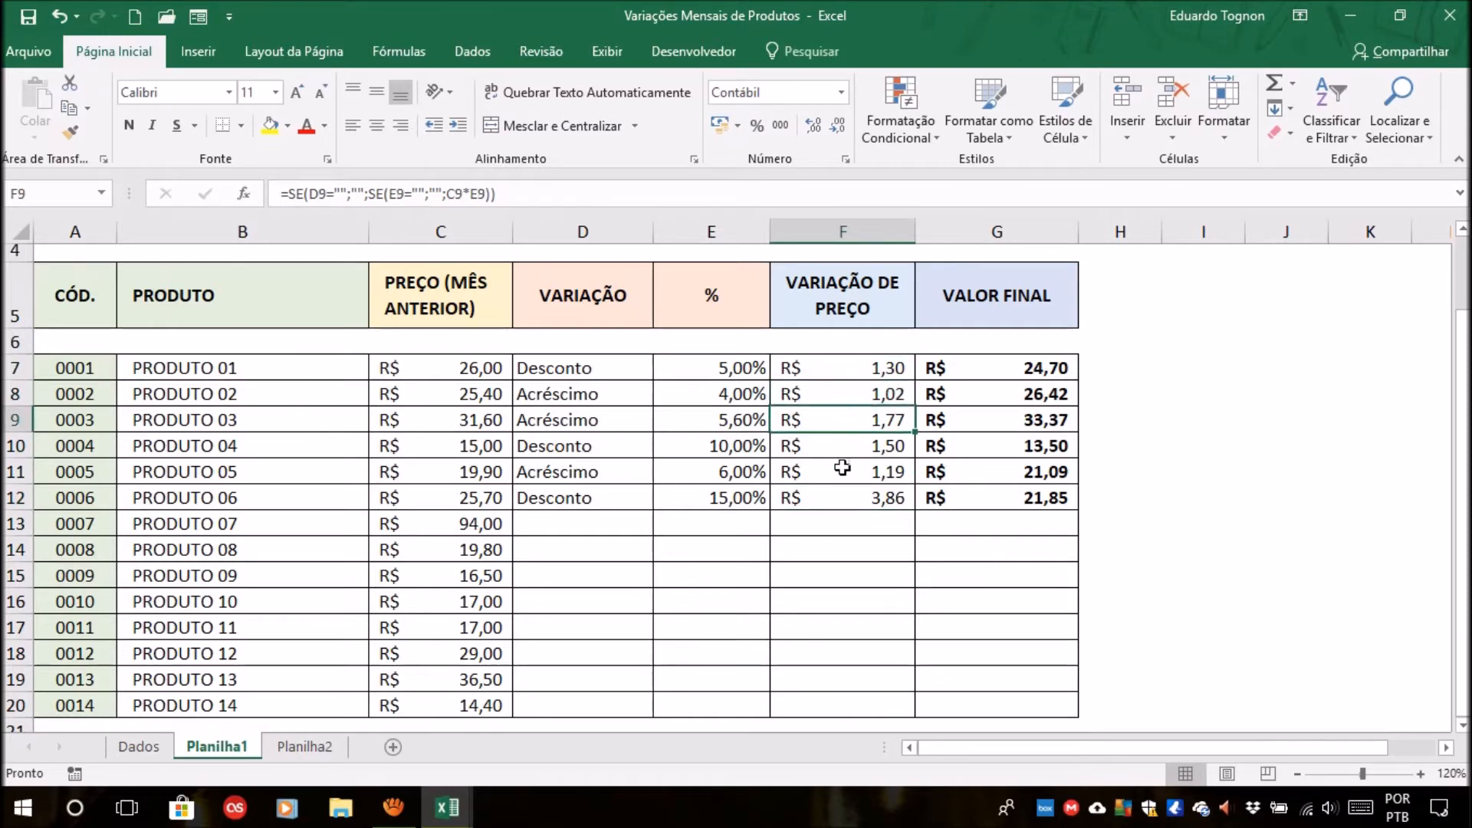
click(844, 464)
drag(848, 372, 857, 506)
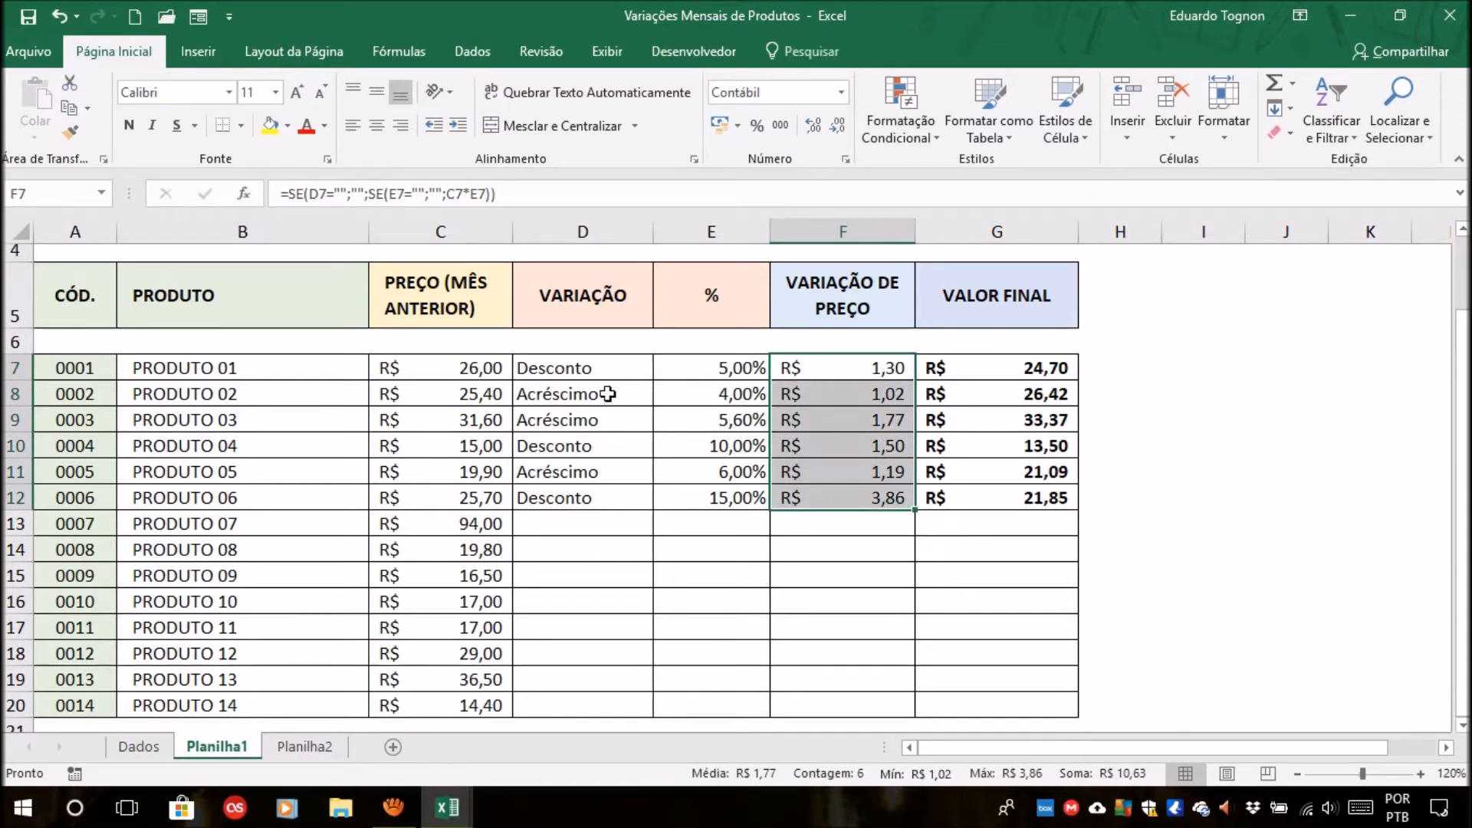
drag(600, 371, 620, 499)
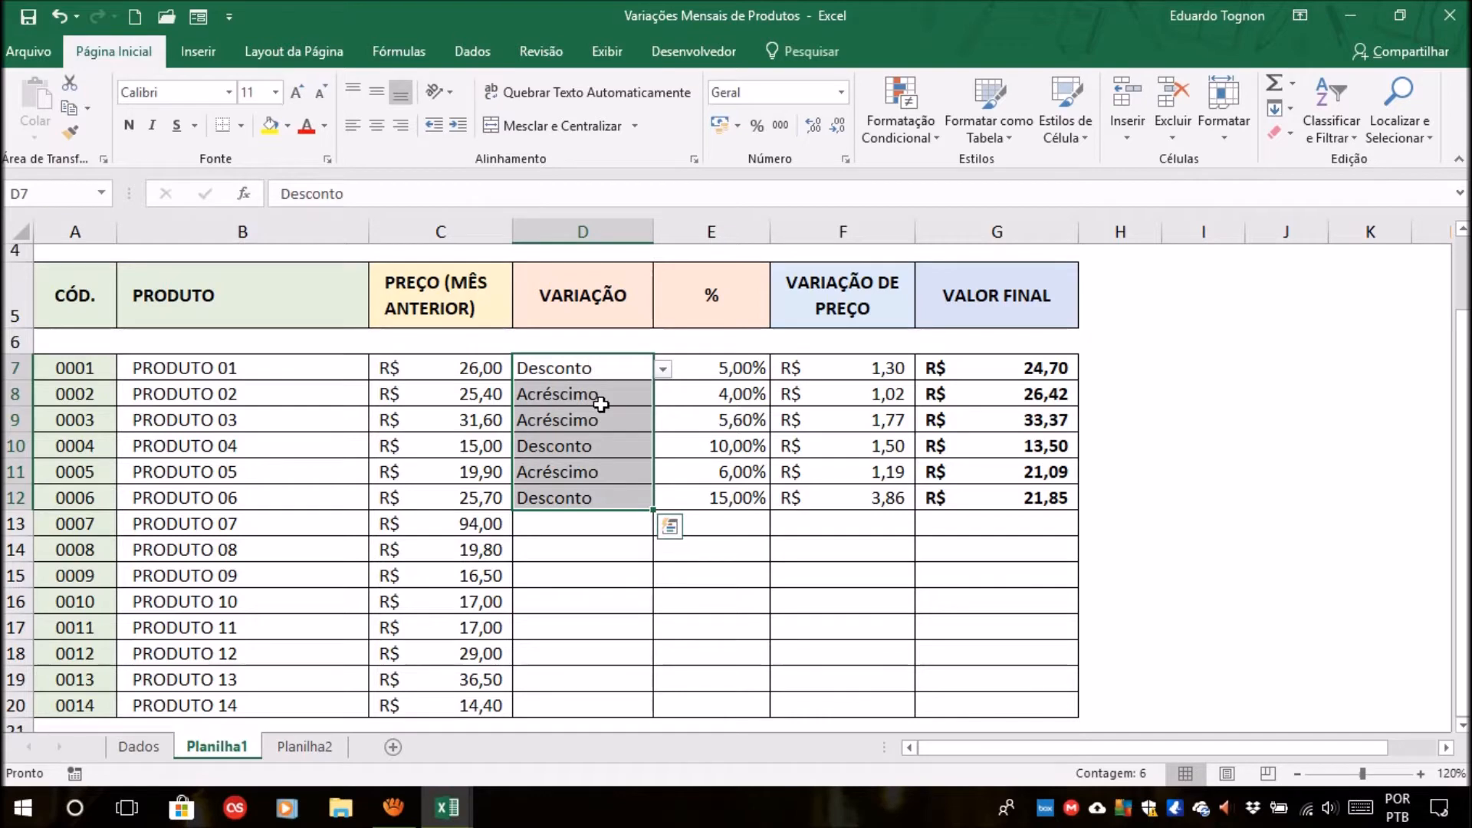
click(924, 549)
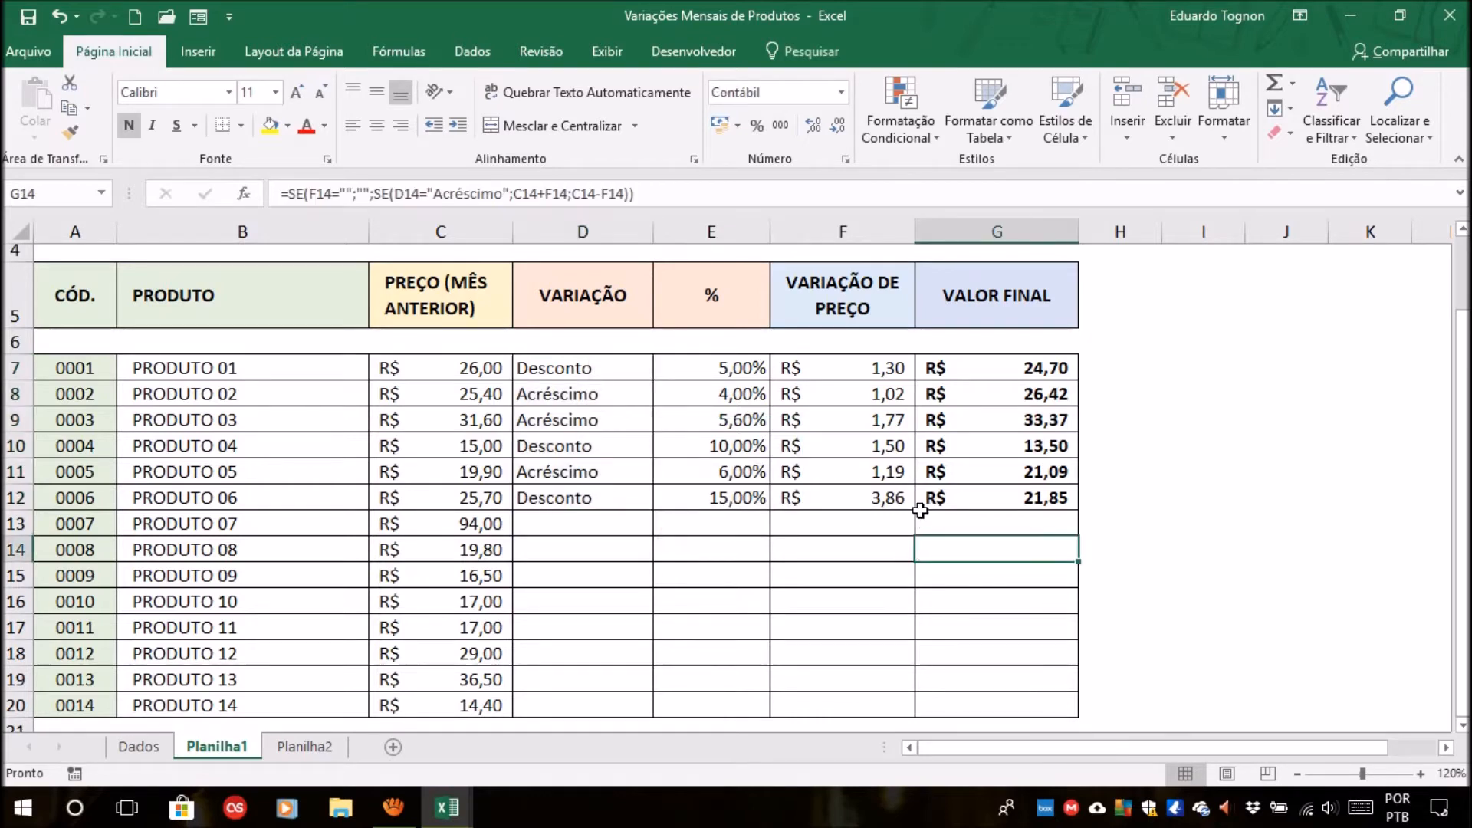
click(303, 746)
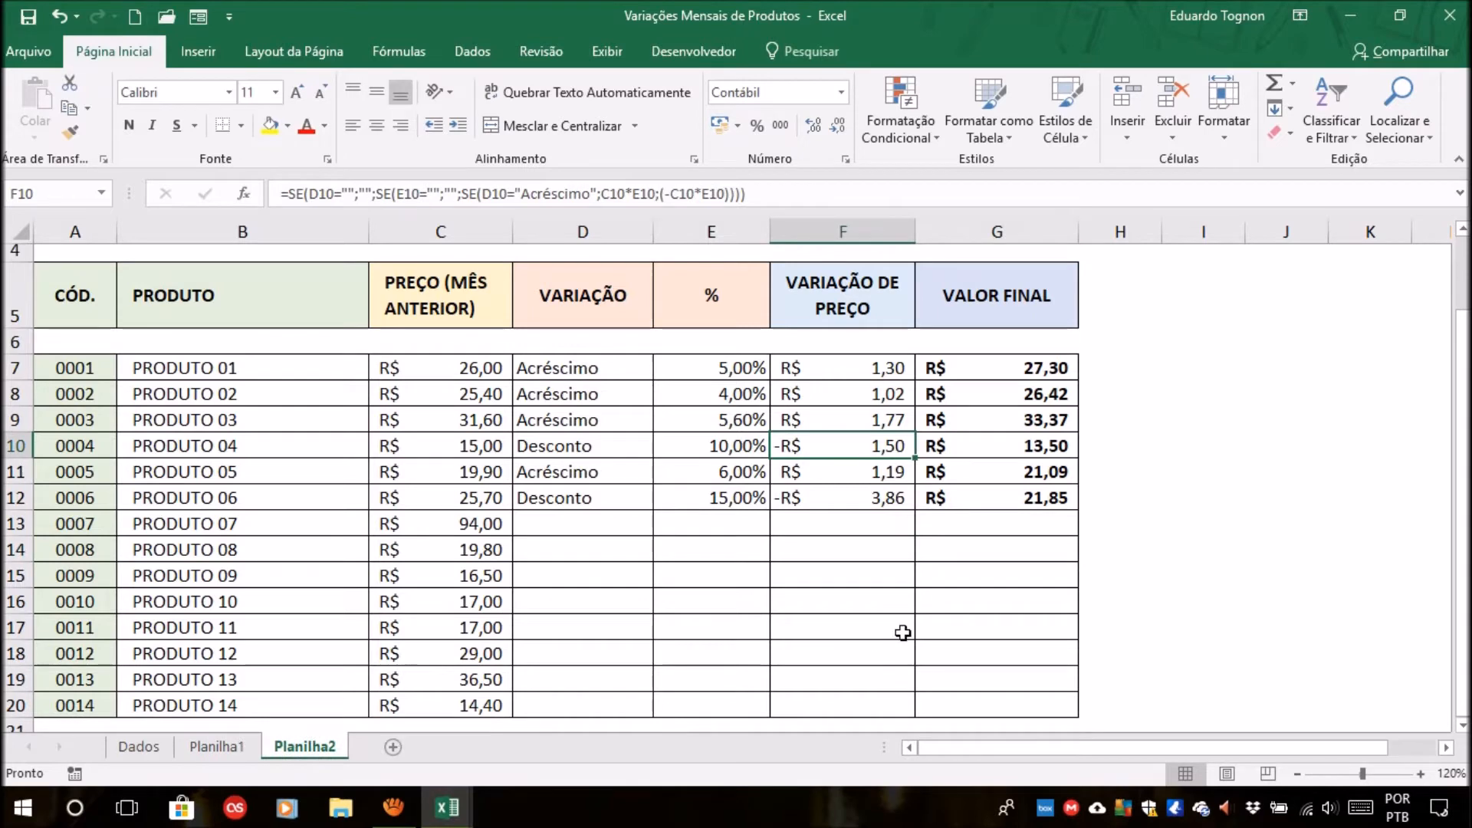
Compare Planilha1 with Planilha2 and check the price variation formulas down F7:F20 on Planilha2, including the empty-looking rows.
click(212, 747)
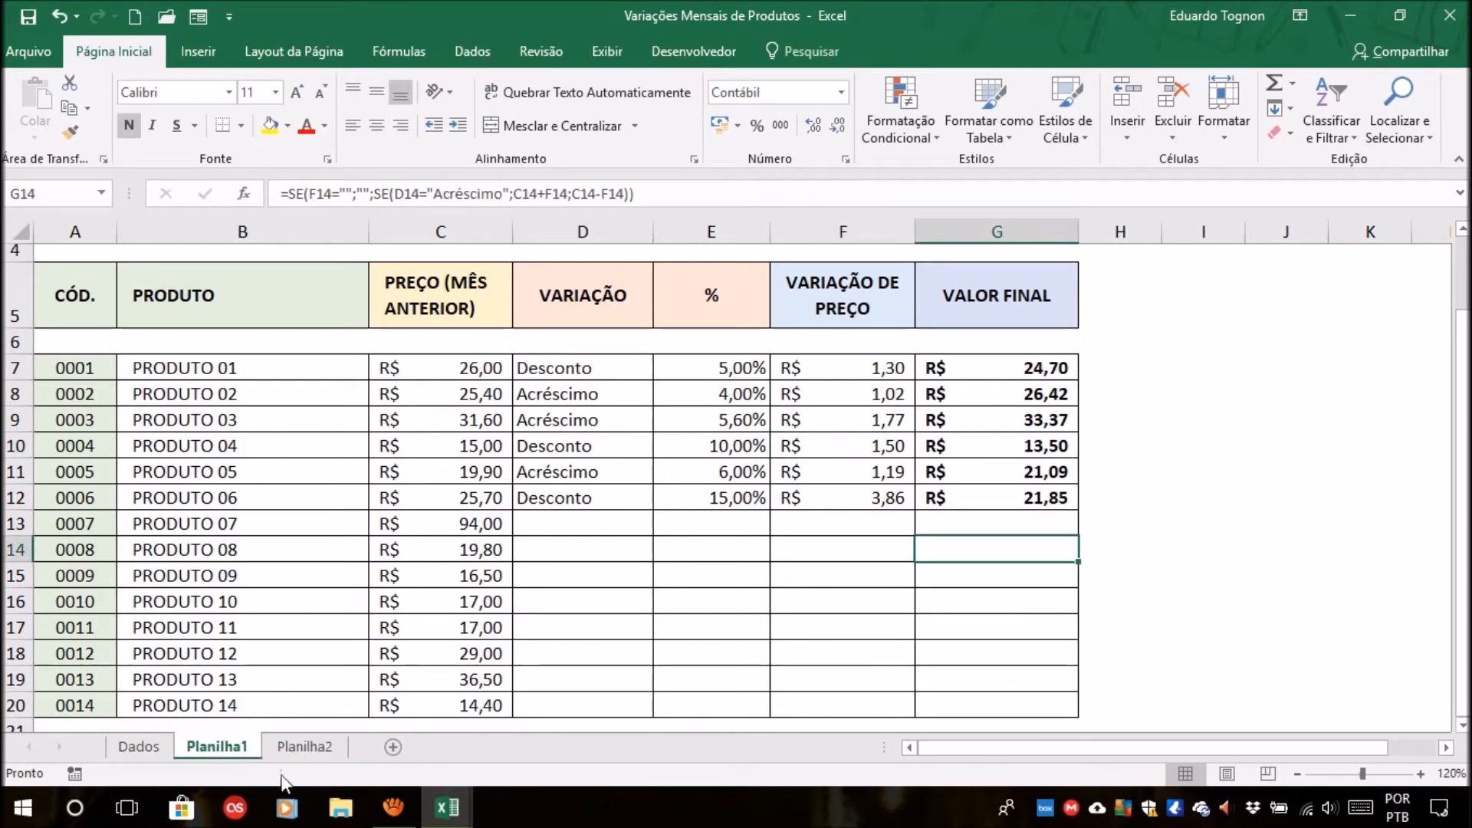
click(305, 746)
click(881, 368)
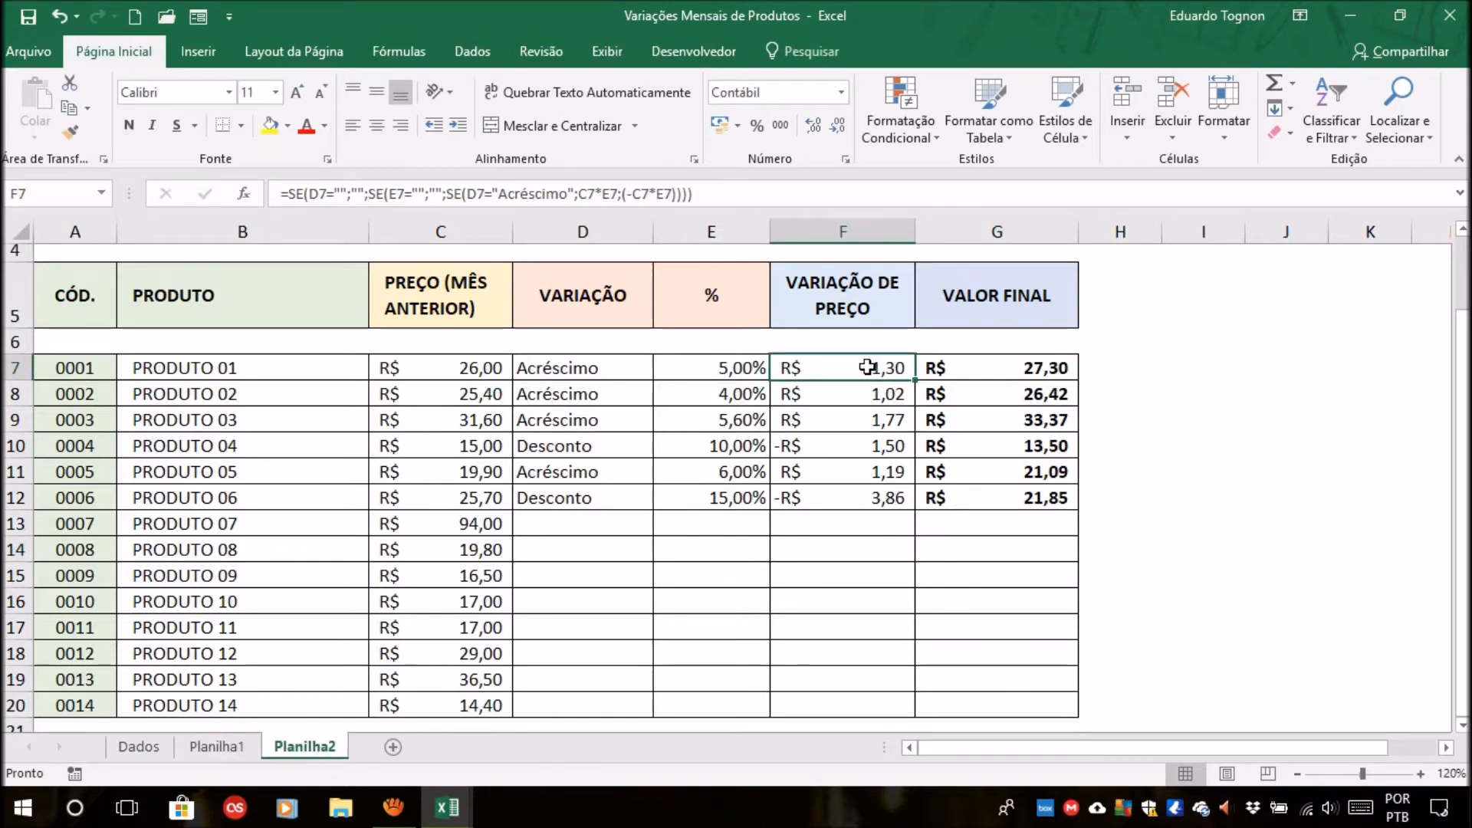
drag(863, 367, 835, 706)
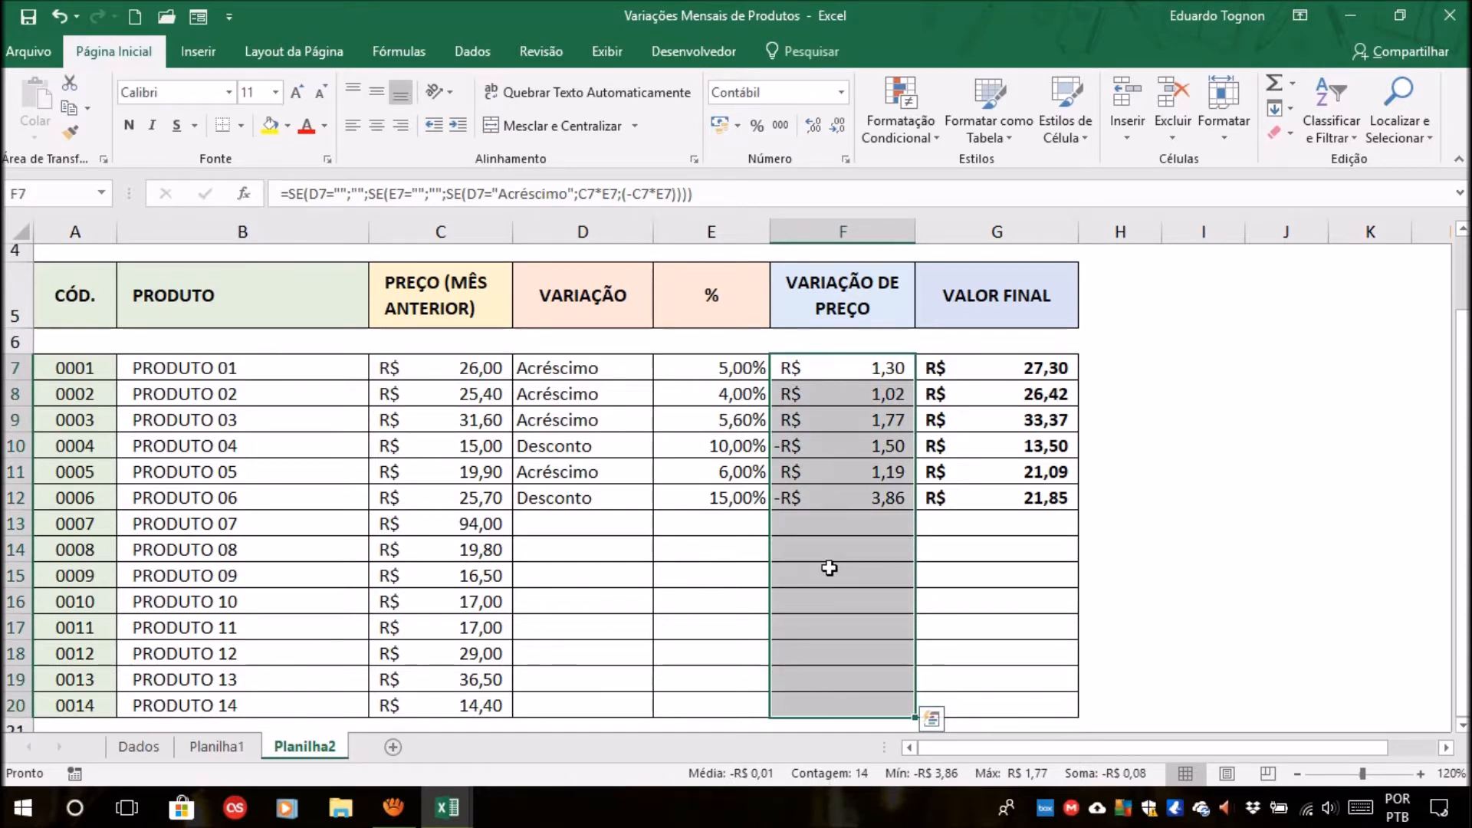
click(821, 558)
click(825, 654)
click(826, 681)
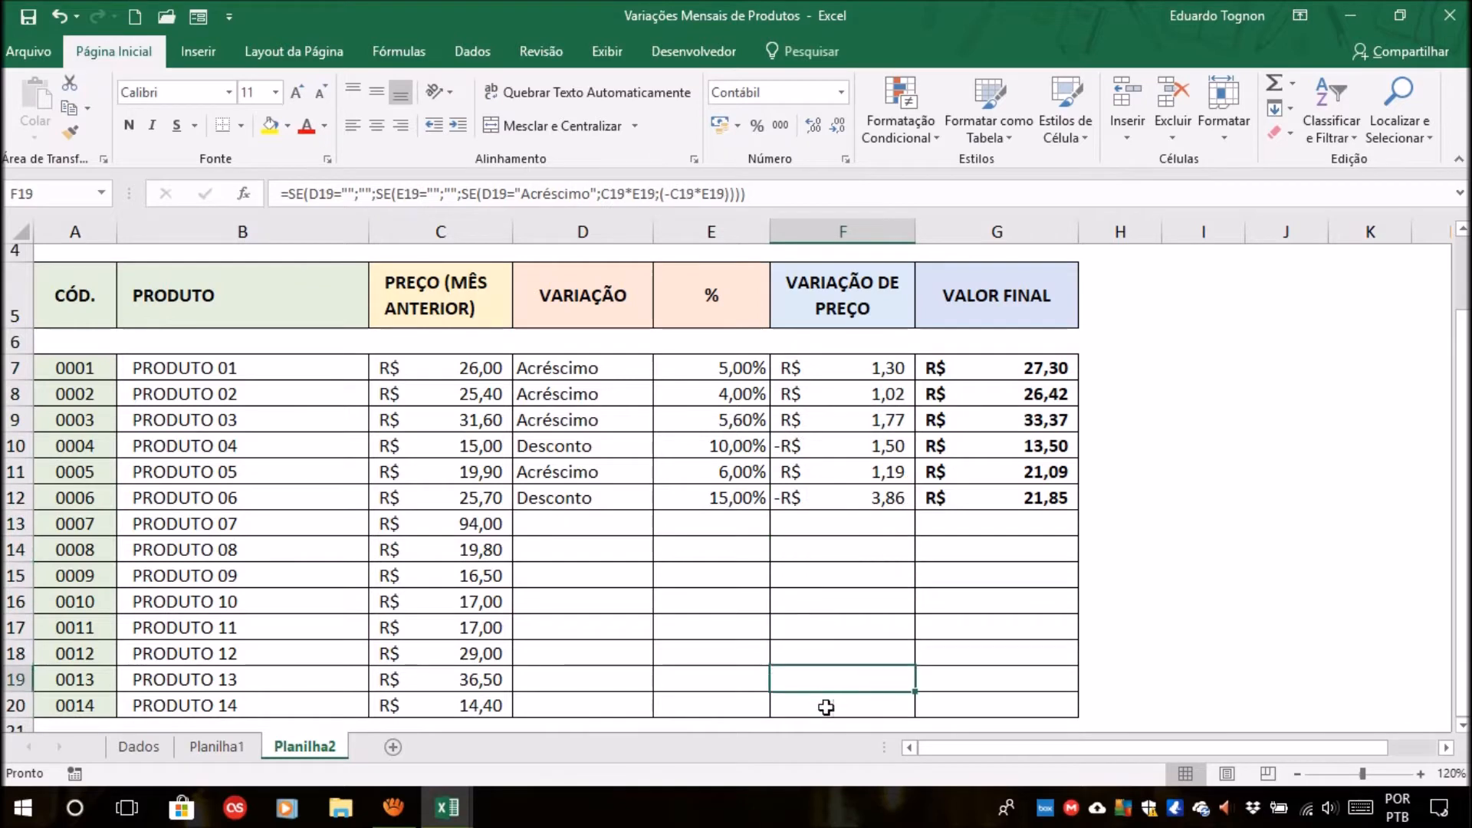
click(826, 707)
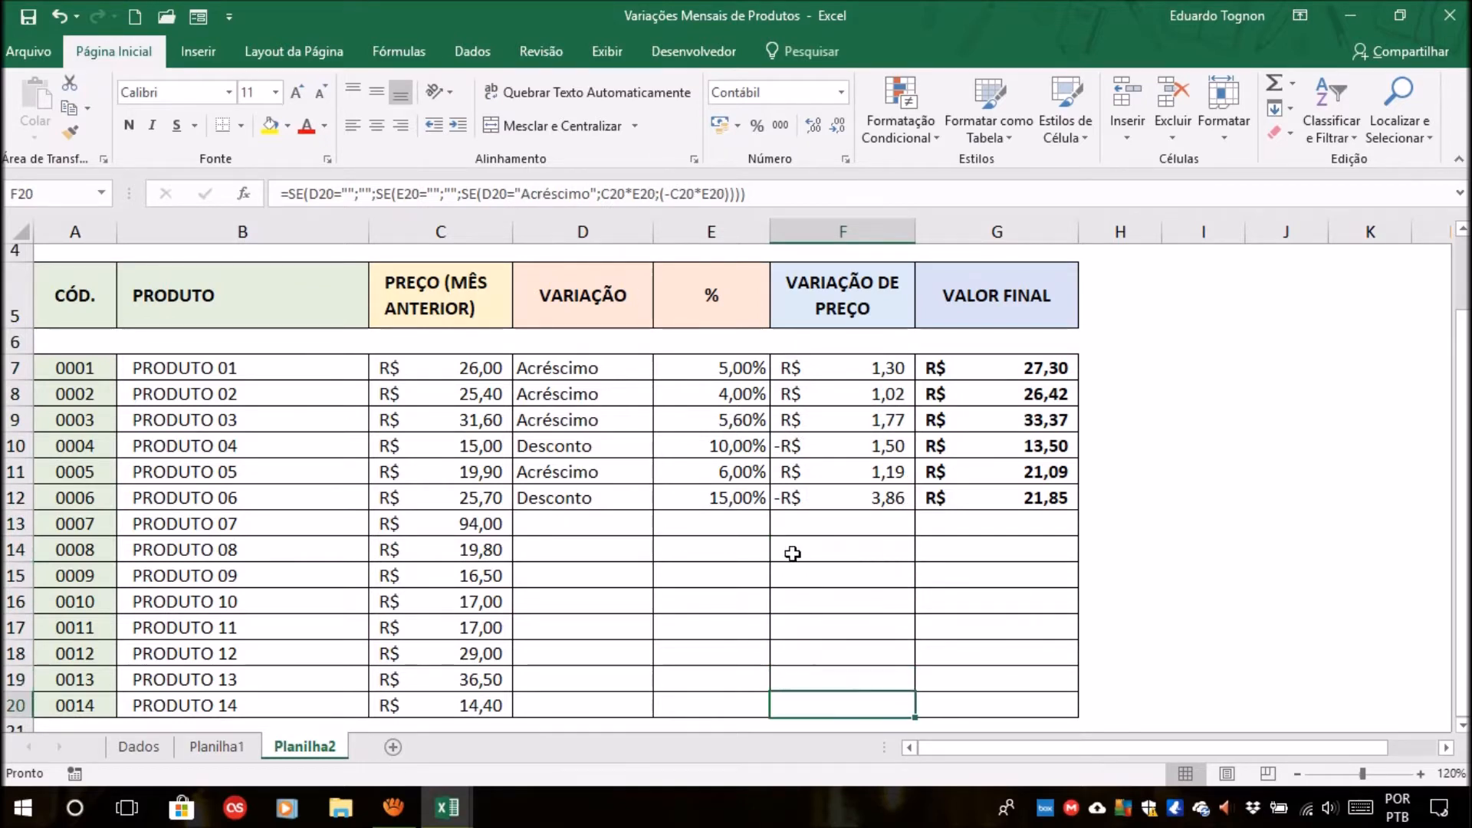
Check the blank variation and percentage cells of PRODUTO 07 against its price variation formula.
click(837, 522)
click(588, 525)
click(707, 529)
click(849, 530)
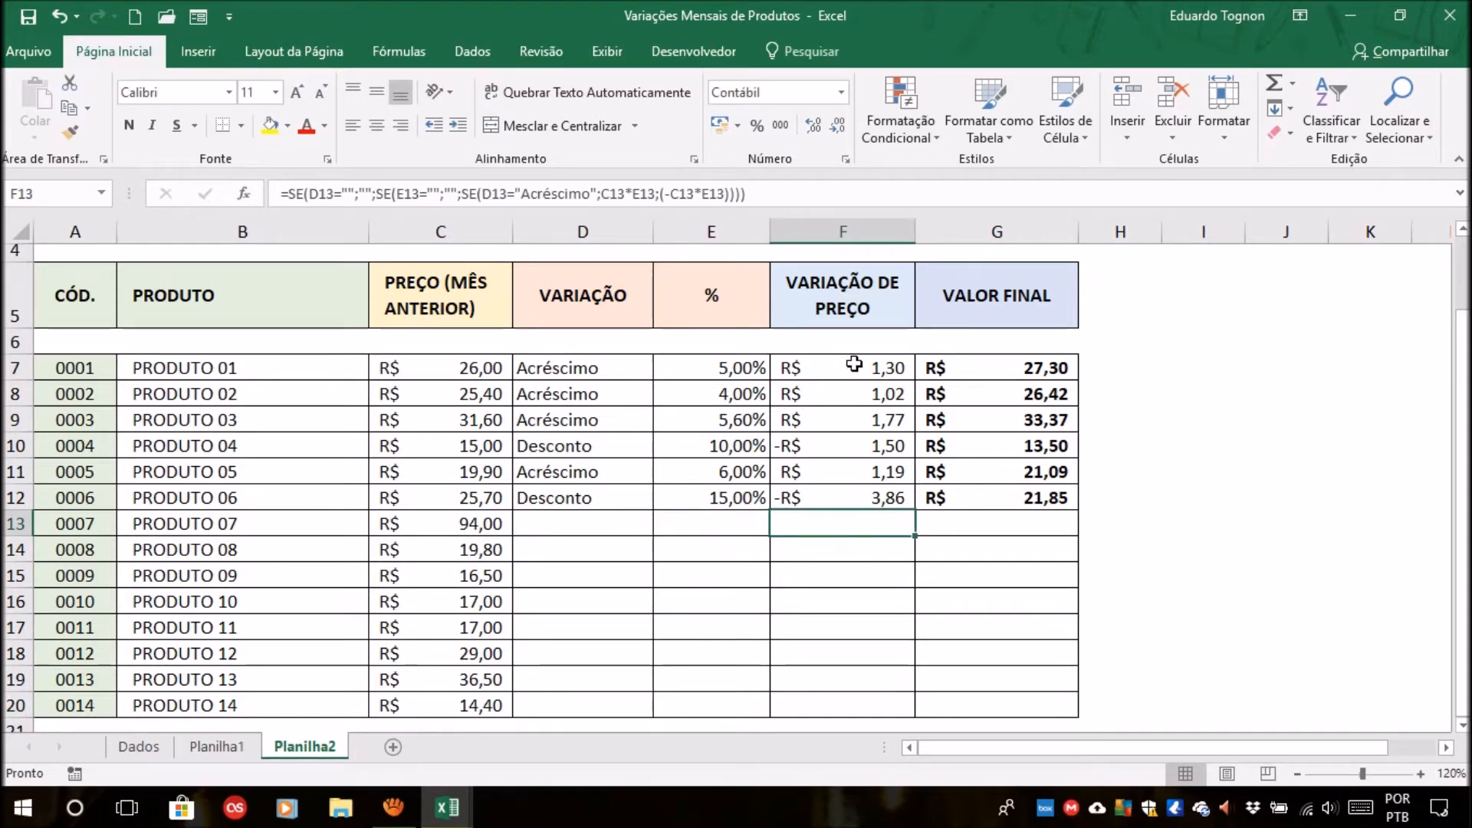
Start a new conditional formatting rule for F7:F20 of the type Formatar apenas células que contenham.
drag(882, 372, 874, 707)
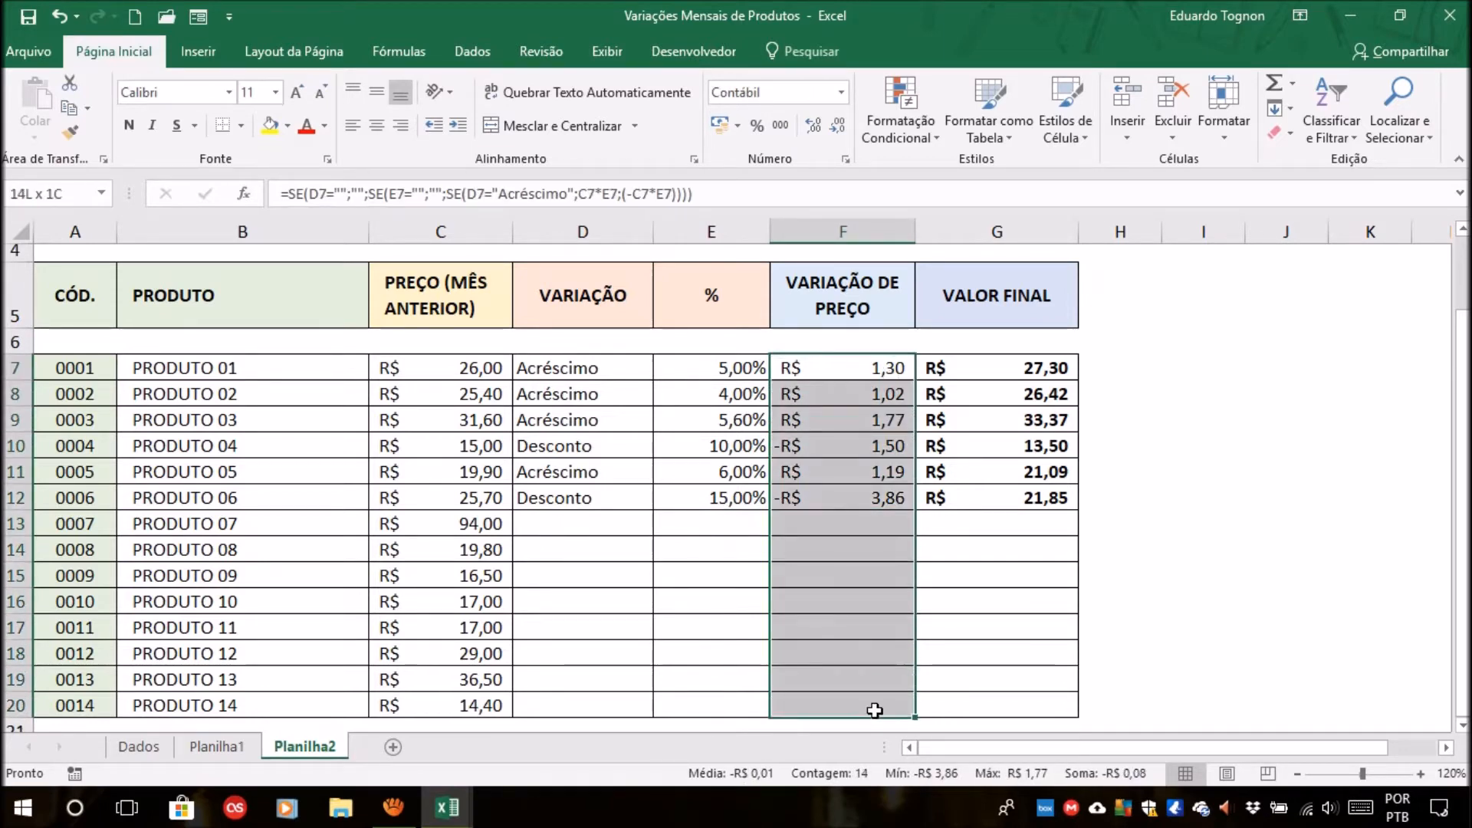
click(899, 132)
click(920, 400)
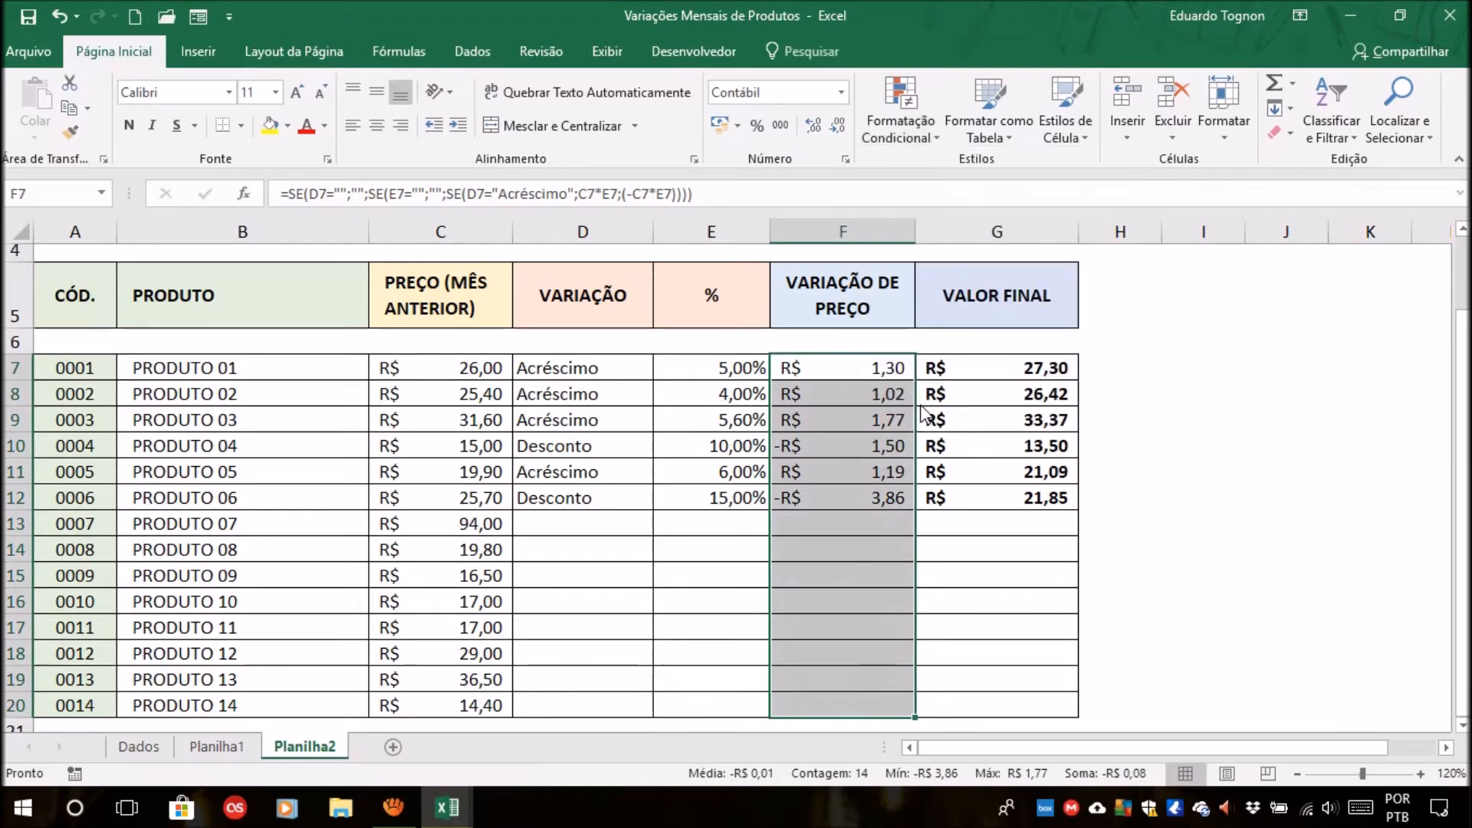
drag(796, 95, 389, 205)
click(395, 282)
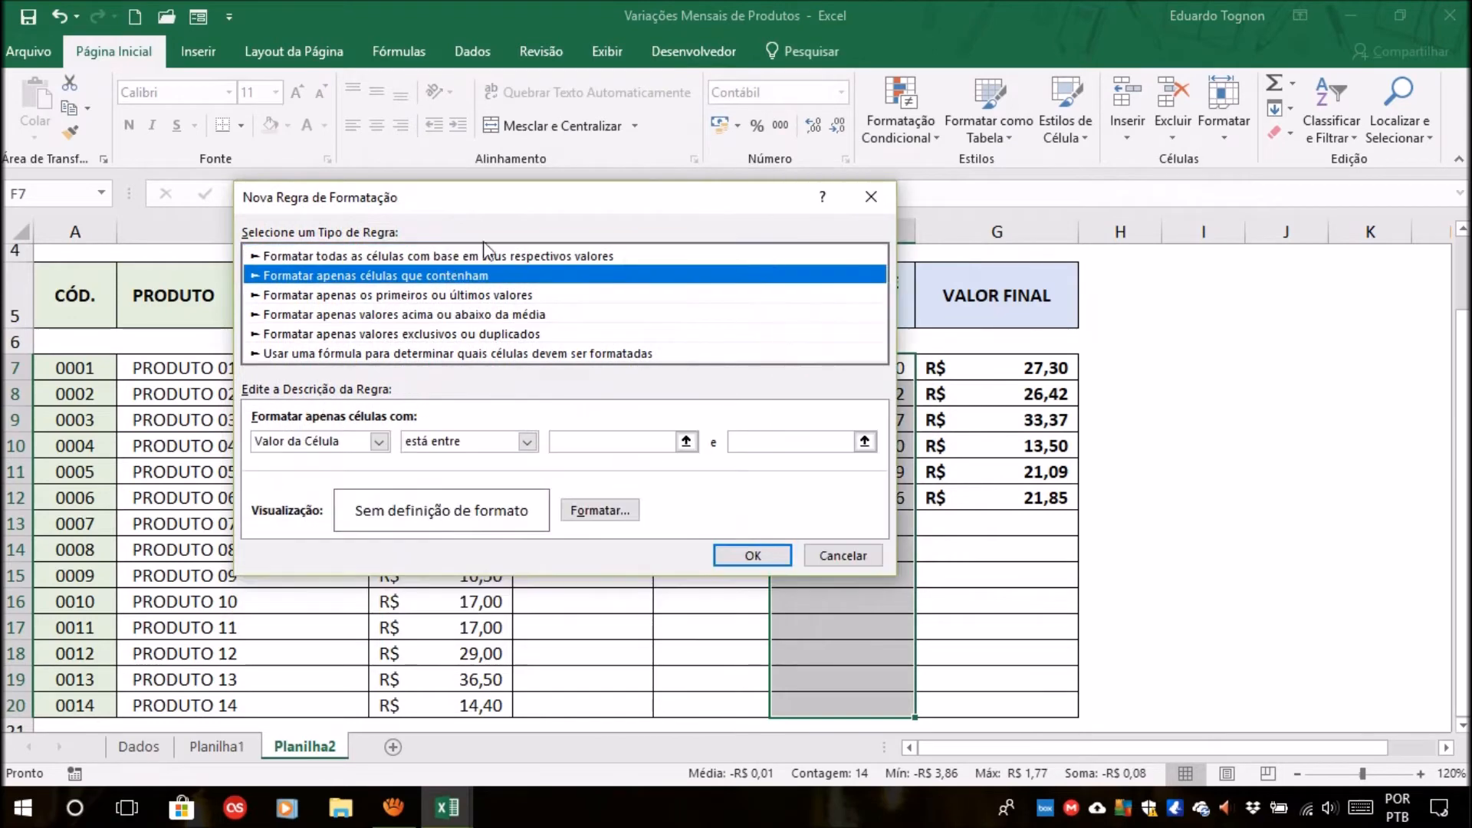
drag(550, 200, 398, 105)
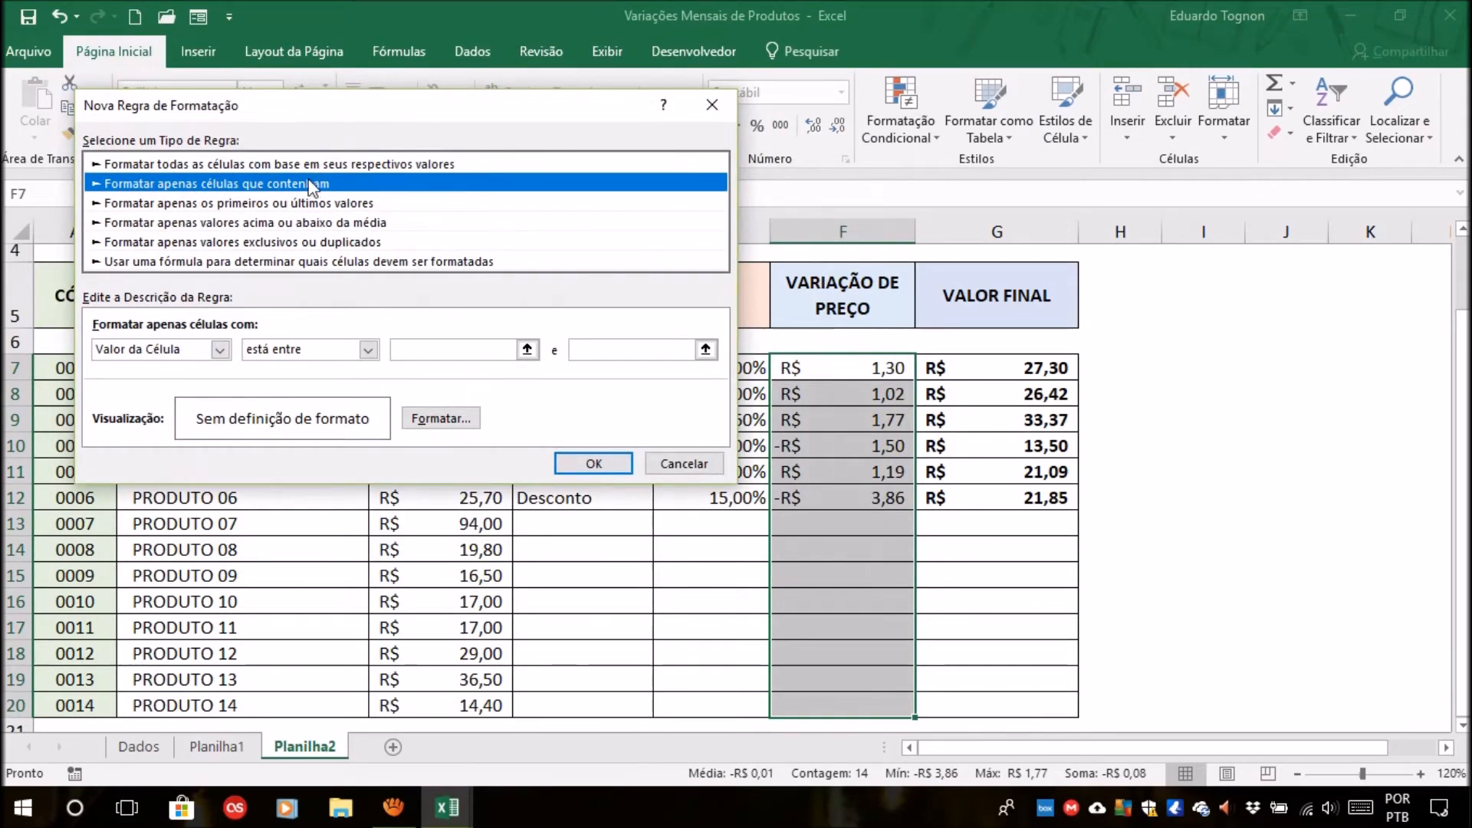
Set the rule's condition to Valor da Célula é maior ou igual a 0.
click(153, 354)
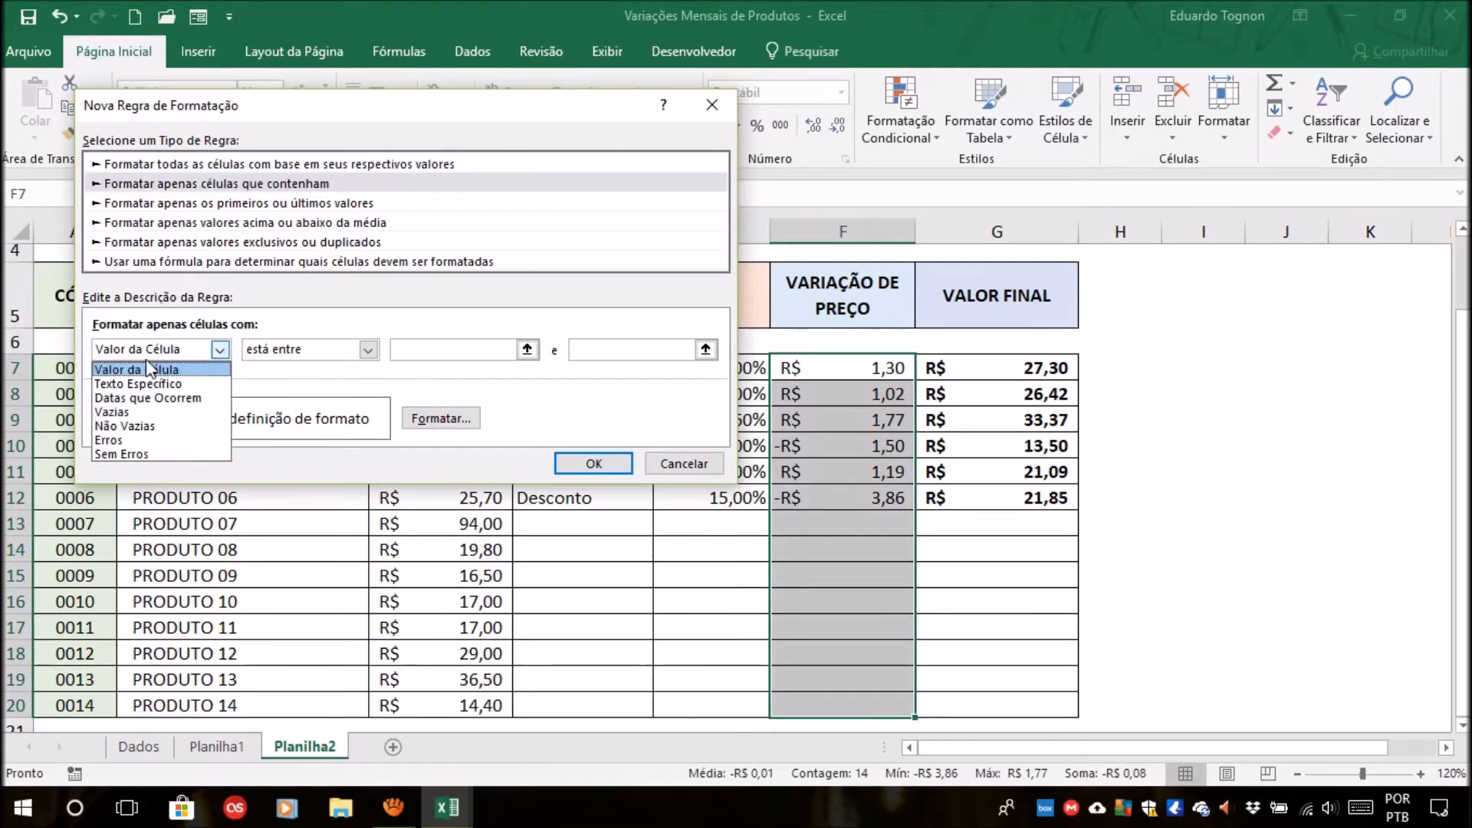
click(140, 380)
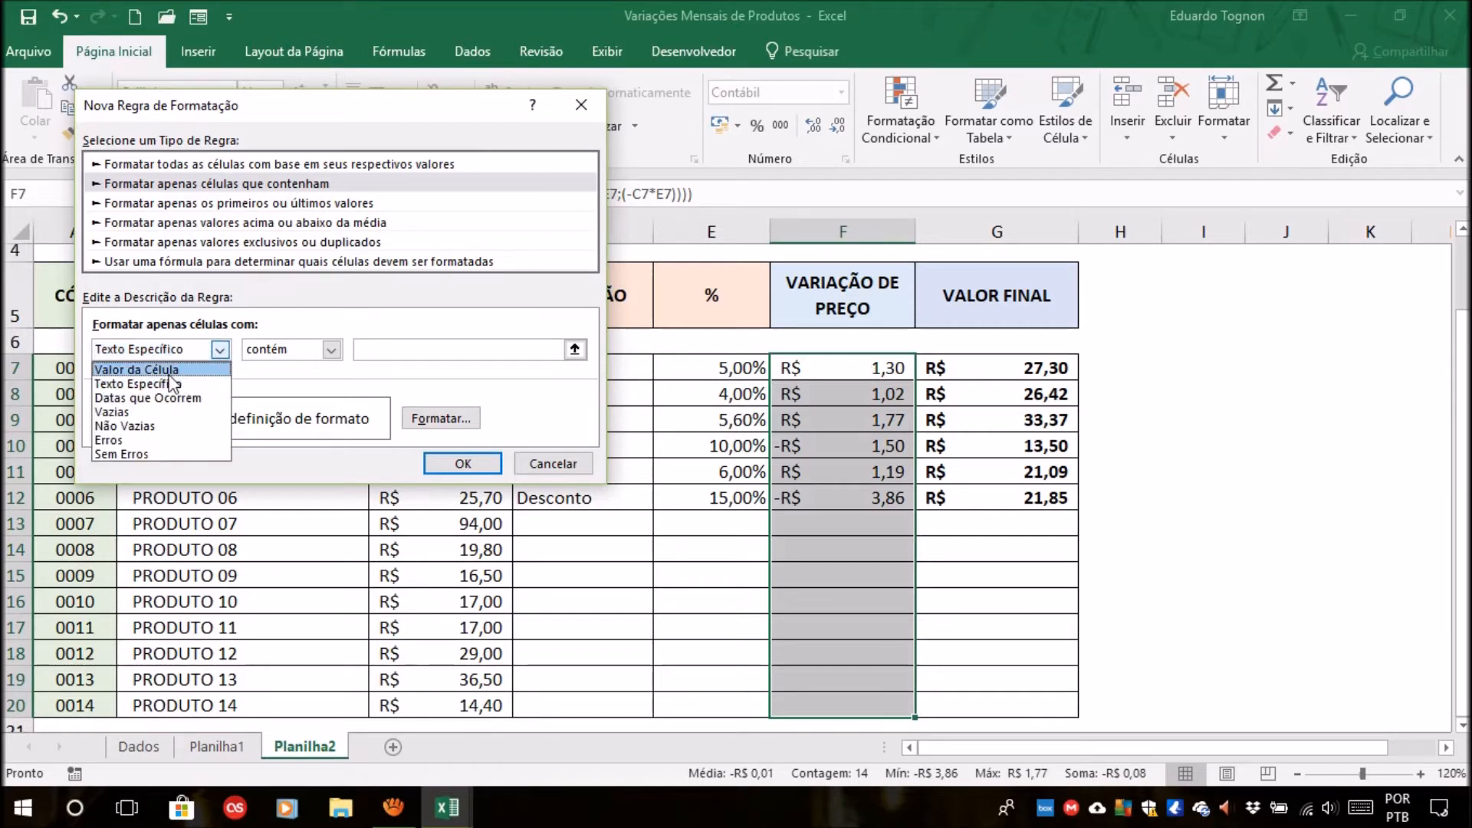
click(170, 372)
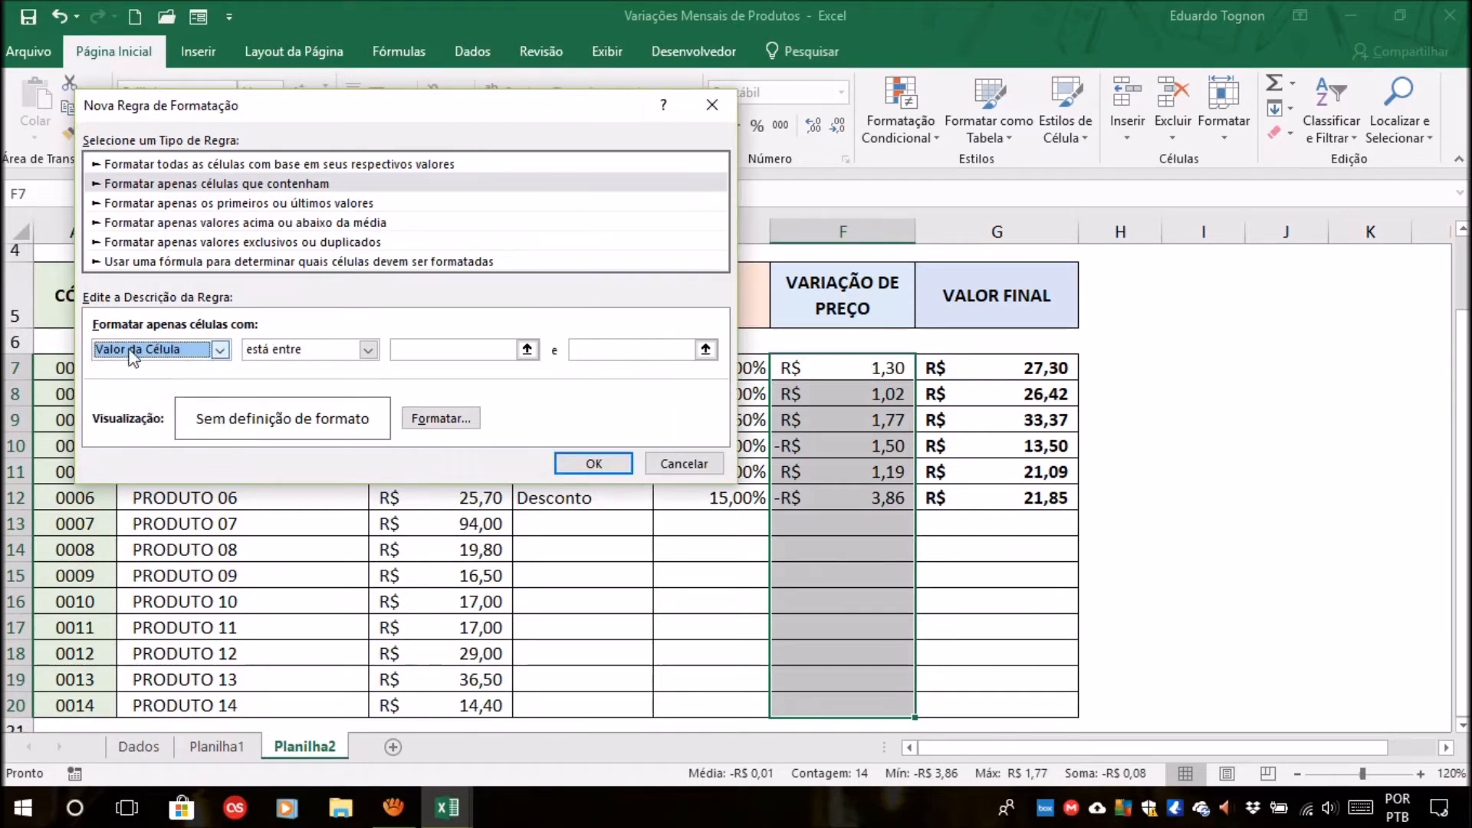
click(303, 355)
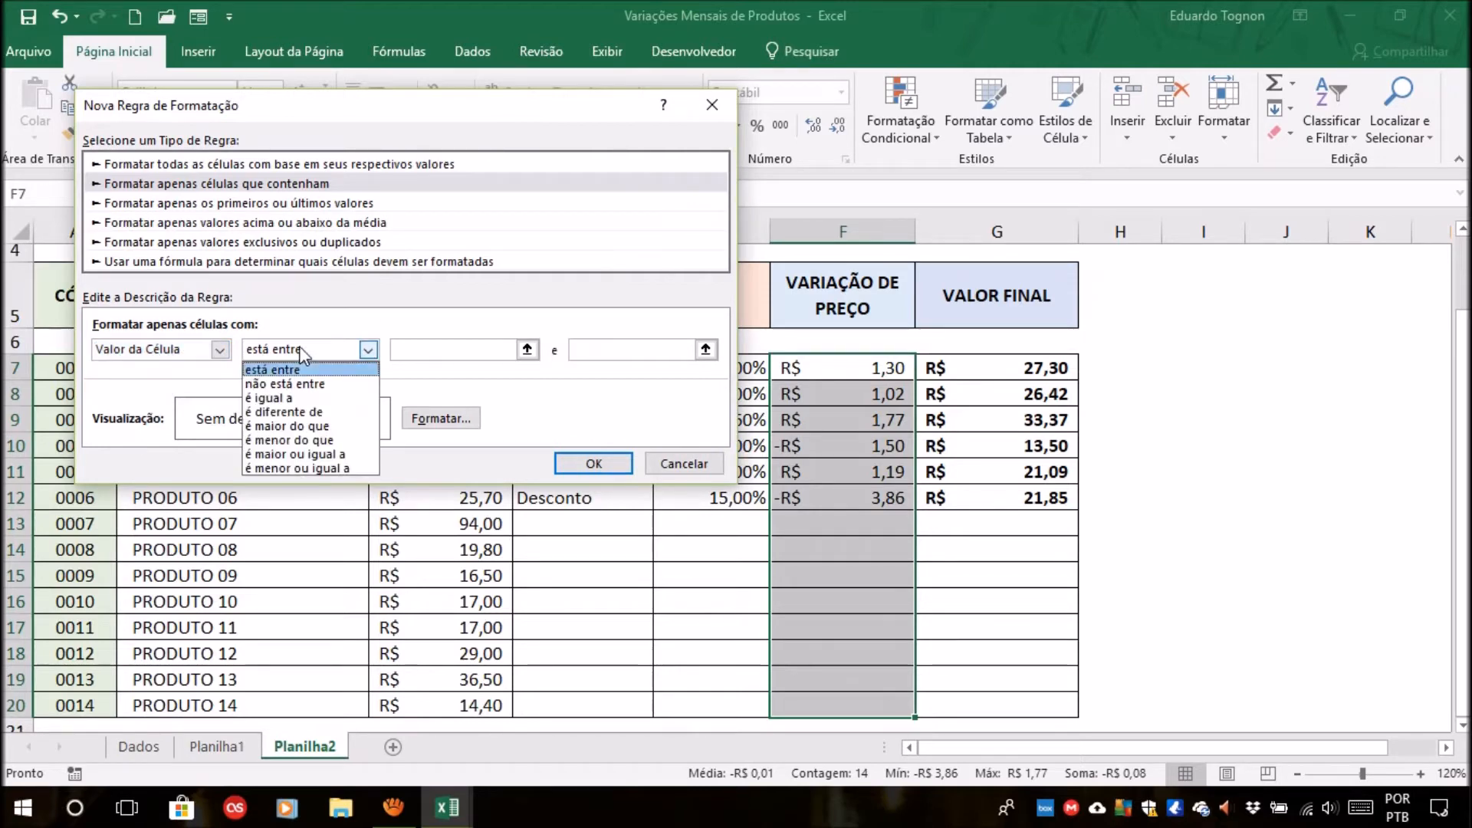
click(306, 453)
click(476, 349)
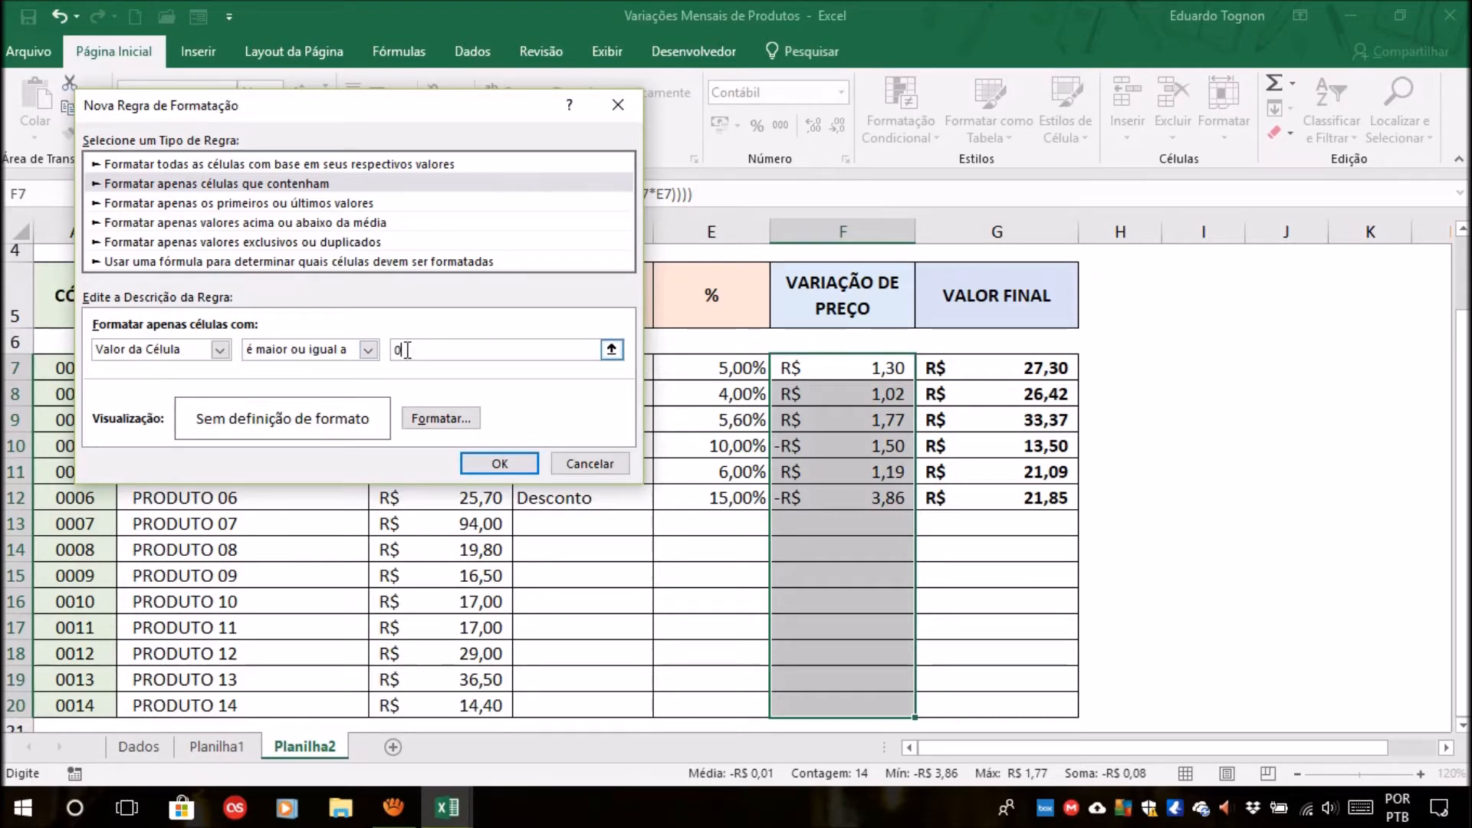
Give the rule a blue font in Negrito style and apply it to the price variation cells.
click(438, 419)
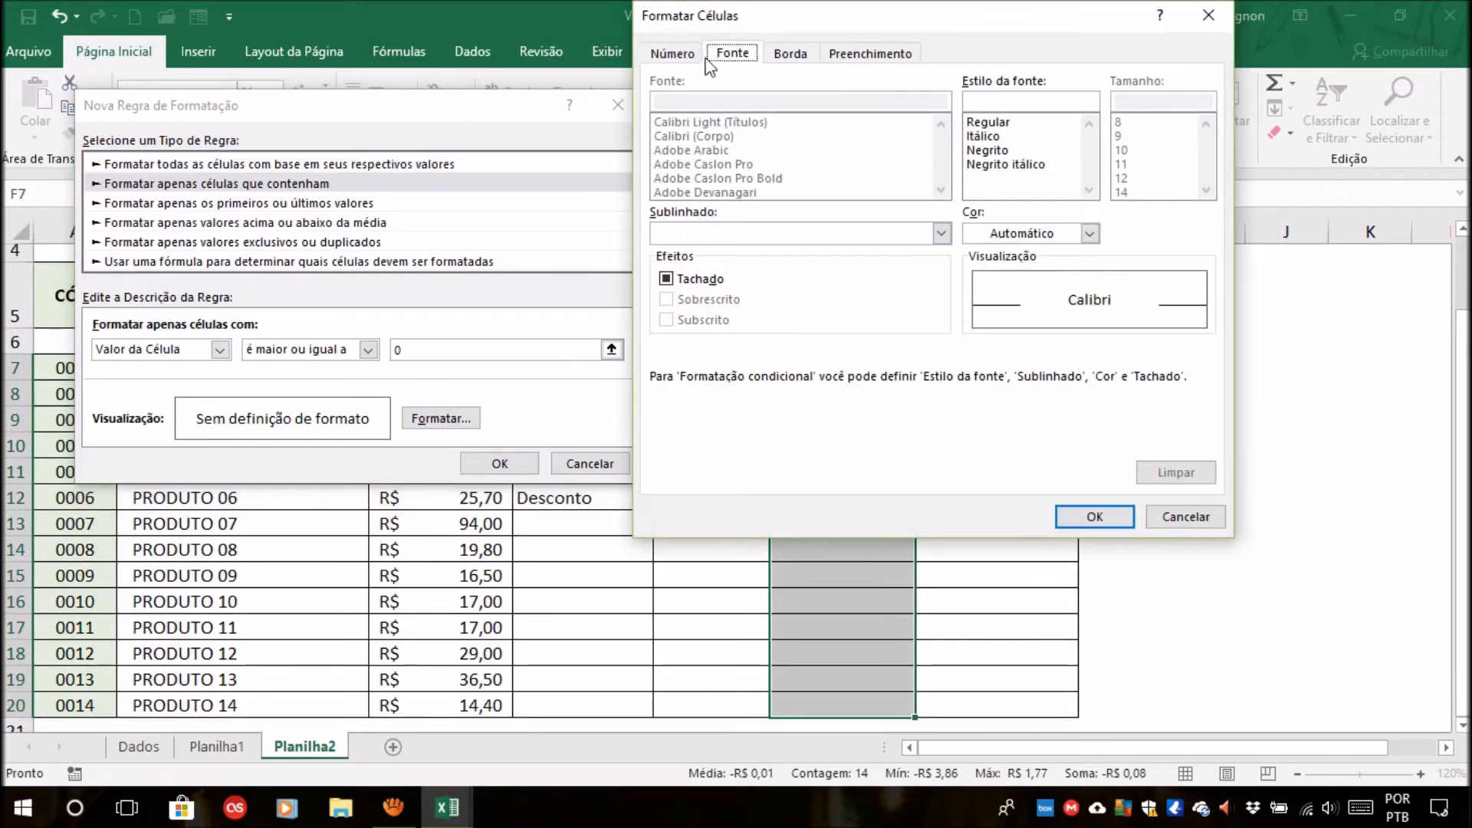
click(1090, 233)
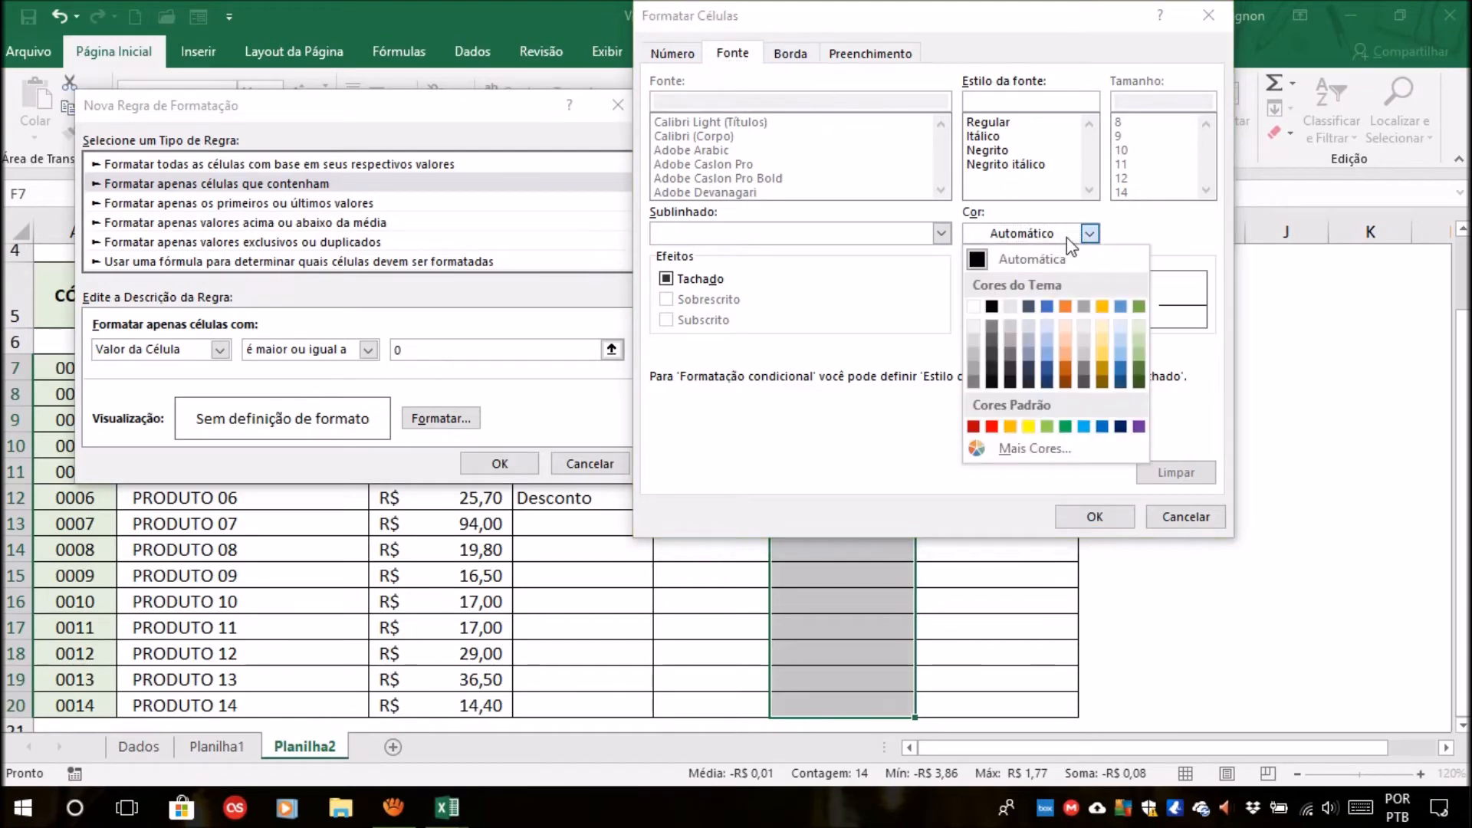
click(1121, 369)
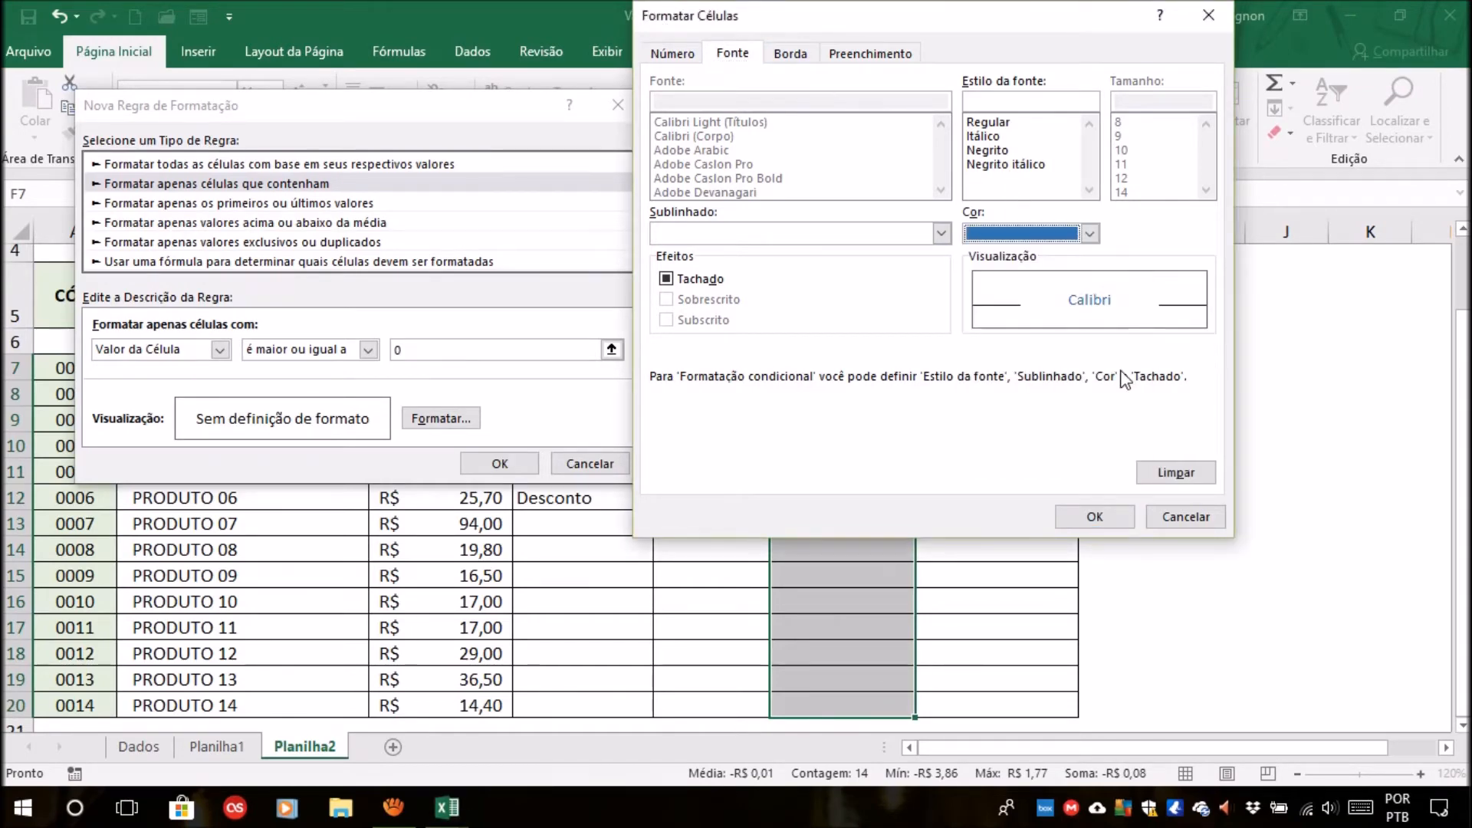
click(1000, 151)
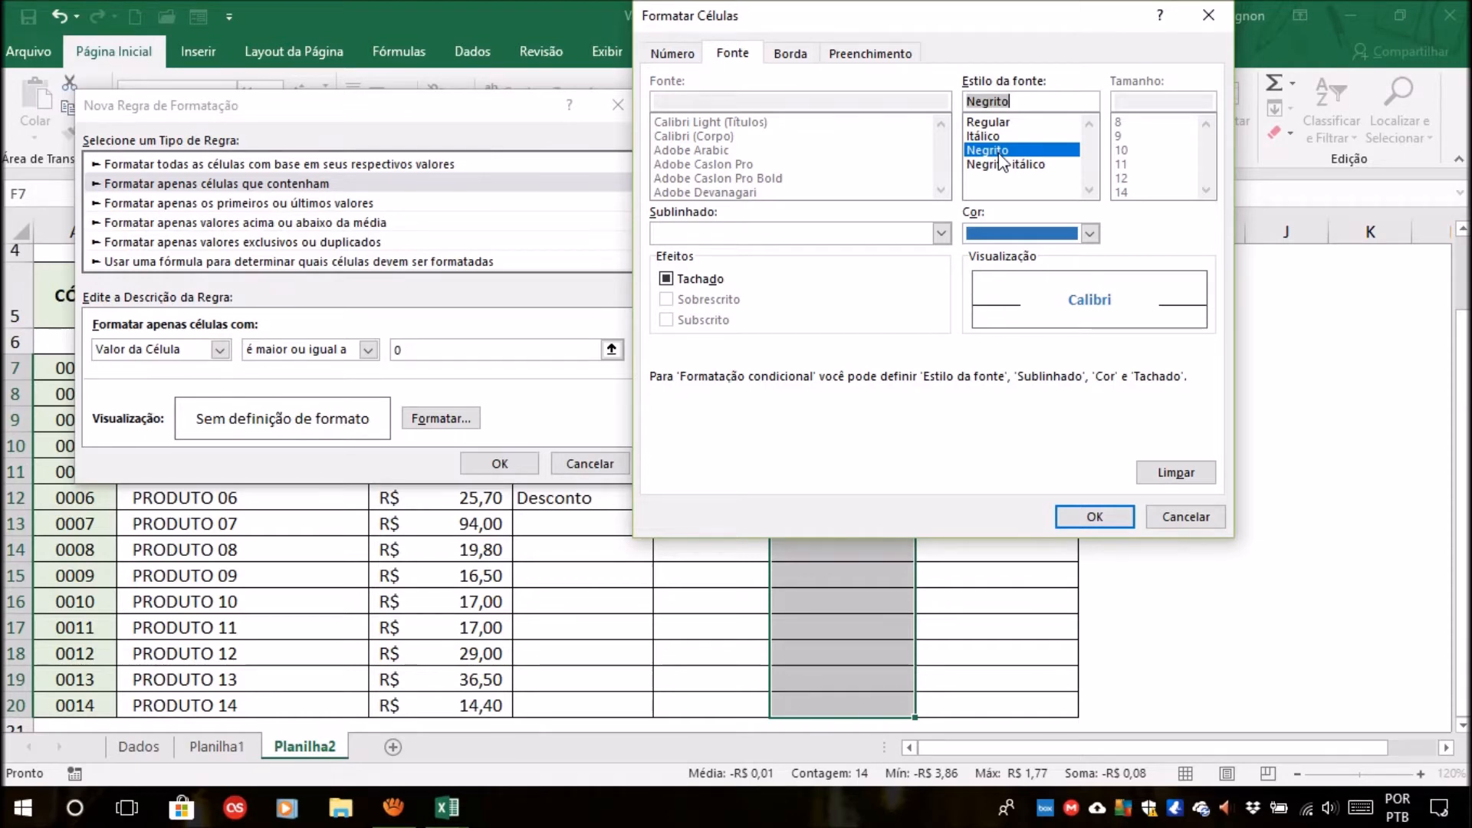
click(1095, 517)
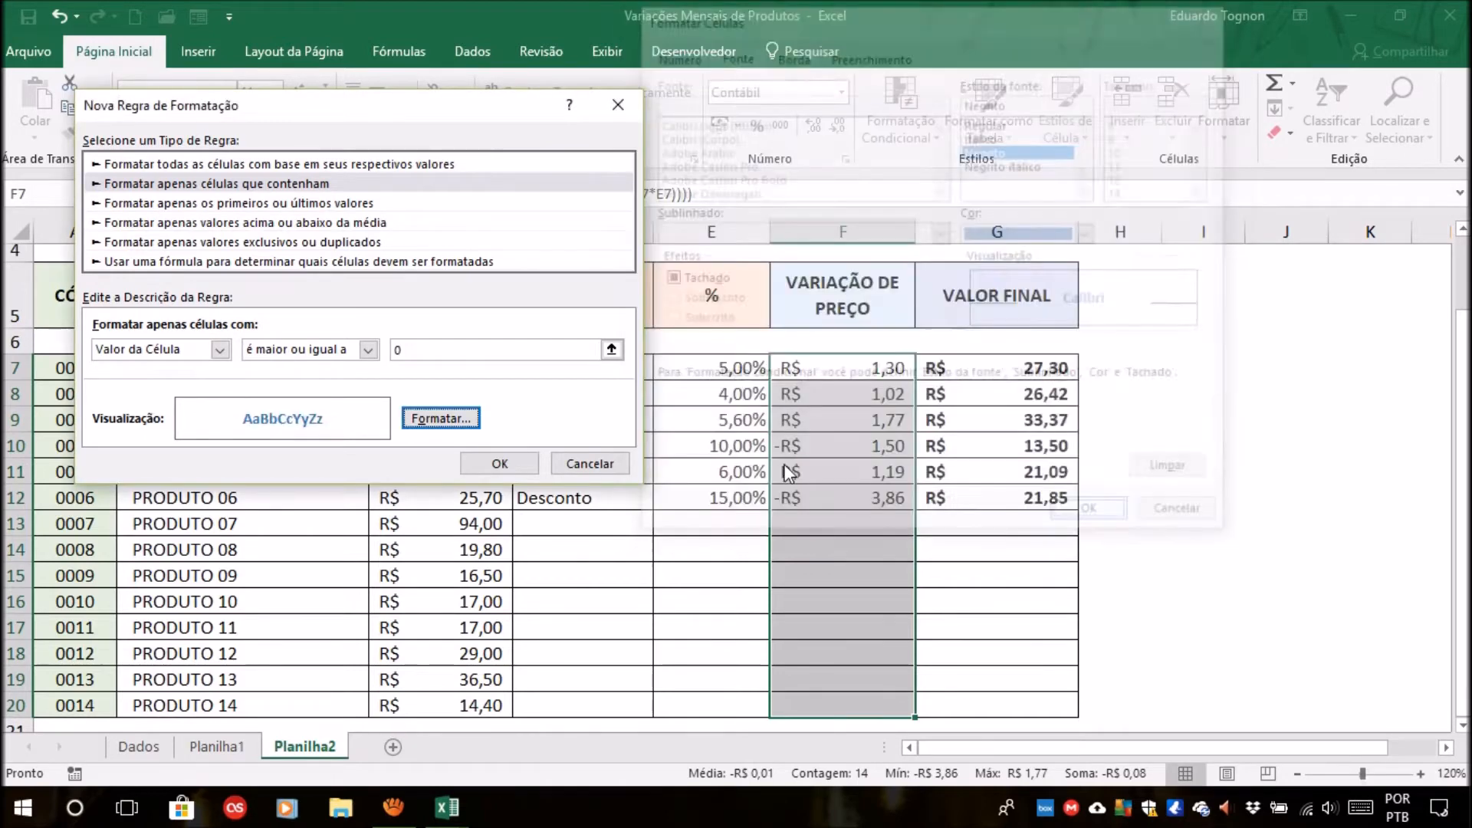
click(498, 465)
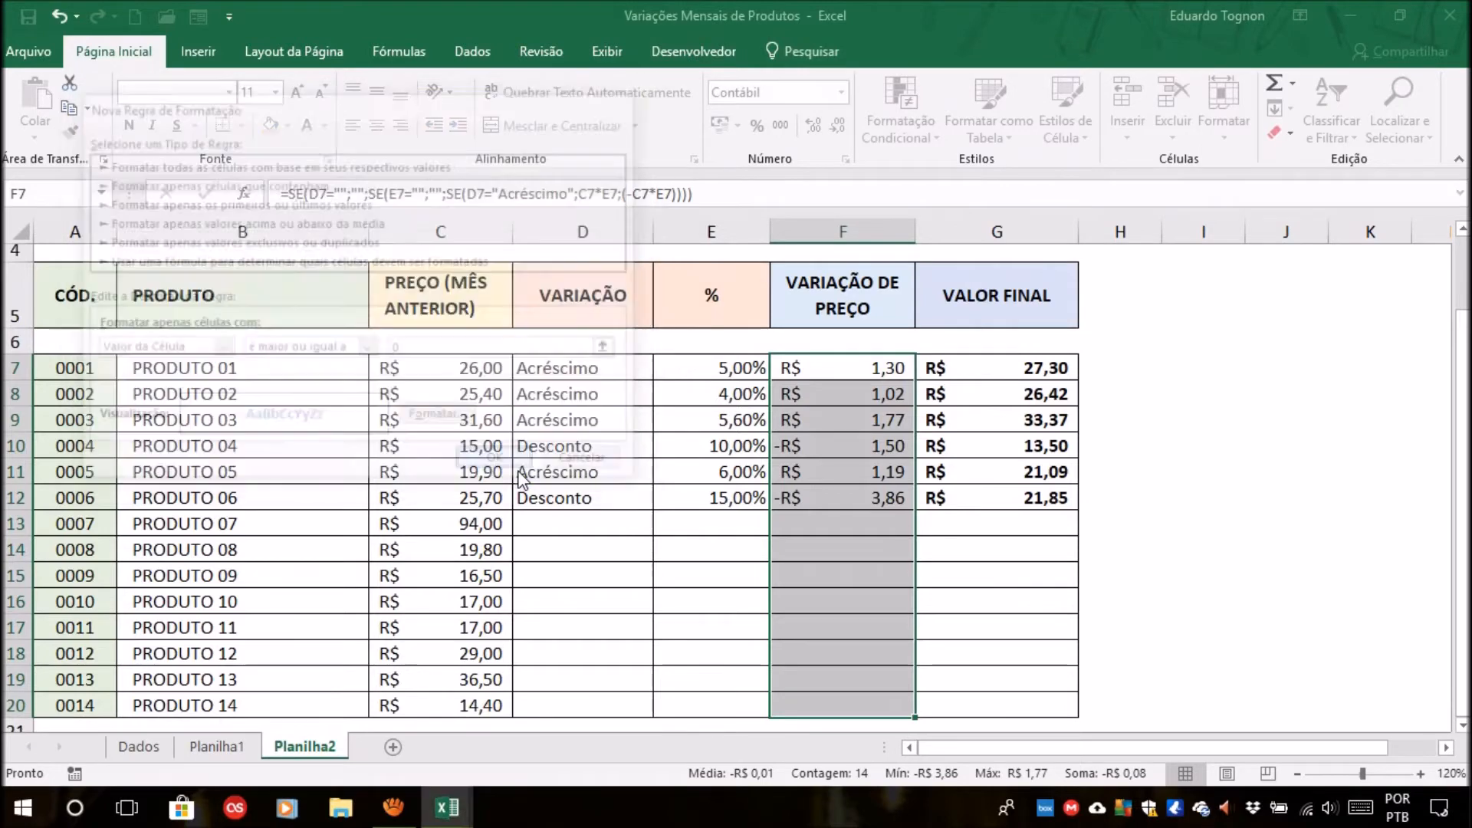
Check the formatting of the price variation cells, comparing the Acréscimo rows, the Desconto rows and a blank row.
click(1197, 443)
click(873, 371)
click(867, 394)
click(864, 416)
click(850, 444)
click(835, 506)
click(826, 560)
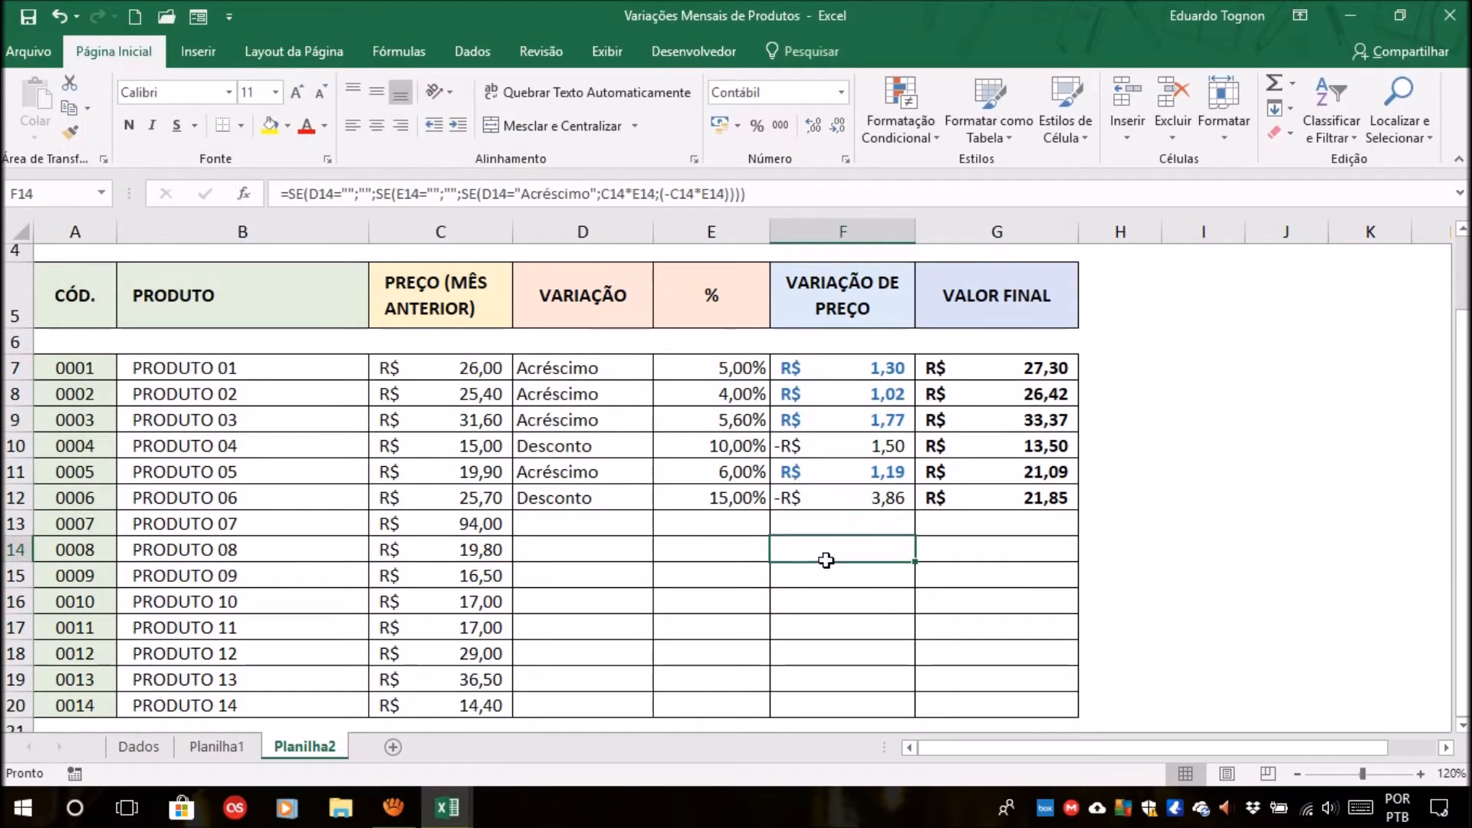
click(834, 500)
click(832, 452)
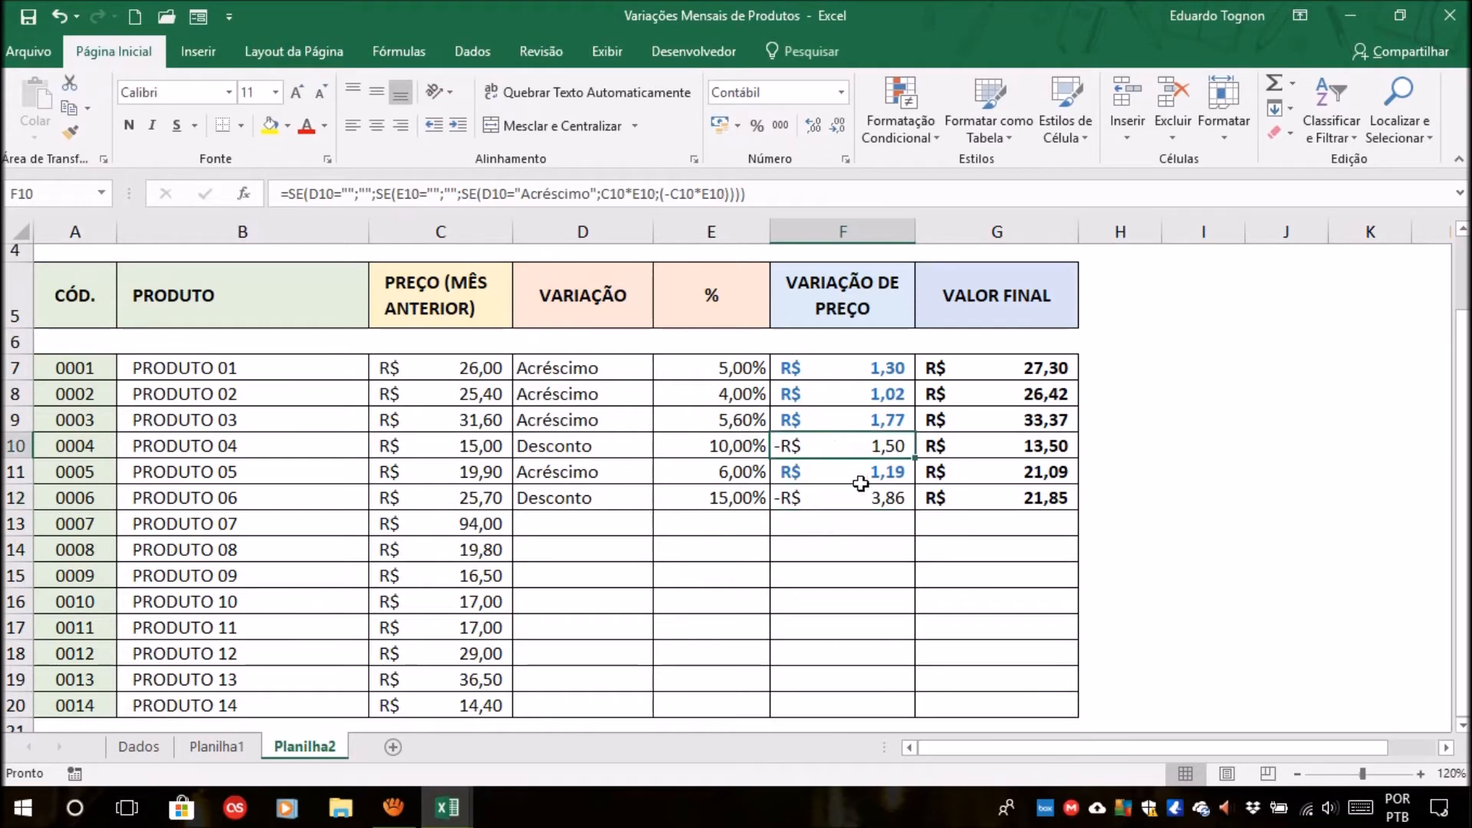
Create a second conditional formatting rule for F7:F20, for cells whose Valor da Célula é menor do que 0.
click(854, 372)
drag(854, 372, 848, 700)
click(922, 94)
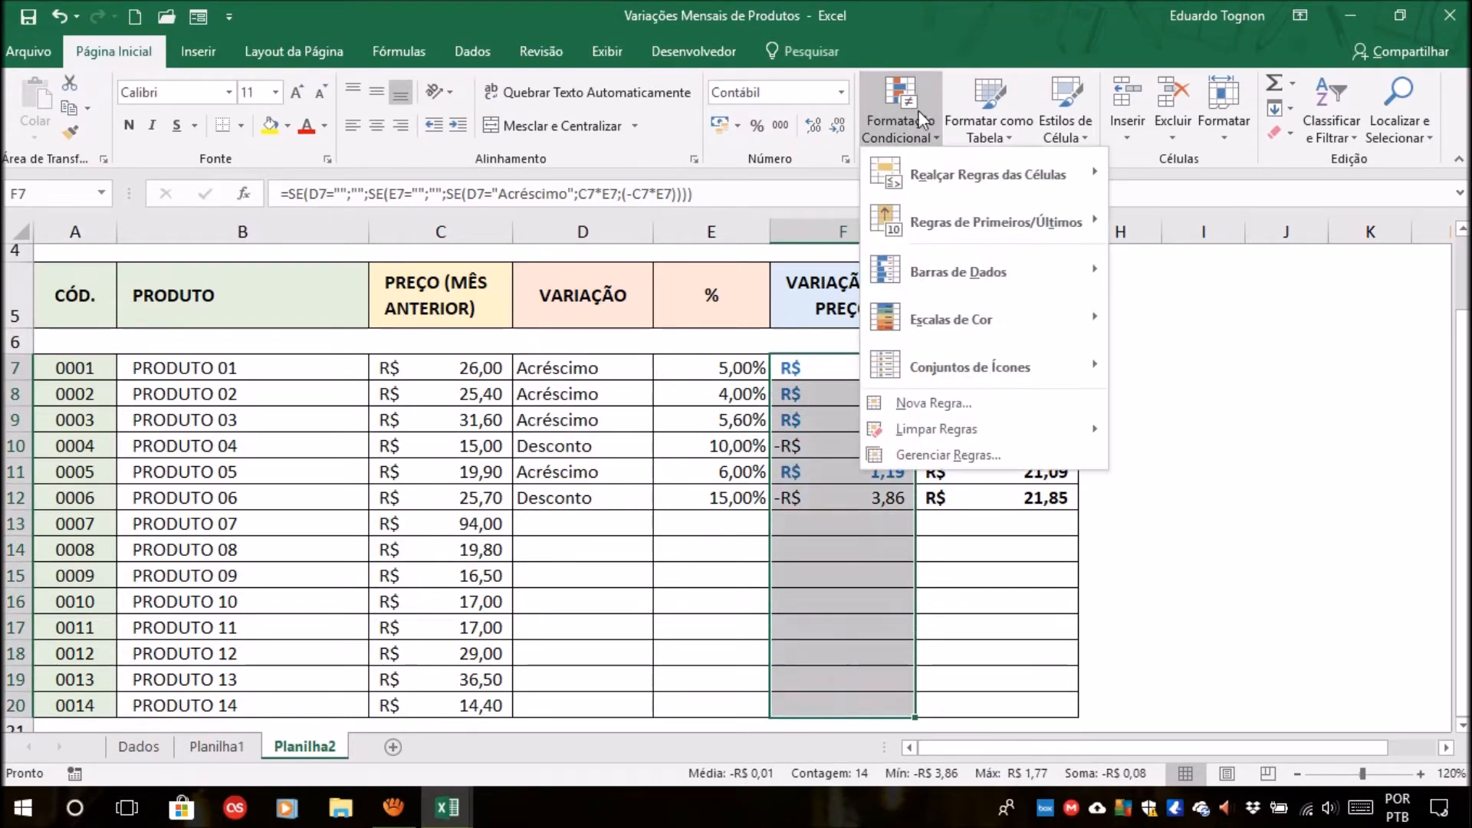
click(908, 398)
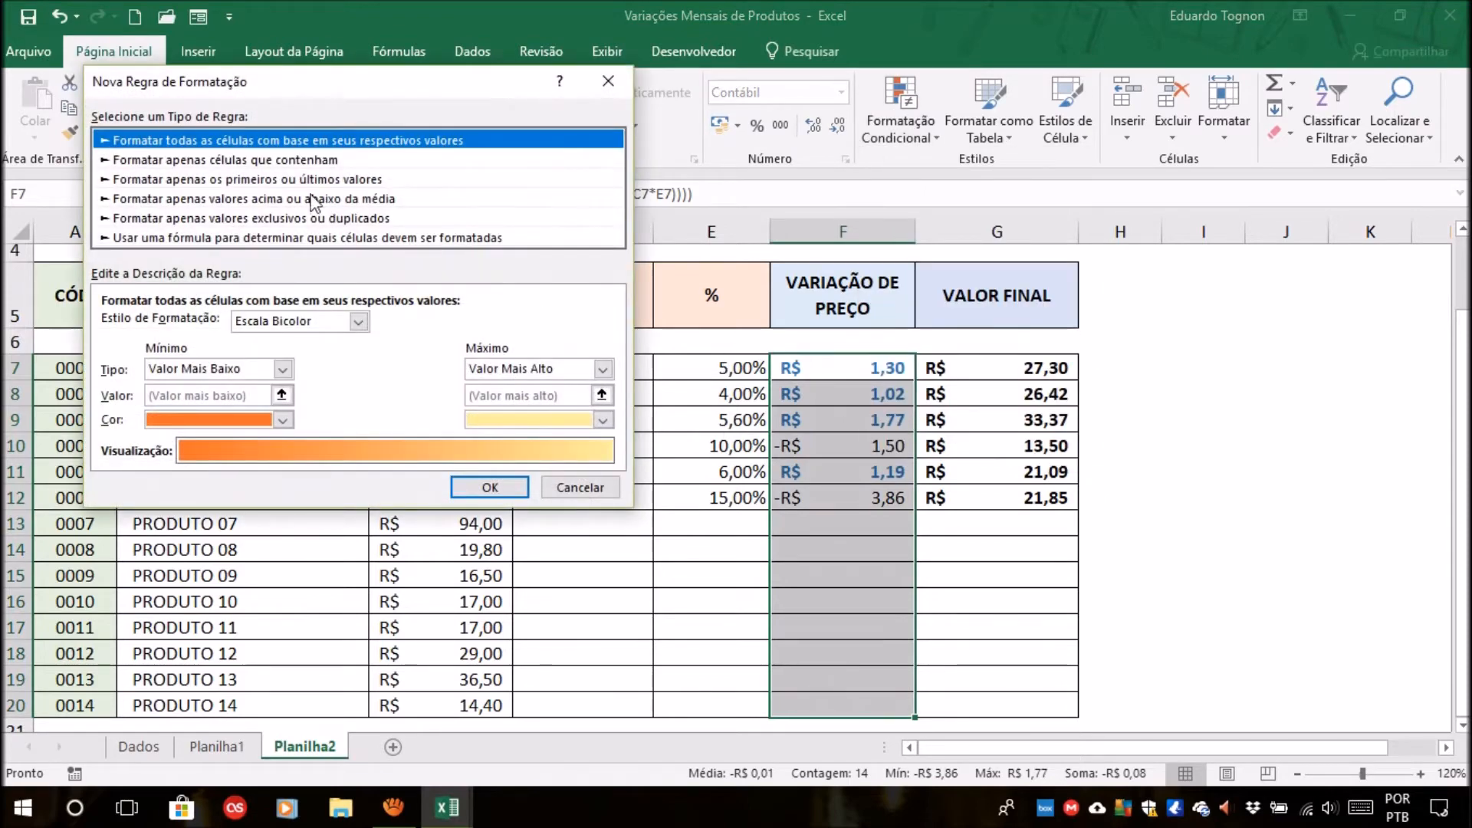
click(267, 161)
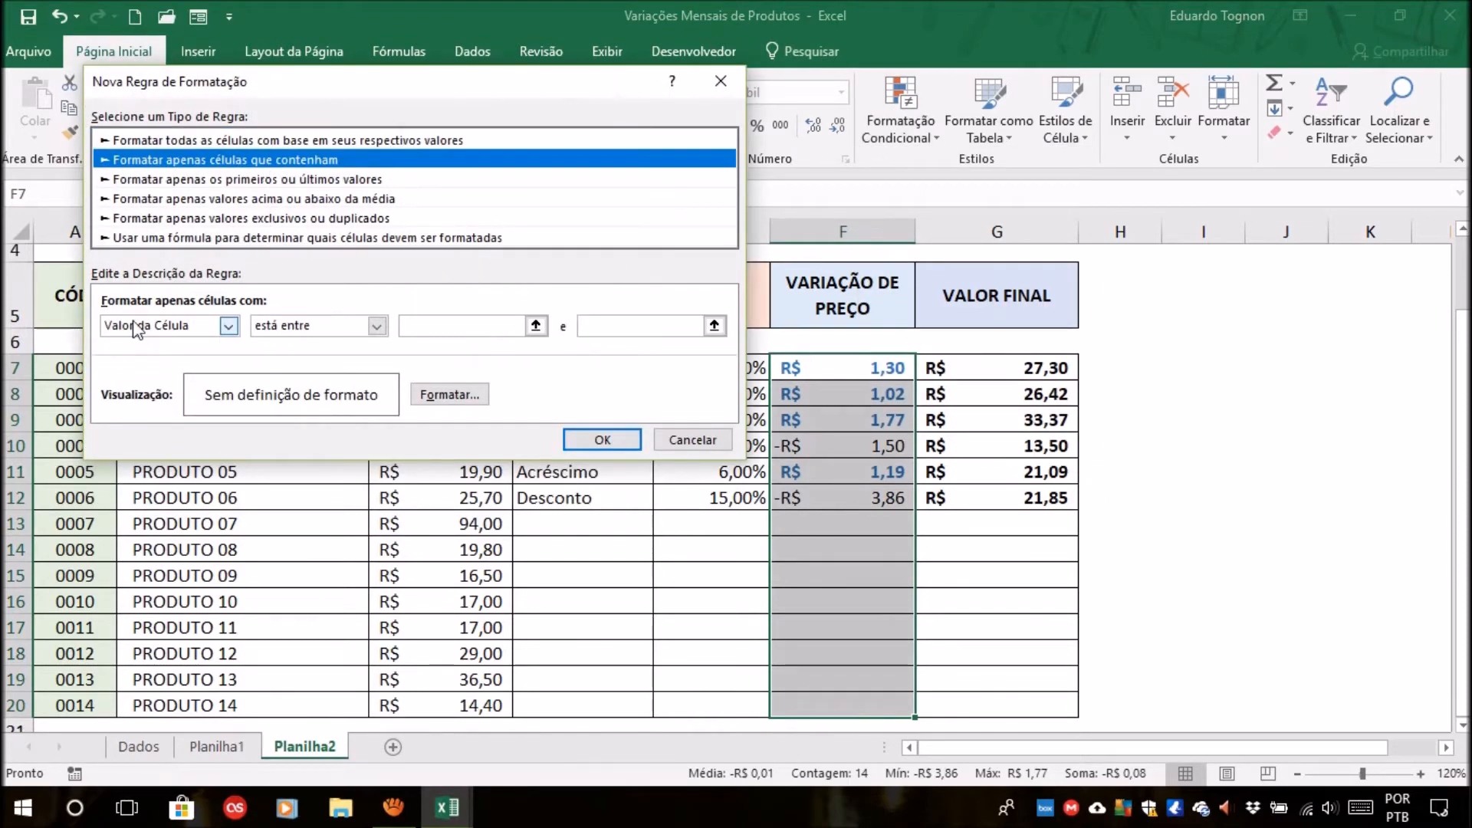
click(325, 326)
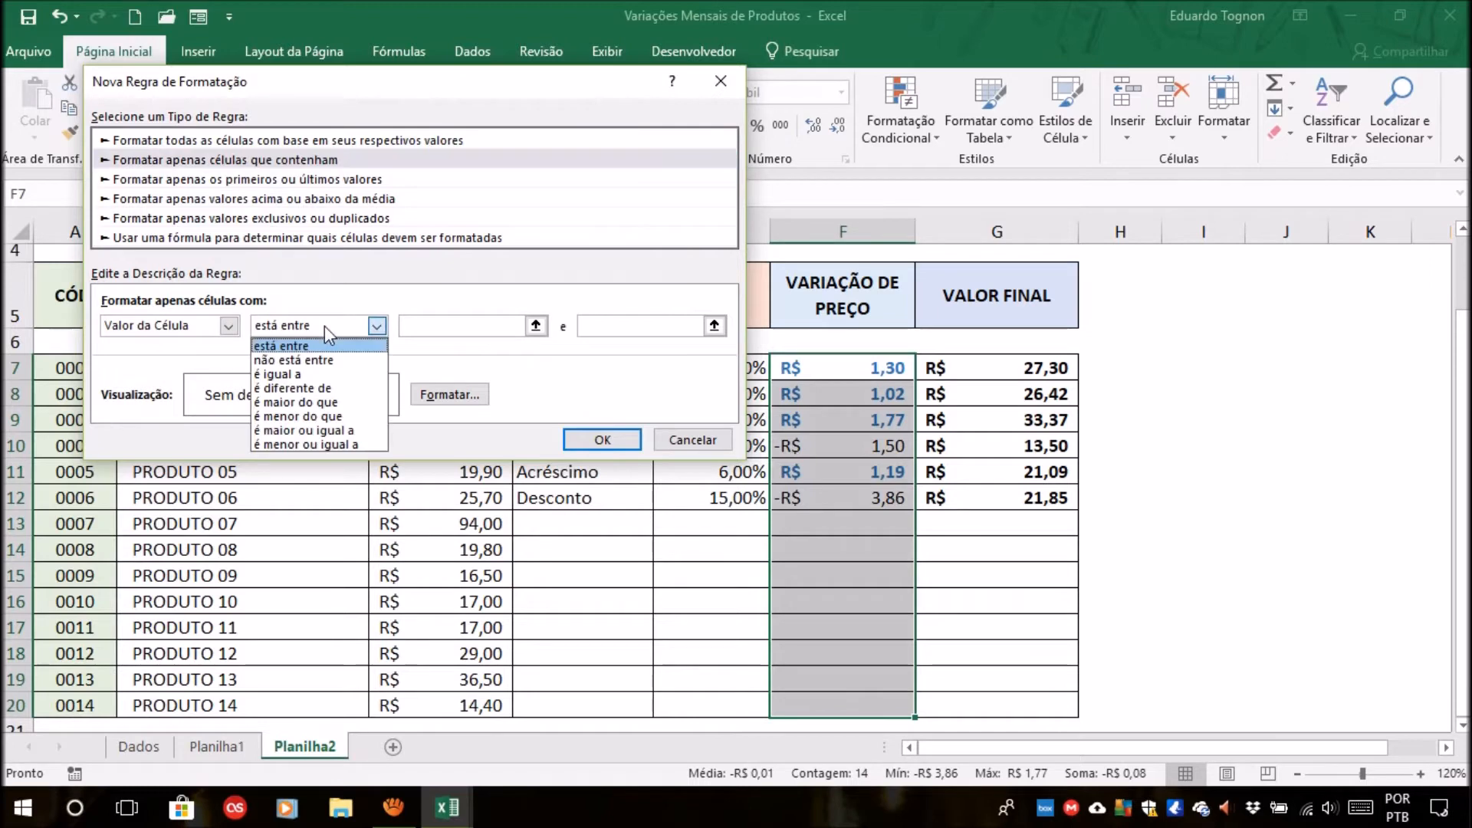
click(326, 416)
click(448, 326)
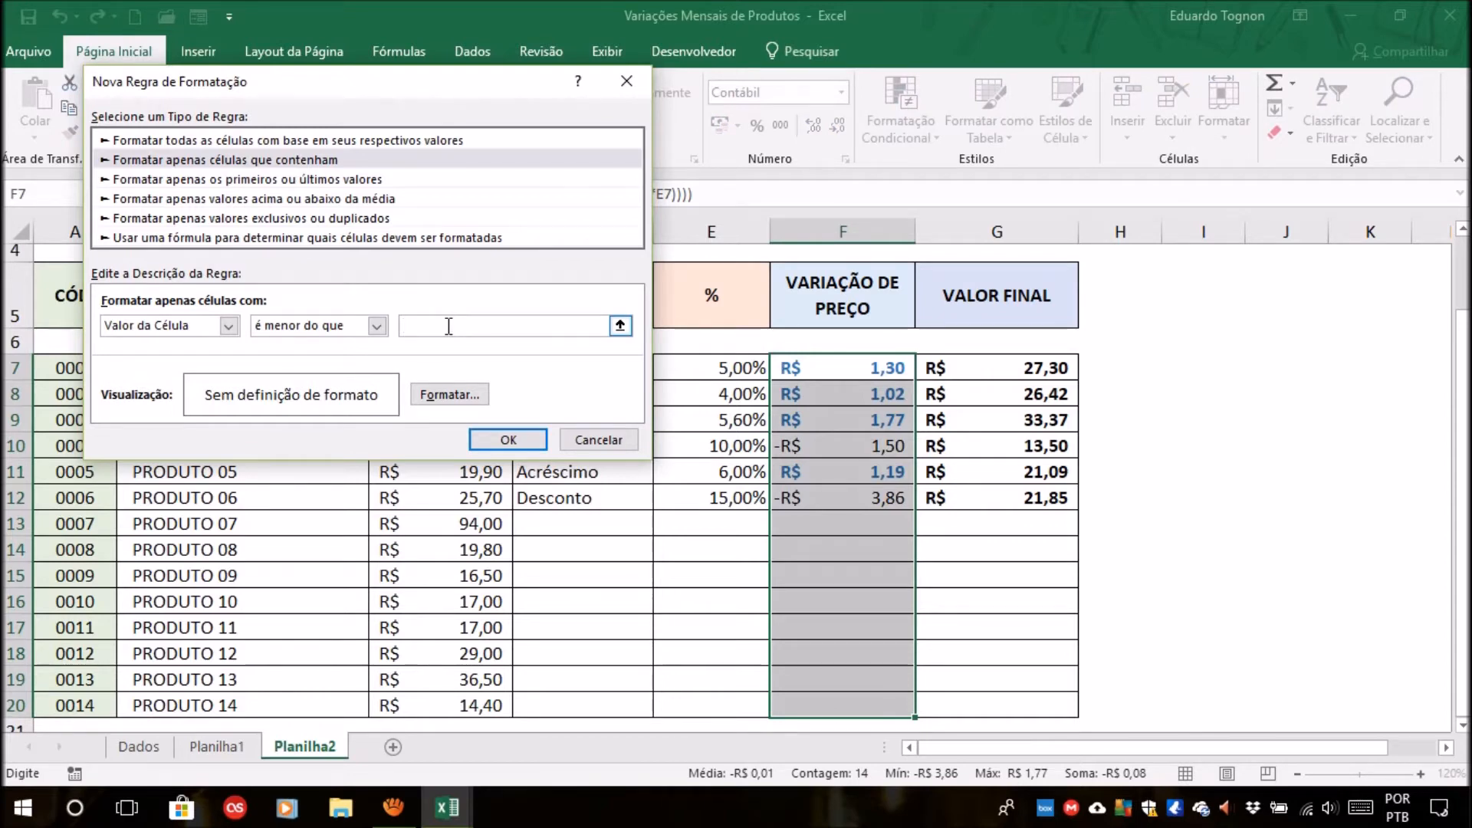
text(0)
Give the second rule a dark red font in Negrito style, apply it and check the price variation of PRODUTO 04.
click(458, 396)
click(413, 152)
click(515, 233)
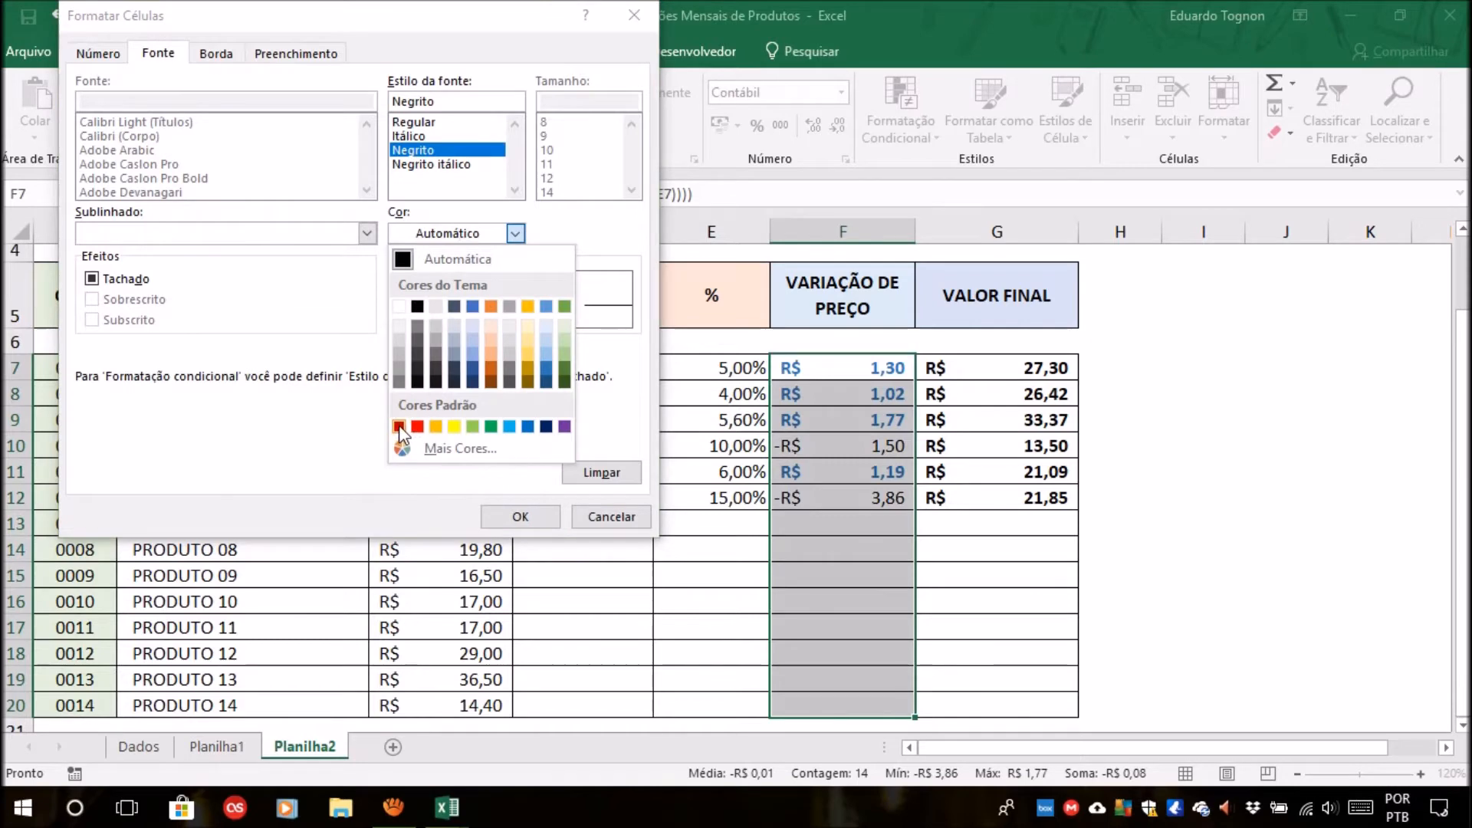
click(398, 425)
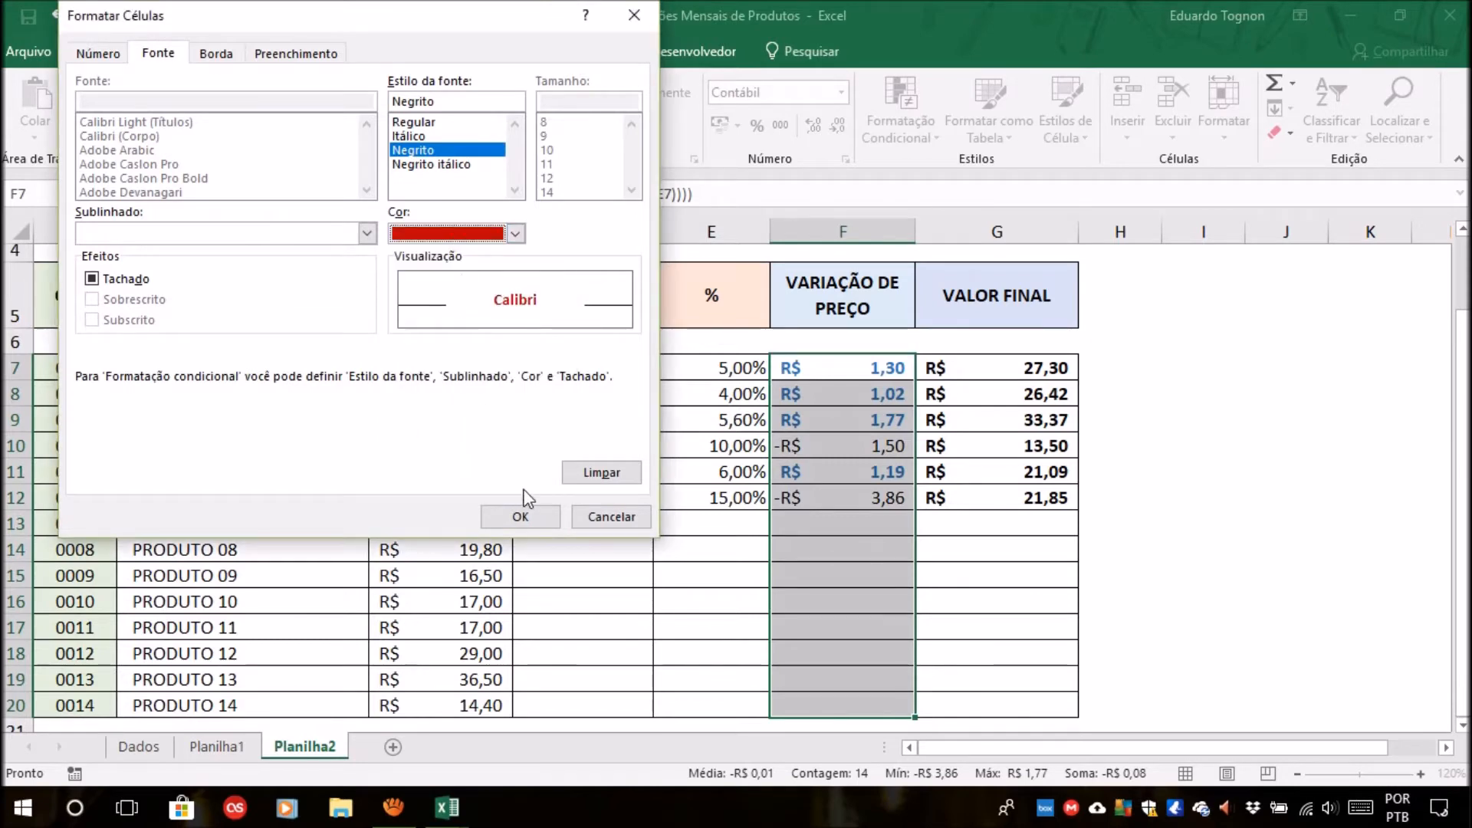
click(523, 515)
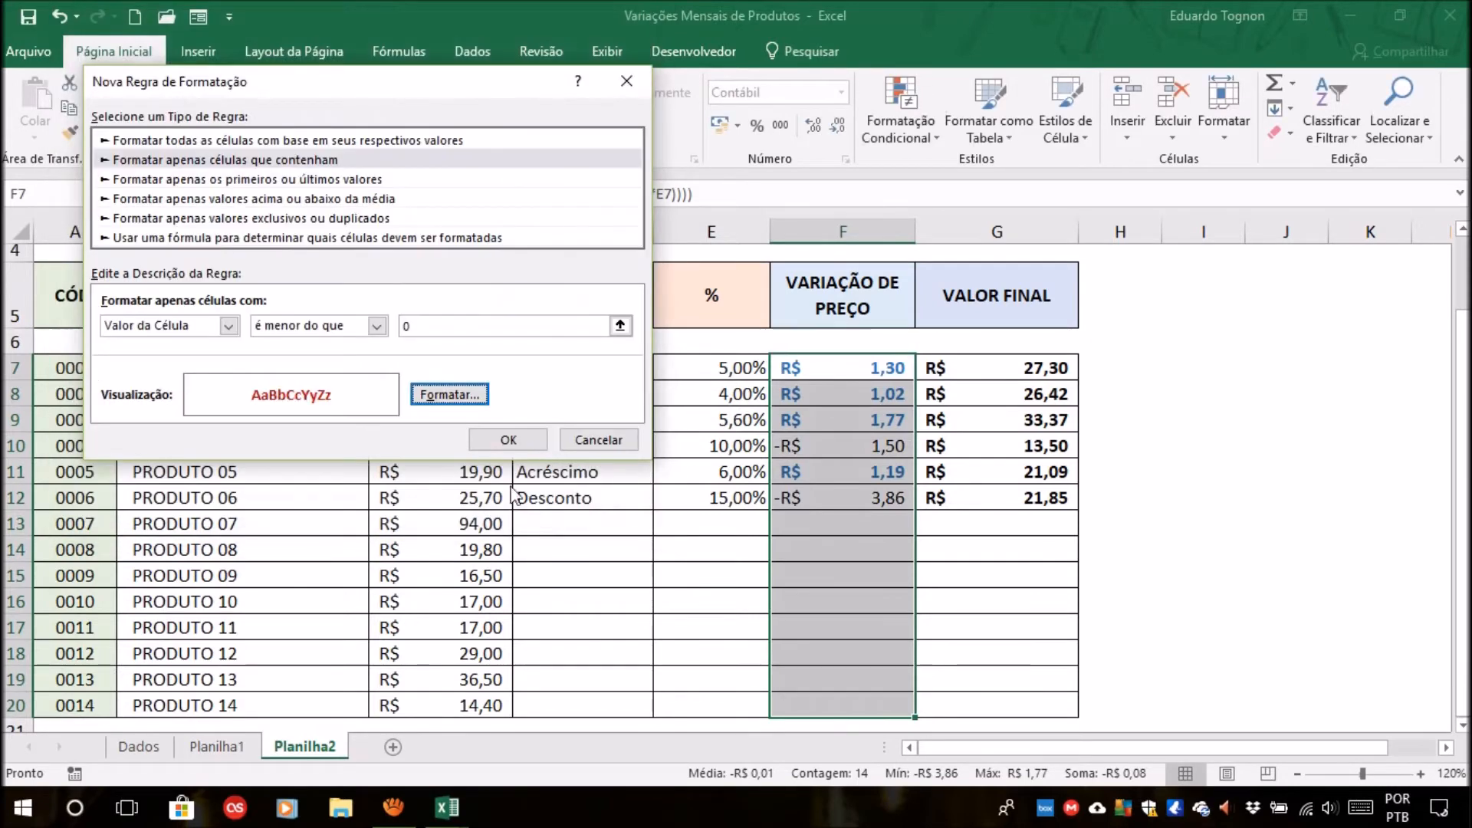
click(509, 440)
click(1203, 445)
click(847, 445)
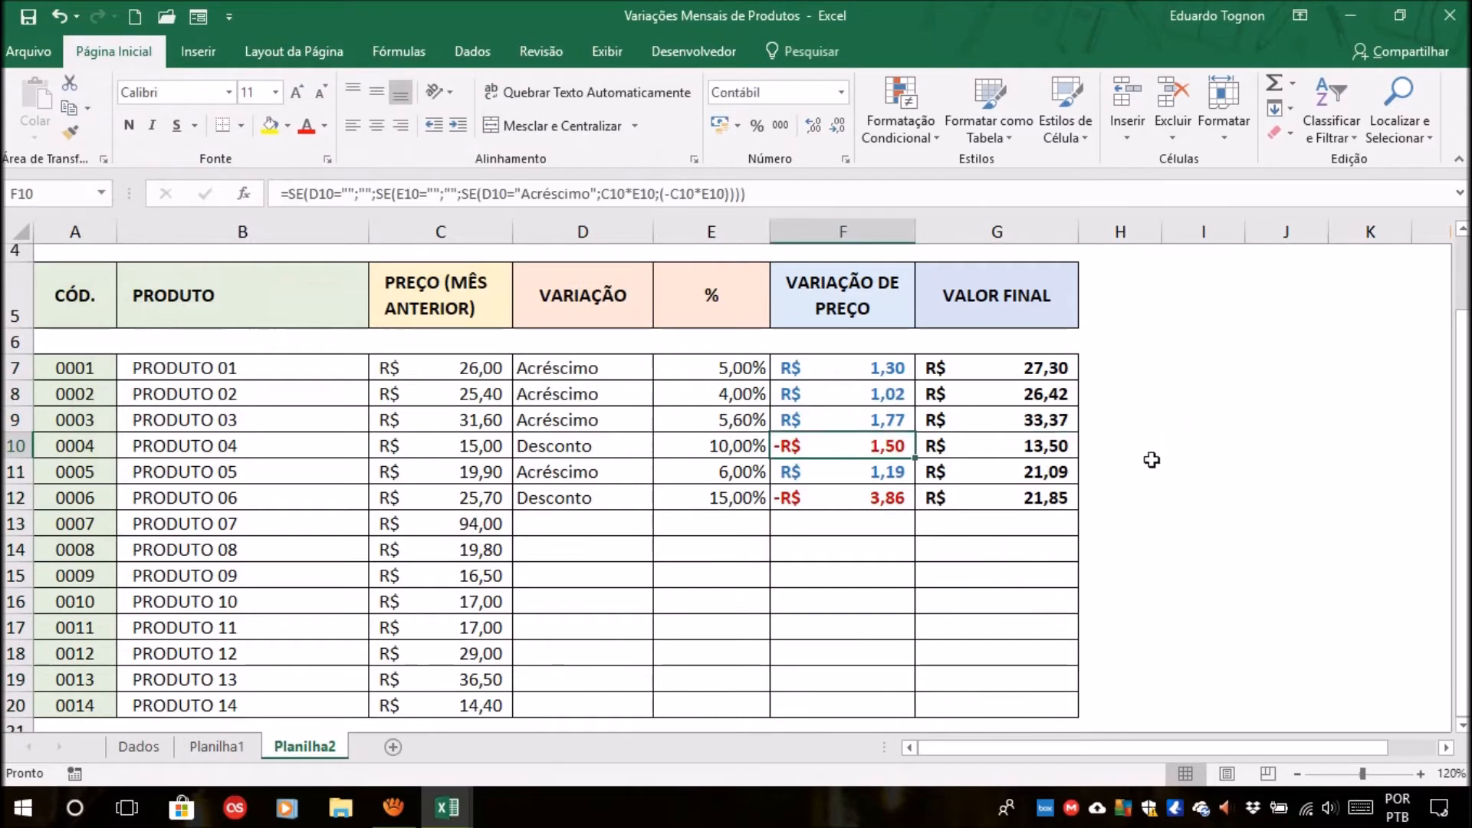
click(1177, 447)
Review the PRODUTO 02 row from previous price, variation type and percentage through to its price variation and final value formulas.
click(614, 395)
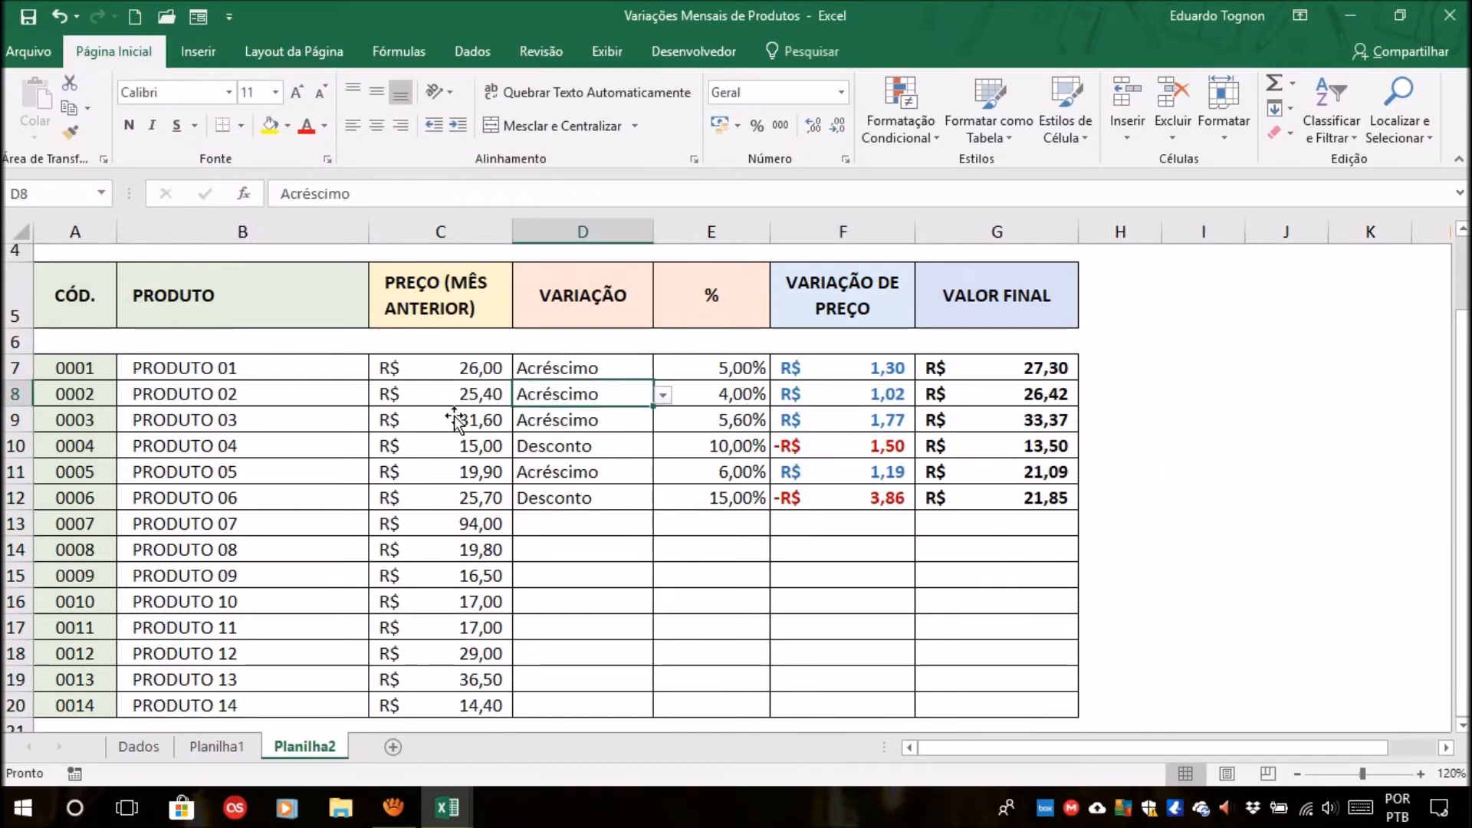
click(474, 394)
click(575, 394)
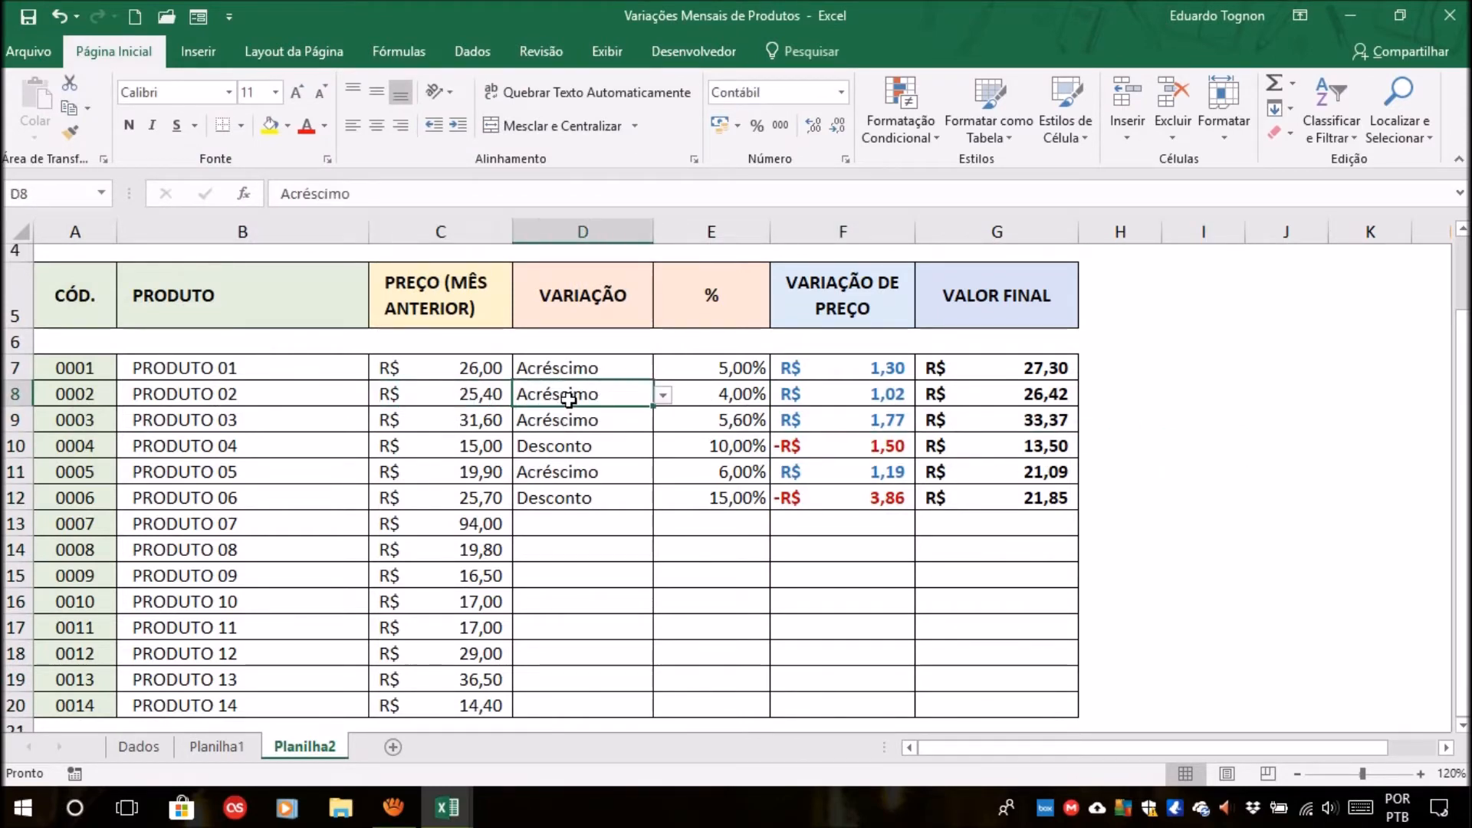
click(704, 395)
click(843, 392)
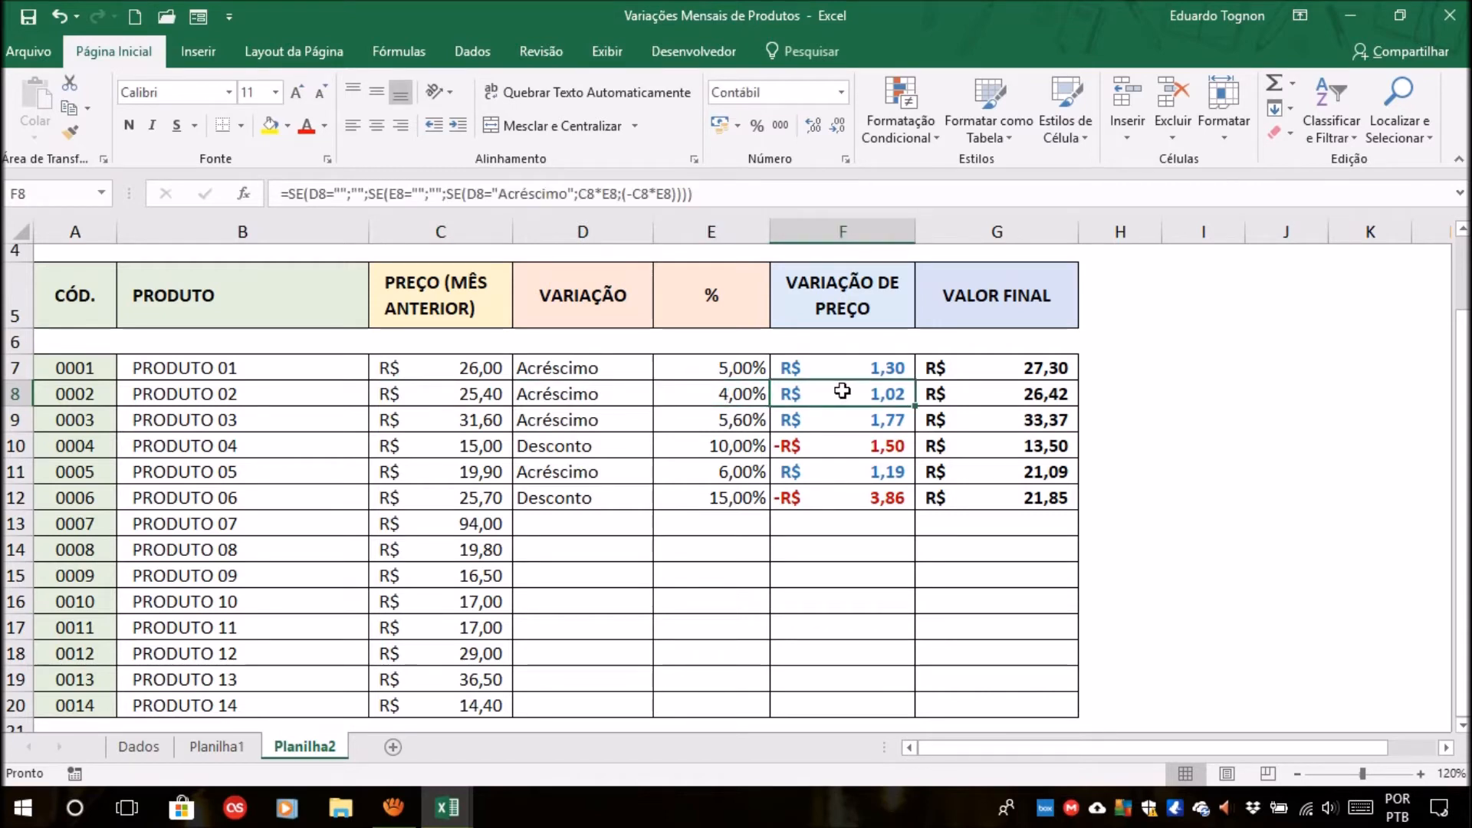
click(1018, 393)
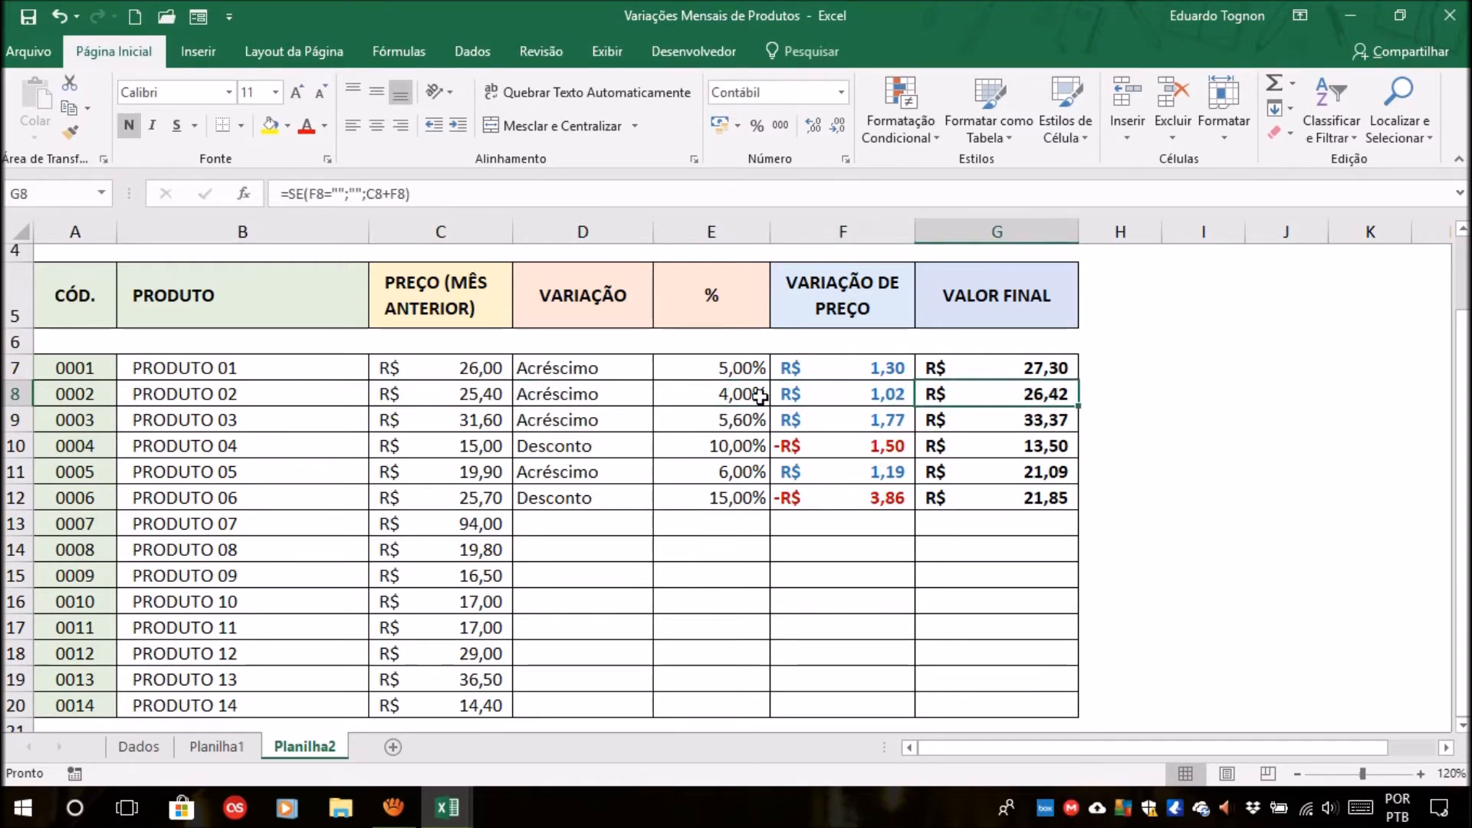
Change the variation type of PRODUTO 02 to Desconto and check its price variation and final value.
click(609, 400)
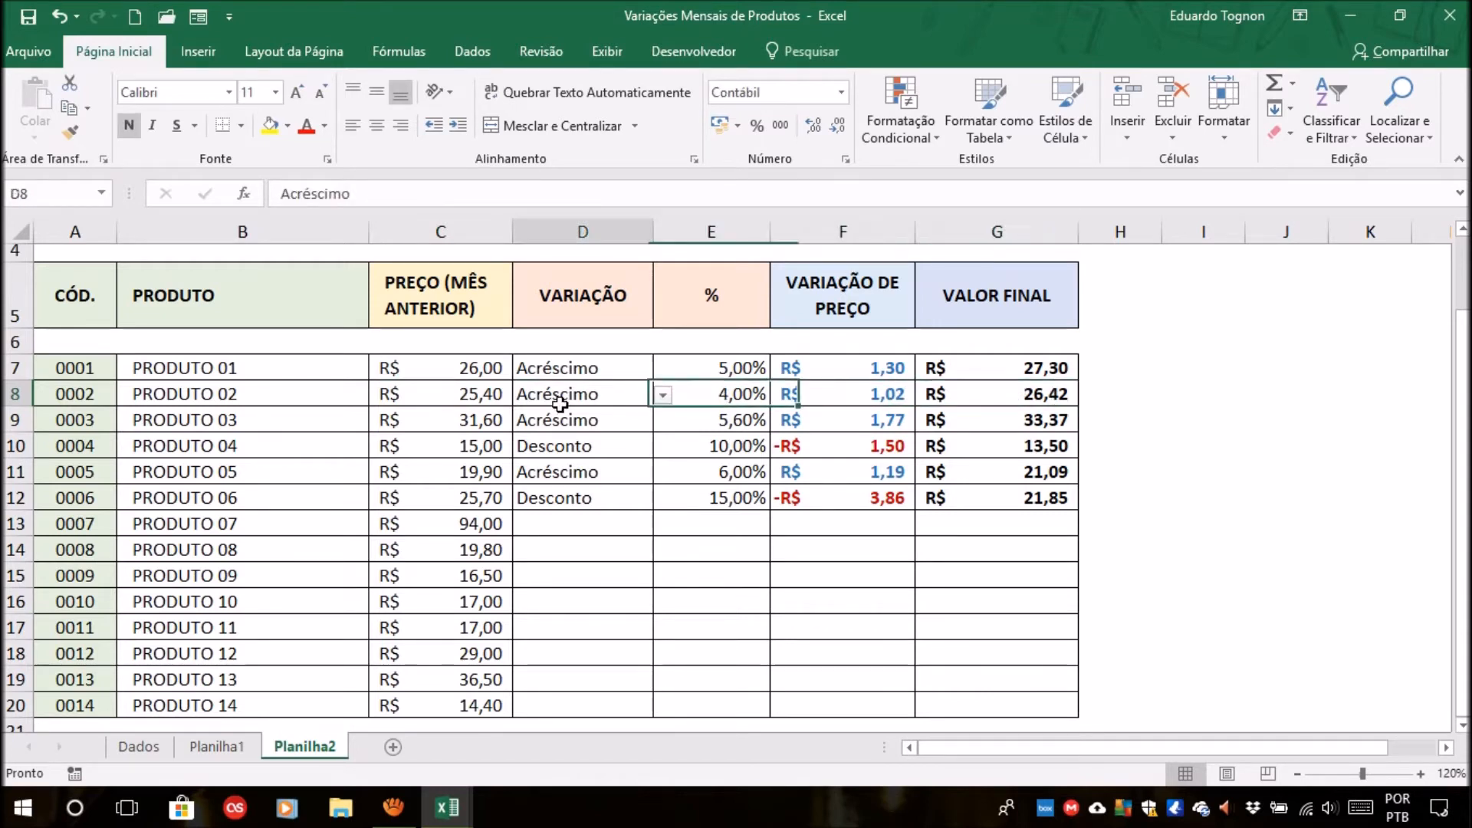
click(663, 395)
click(535, 433)
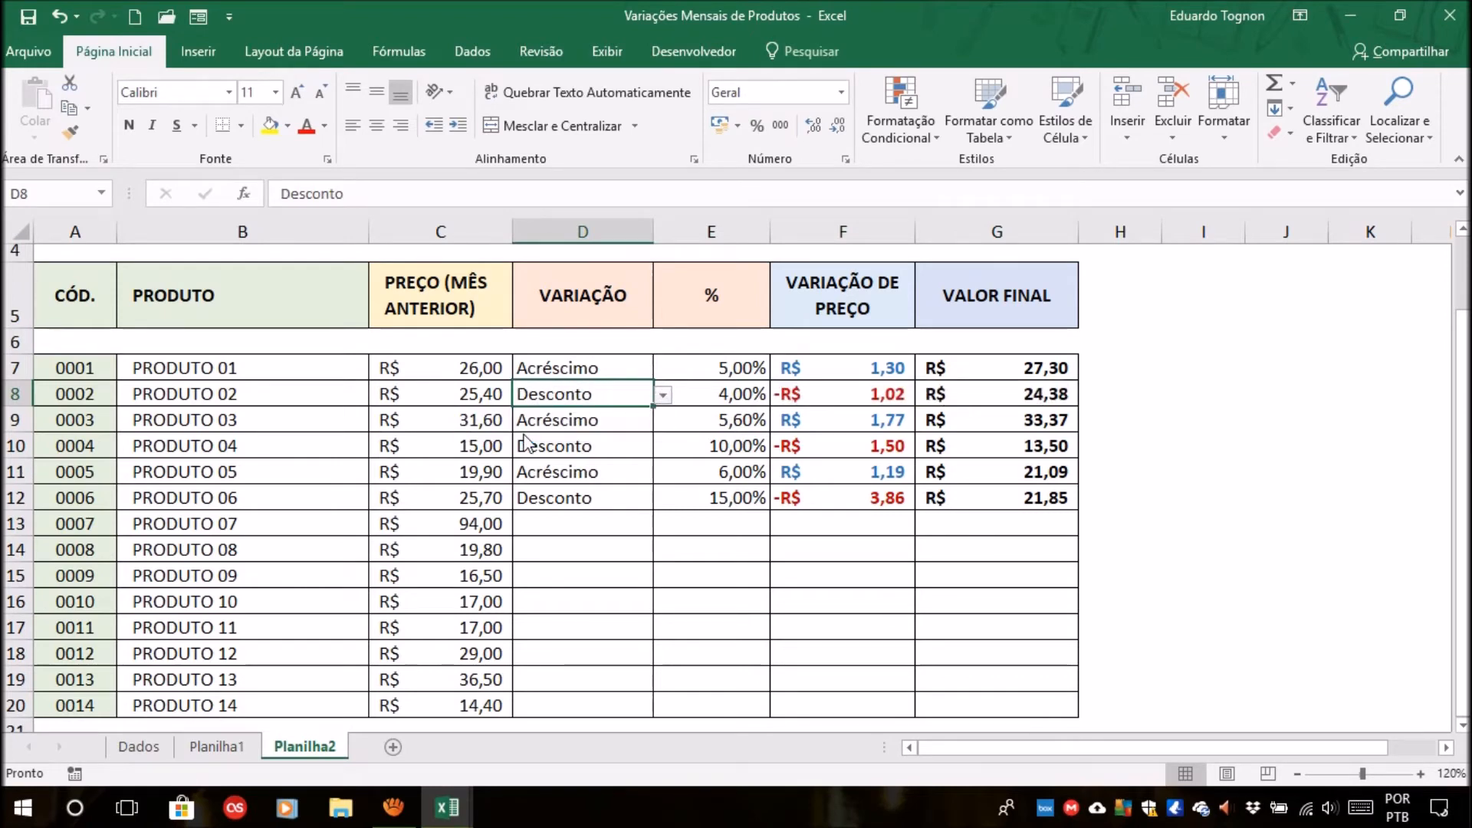
click(834, 388)
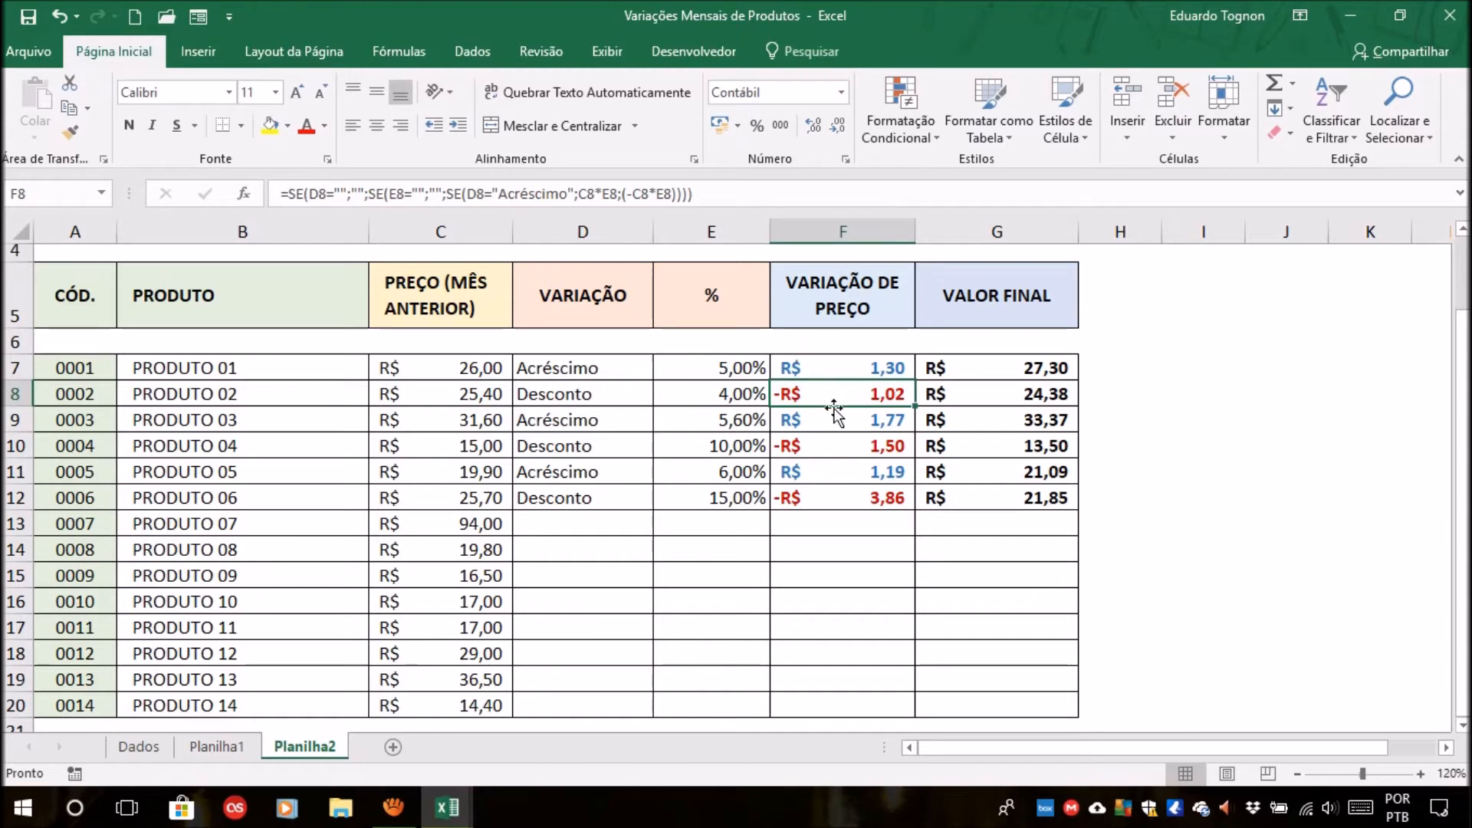
click(1006, 396)
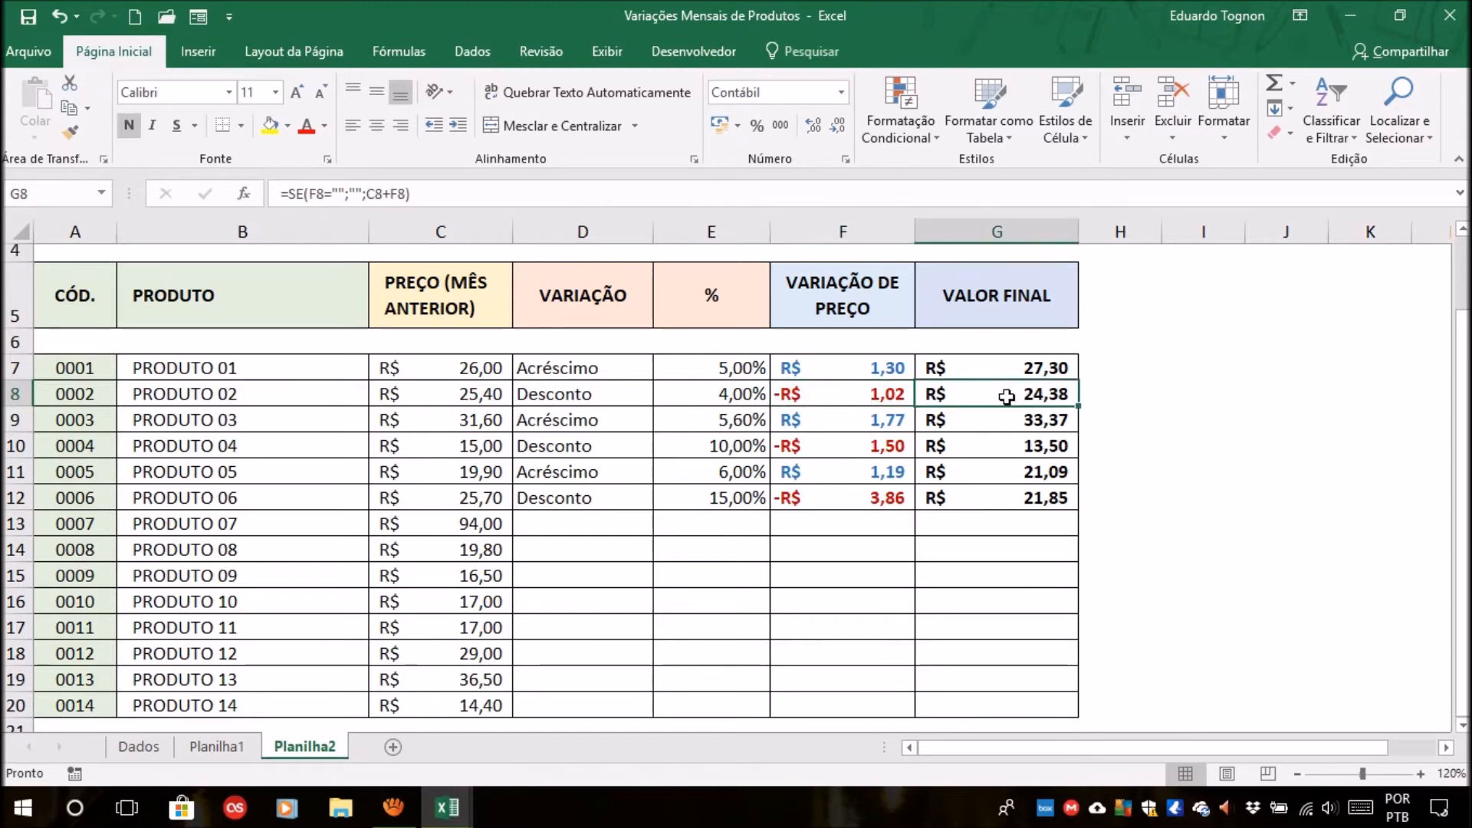
click(1272, 409)
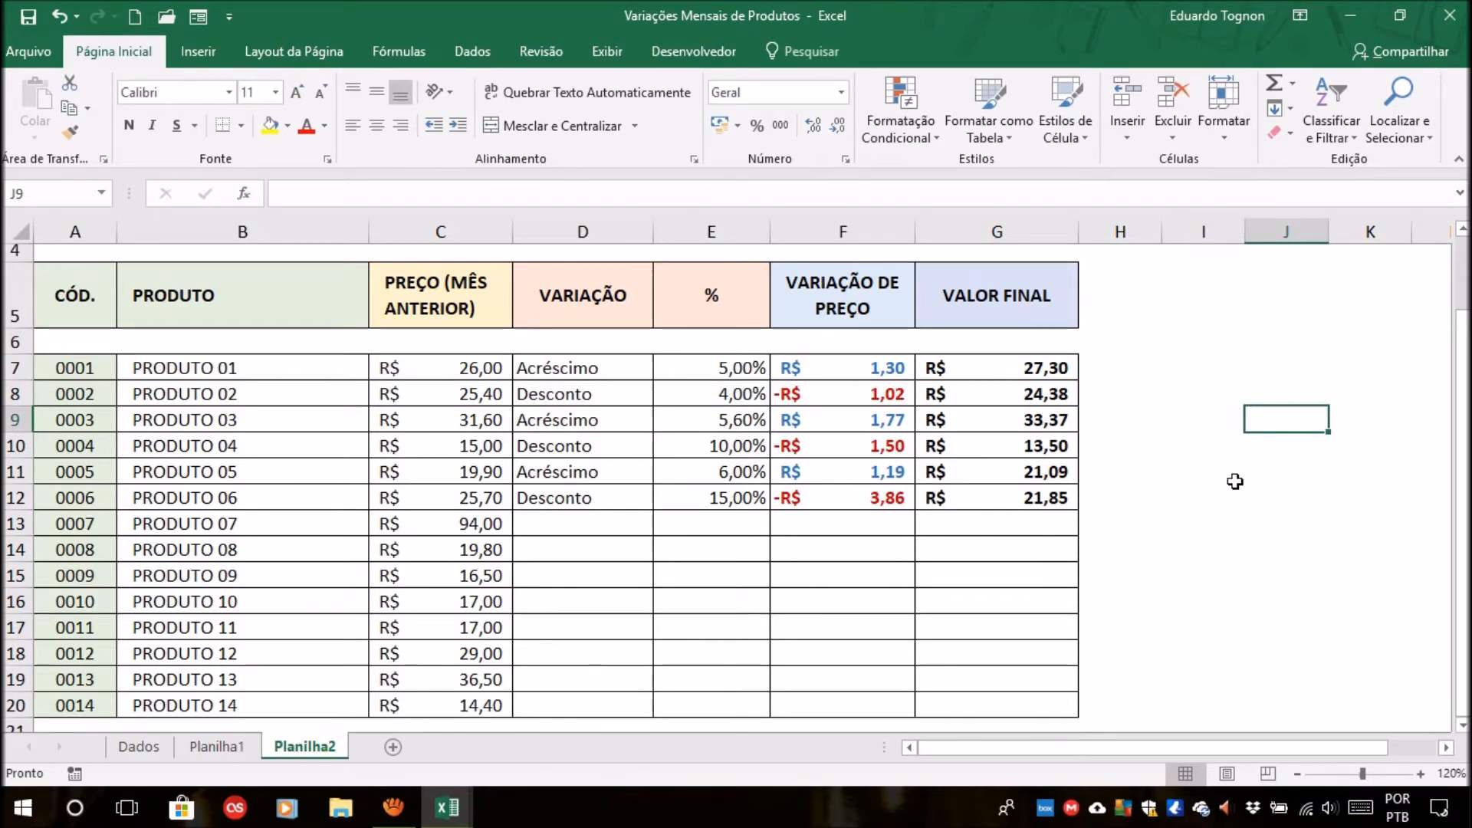
Open Planilha1 and examine the price variation formulas of the first four products, plus the variation type and final value formula of PRODUTO 01.
click(243, 746)
click(869, 369)
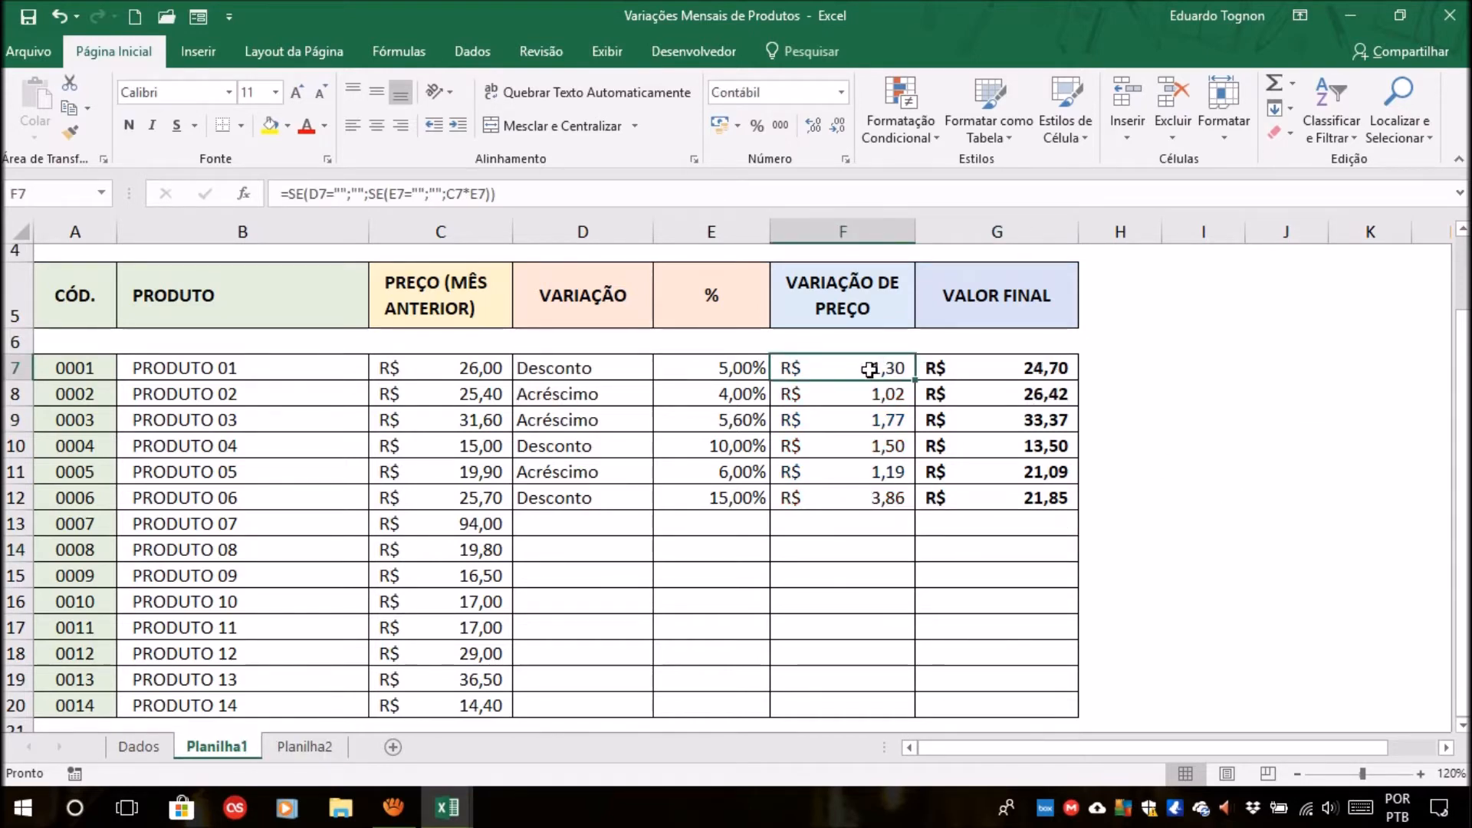
click(846, 392)
click(848, 420)
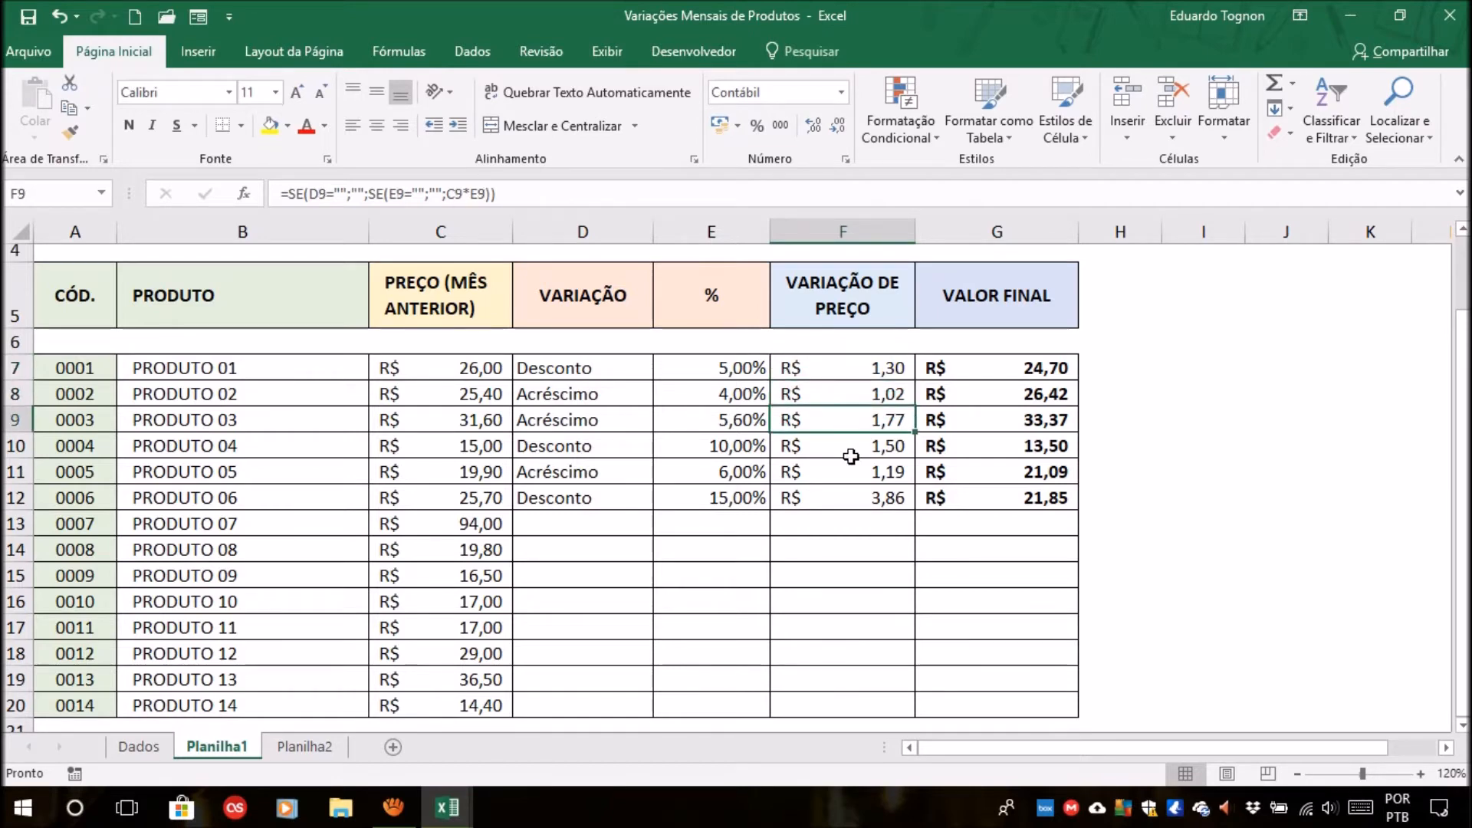
click(582, 369)
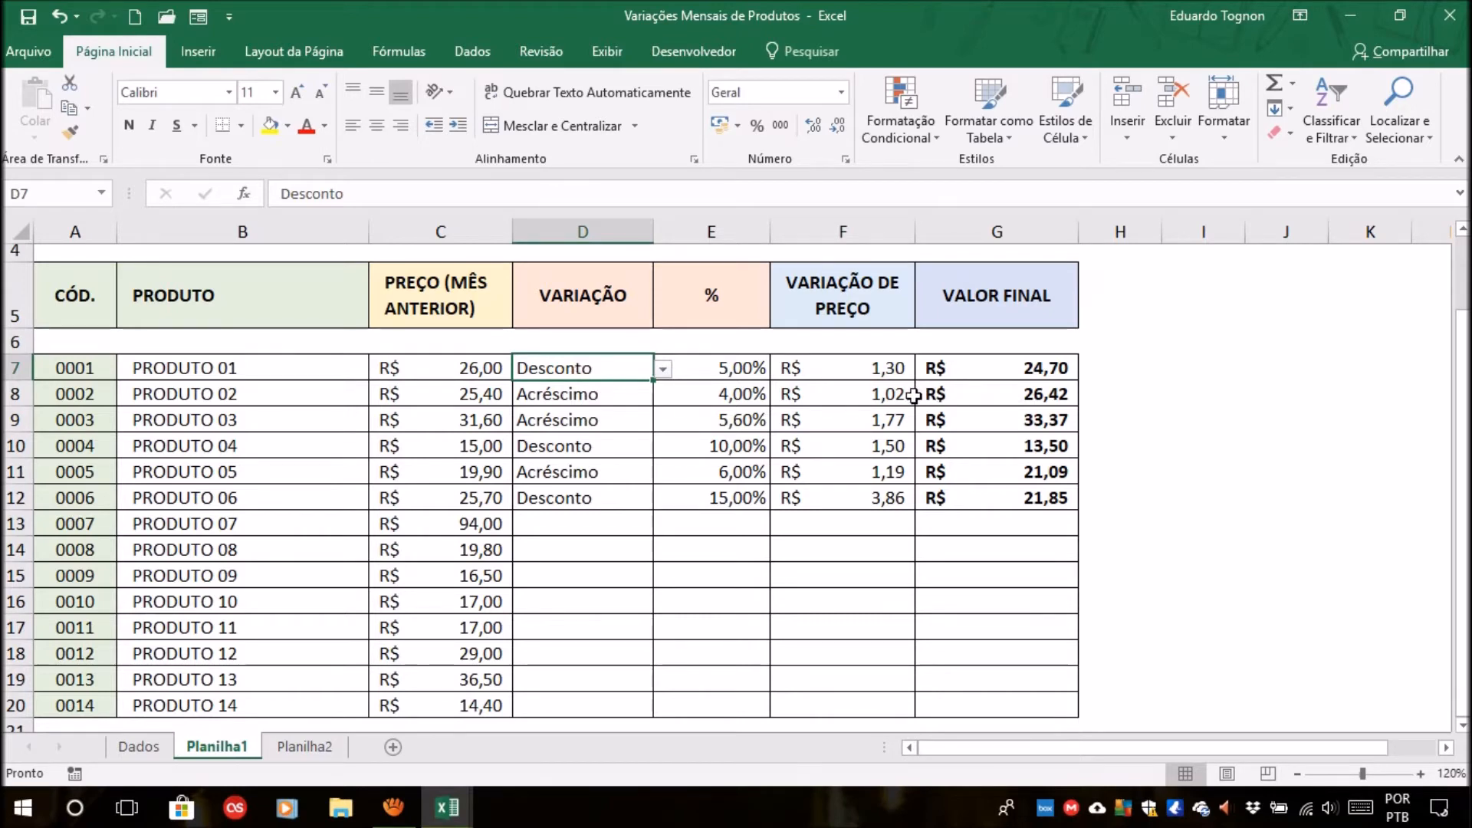
click(1001, 369)
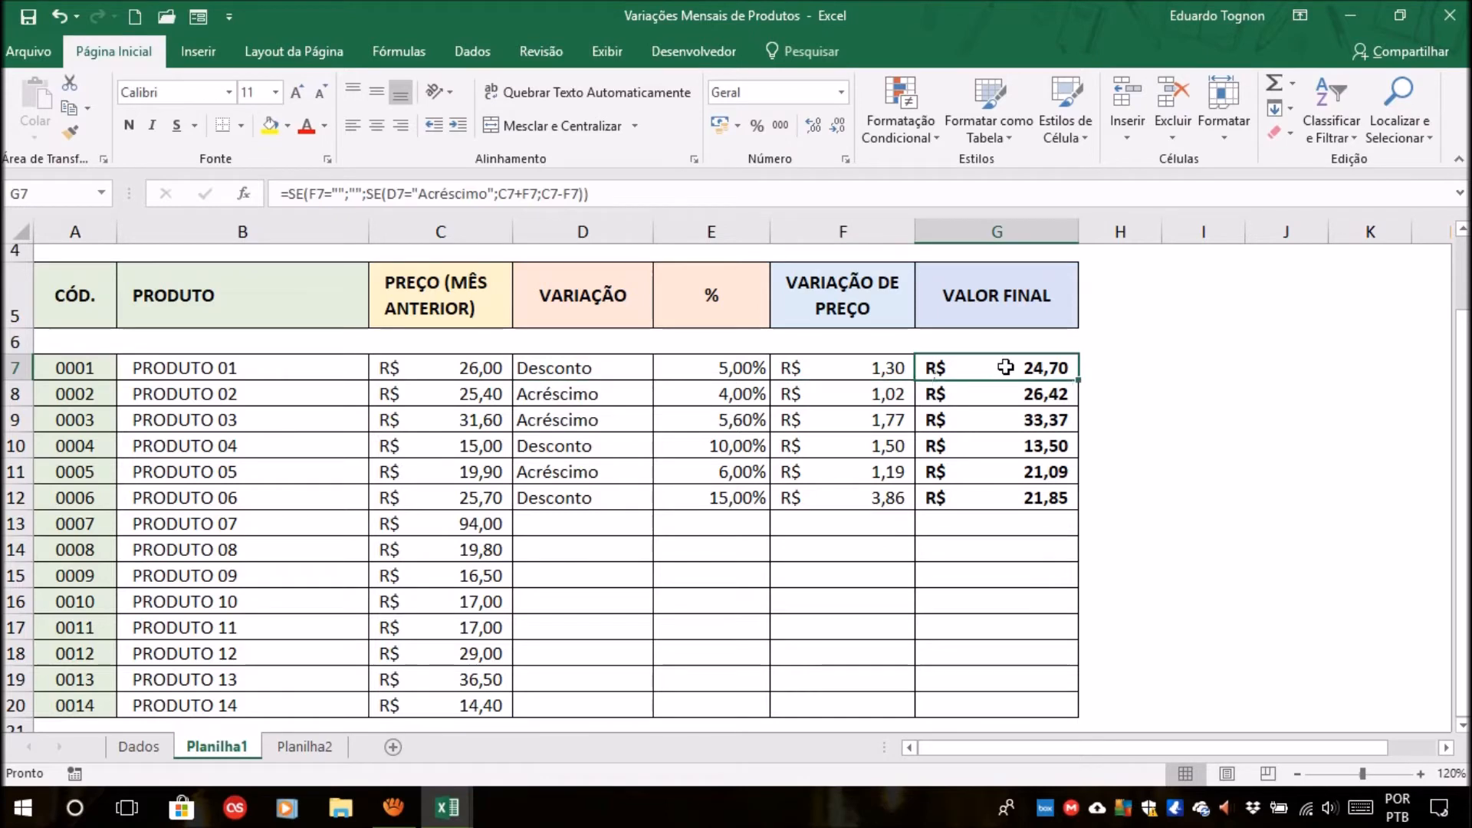
Compare Planilha2 with Planilha1, checking the price variation formulas in F8 and F7 and the variation type and final value formula of PRODUTO 01.
click(314, 745)
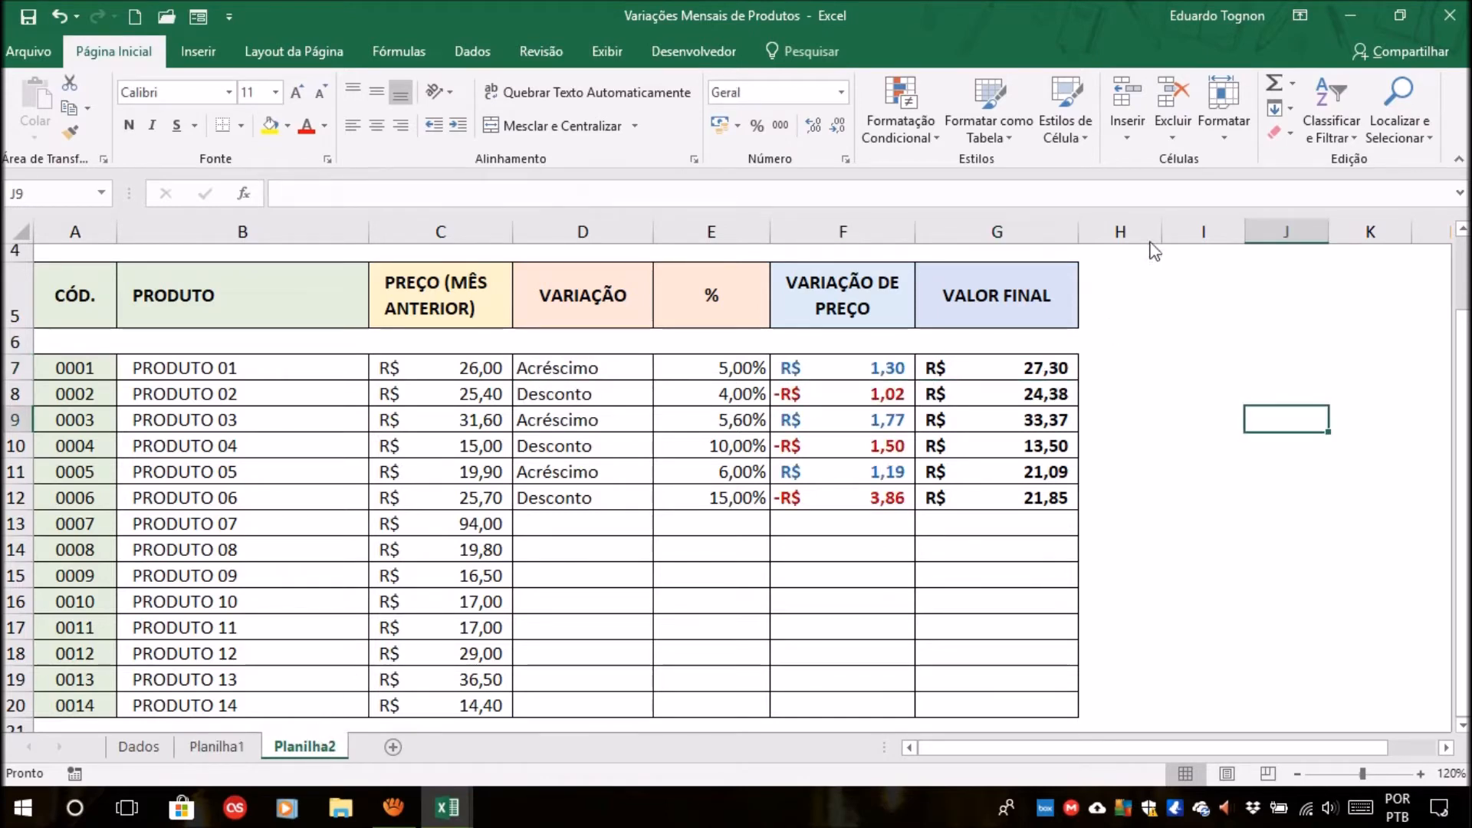
click(216, 745)
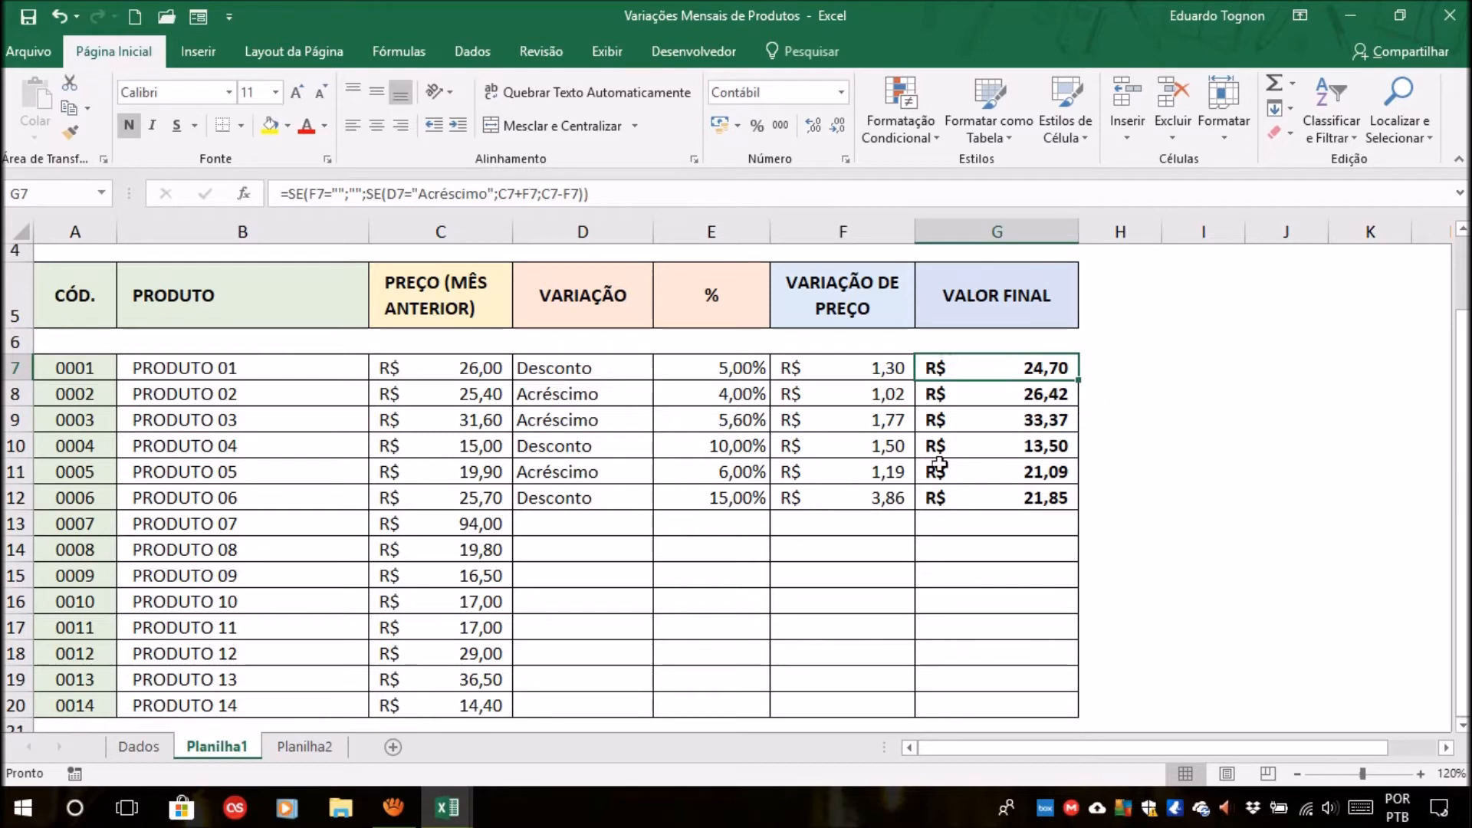
click(869, 384)
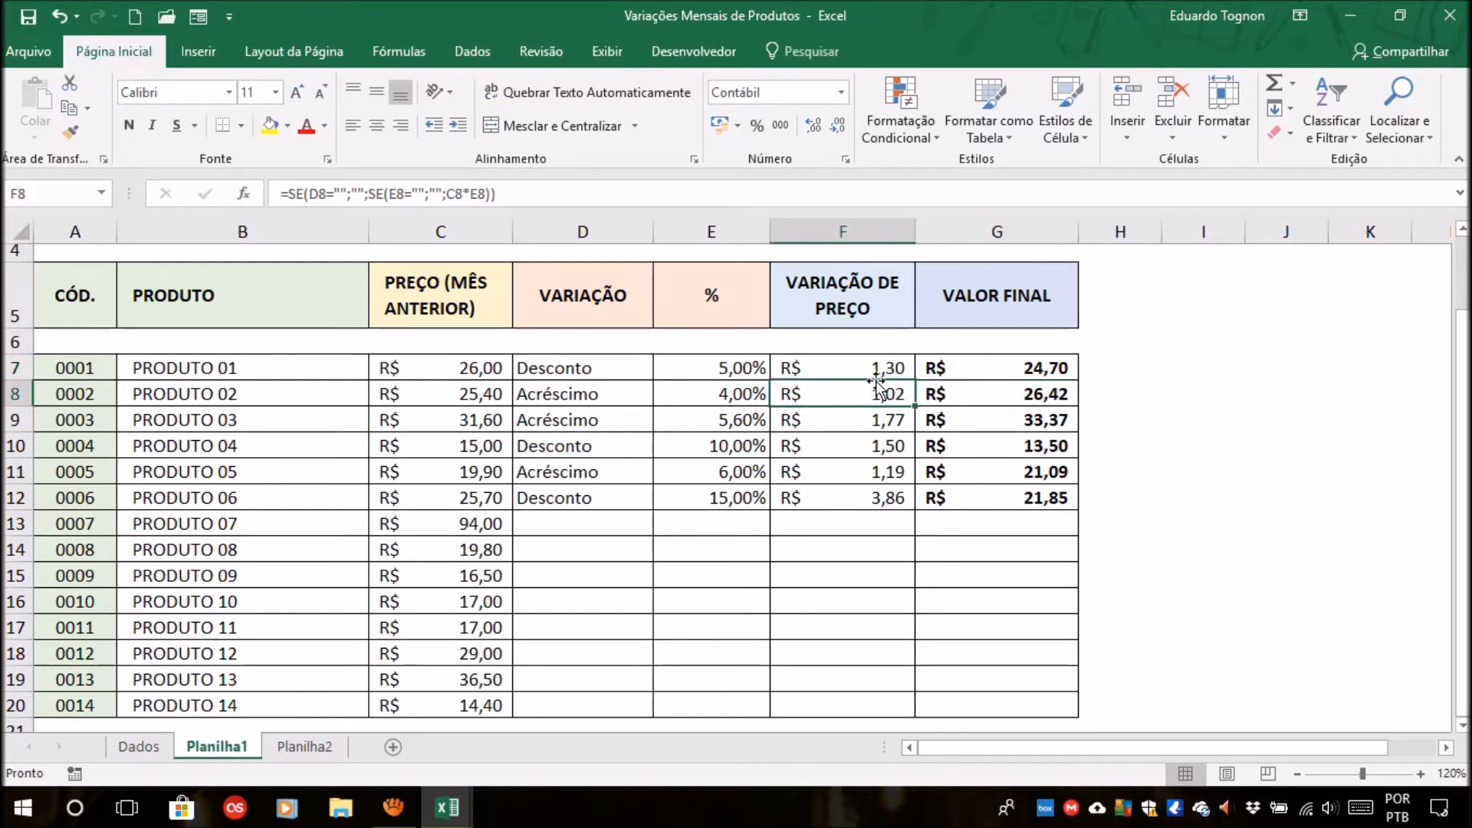
click(883, 368)
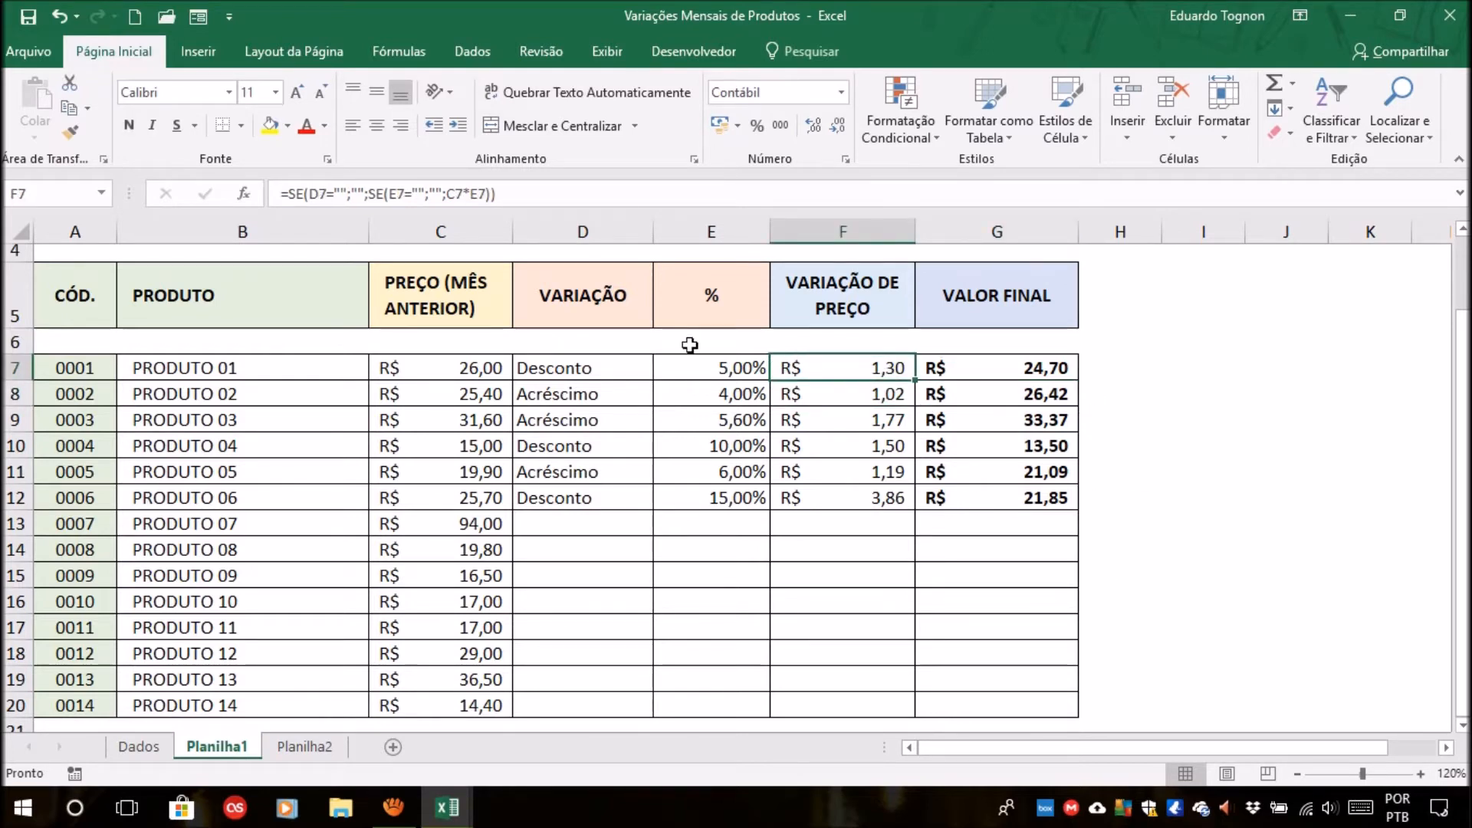
click(605, 365)
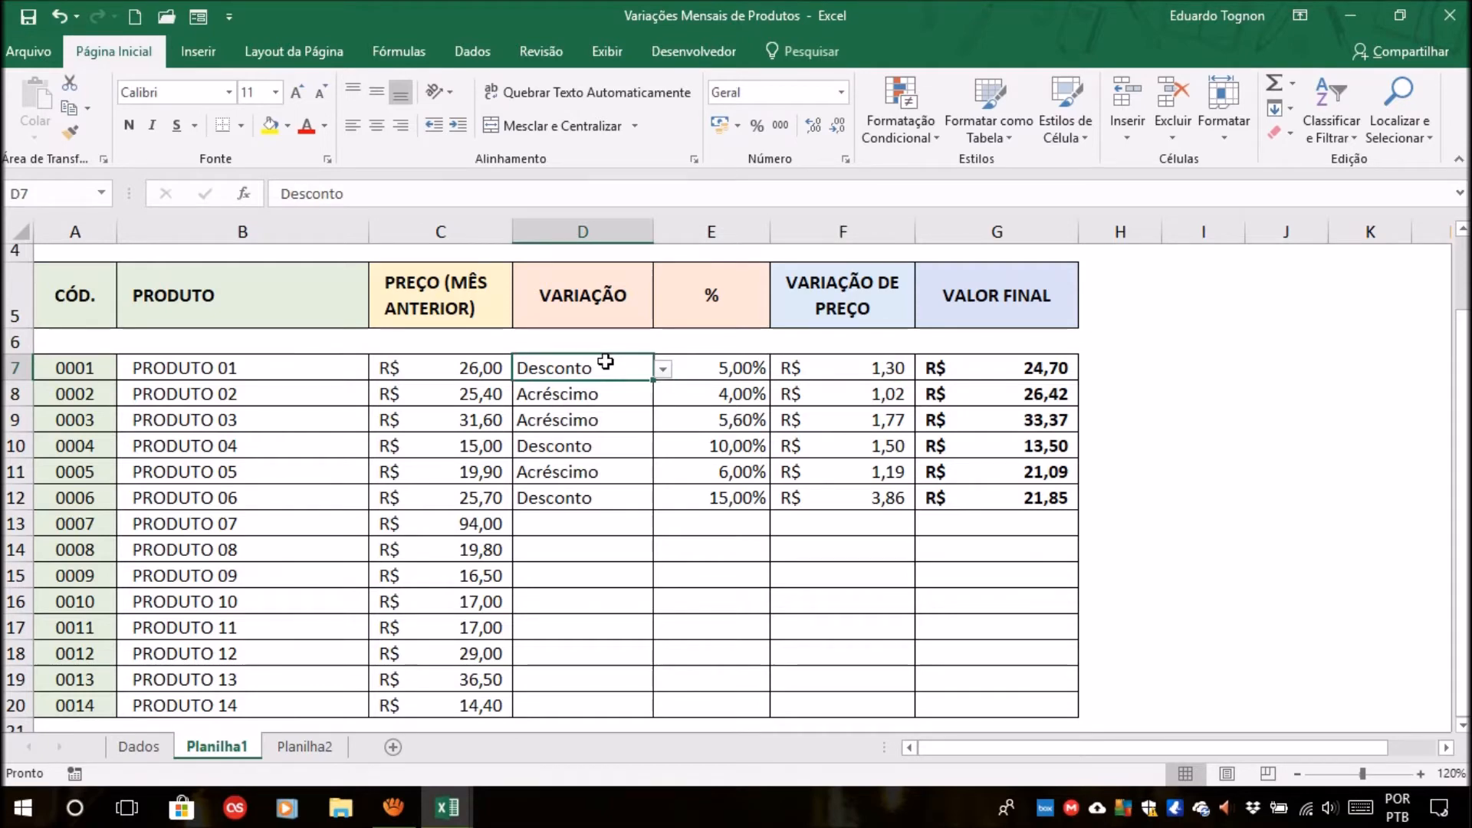
click(1053, 364)
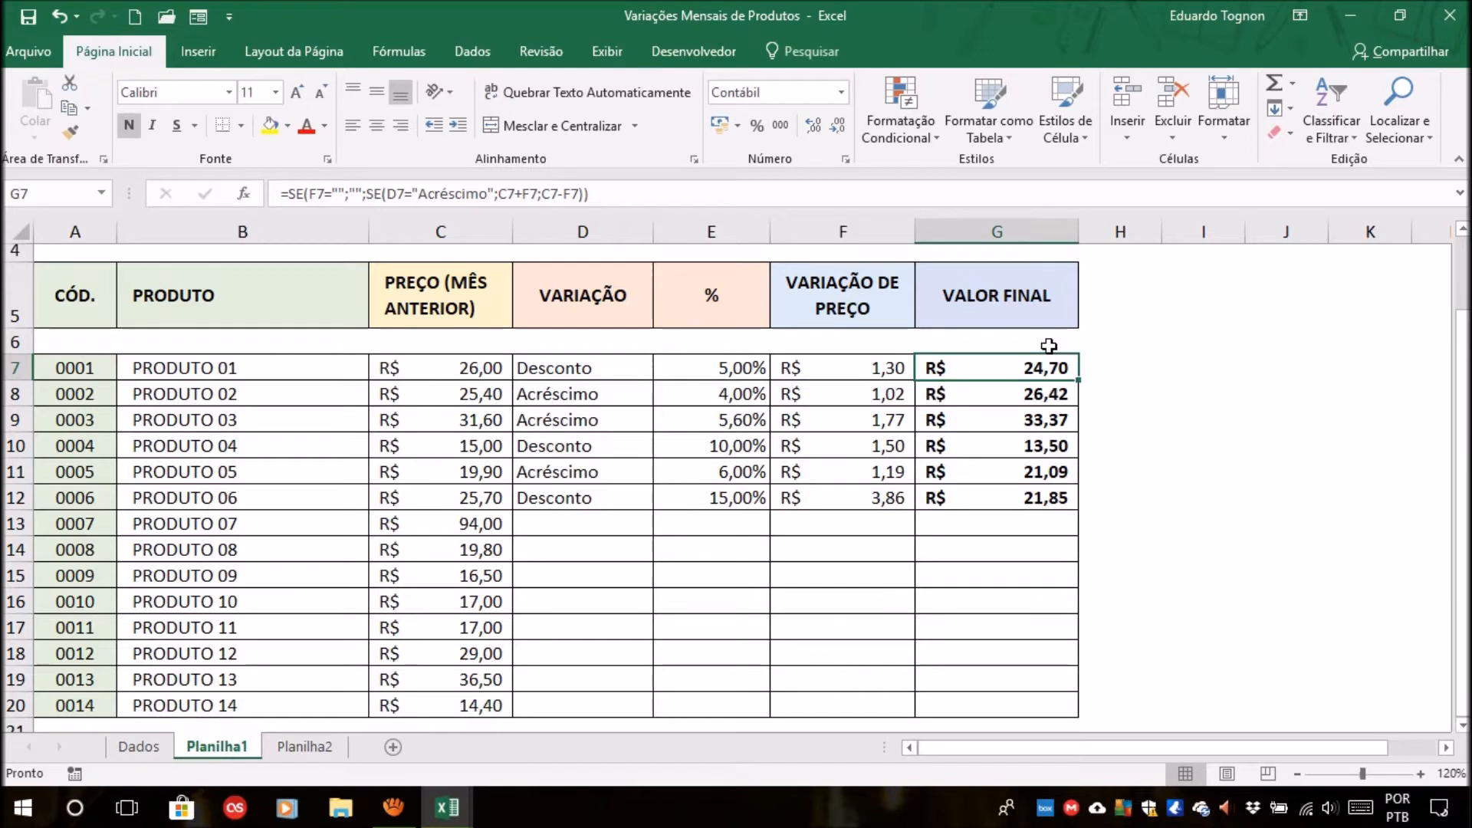
Review the price variations in F7:F11 on Planilha1 against the final value formula of PRODUTO 01.
drag(853, 372, 824, 476)
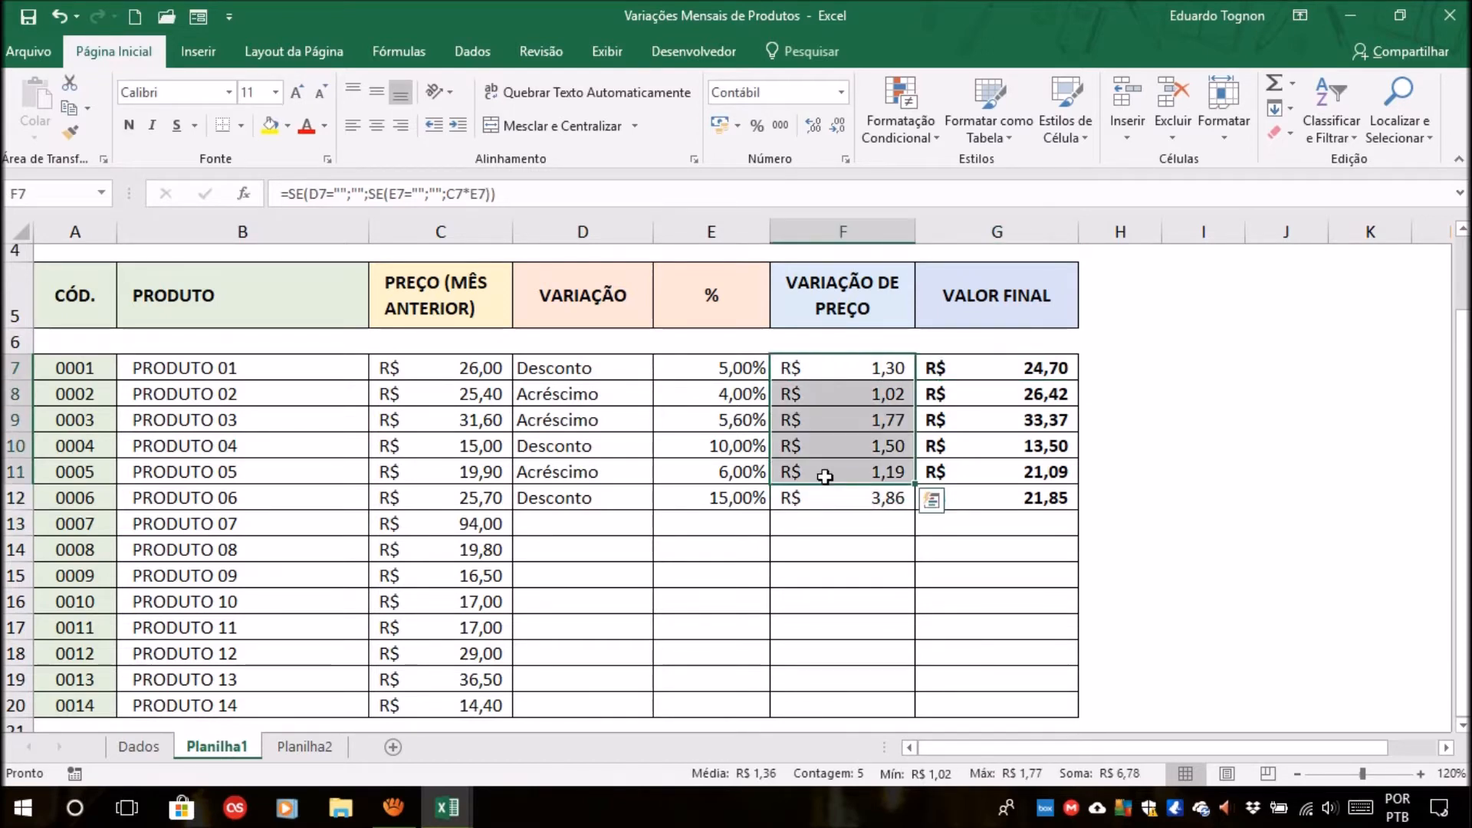
click(824, 476)
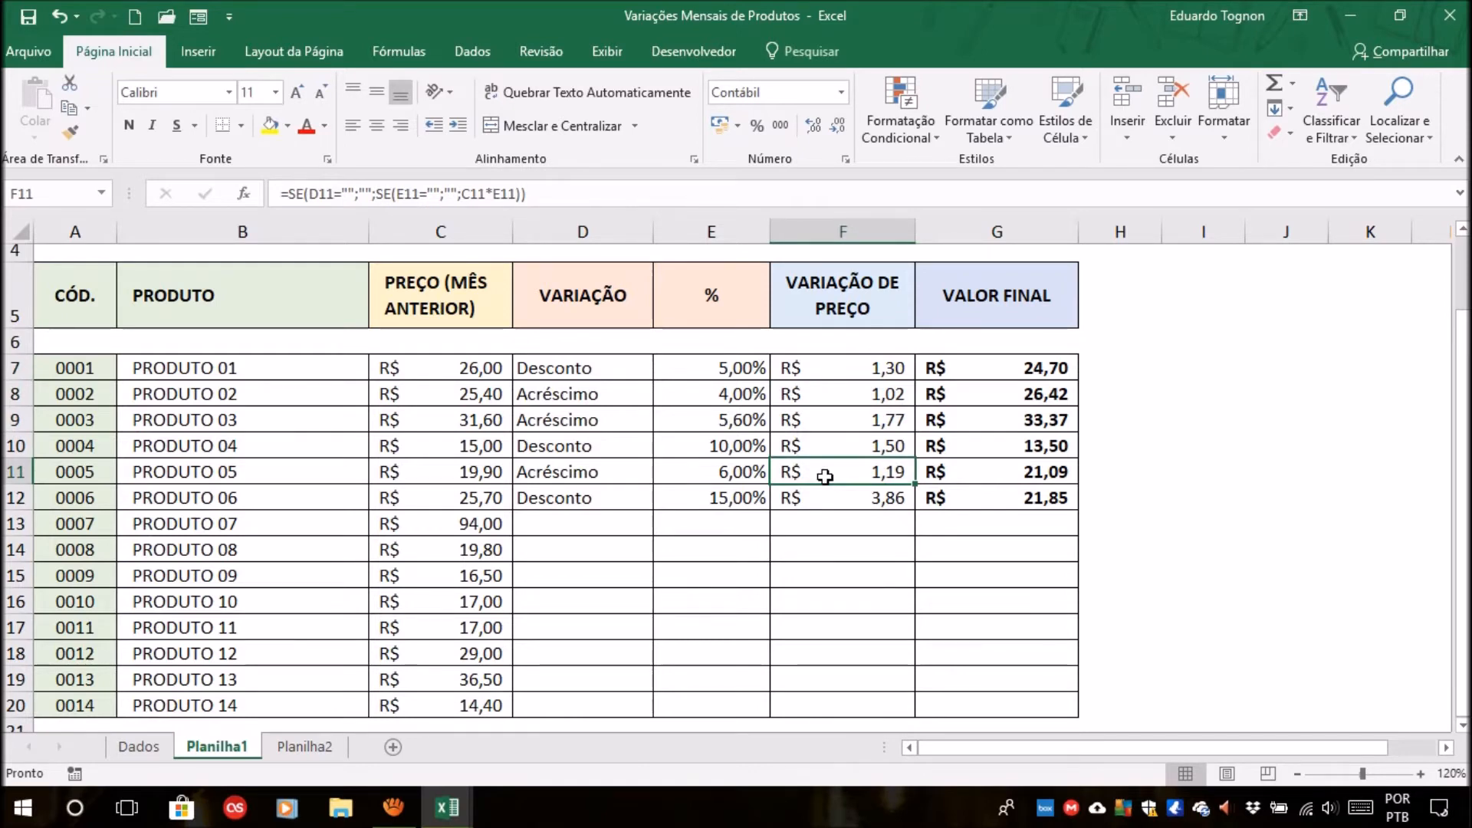
click(1027, 375)
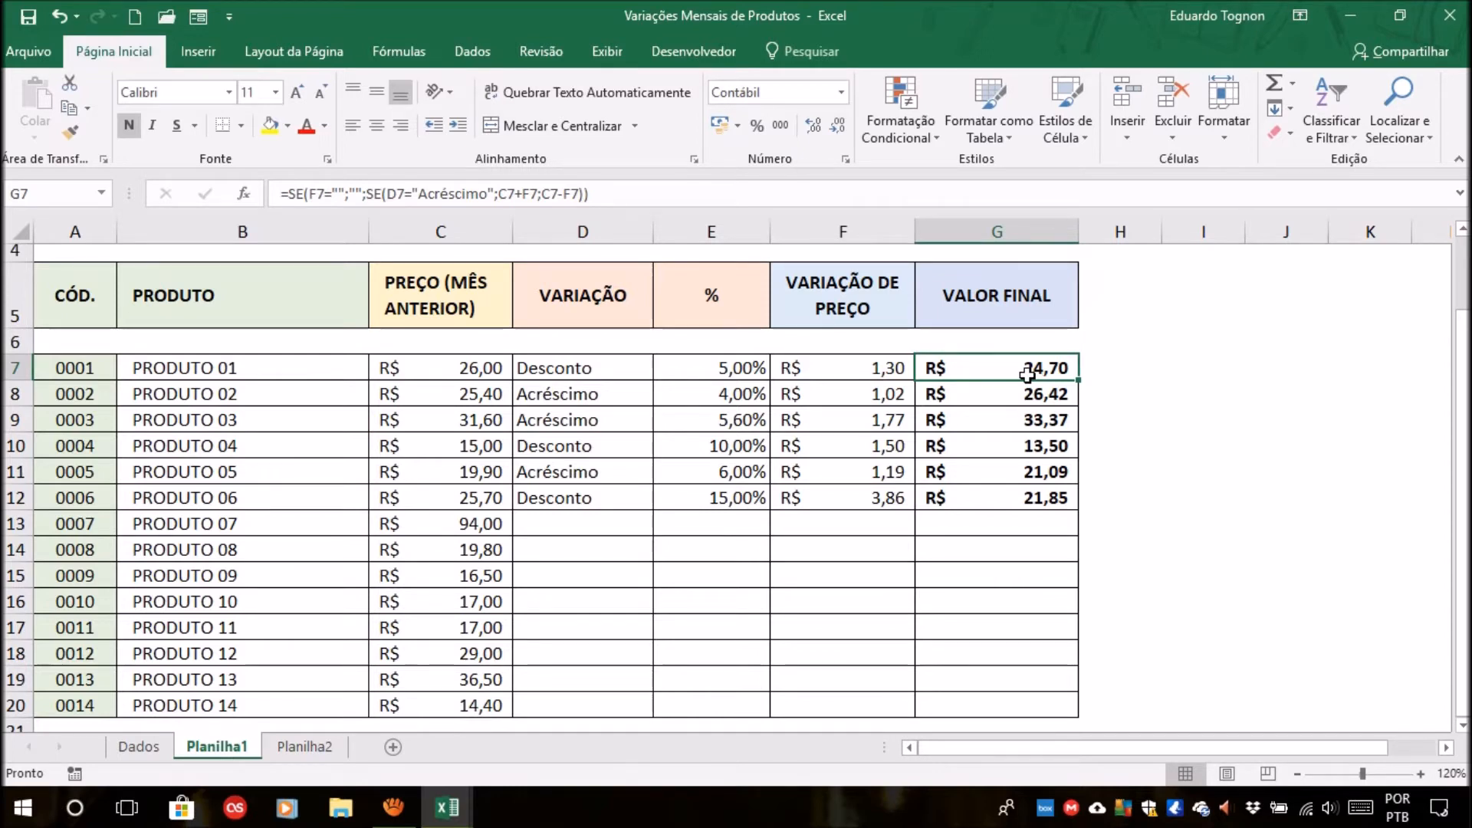
click(824, 365)
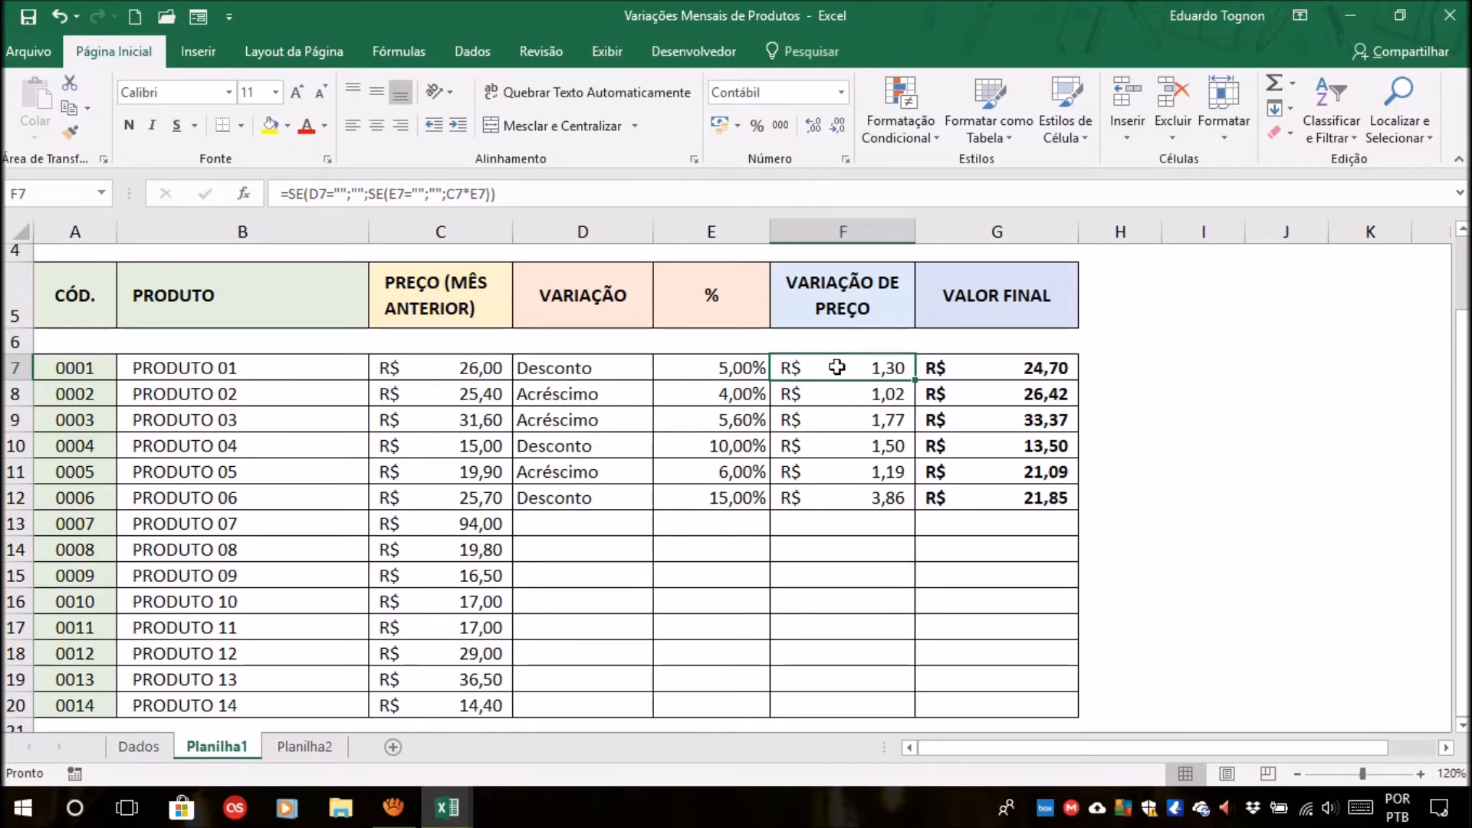
Highlight the price variation range F7:F20 and compare the price variation of PRODUTO 01 with its variation type.
drag(836, 367, 844, 598)
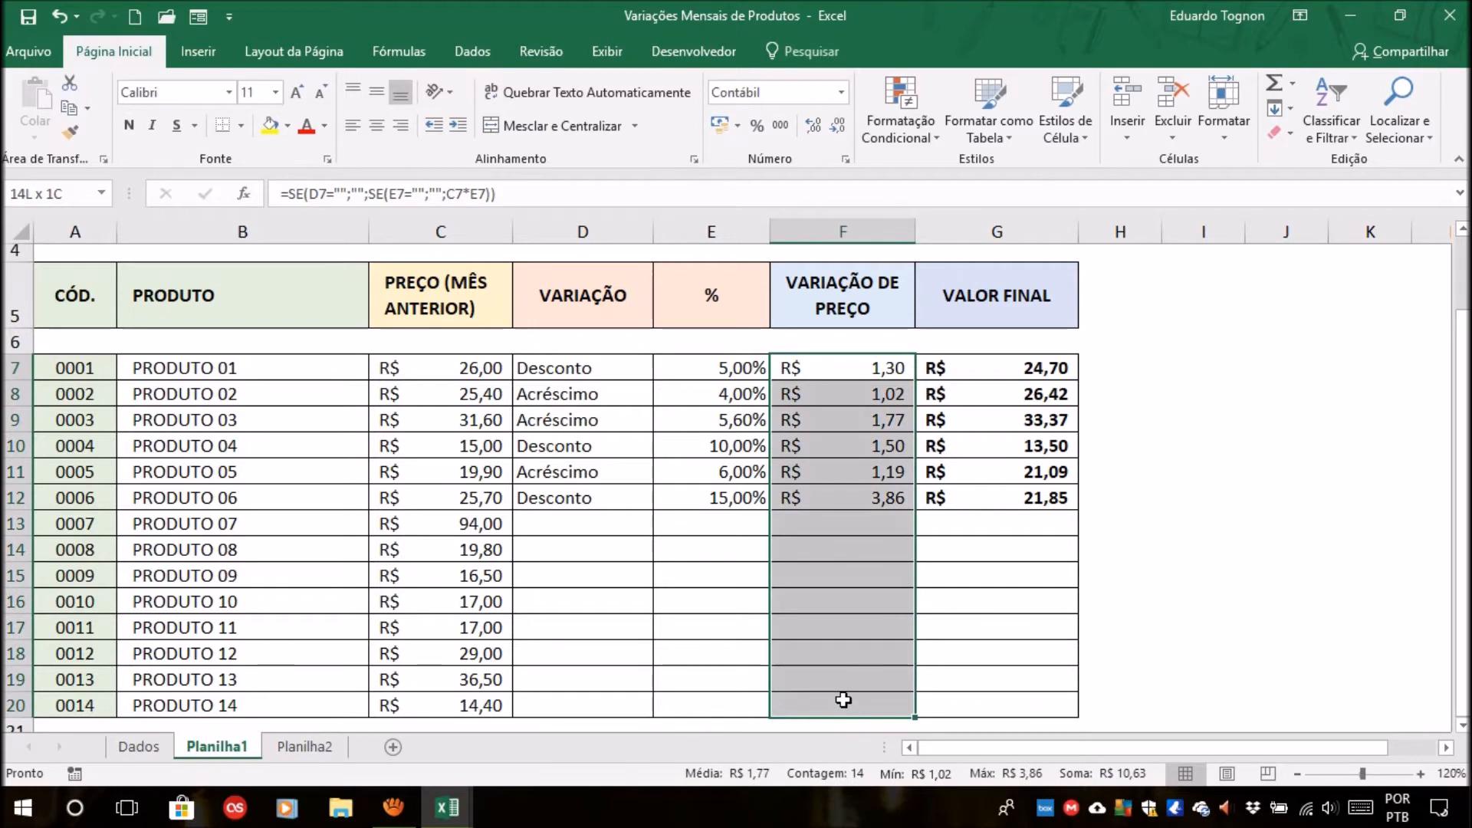
drag(844, 699, 842, 696)
drag(838, 363, 857, 711)
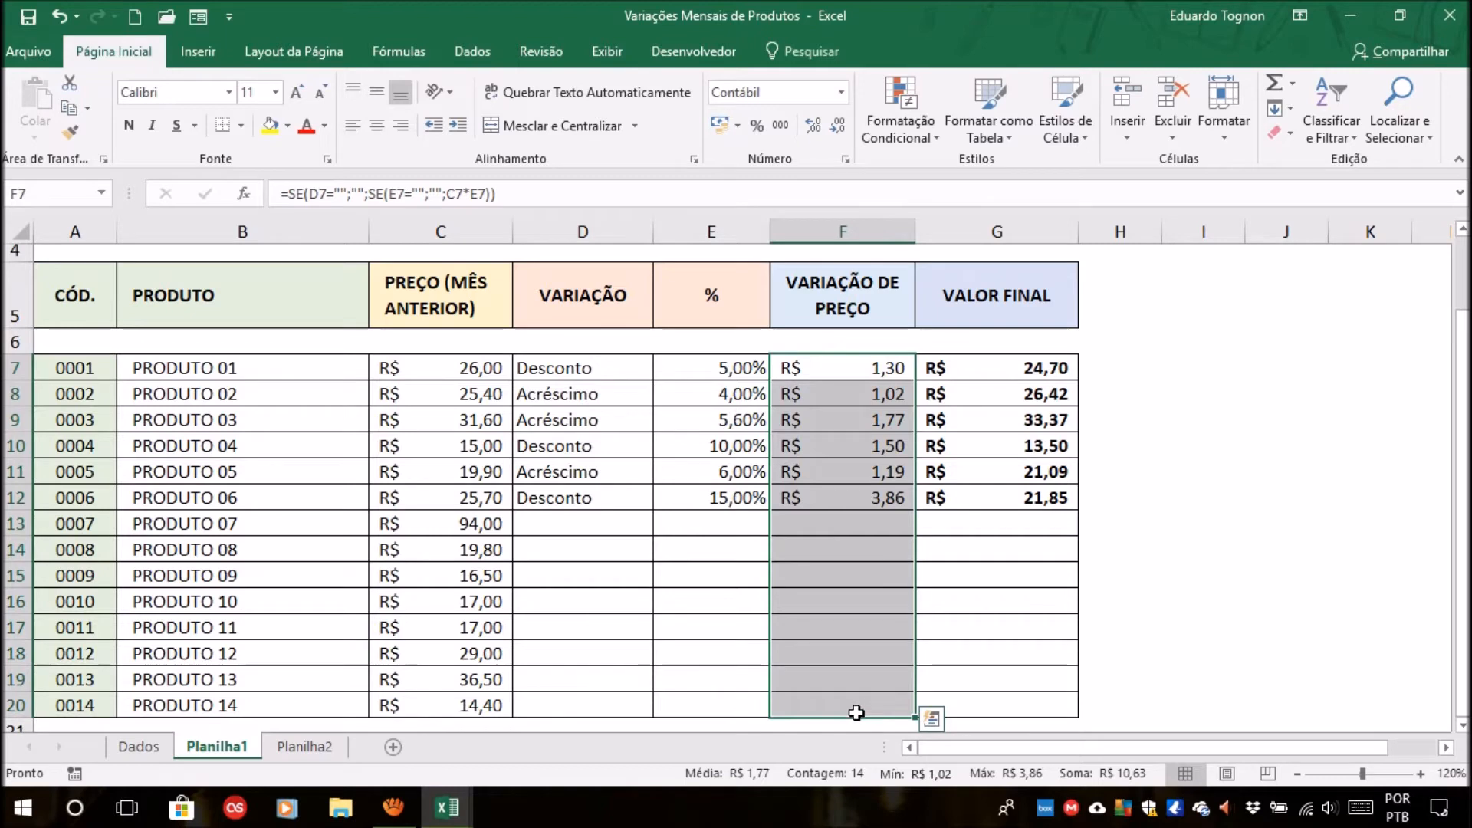
drag(828, 369, 855, 711)
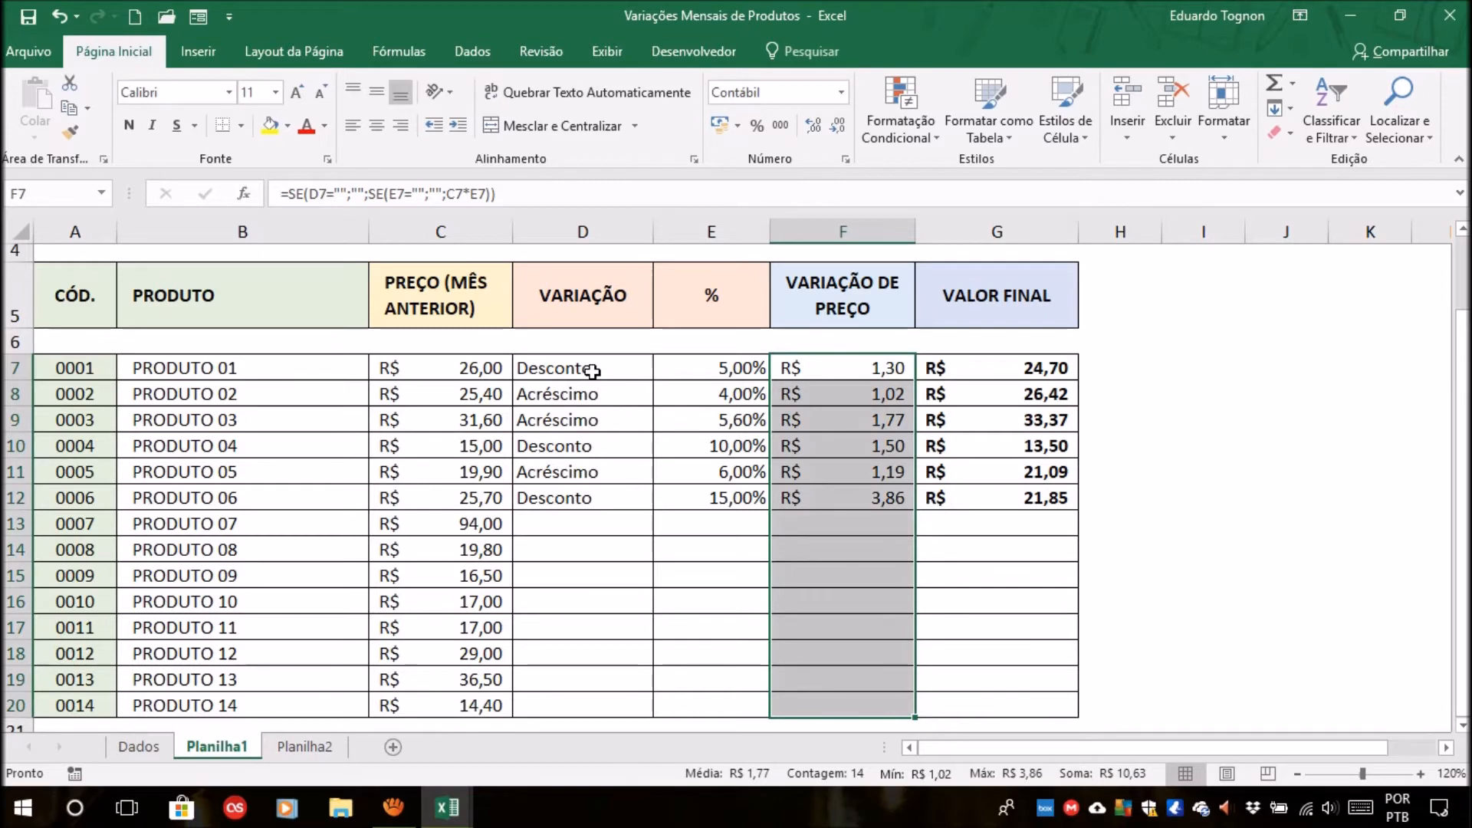
click(592, 371)
click(875, 369)
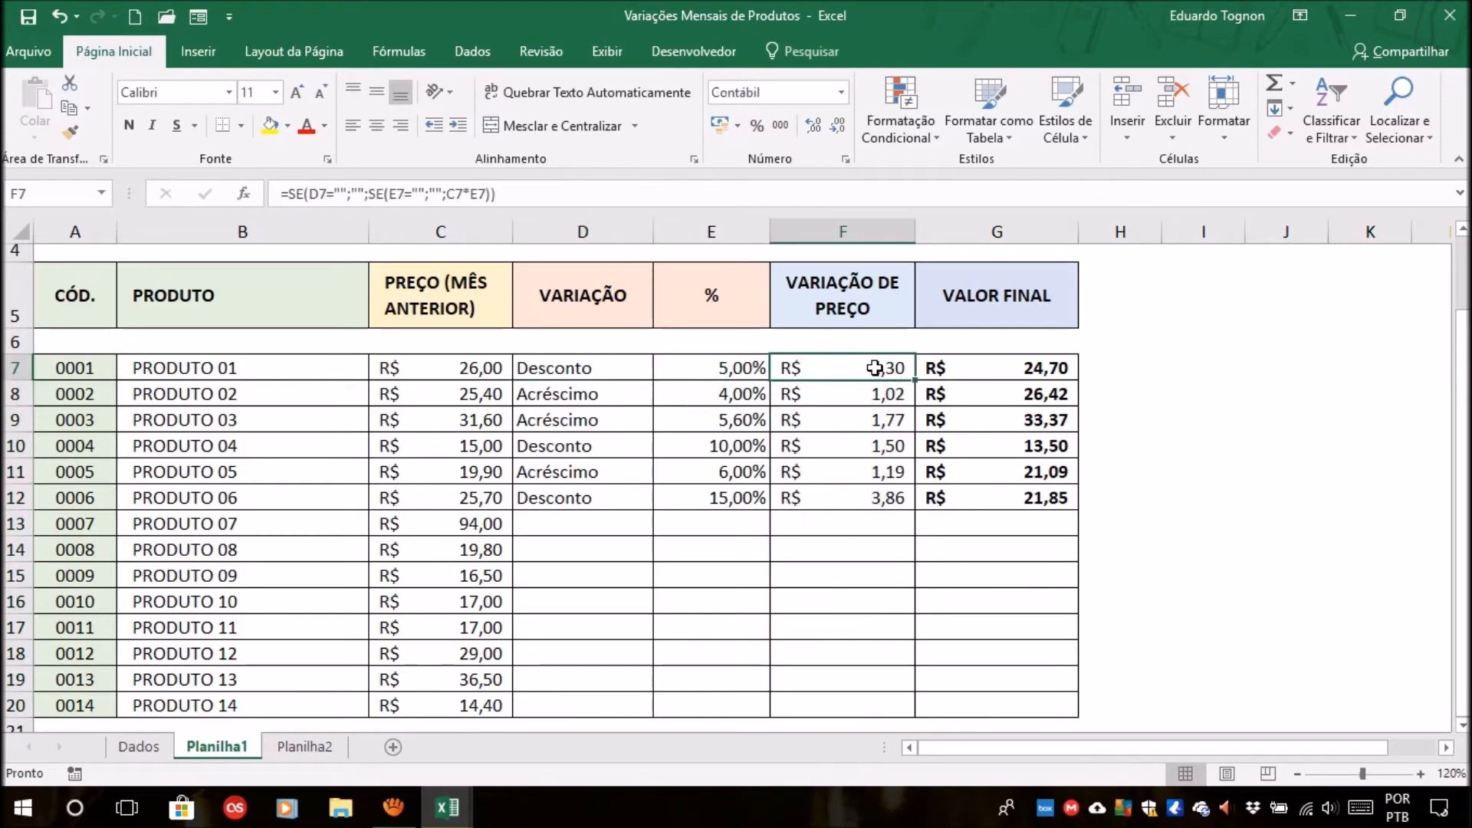
click(601, 372)
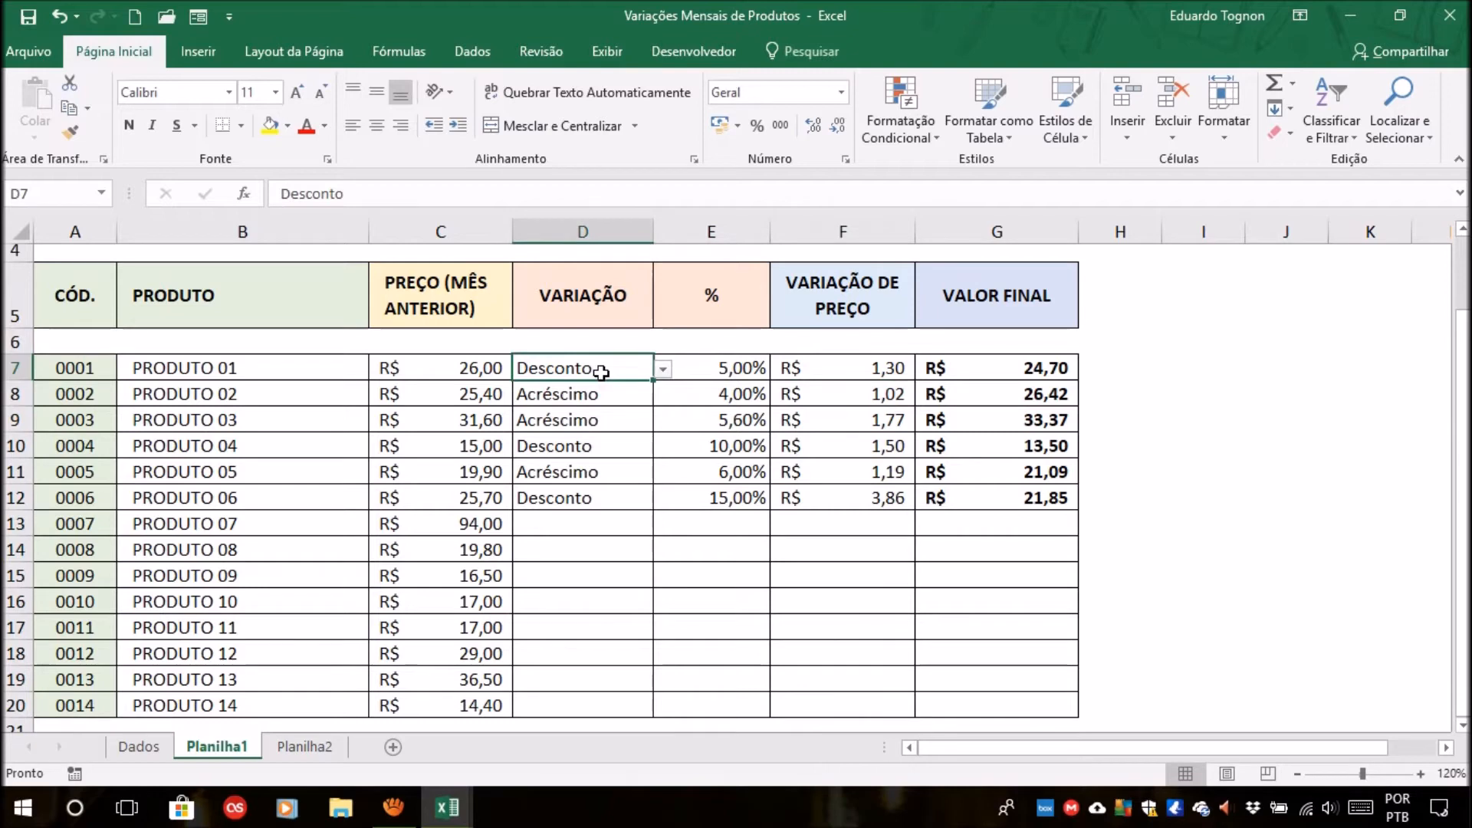
click(849, 373)
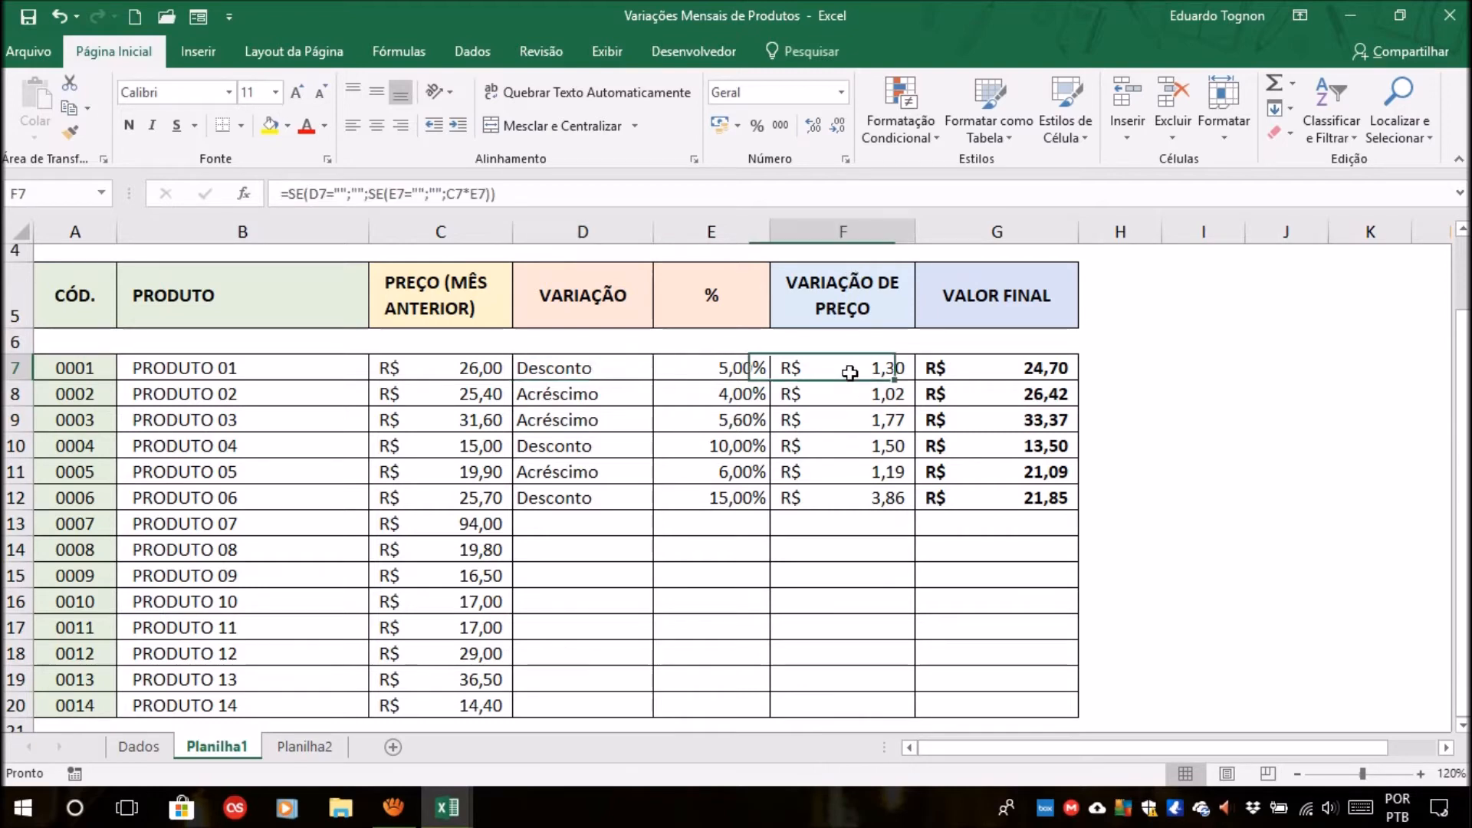
Compare the variation types of PRODUTO 01, PRODUTO 02 and PRODUTO 03 with the price variation column.
click(600, 369)
click(844, 394)
click(596, 392)
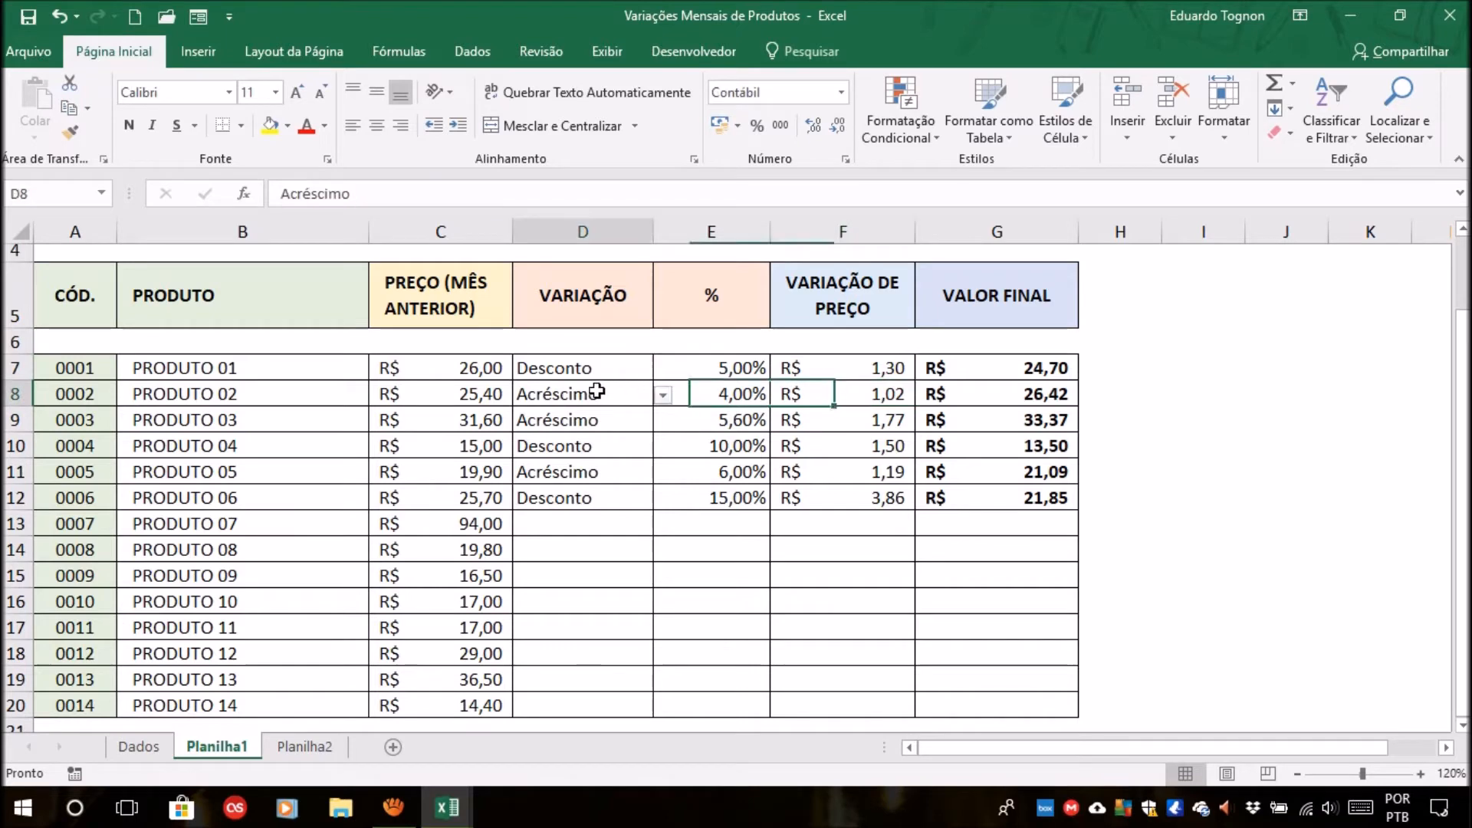
click(841, 422)
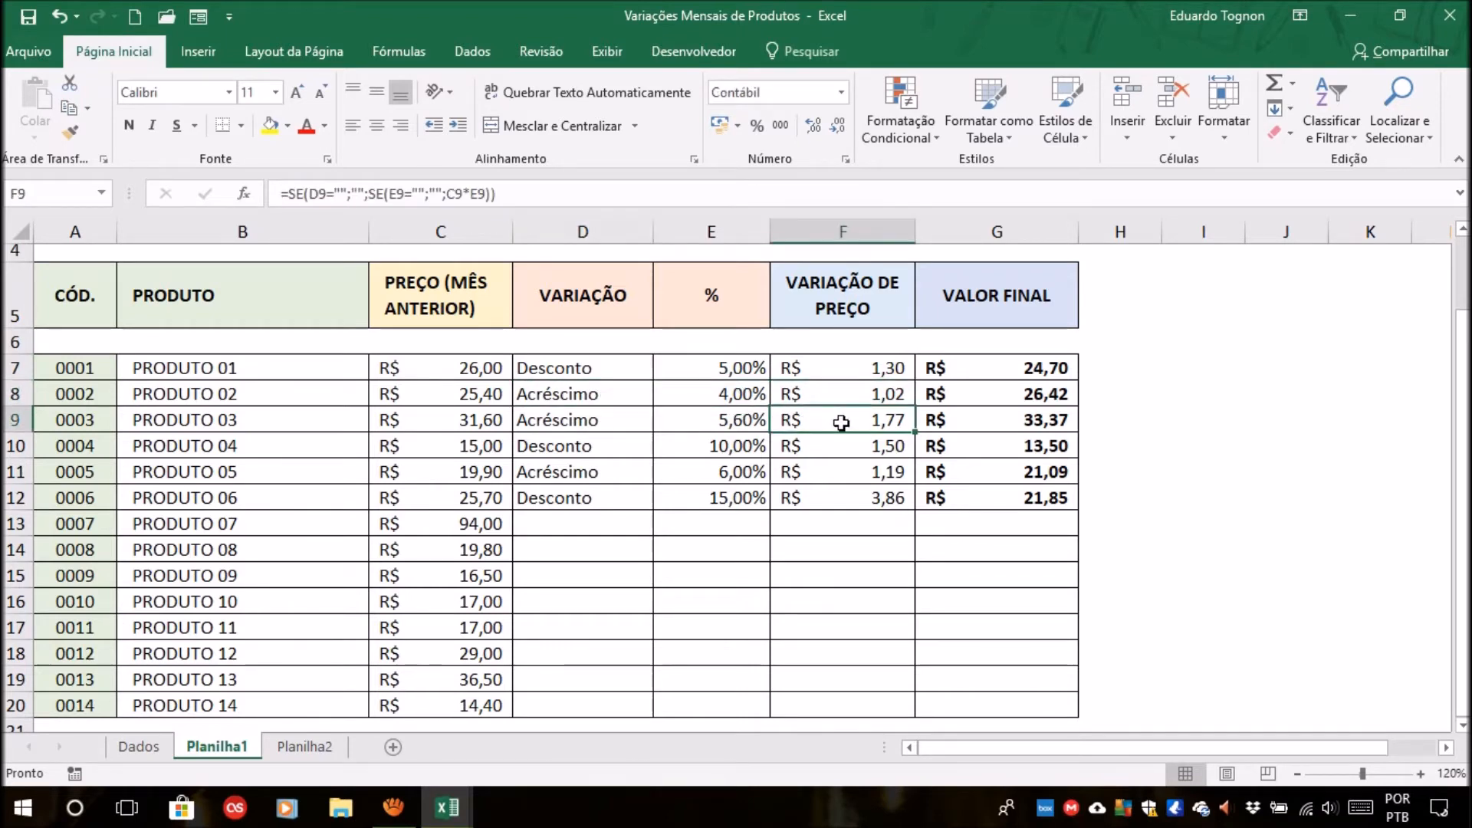
click(616, 422)
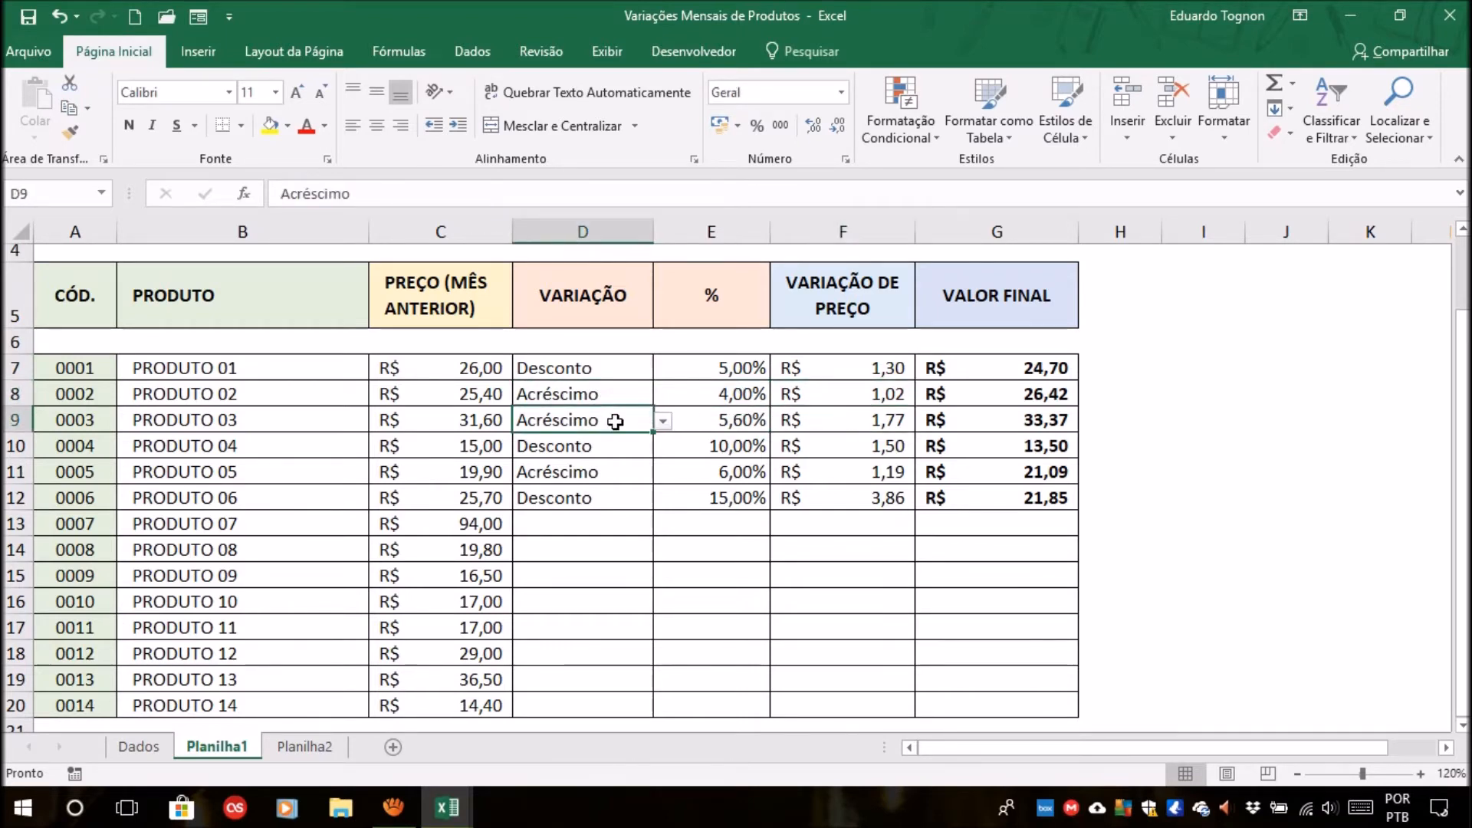
Relate the whole price variation range F7:F20 to the variation type in D7.
drag(838, 371, 839, 693)
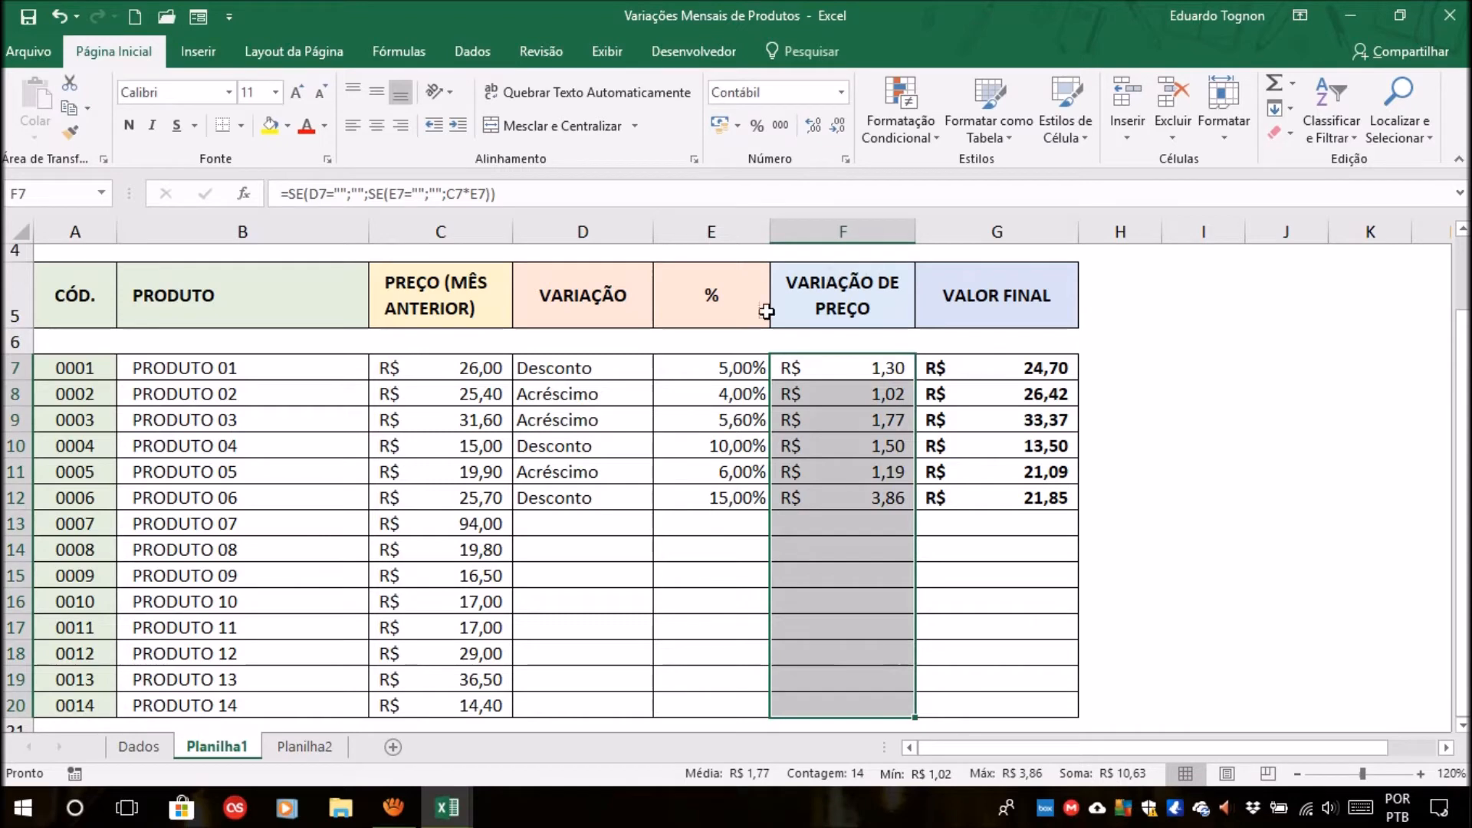
click(607, 368)
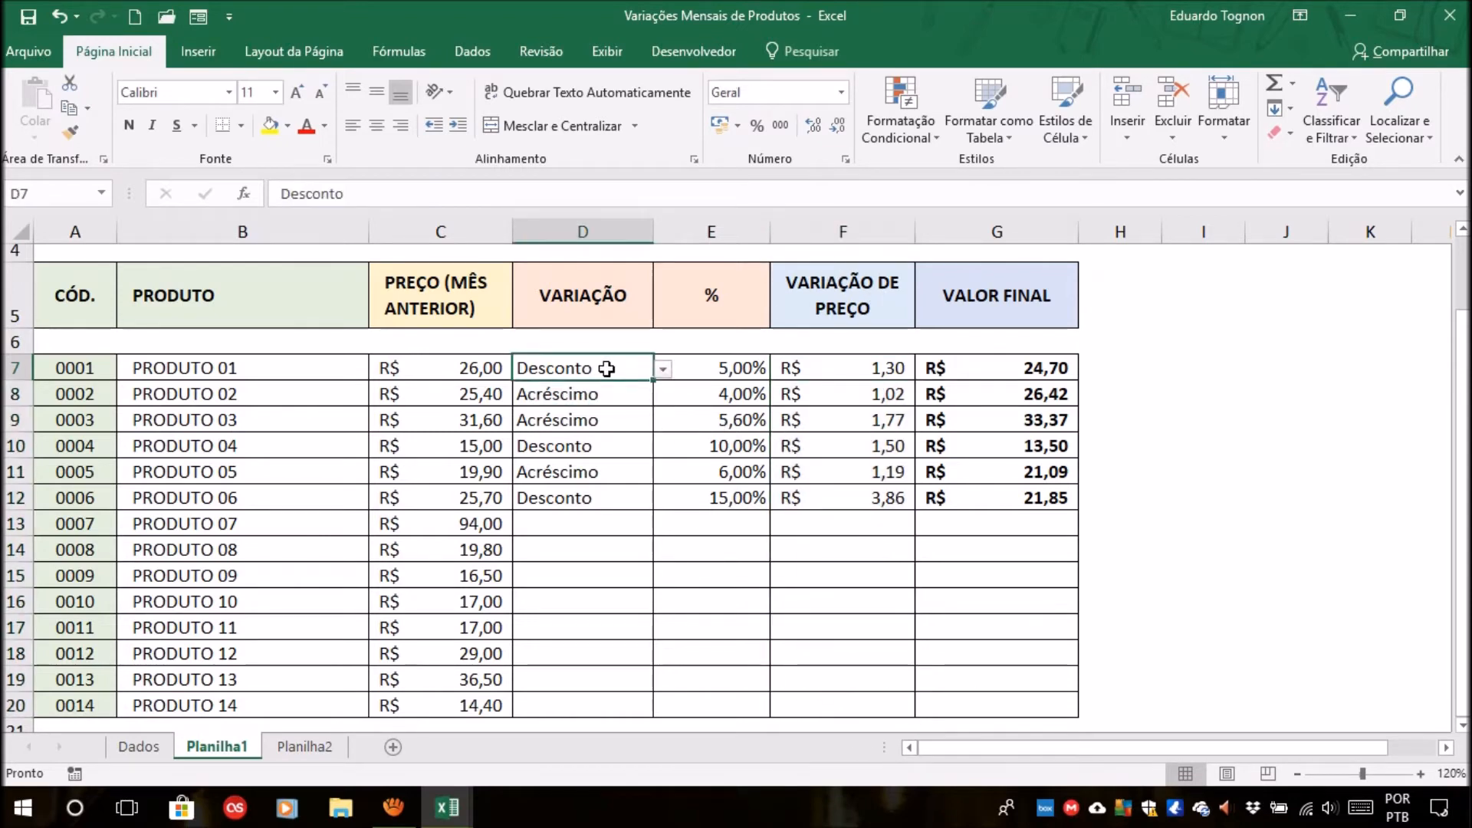
drag(868, 364, 861, 697)
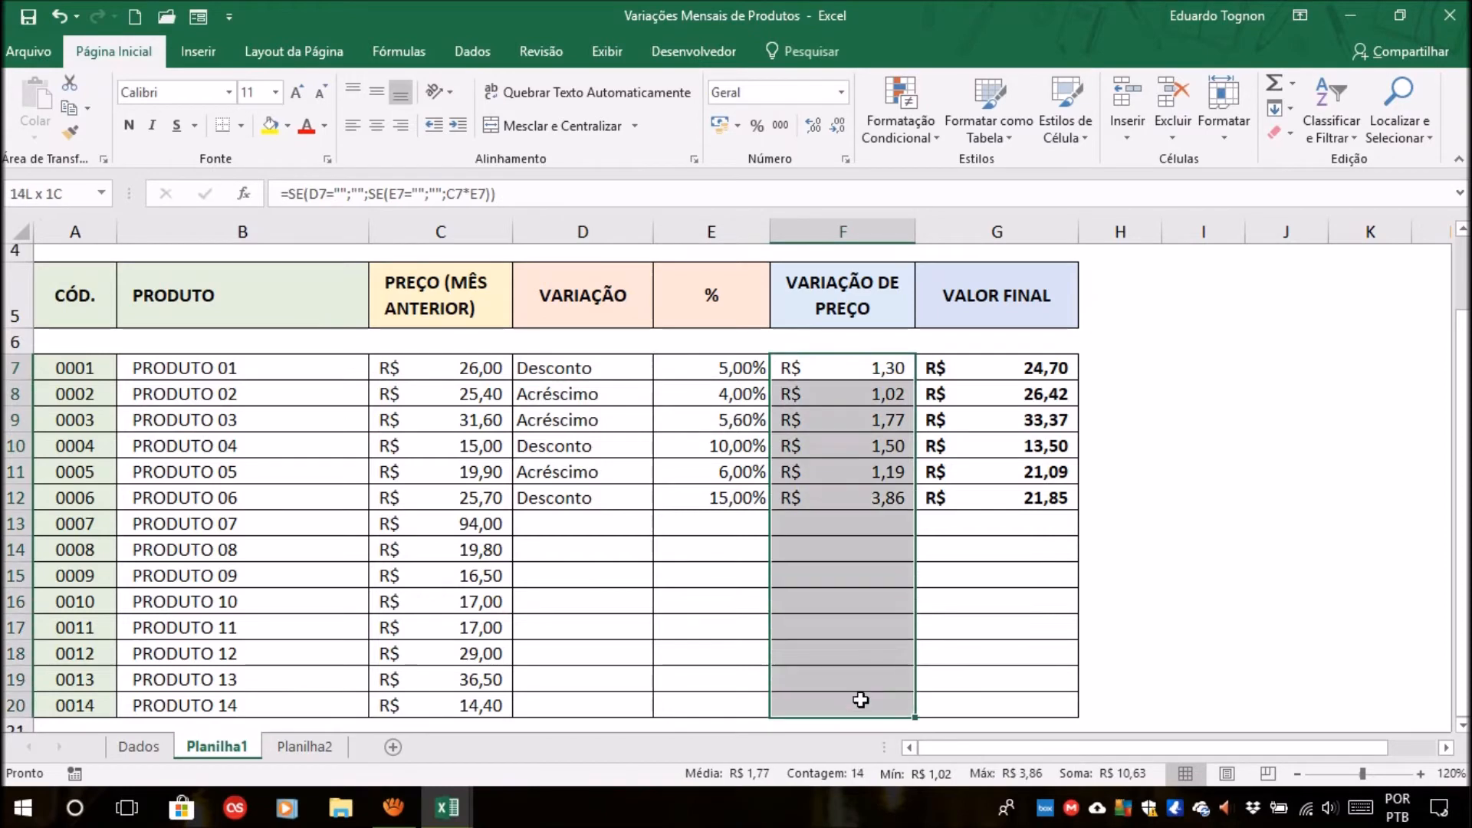
click(611, 363)
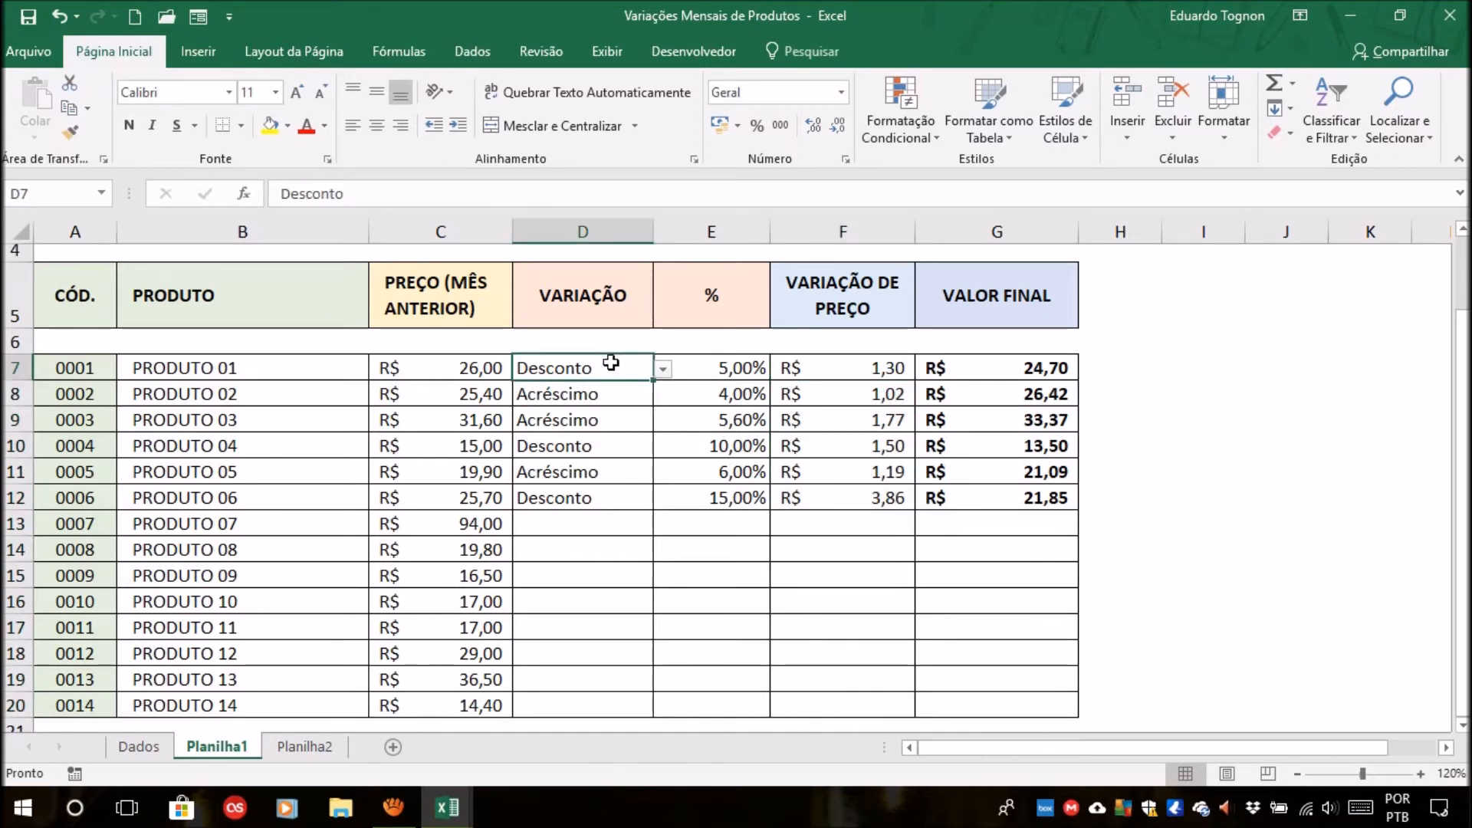
Go through the rows of PRODUTO 01 to PRODUTO 05, moving from each variation type across to its price variation.
key(Right)
key(Right)
click(570, 400)
key(Right)
key(Right)
click(589, 430)
key(Right)
key(Right)
click(603, 453)
key(Right)
key(Right)
click(601, 479)
key(Right)
key(Right)
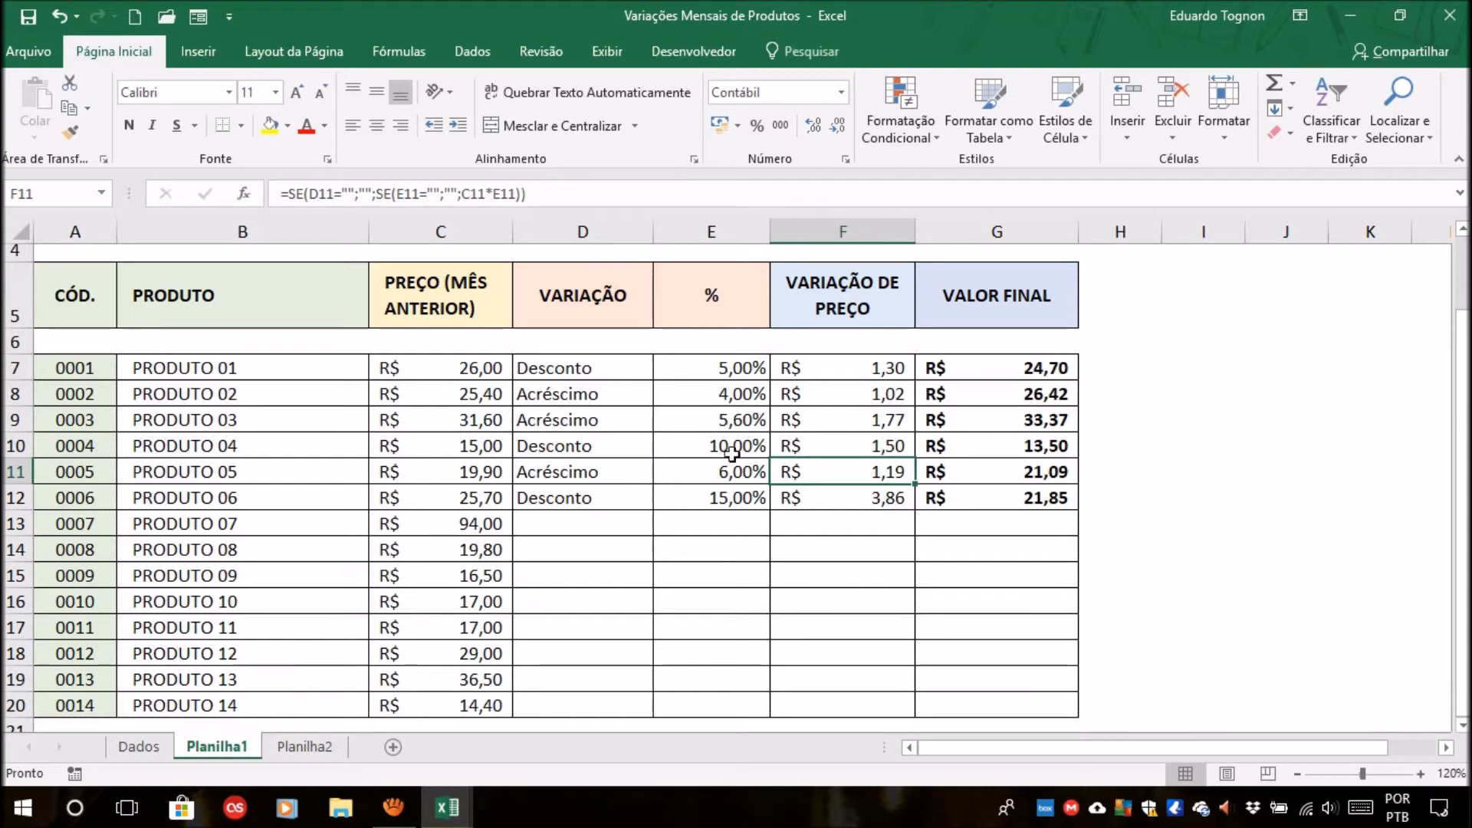
Check the price variation formula in F7 and the variation types of PRODUTO 03 and PRODUTO 04, and select F7:F20.
click(869, 364)
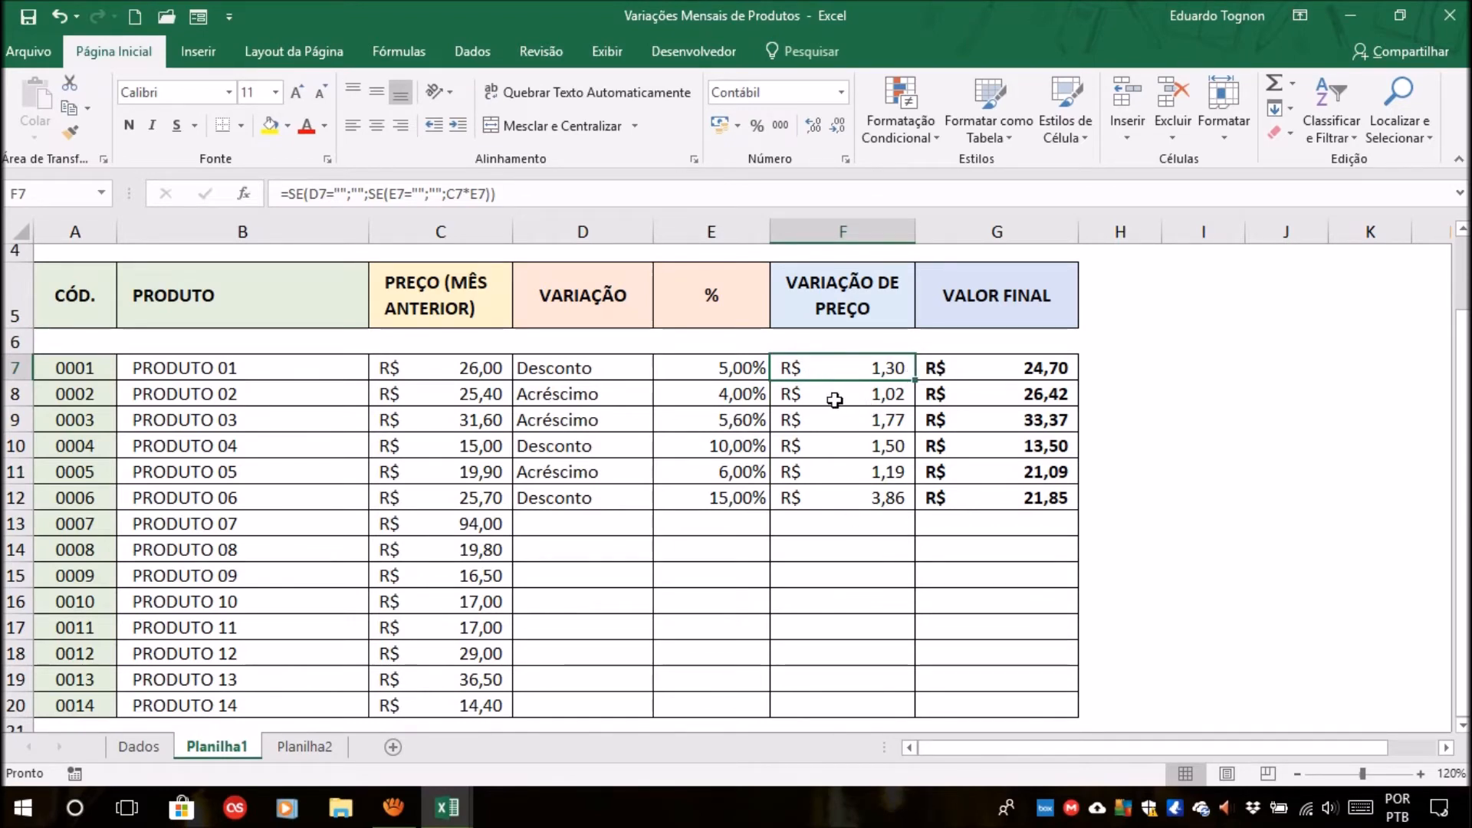
click(599, 423)
click(624, 450)
click(723, 450)
click(881, 373)
drag(848, 368, 850, 696)
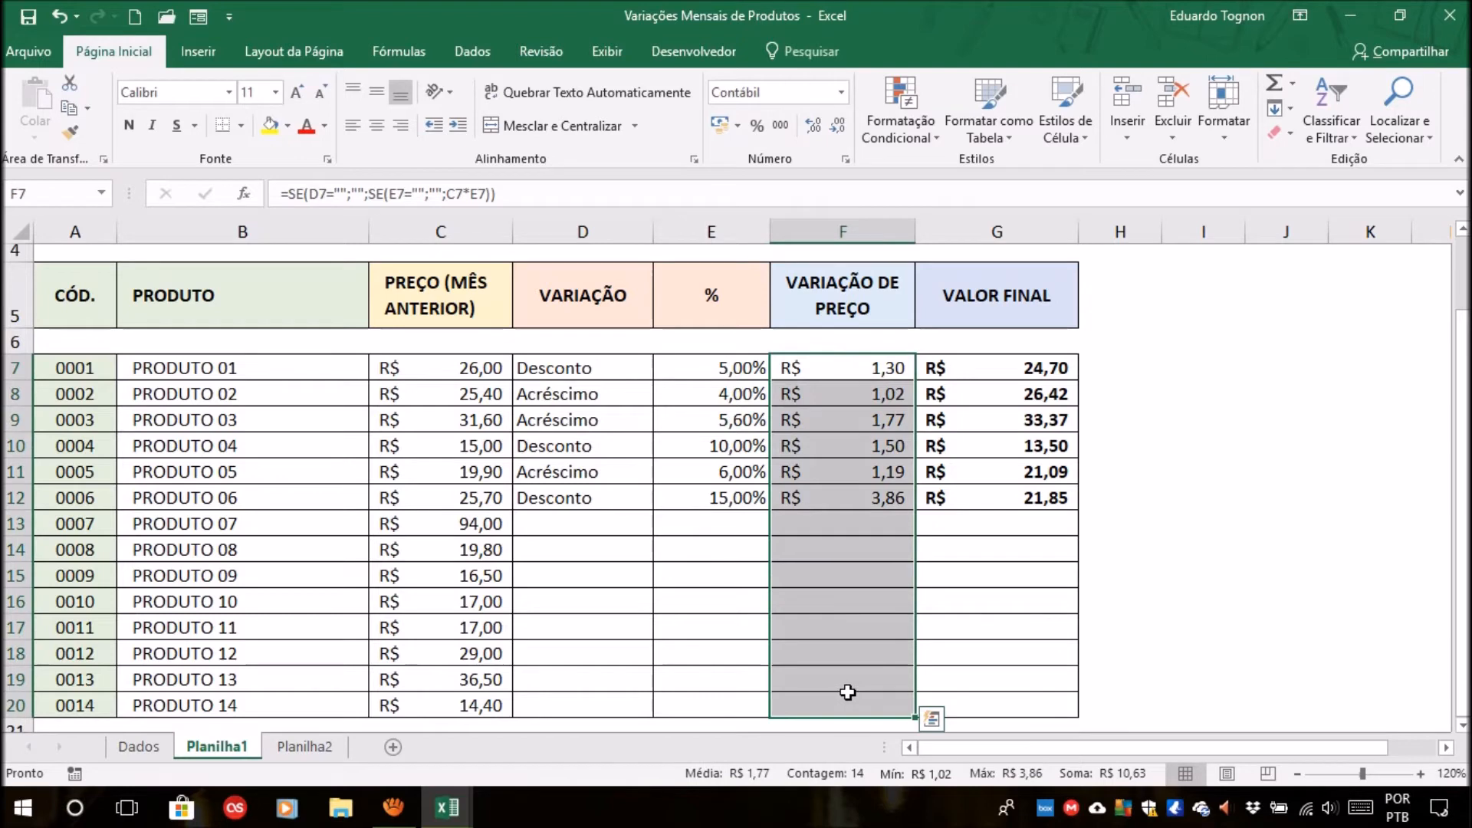
Compare the variation types of PRODUTO 01, 02, 04 and 05 with their price variations in column F.
click(592, 366)
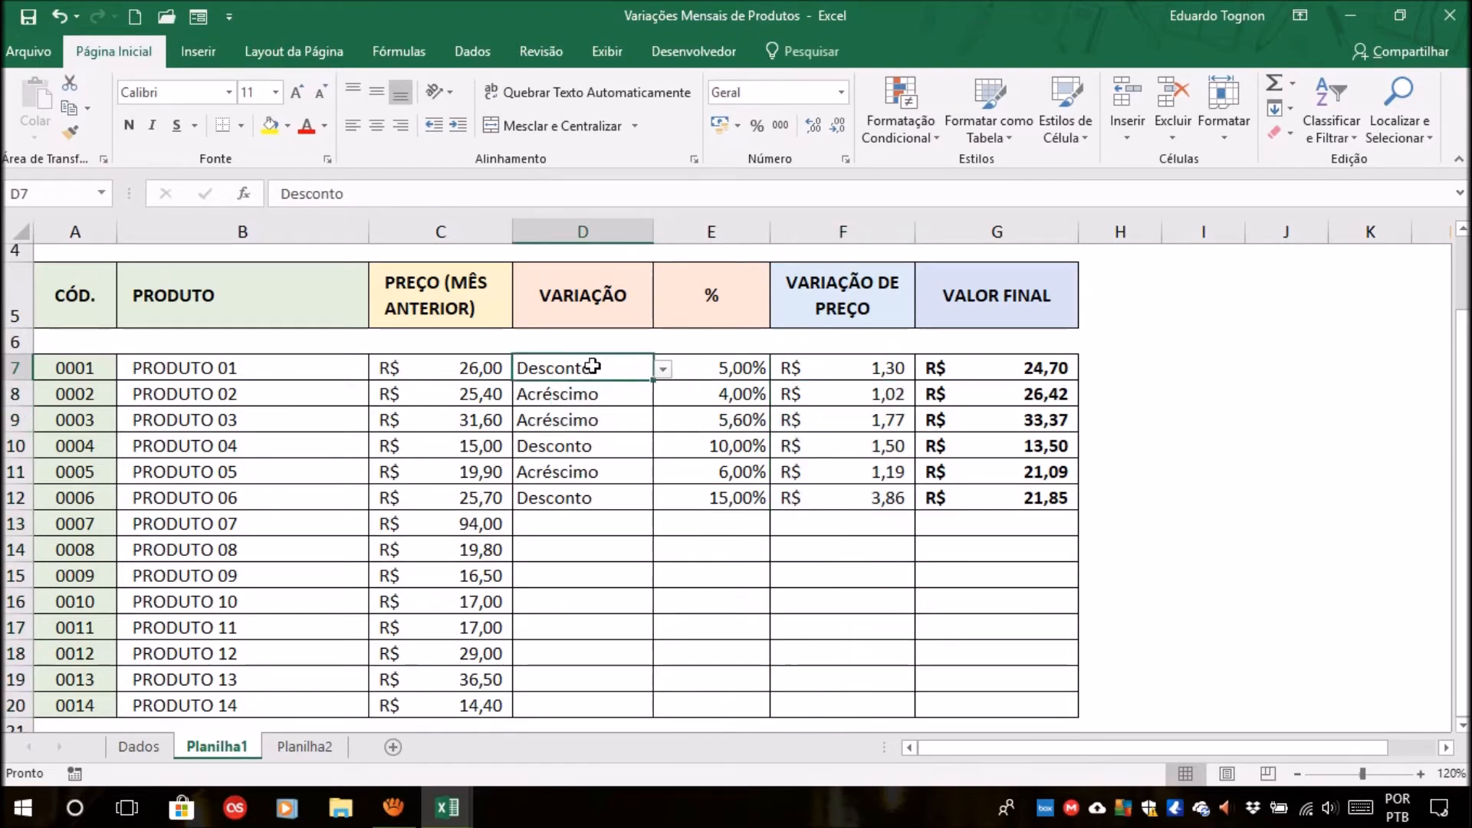
drag(807, 360, 798, 700)
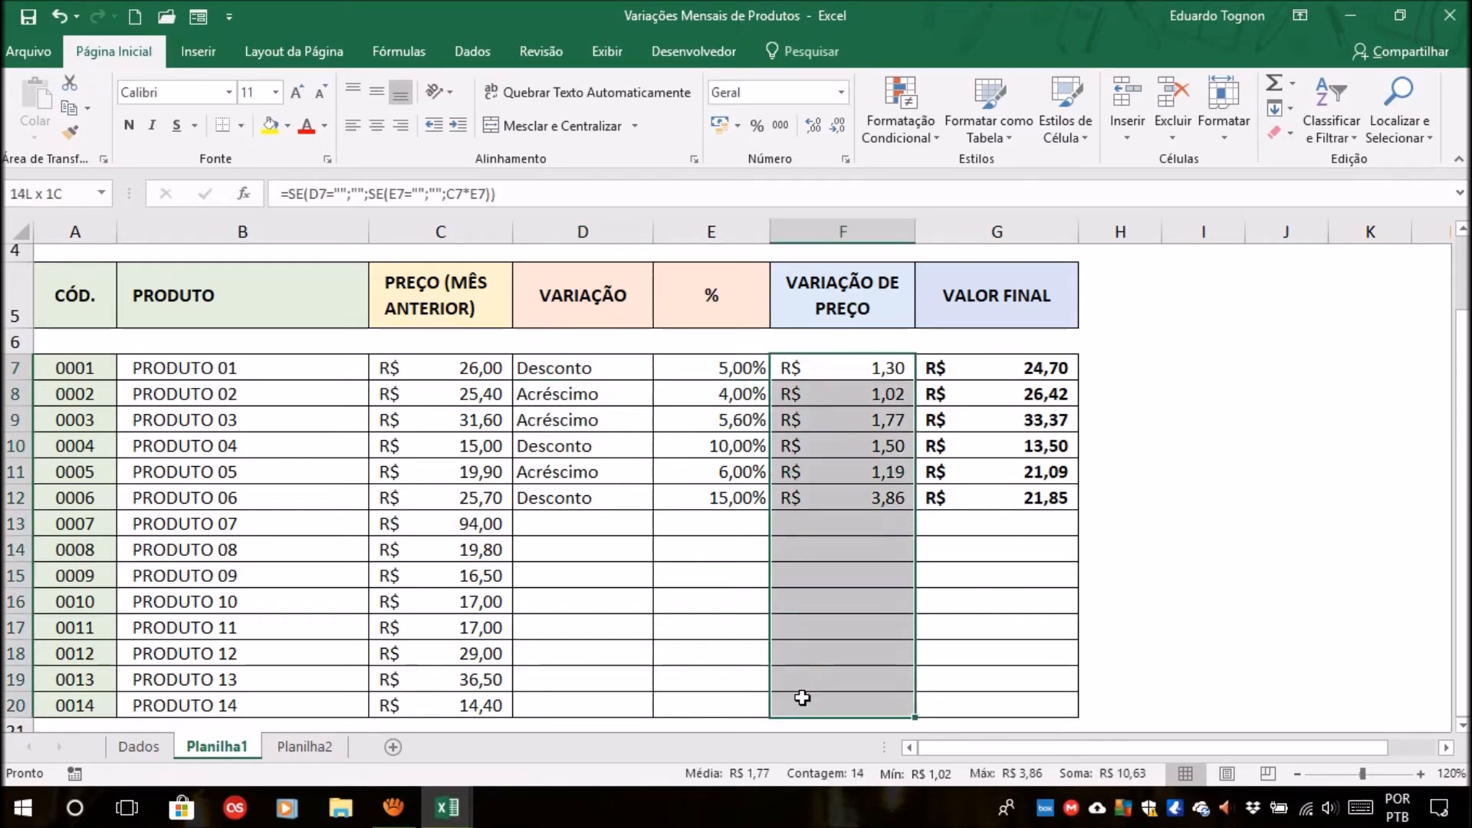
click(608, 363)
click(585, 387)
click(779, 390)
click(598, 440)
click(840, 437)
click(595, 470)
click(825, 467)
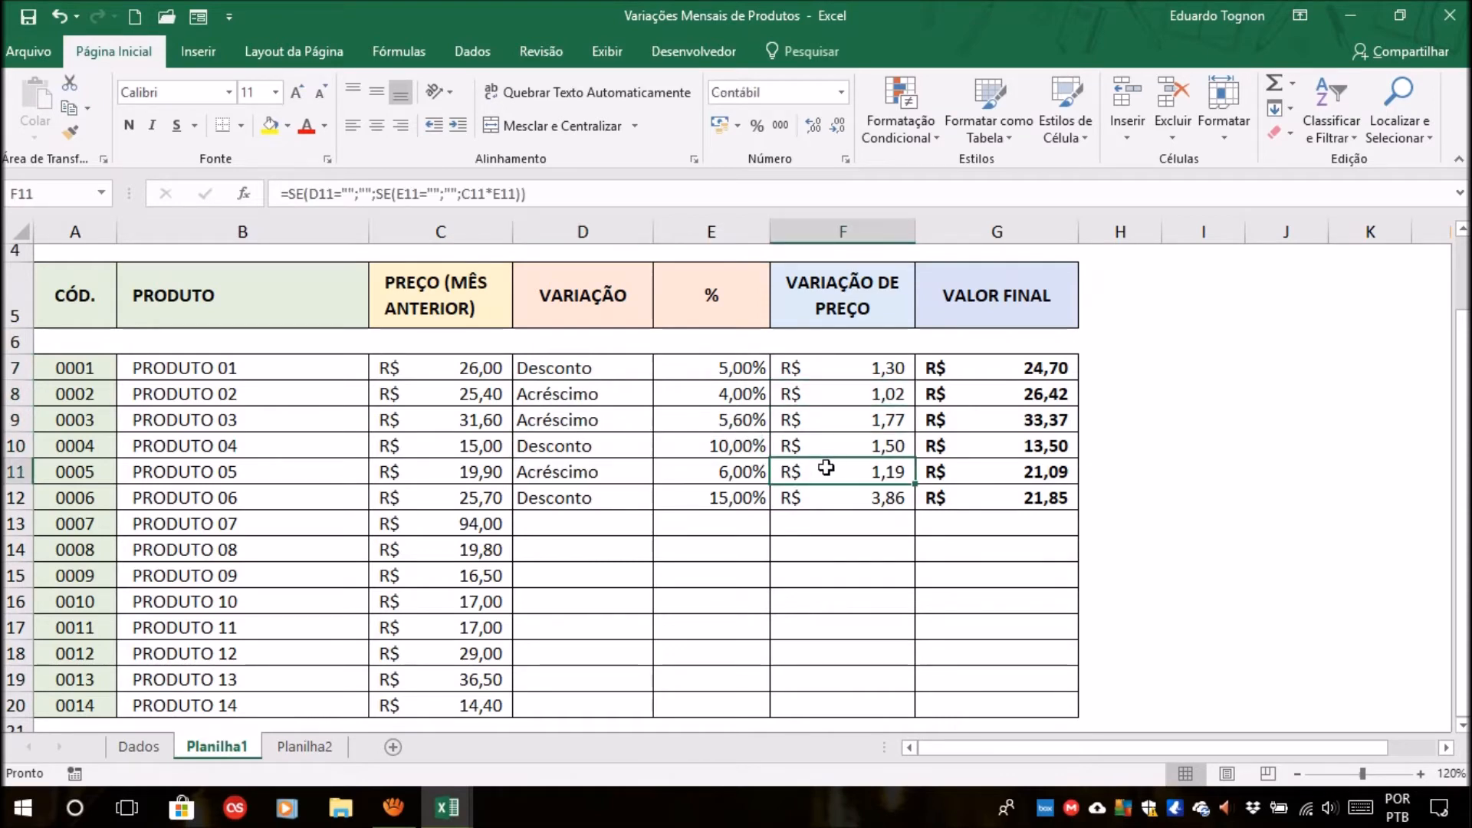
click(877, 373)
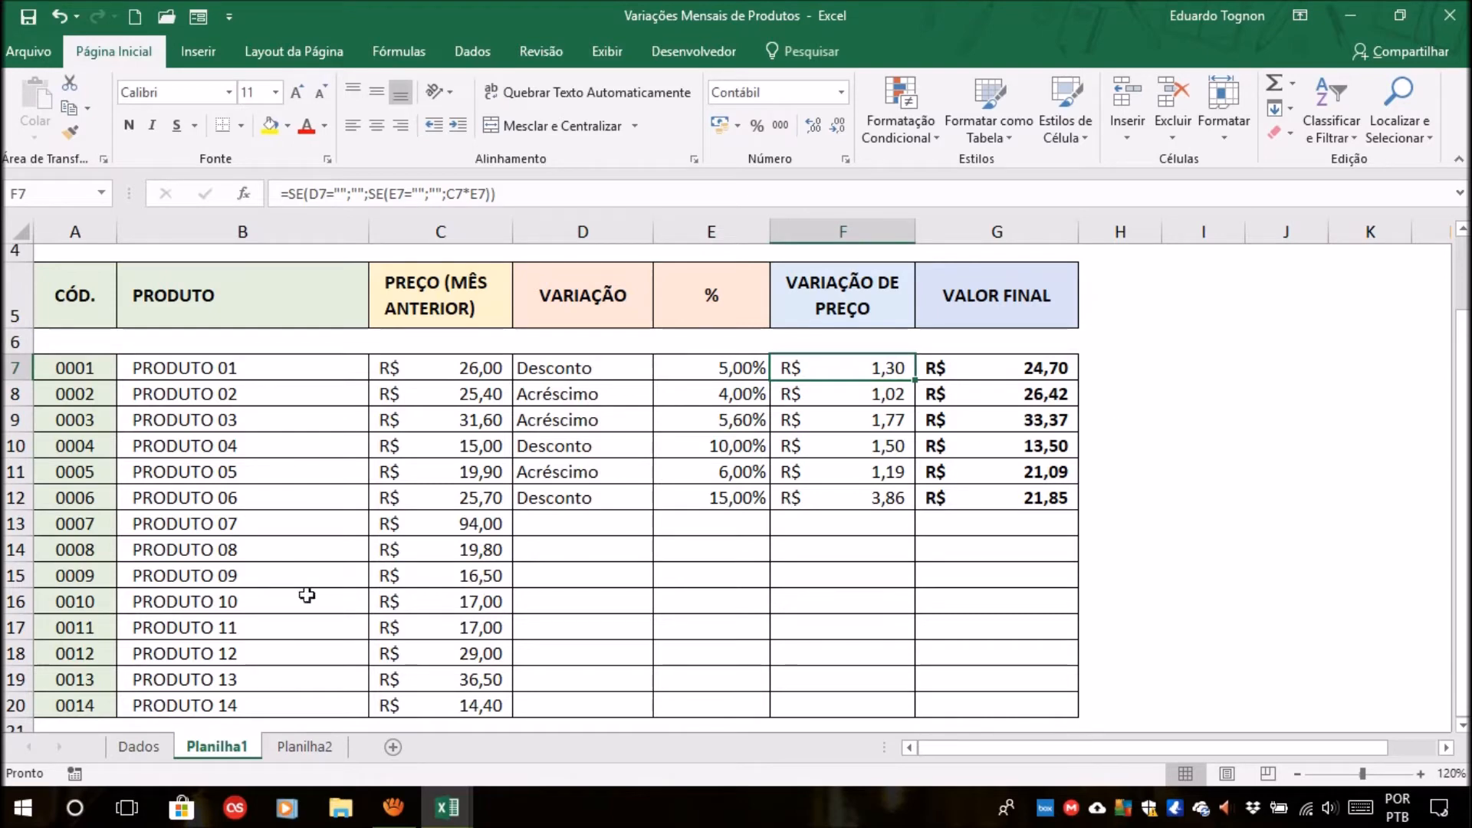
Review the colored price variations in F7:F20 on Planilha2.
click(300, 746)
drag(863, 363, 849, 699)
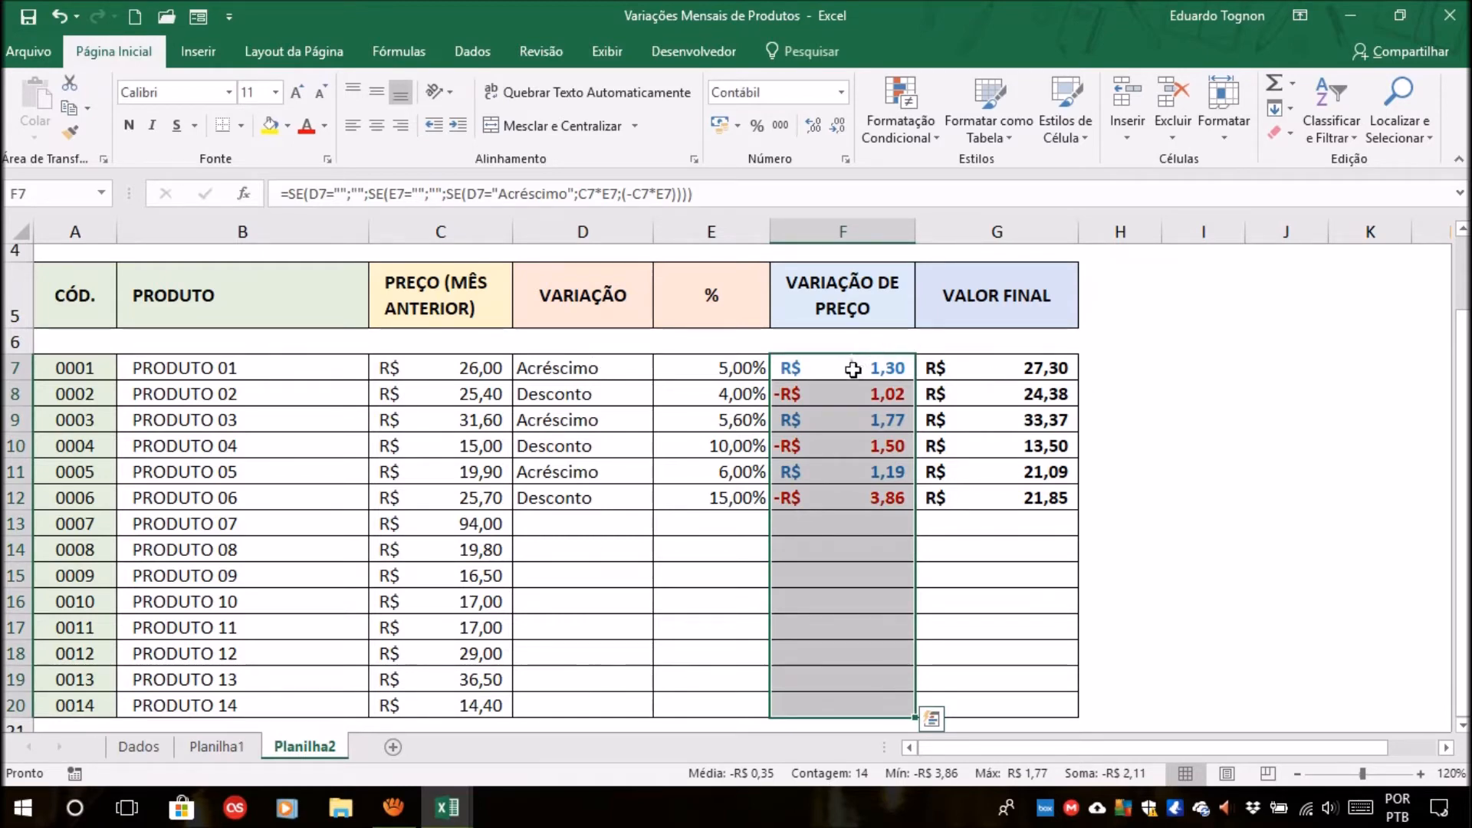
click(833, 544)
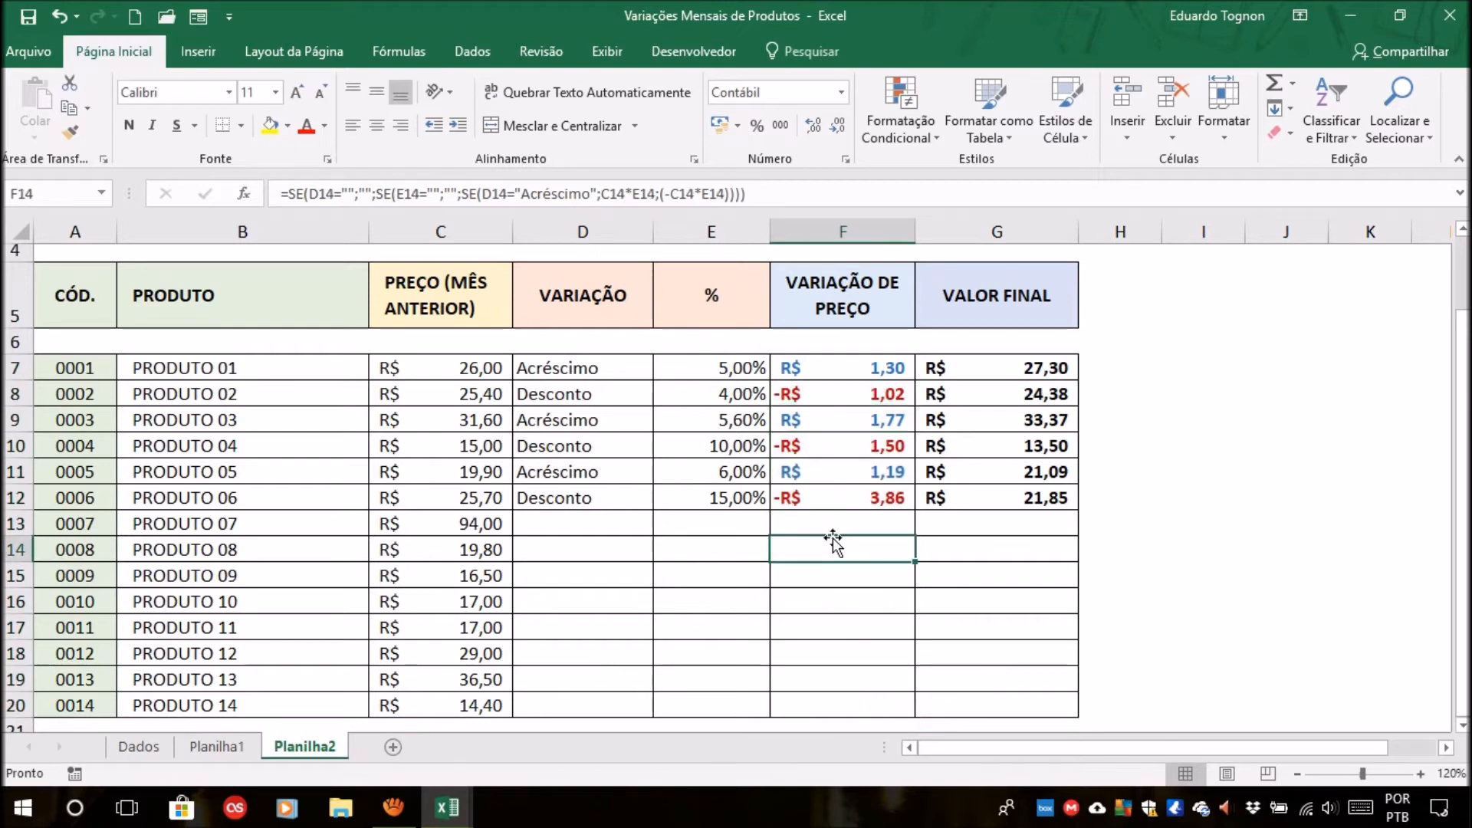
drag(864, 368, 845, 700)
click(1222, 337)
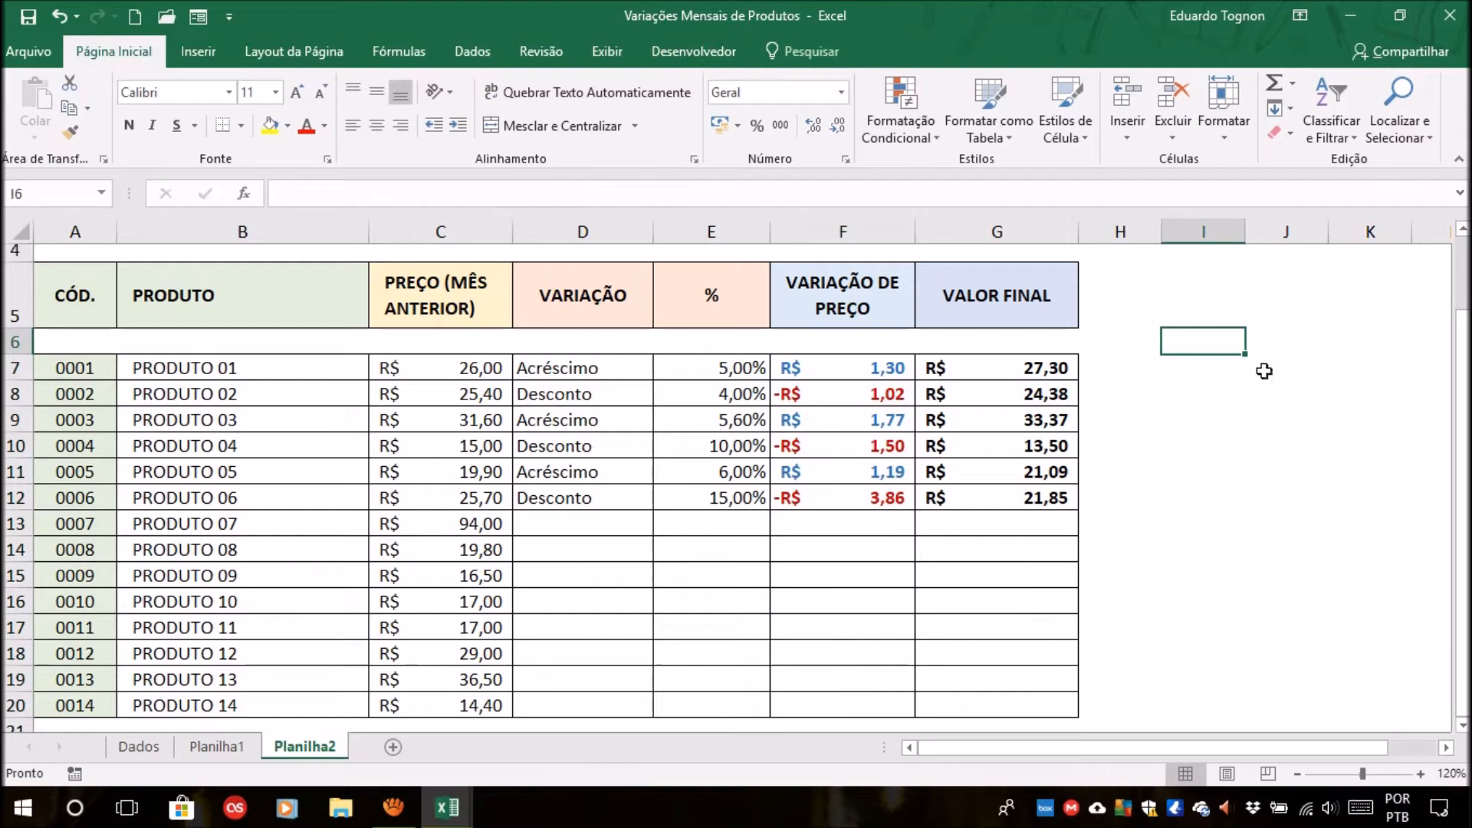
click(1337, 338)
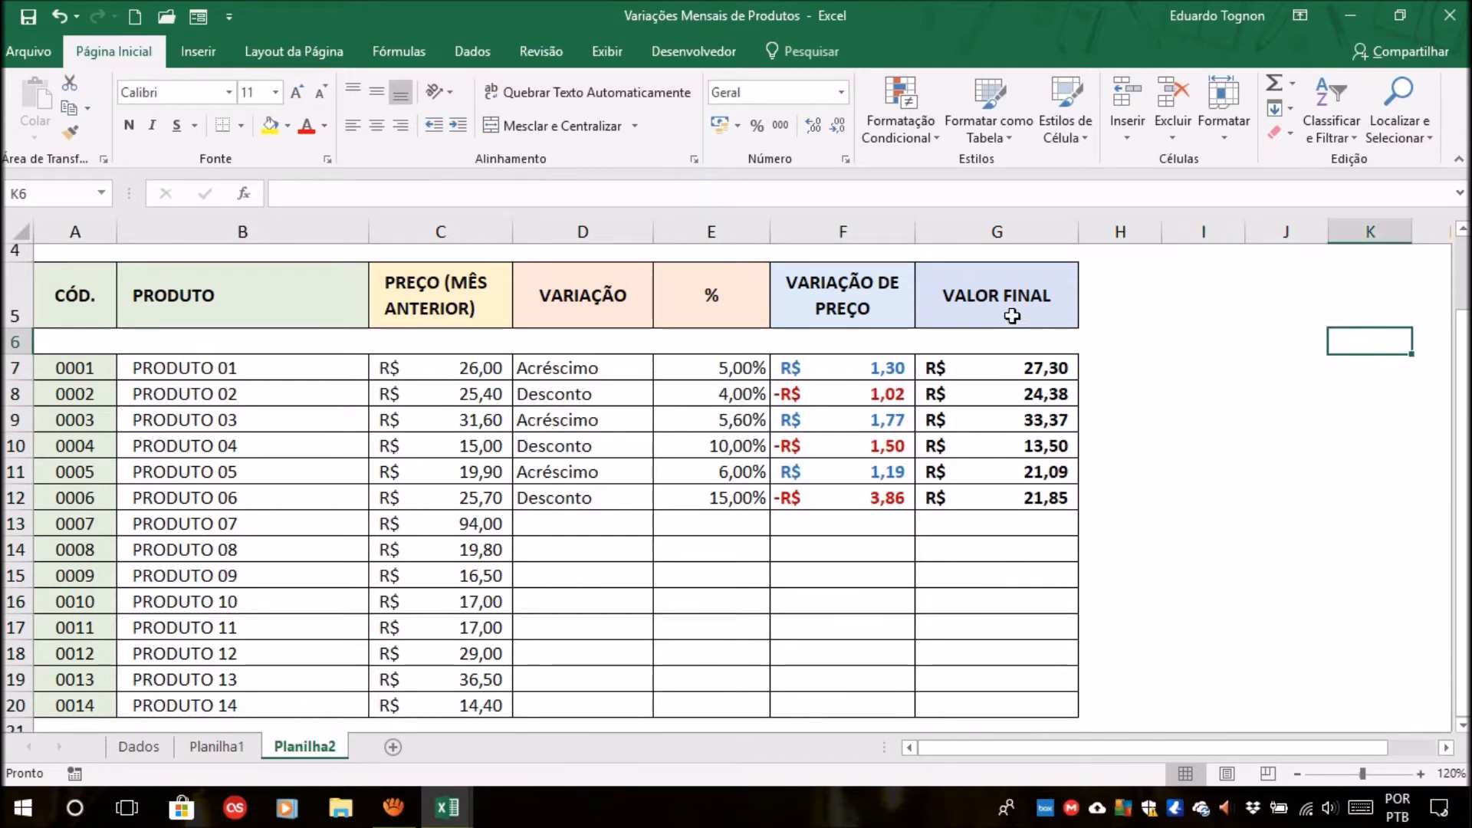
Return to Planilha1 and relate the variation type in D7 to the price variation in F7.
click(234, 747)
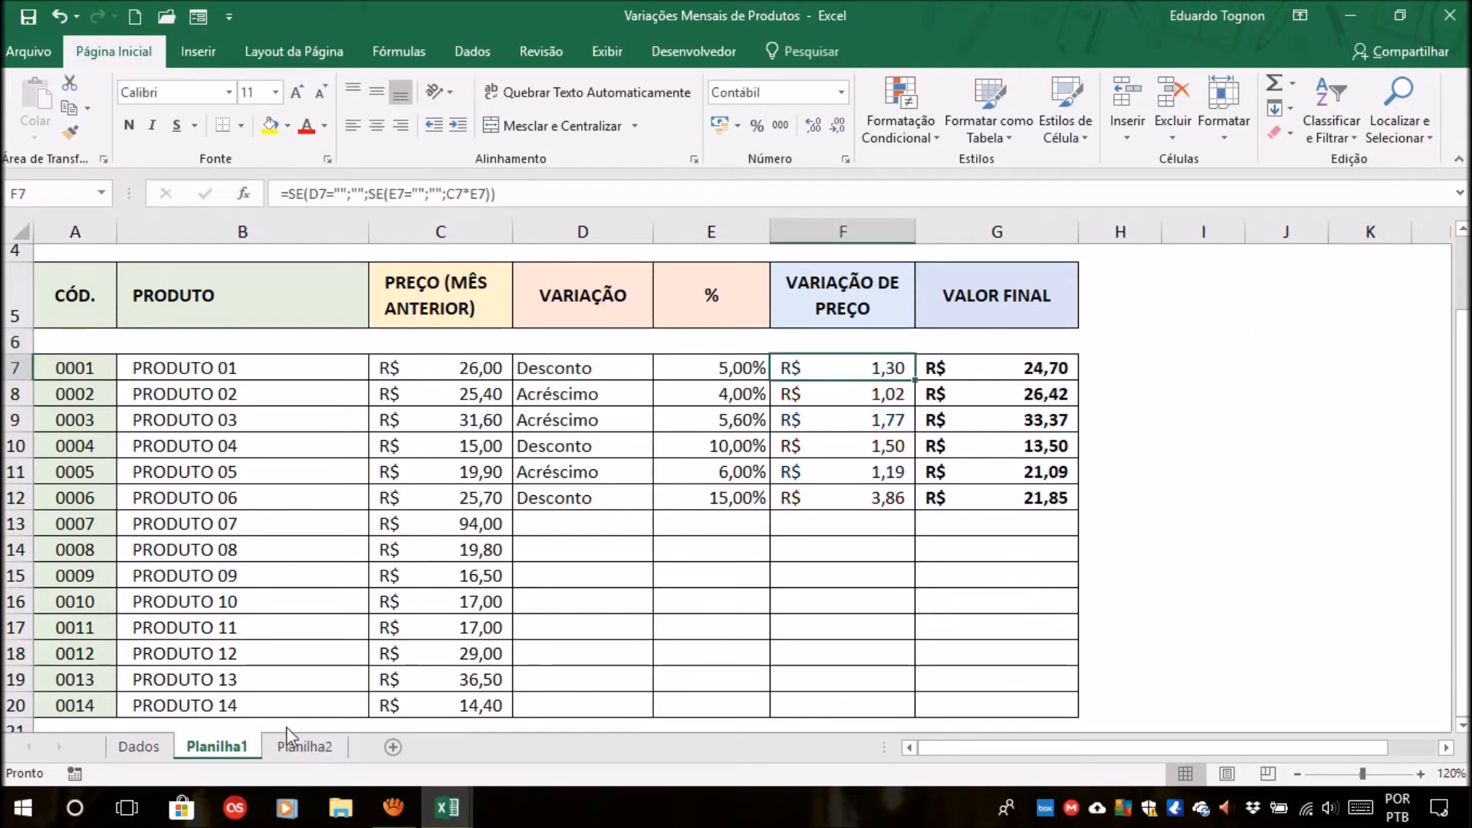
click(590, 383)
click(826, 375)
click(623, 365)
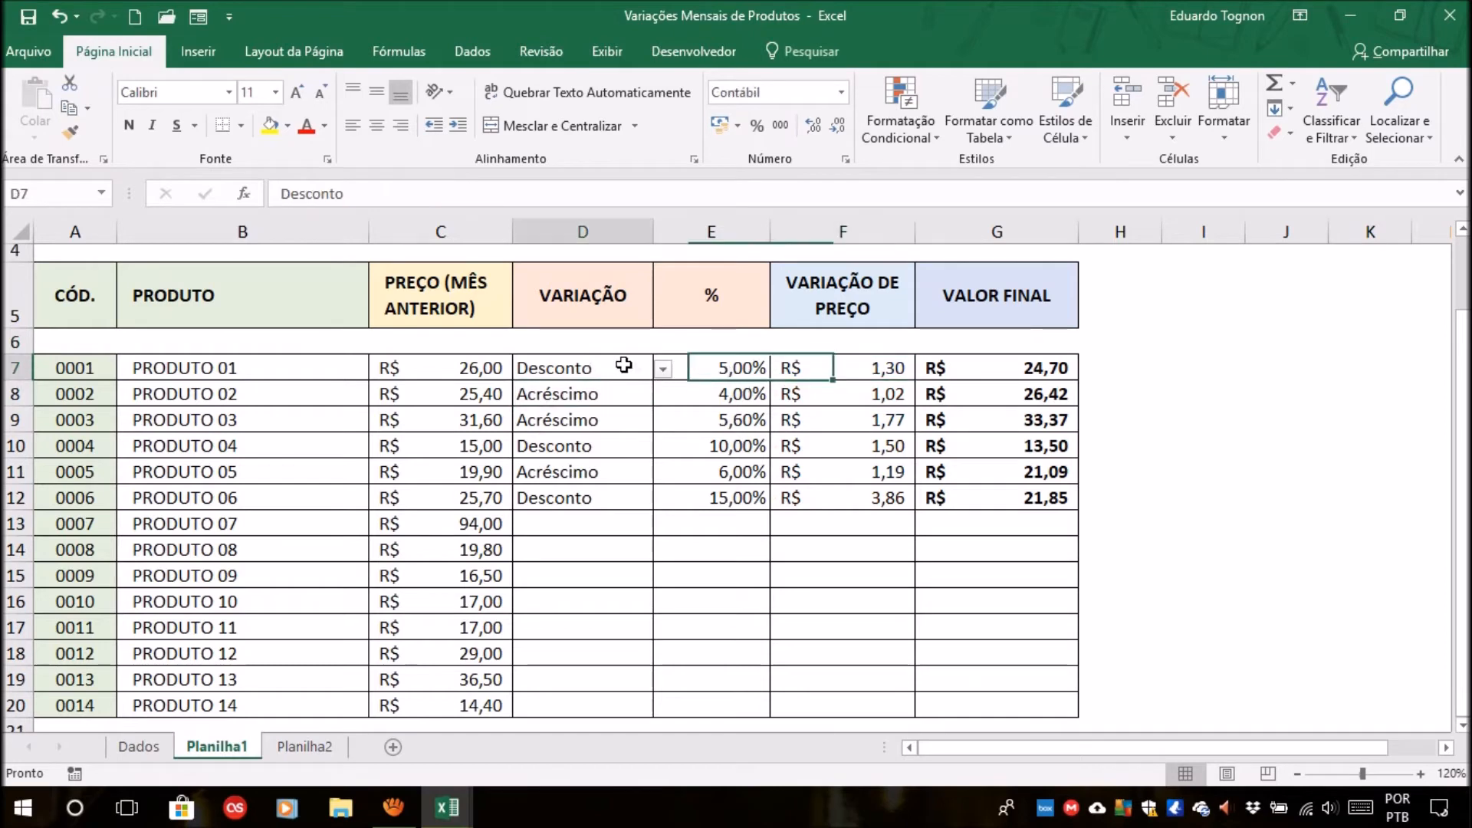
Start a new conditional formatting rule for F7 that uses a formula to determine which cells to format.
click(874, 368)
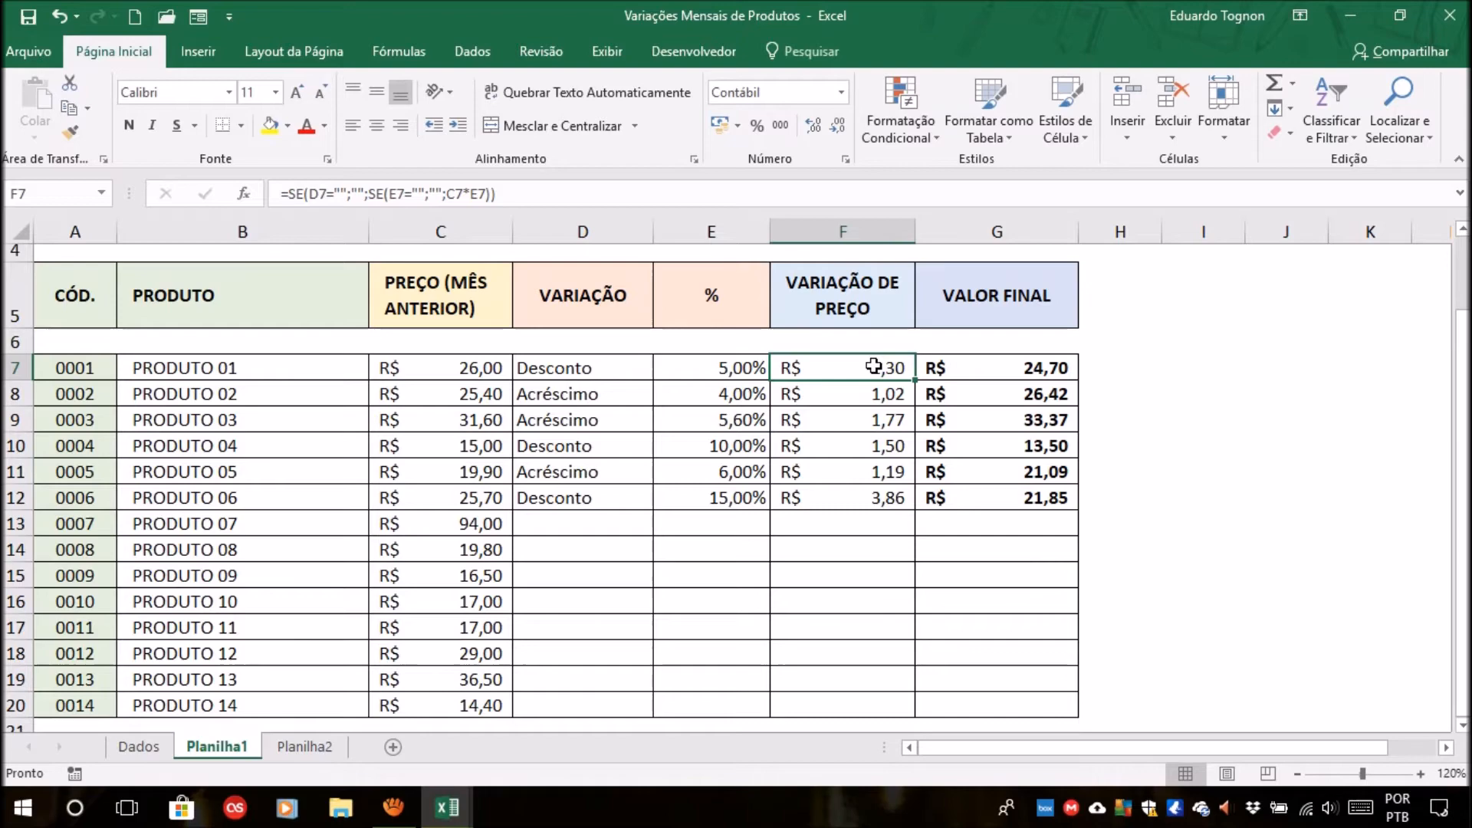
click(906, 144)
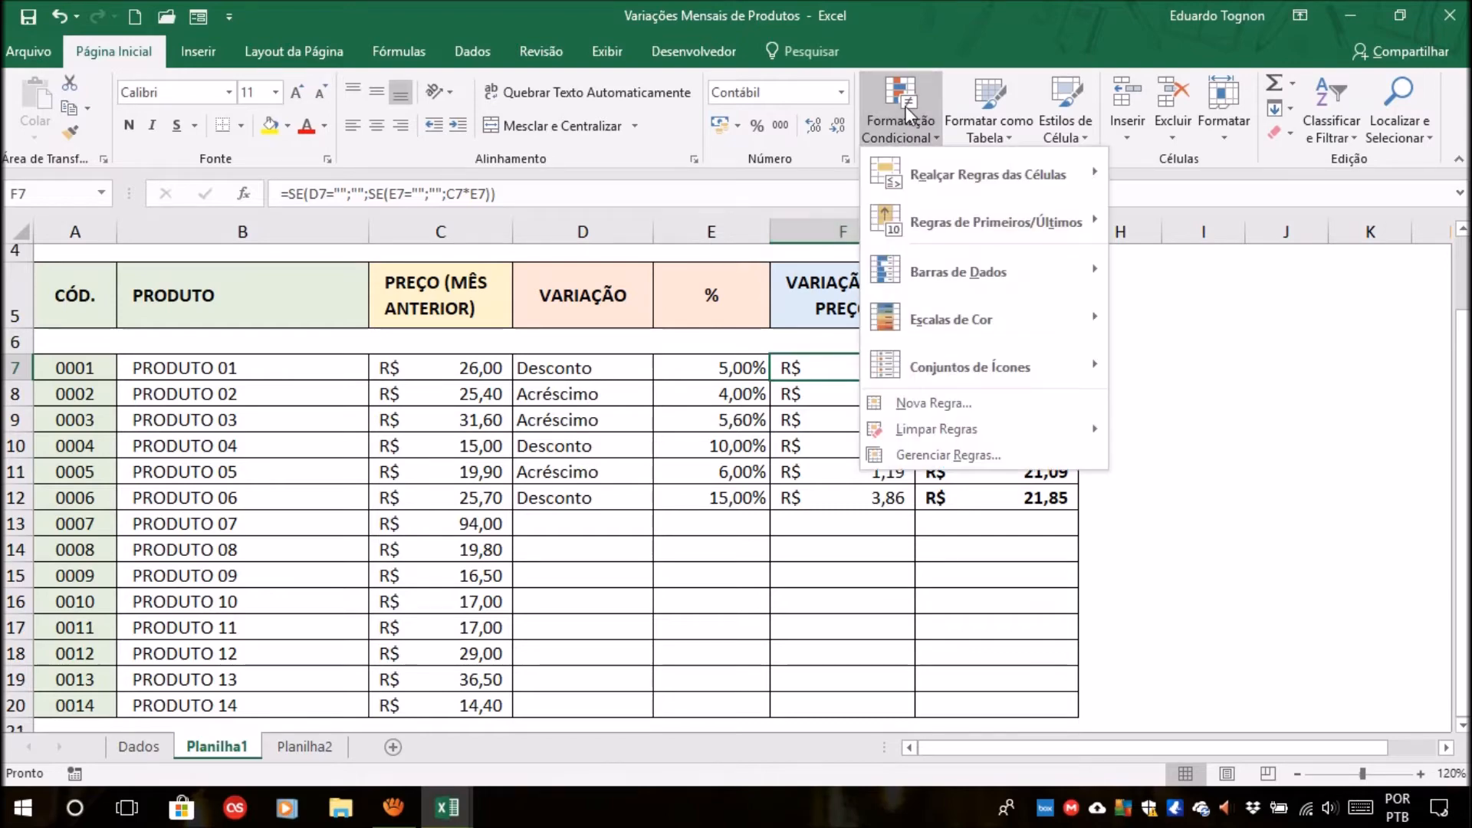
click(968, 407)
drag(410, 66, 1251, 100)
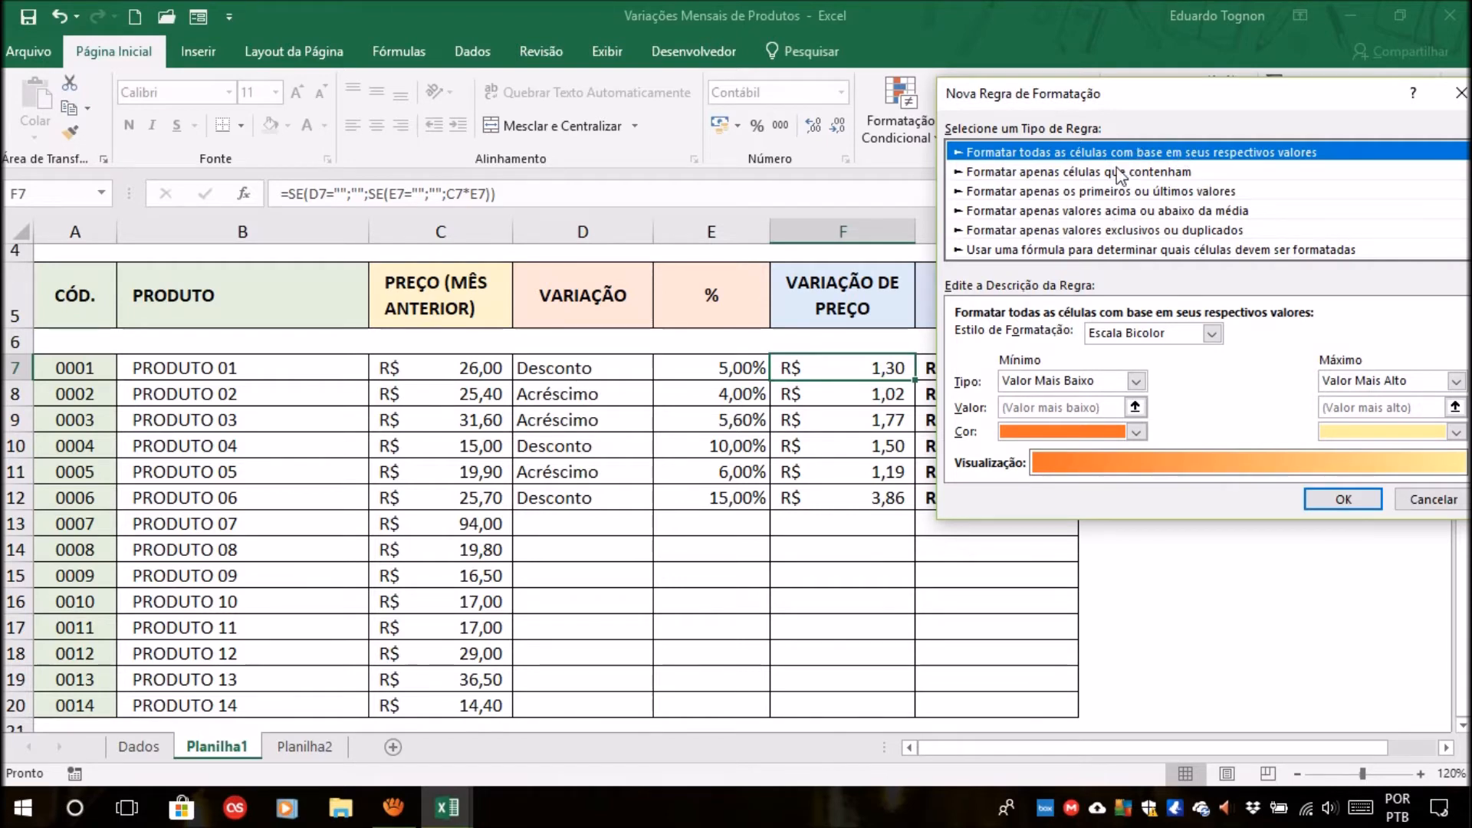
click(1011, 253)
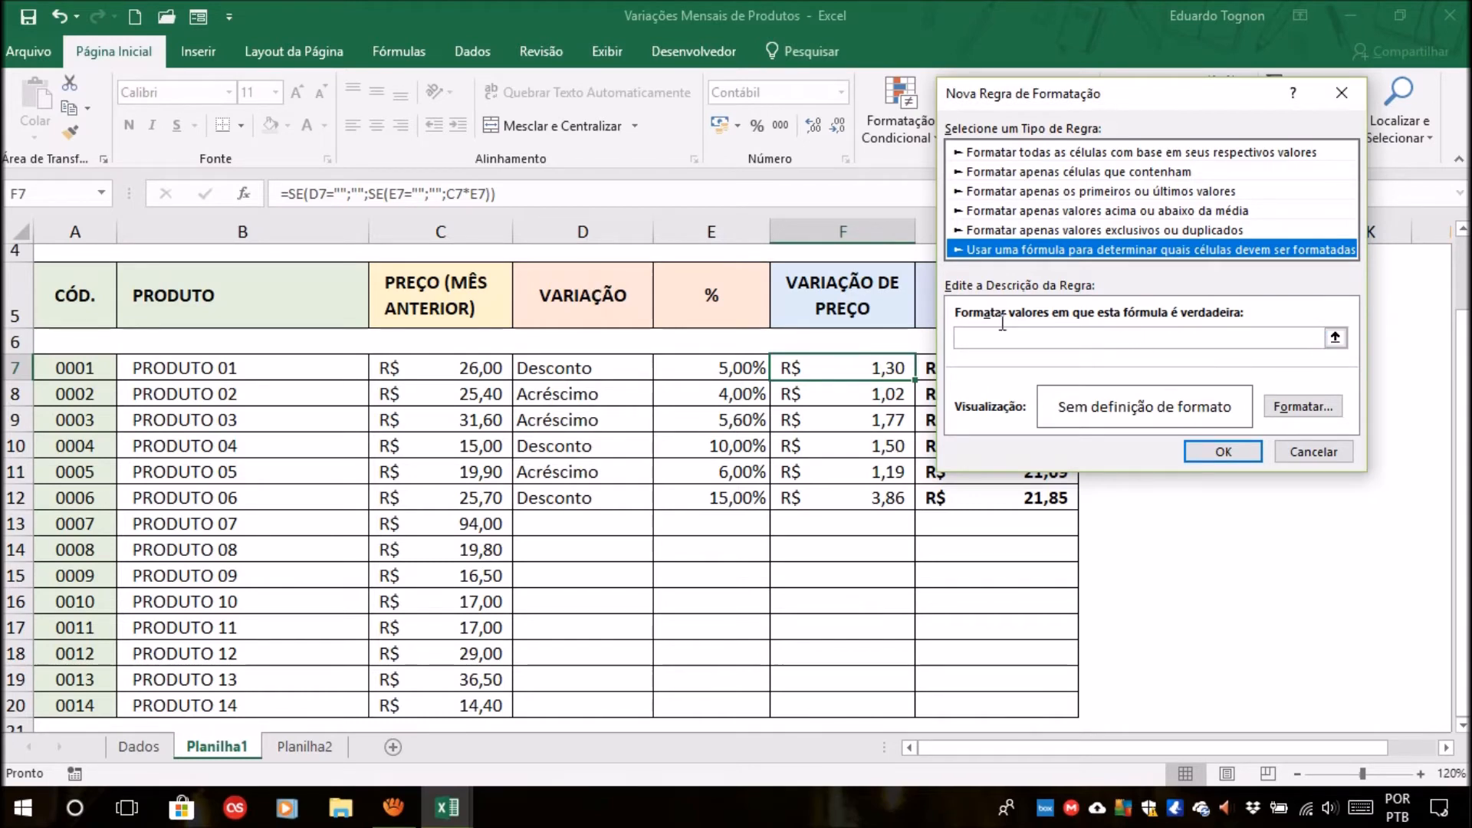
Set the rule's formula to =$D$7="Desconto", picking D7 from the sheet as the reference.
click(1336, 339)
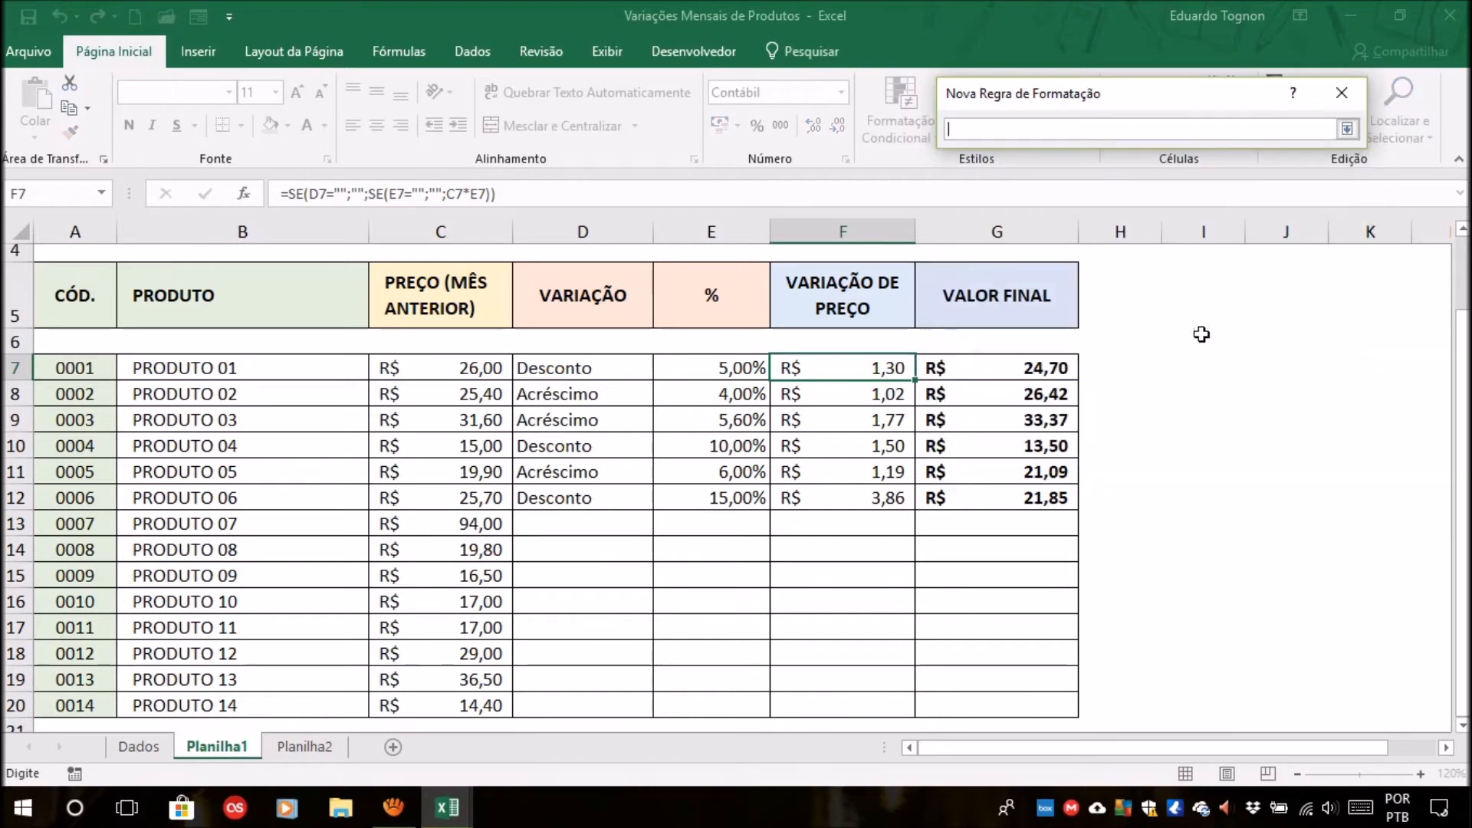
click(619, 369)
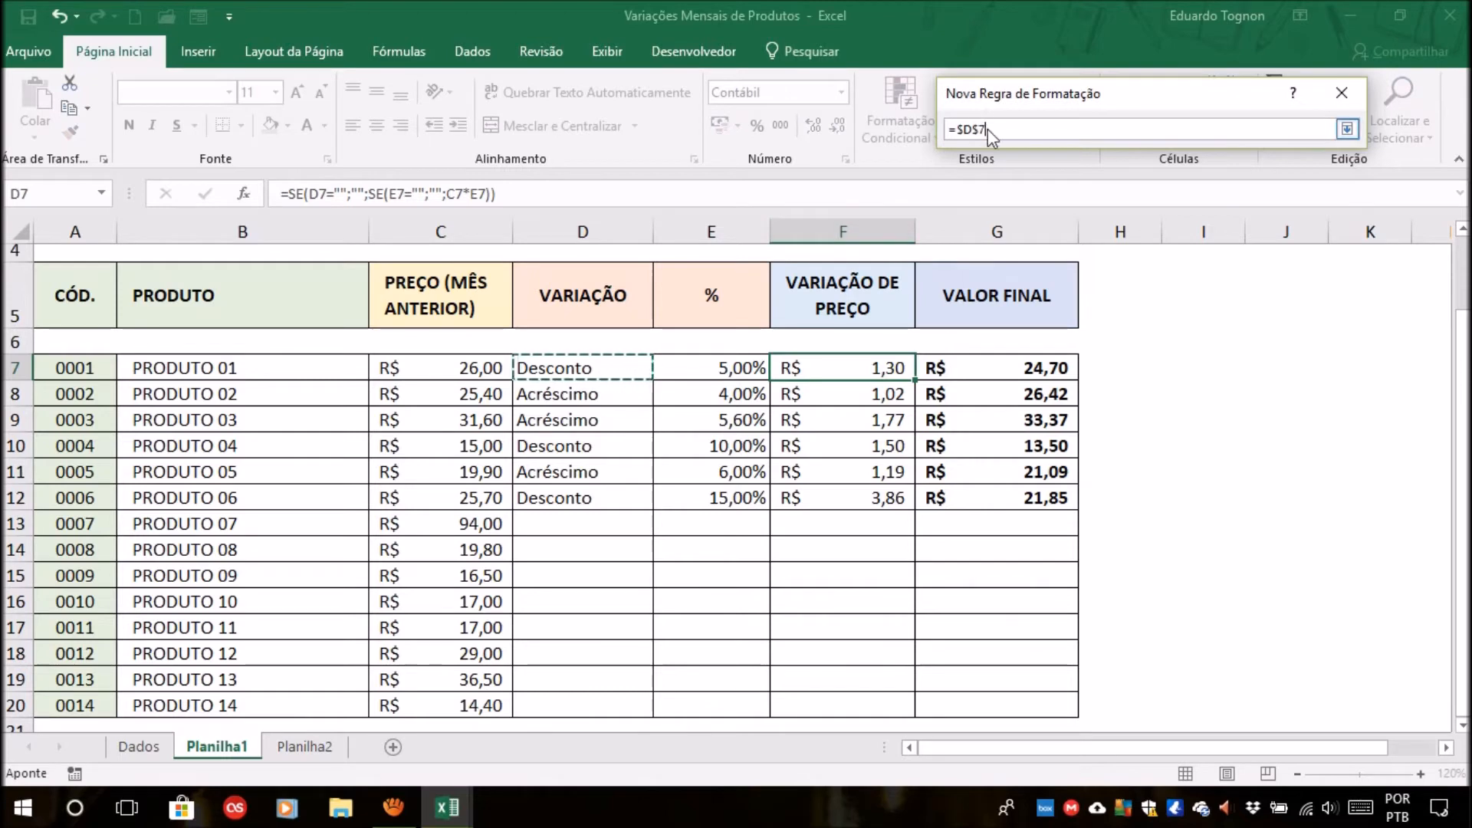
click(1347, 129)
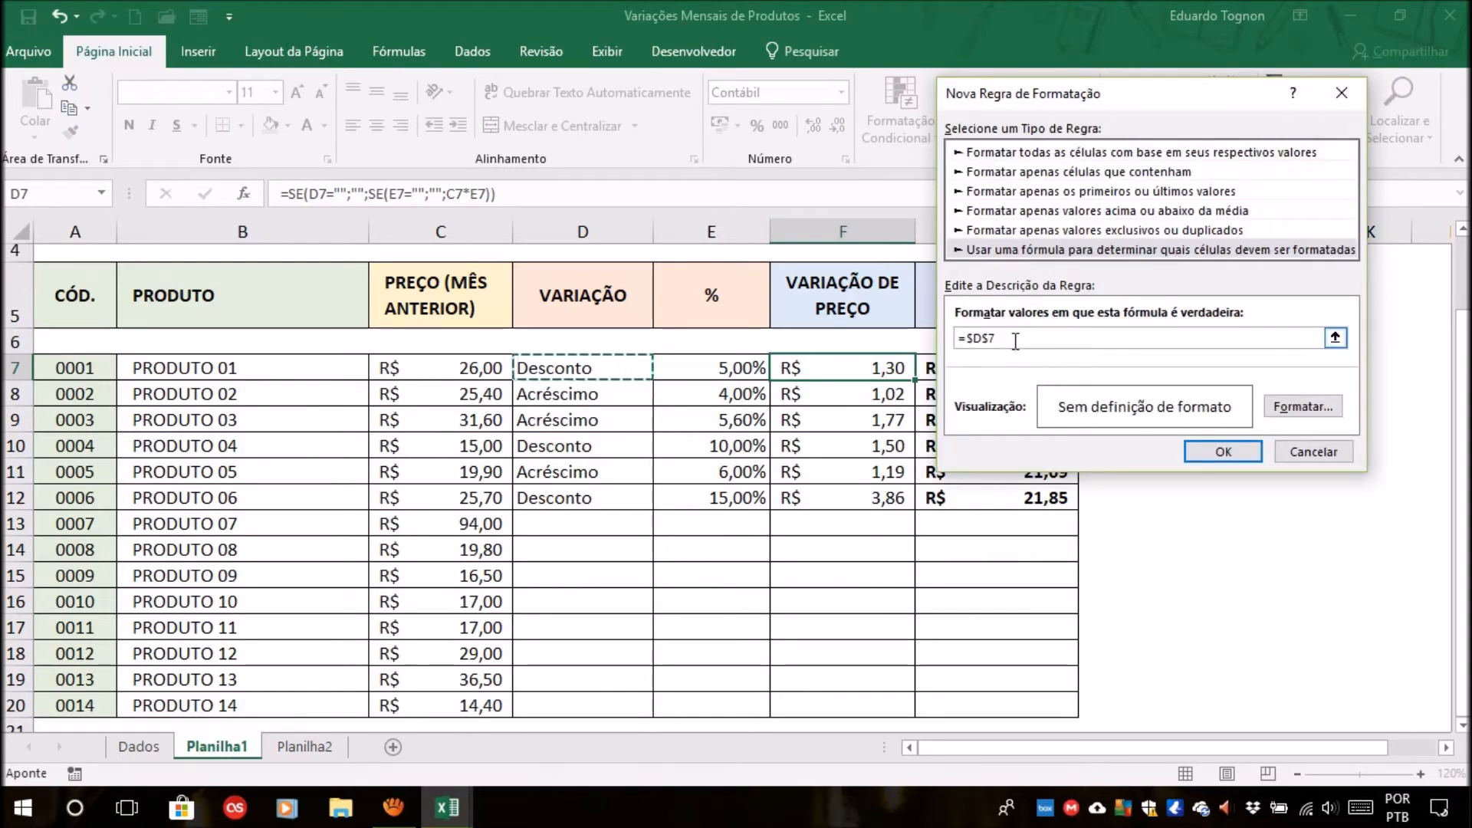
text(=)
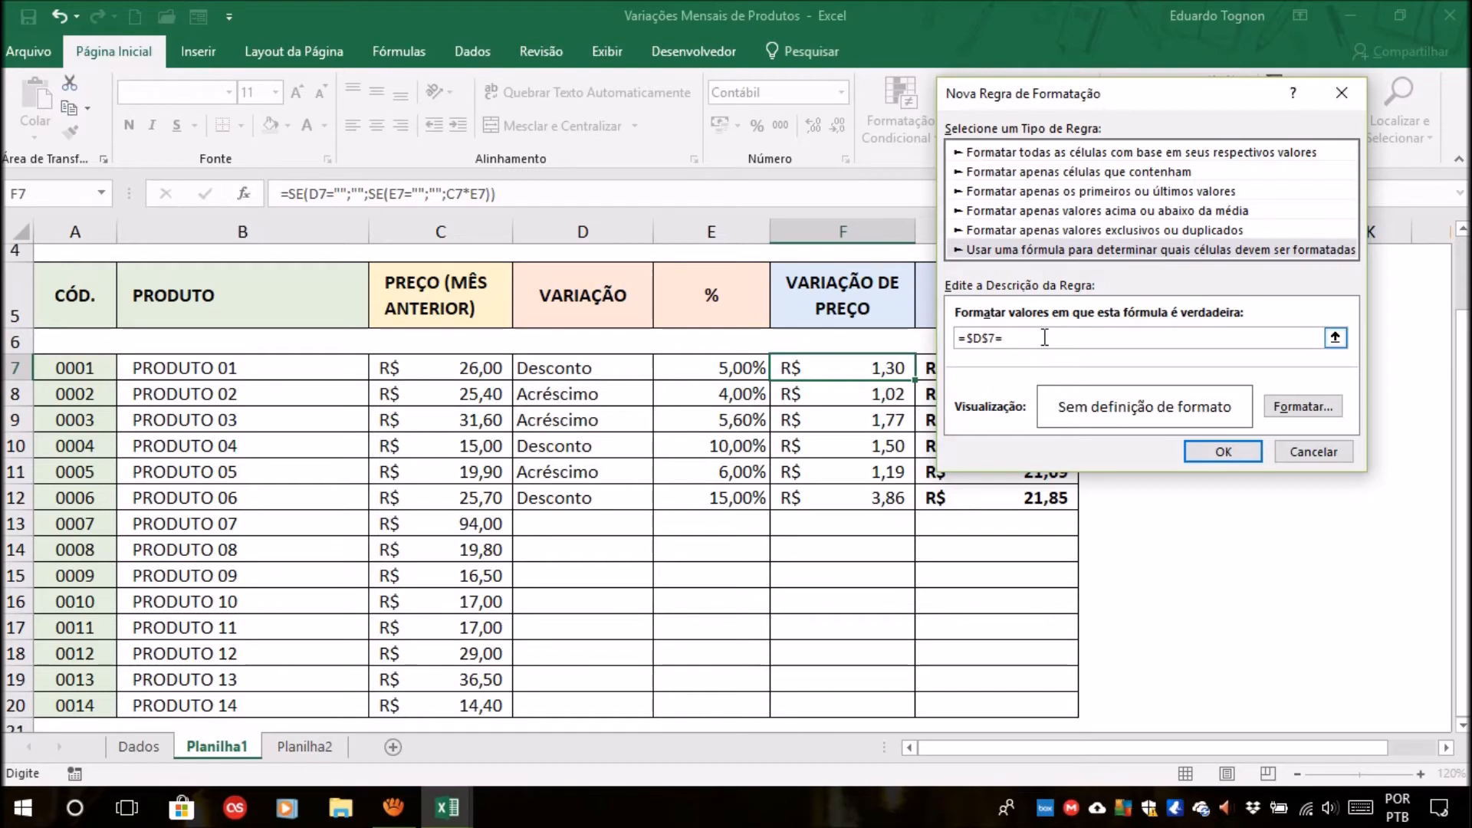
text(Desconto")
Give the rule's format a bold (Negrito) red font and apply the rule to F7.
click(1297, 411)
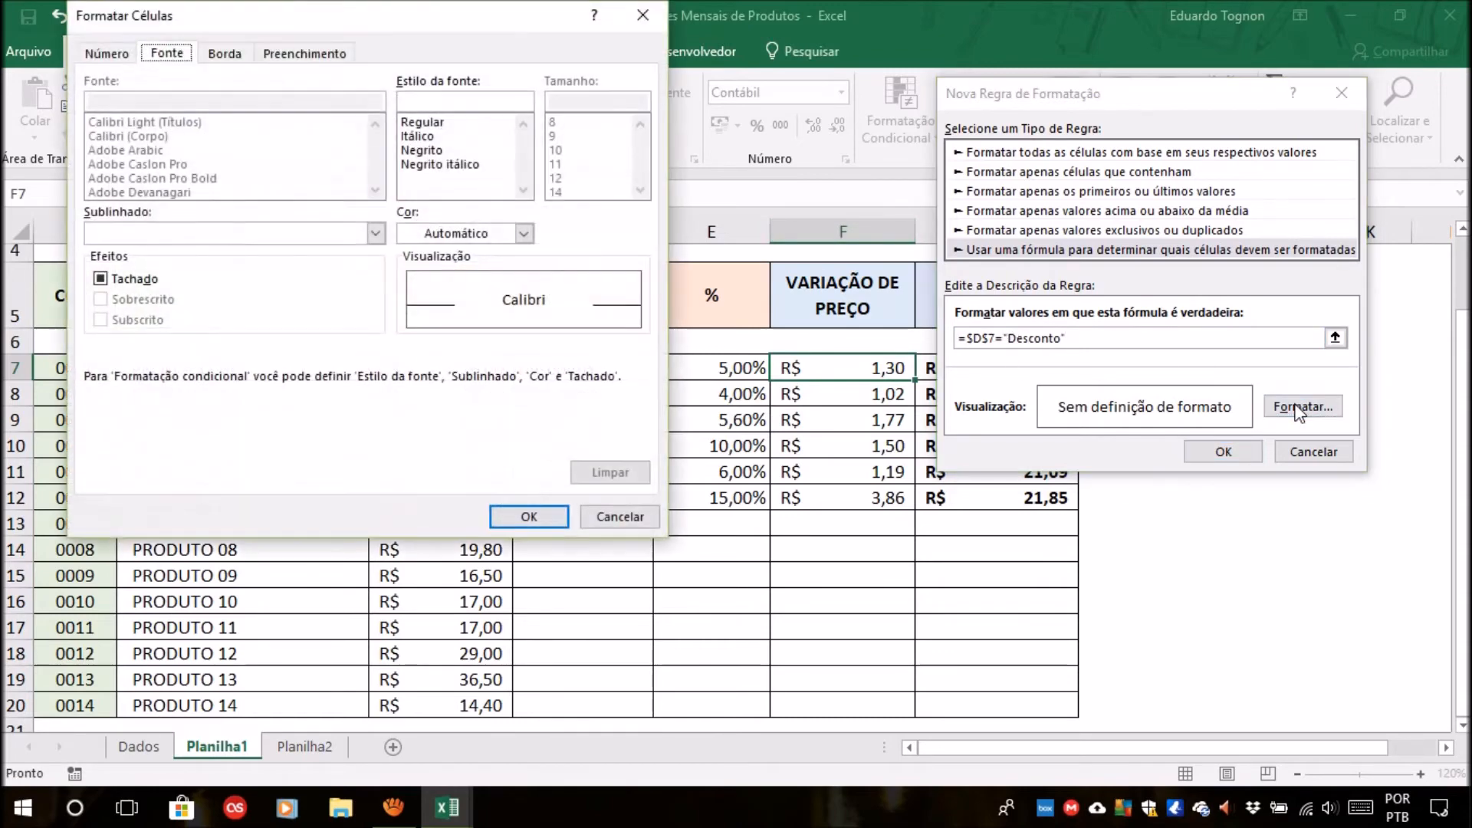
click(431, 151)
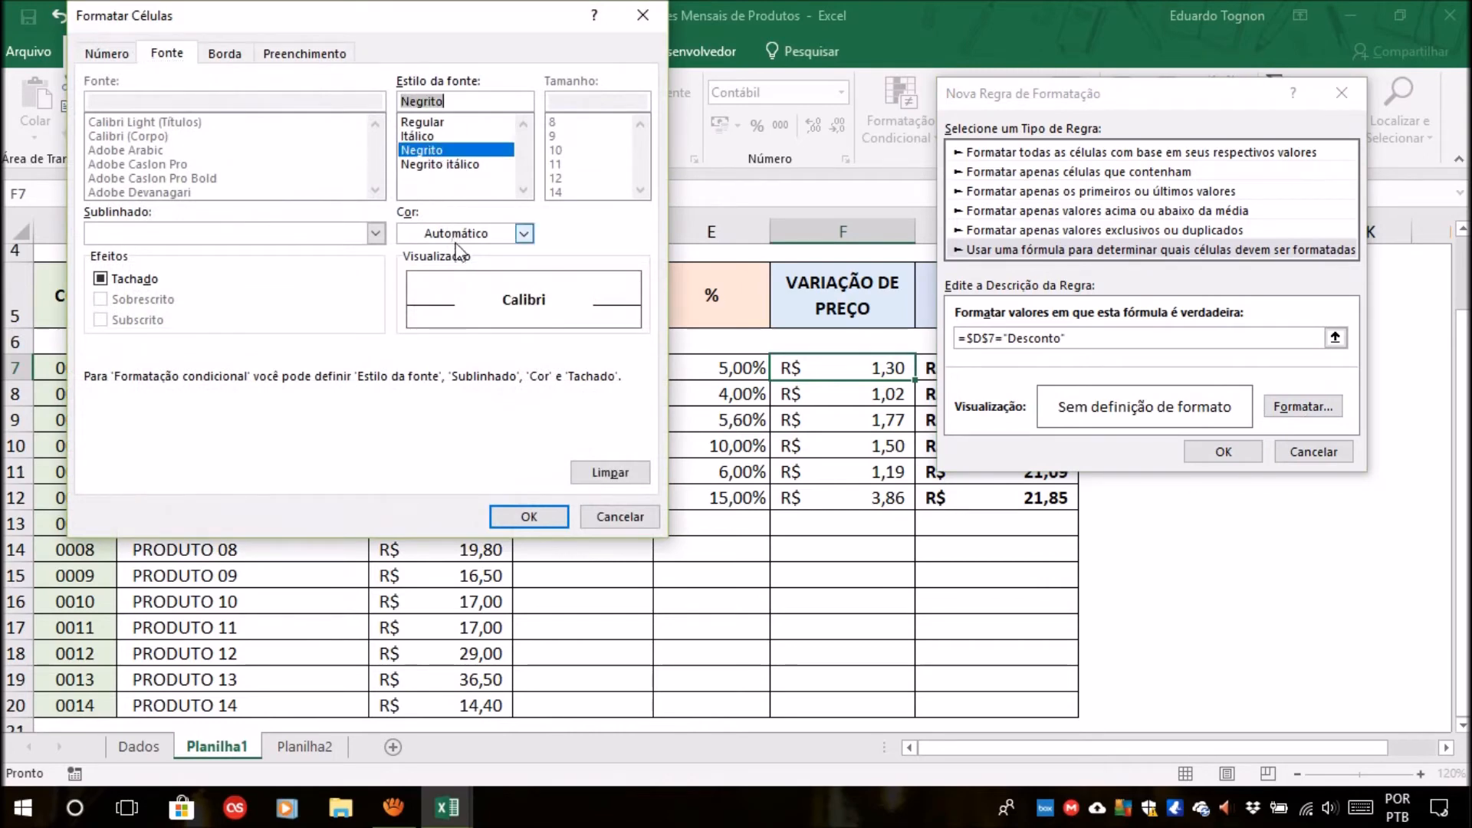
click(523, 233)
click(407, 427)
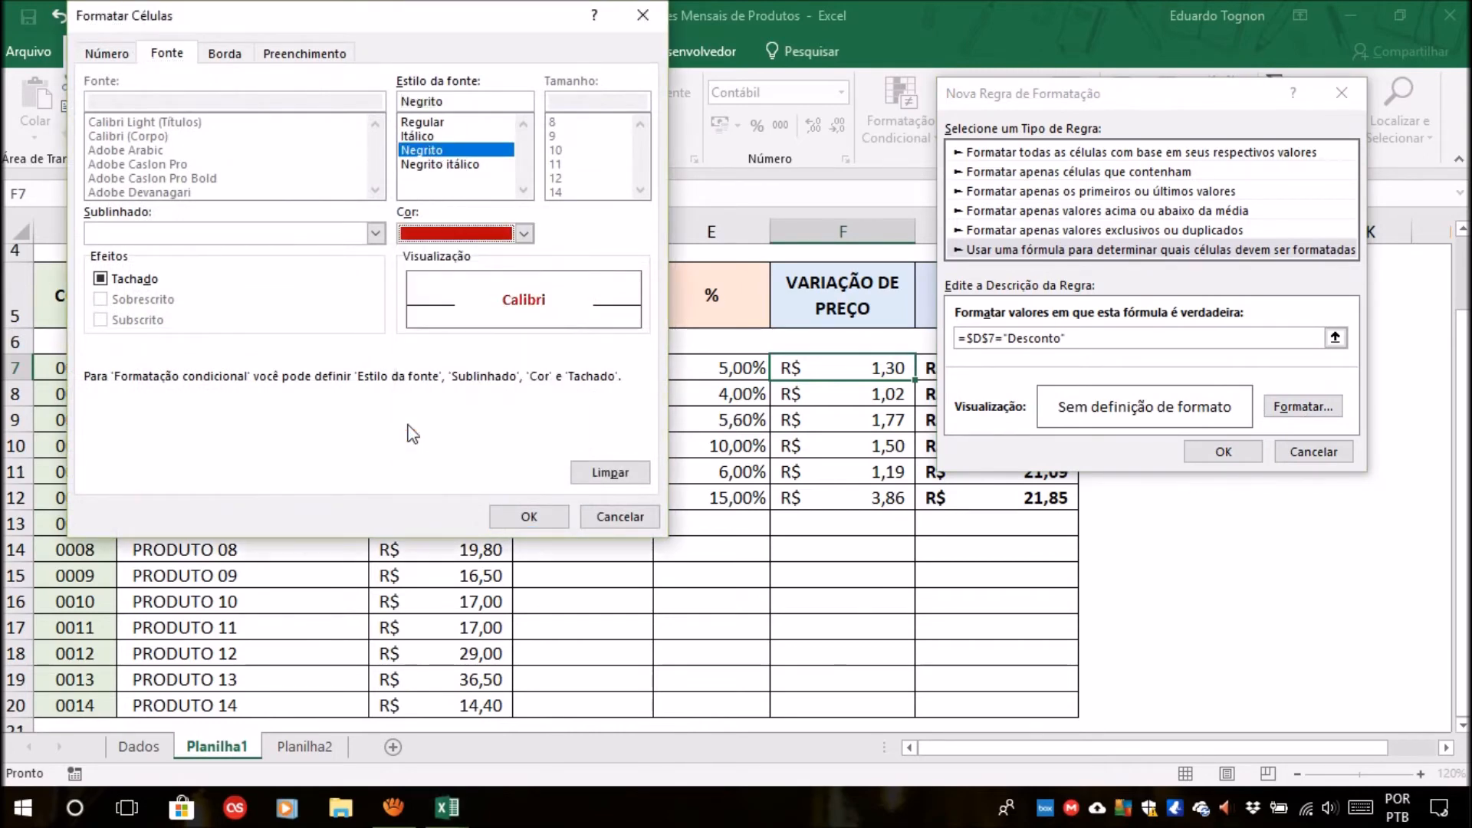
click(527, 519)
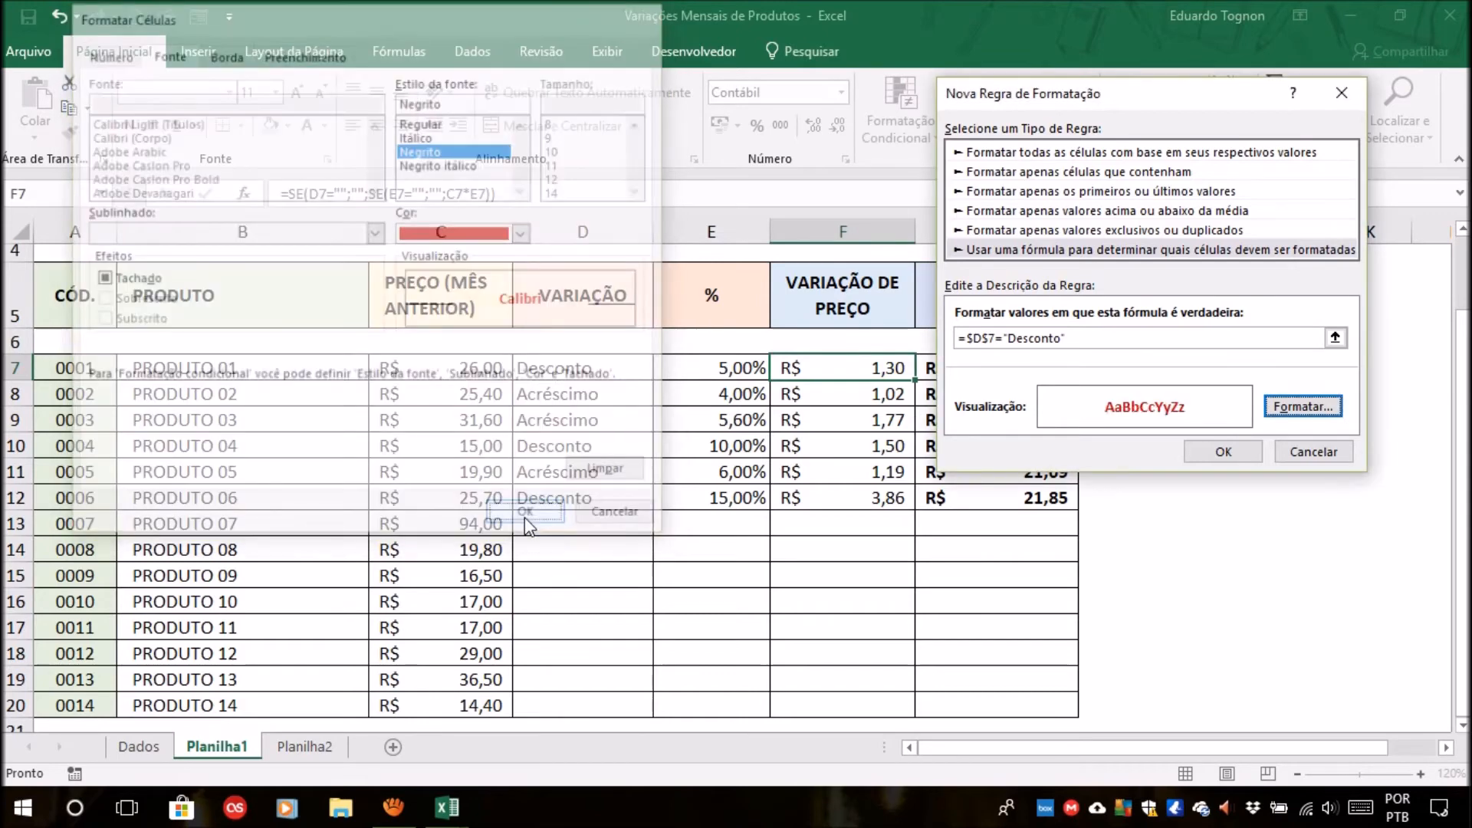
click(1224, 452)
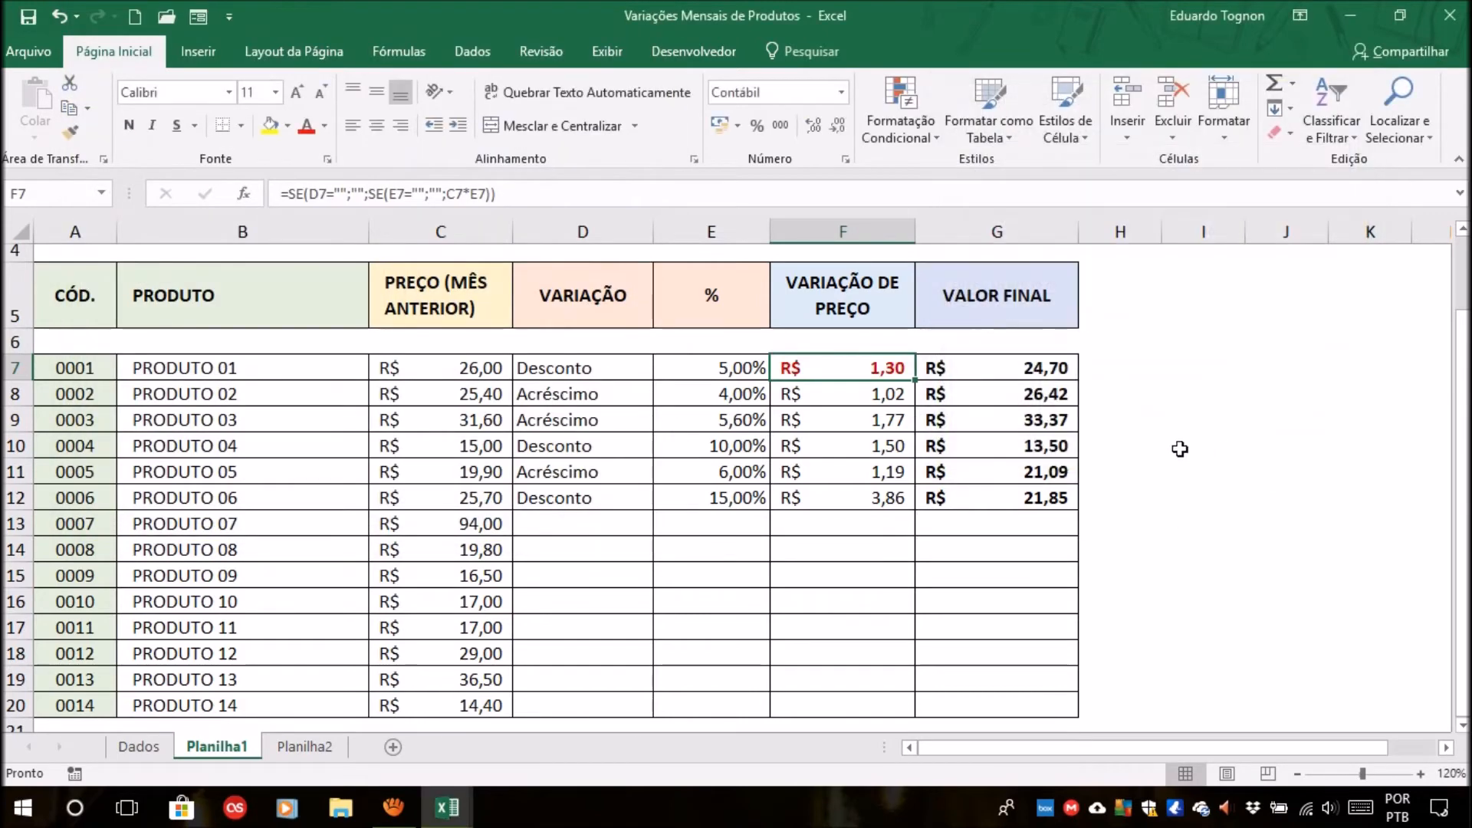
Test the rule by switching the variation type in D7 to Acréscimo and back to Desconto.
click(612, 365)
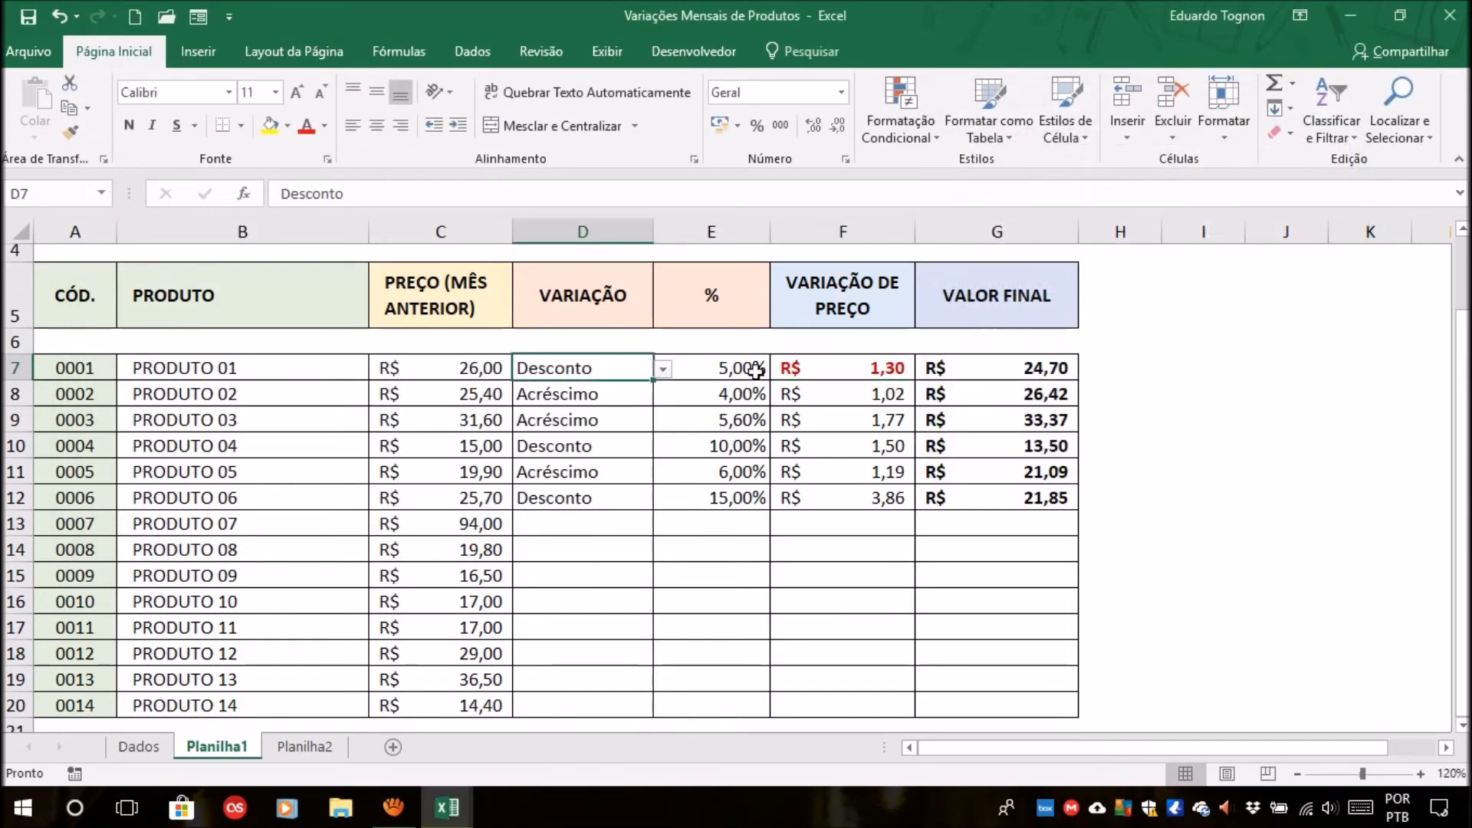
click(662, 369)
click(574, 391)
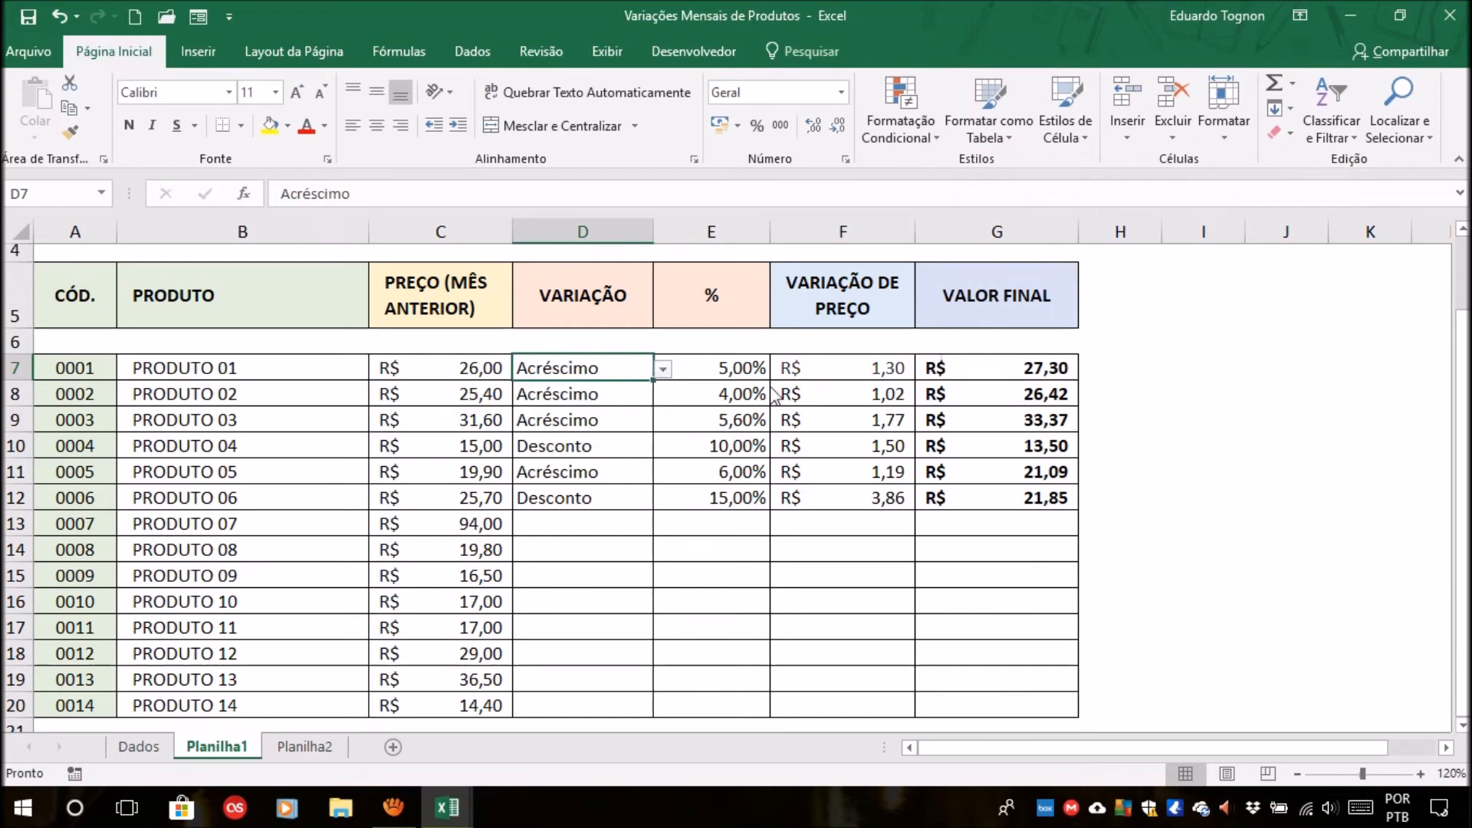
click(850, 371)
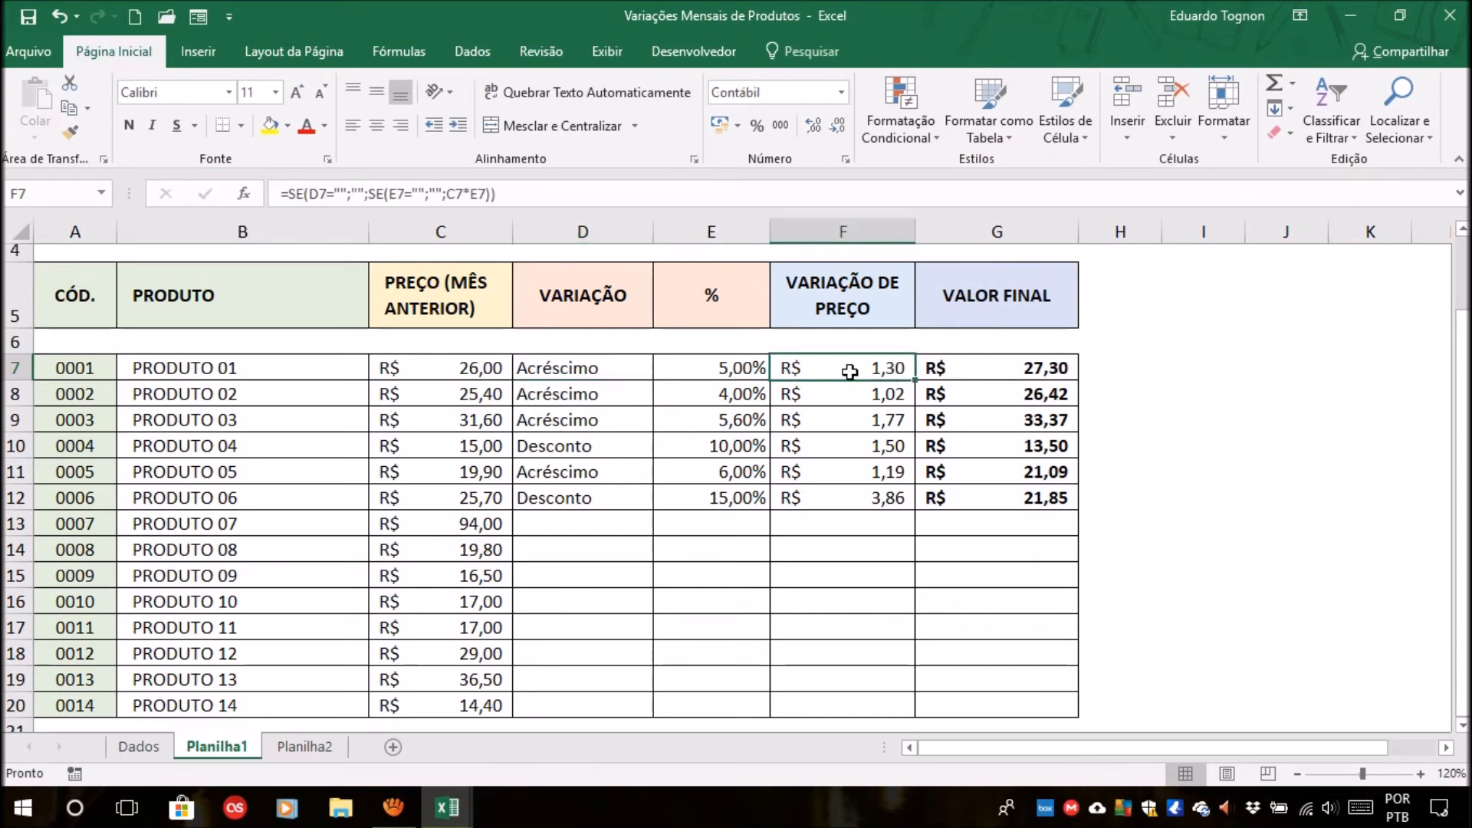
click(627, 368)
click(662, 369)
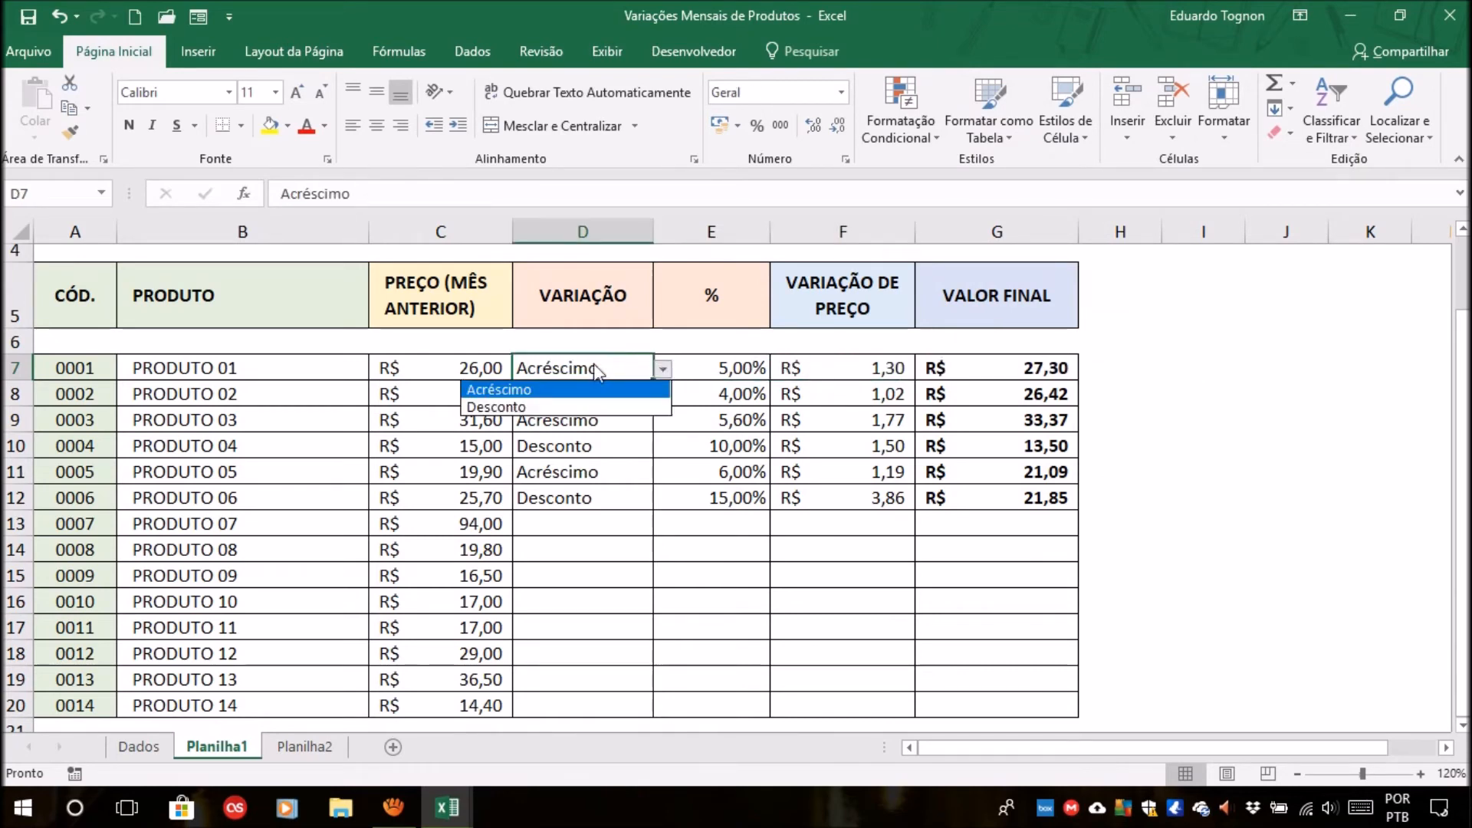
click(536, 406)
Fill F7 with its formula and conditional formatting down to F20.
click(843, 357)
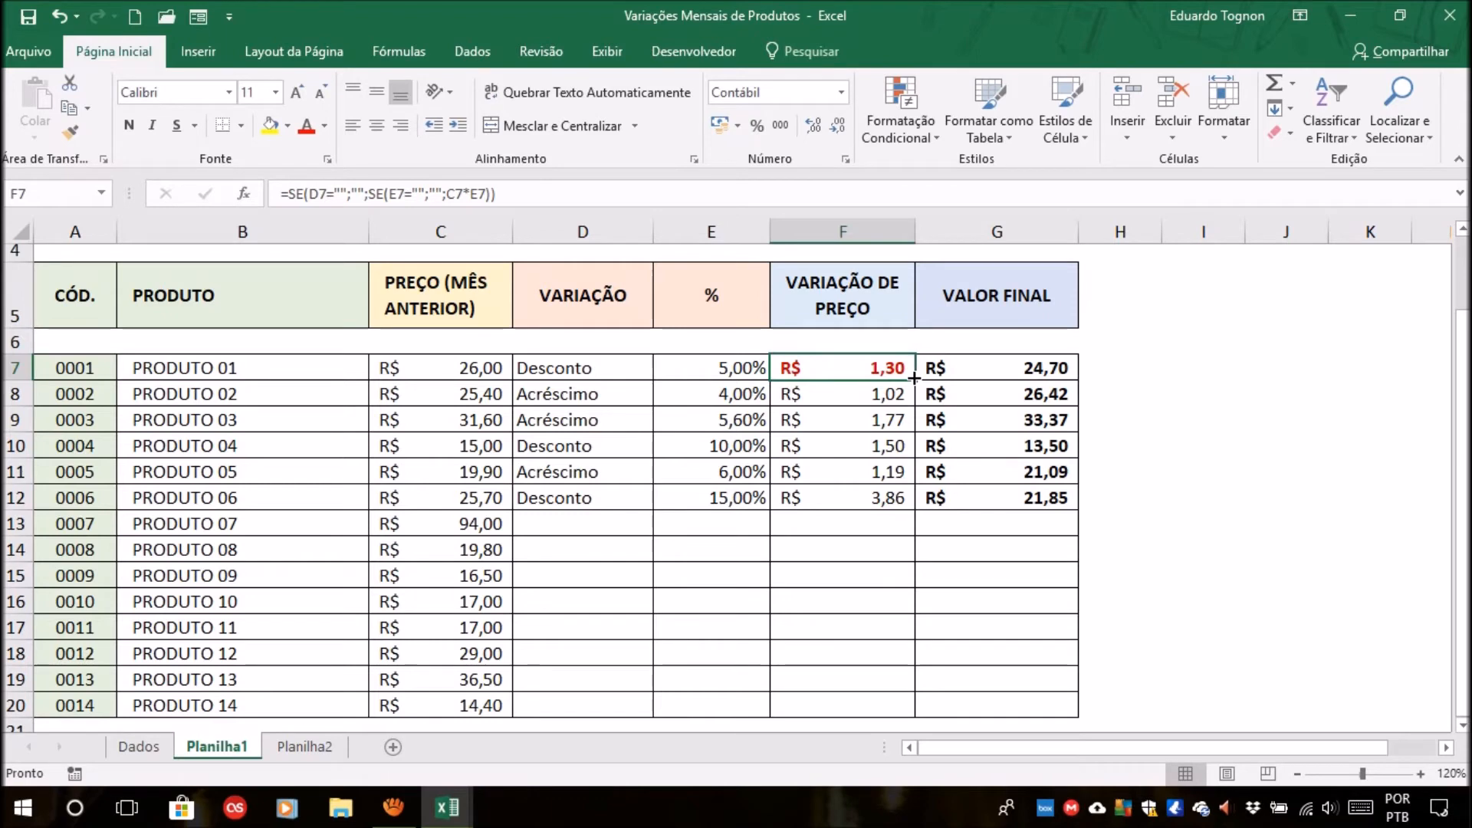
drag(914, 377, 906, 715)
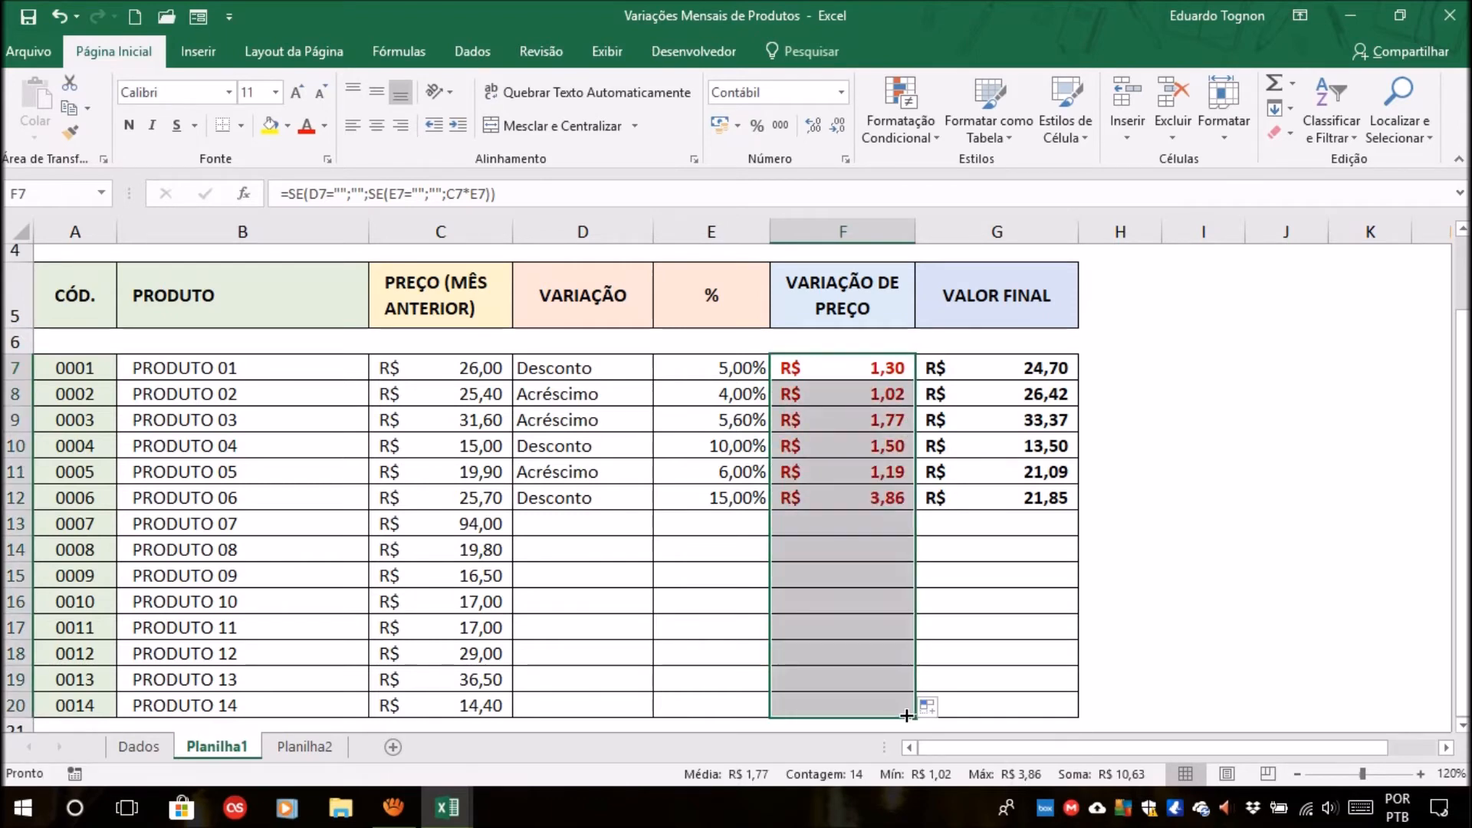
click(1241, 500)
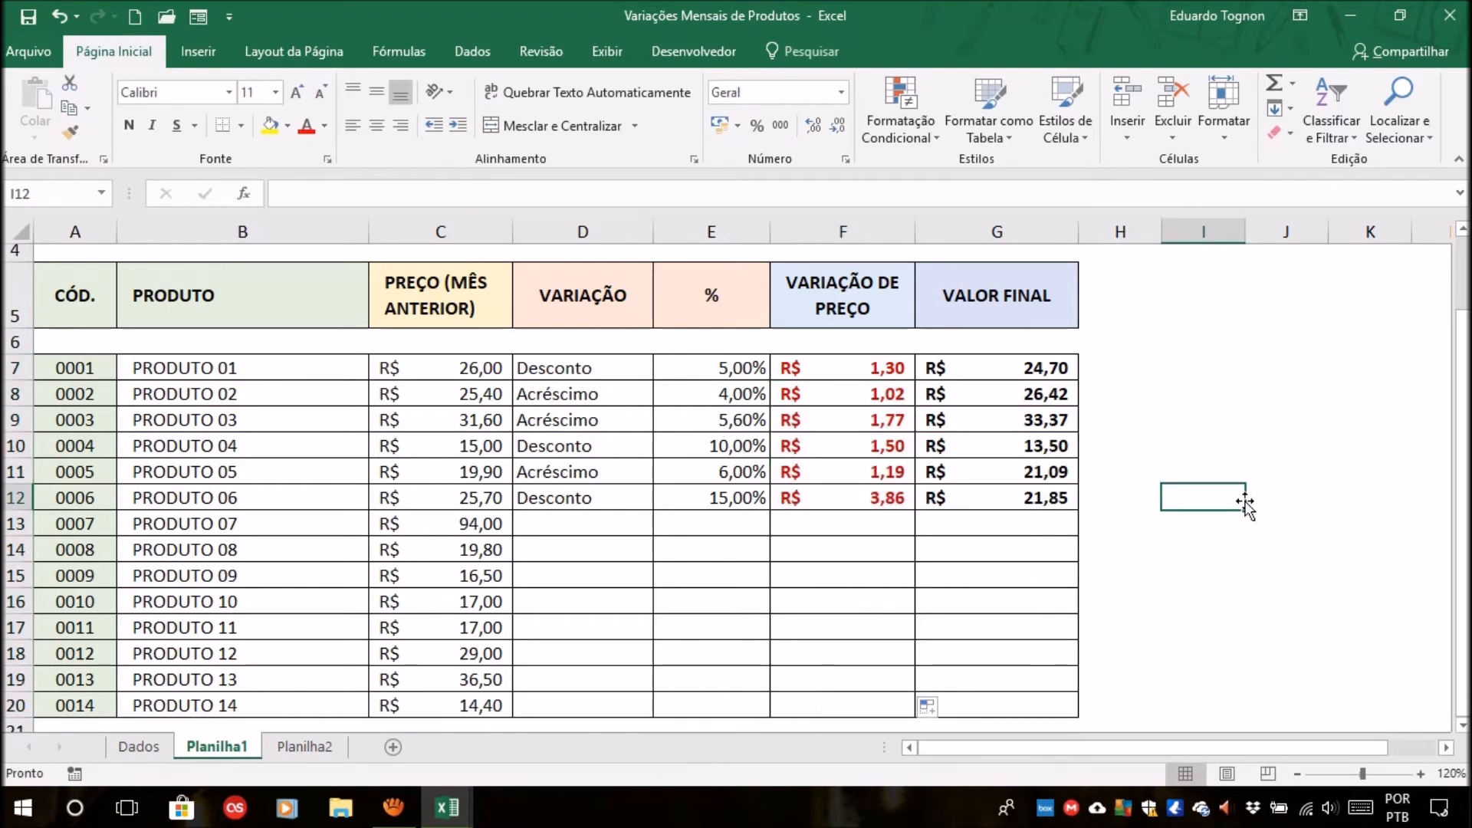
Compare the font colors of F7 and F8 with the variation types in D7 and D8.
click(799, 394)
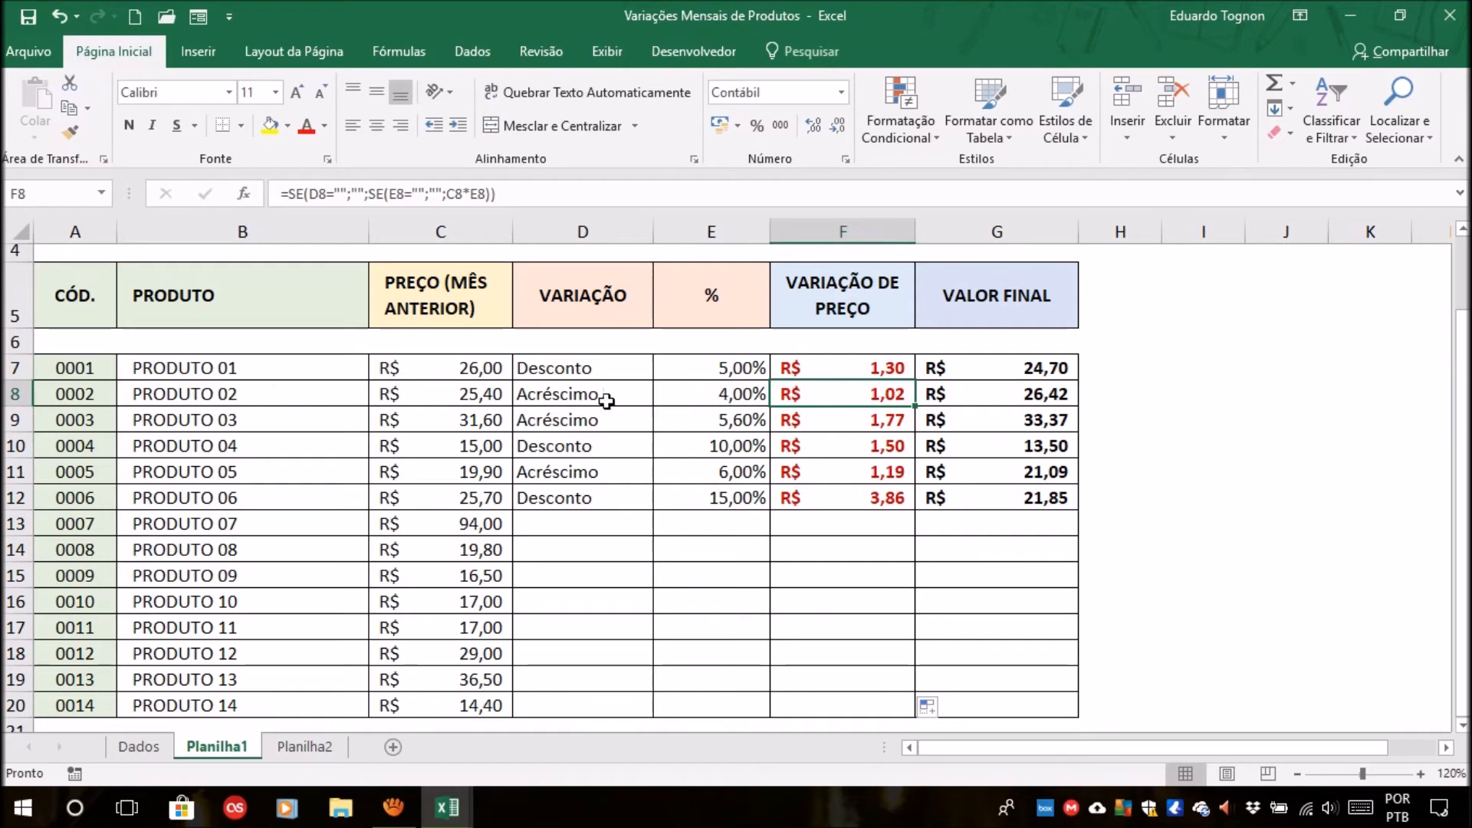
click(872, 367)
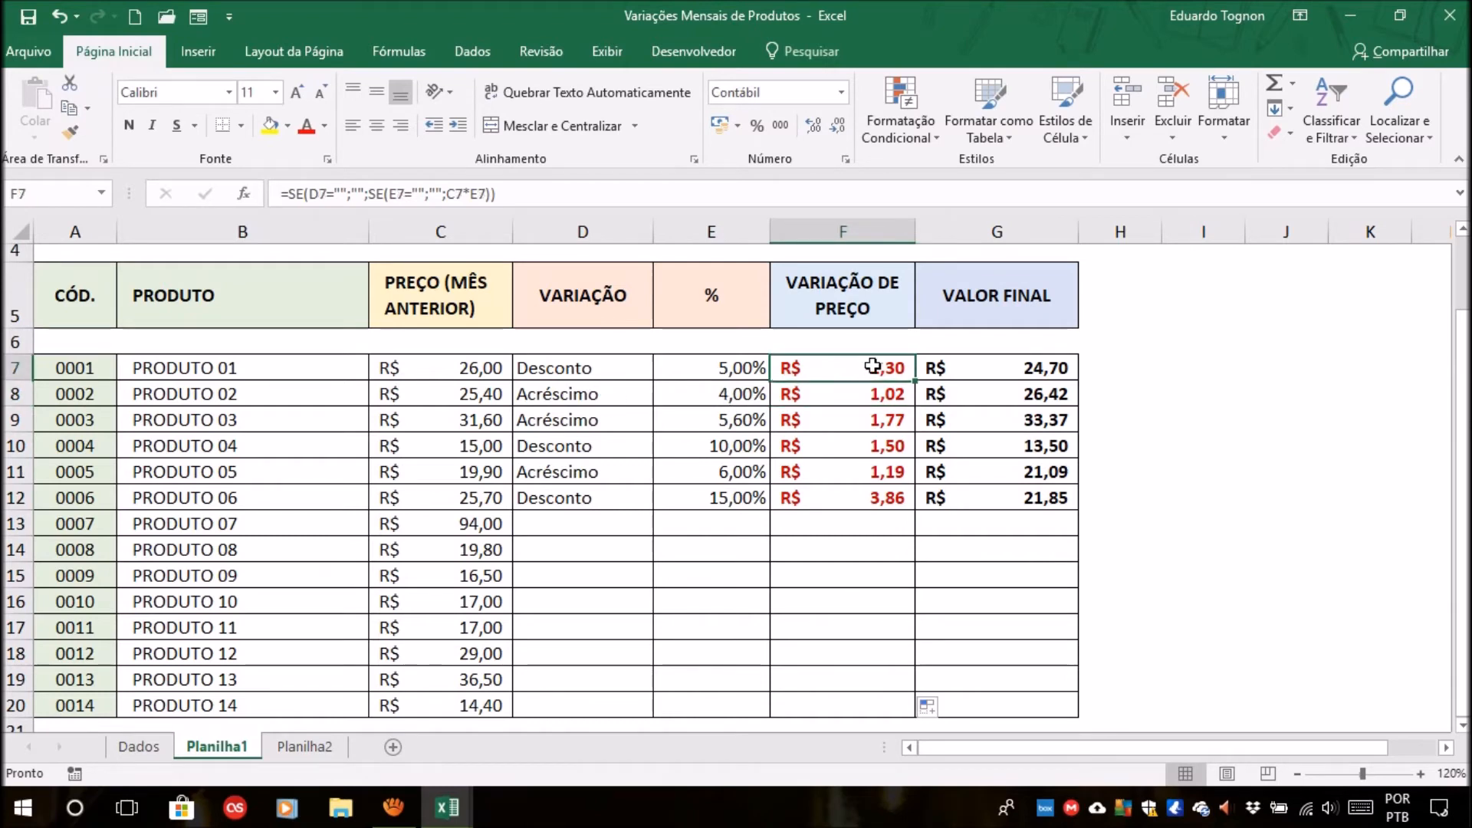
click(609, 375)
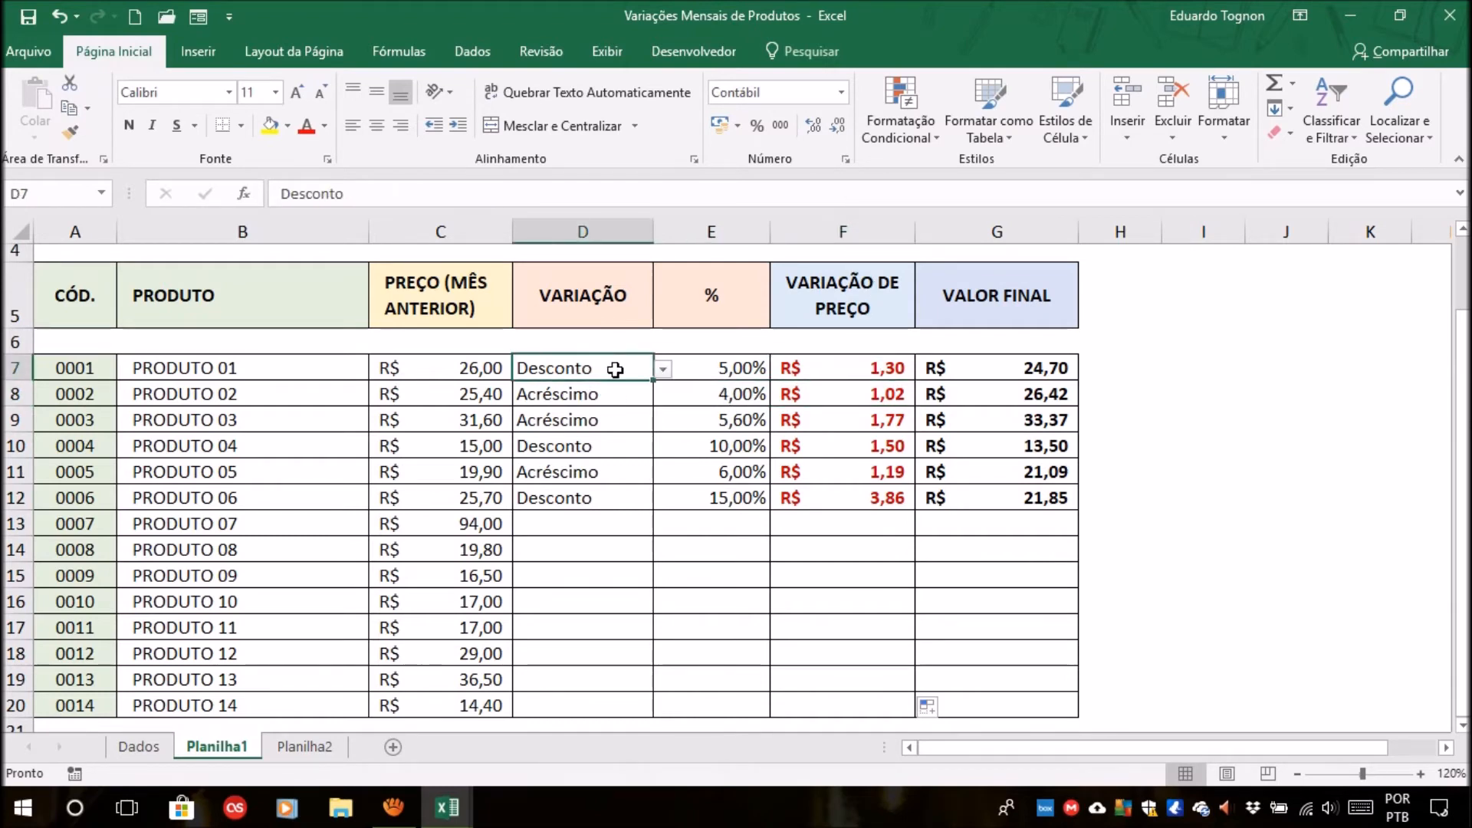
click(890, 396)
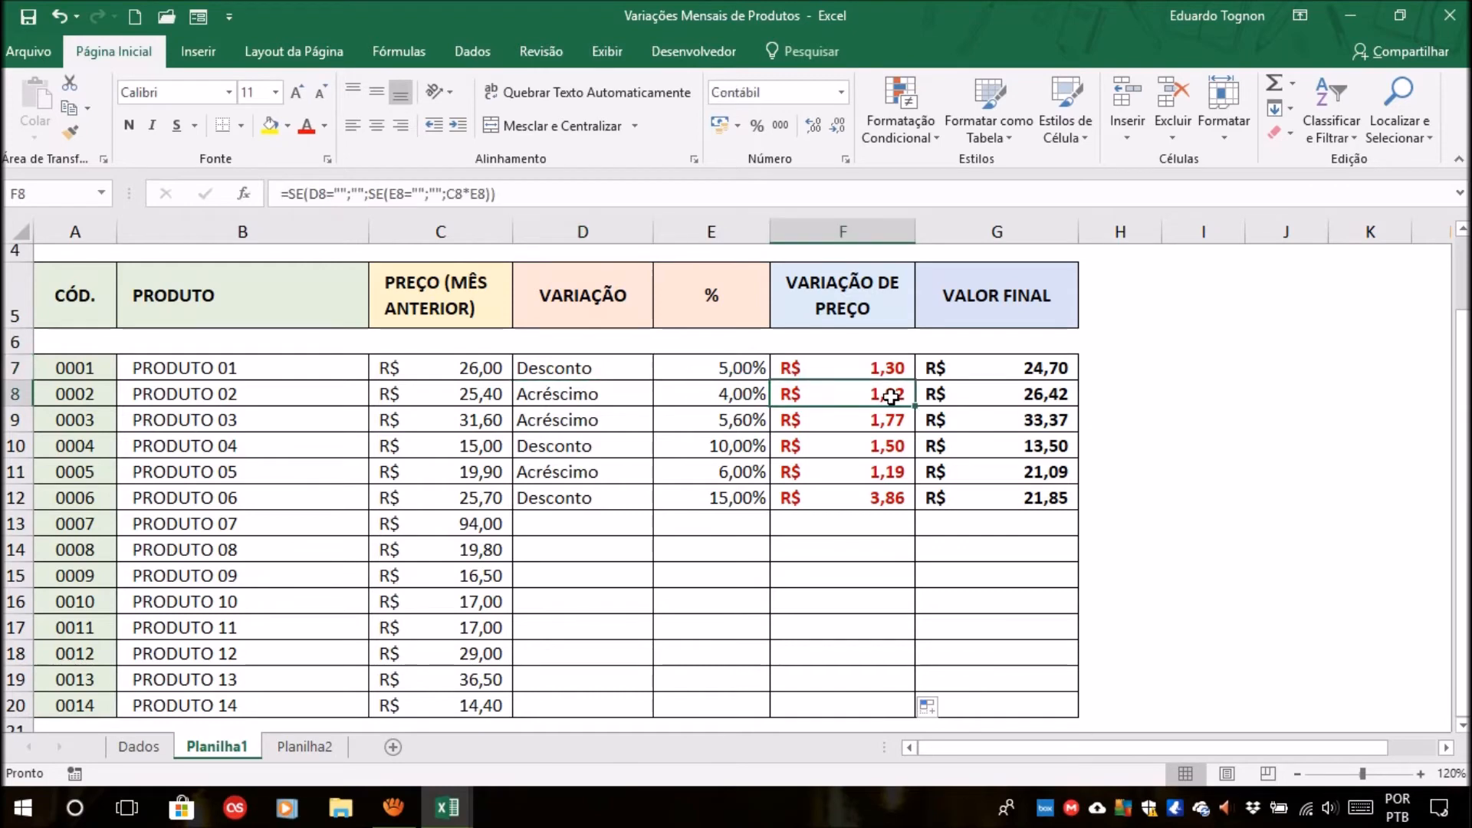
click(581, 393)
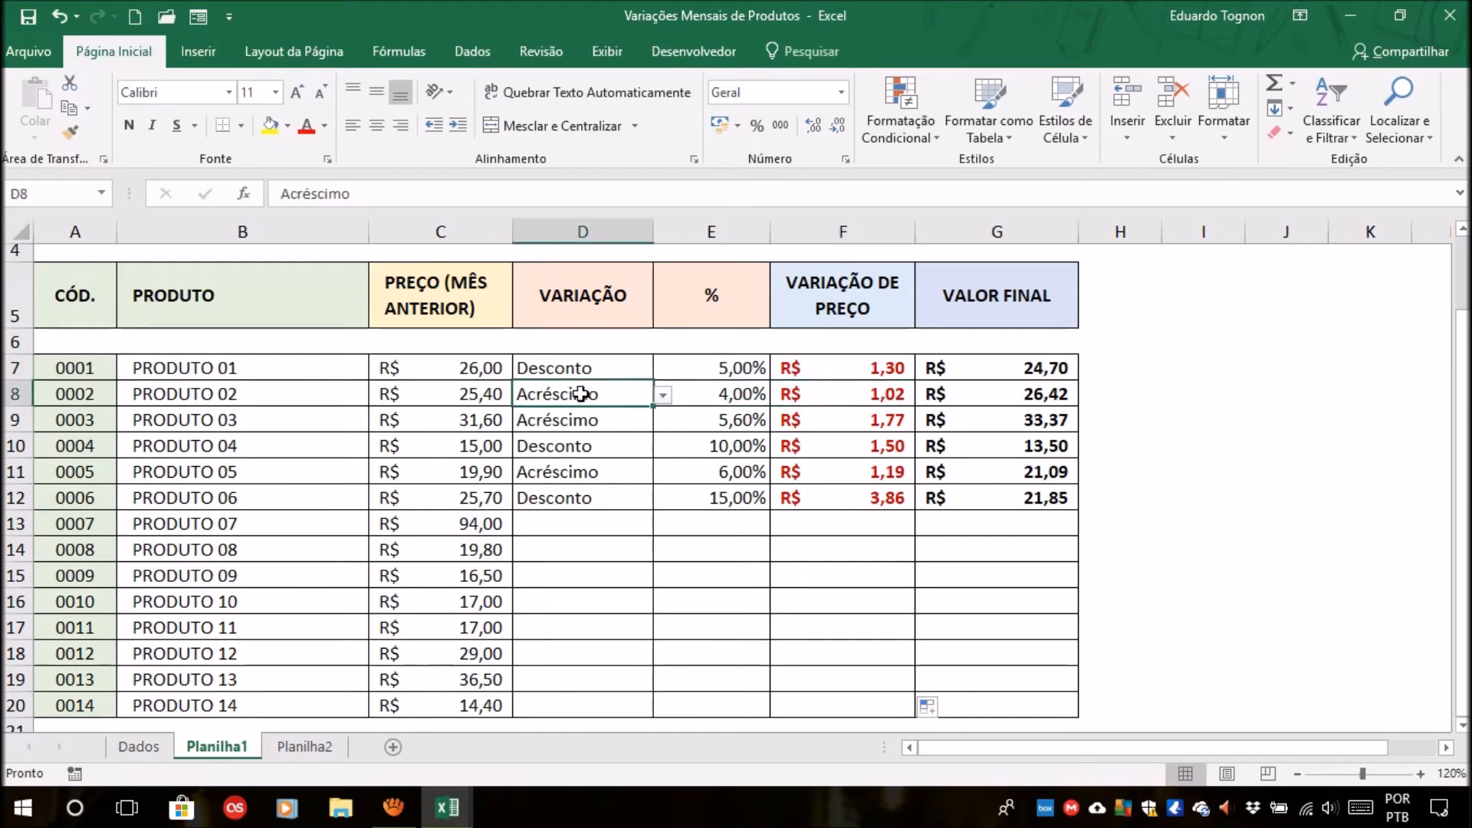
Test how column F reacts by switching the variation type in D7 to Acréscimo and back to Desconto.
click(881, 395)
click(874, 369)
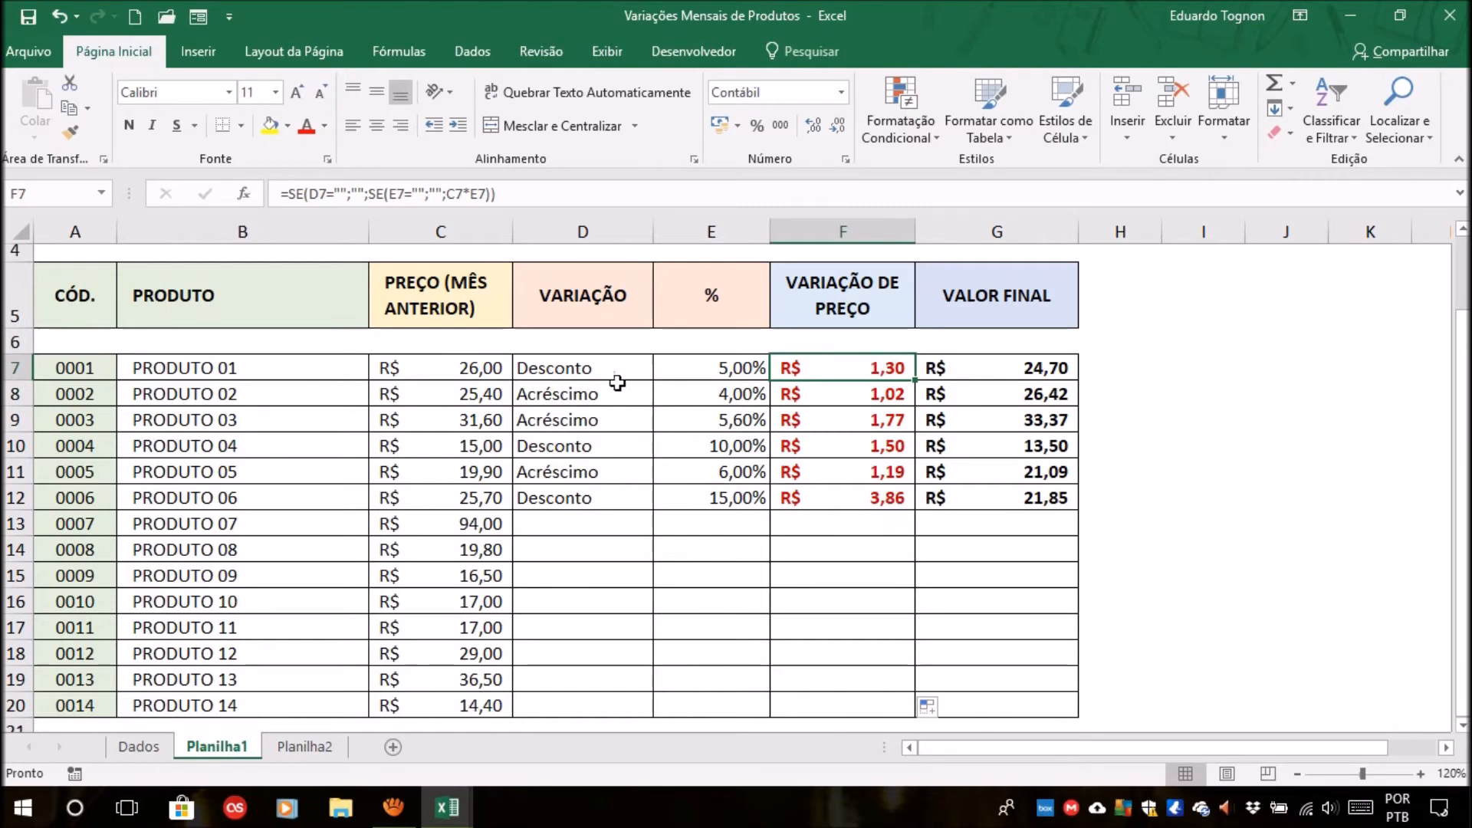
click(614, 369)
click(664, 370)
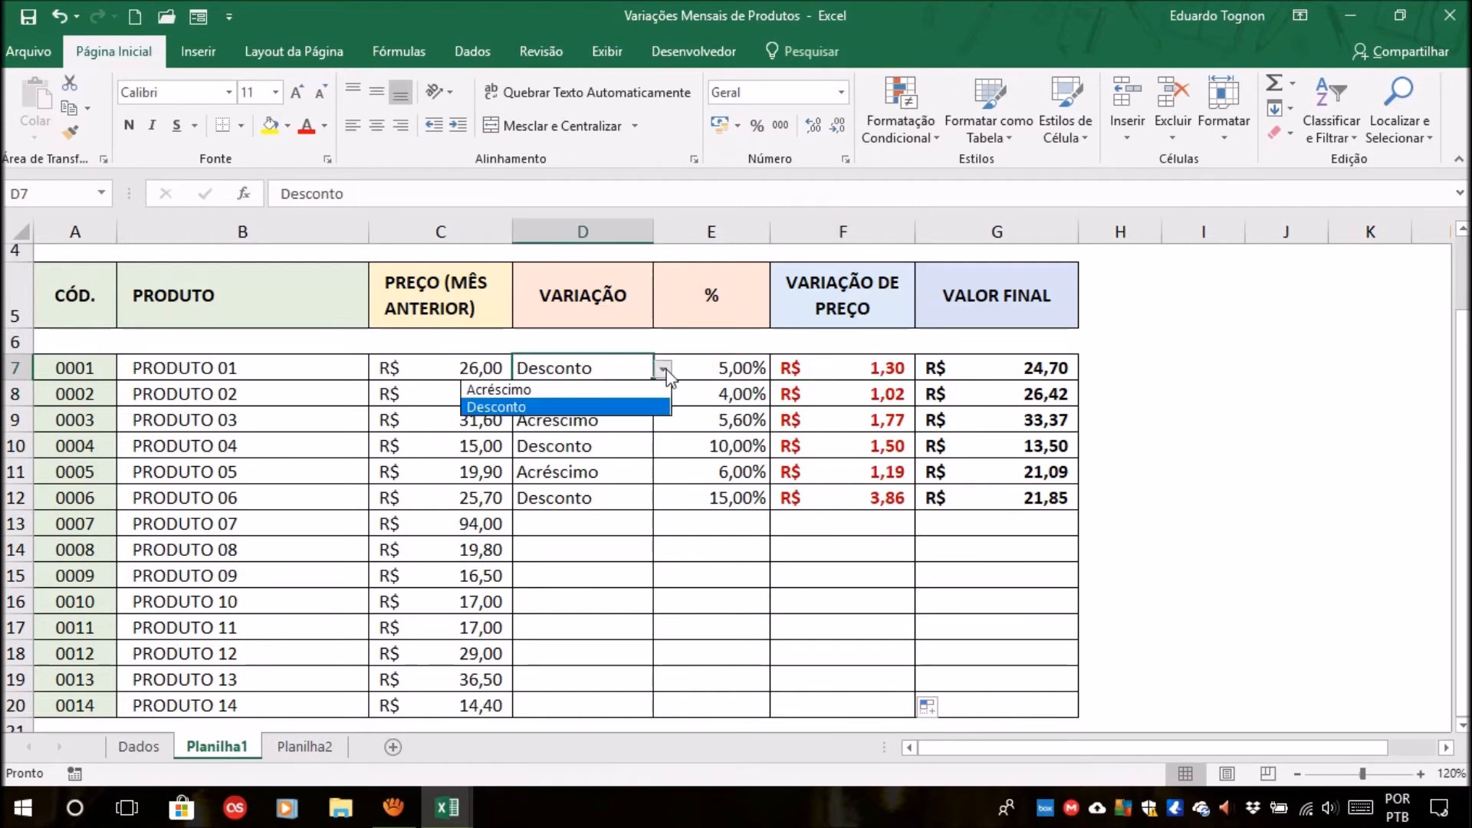
click(567, 390)
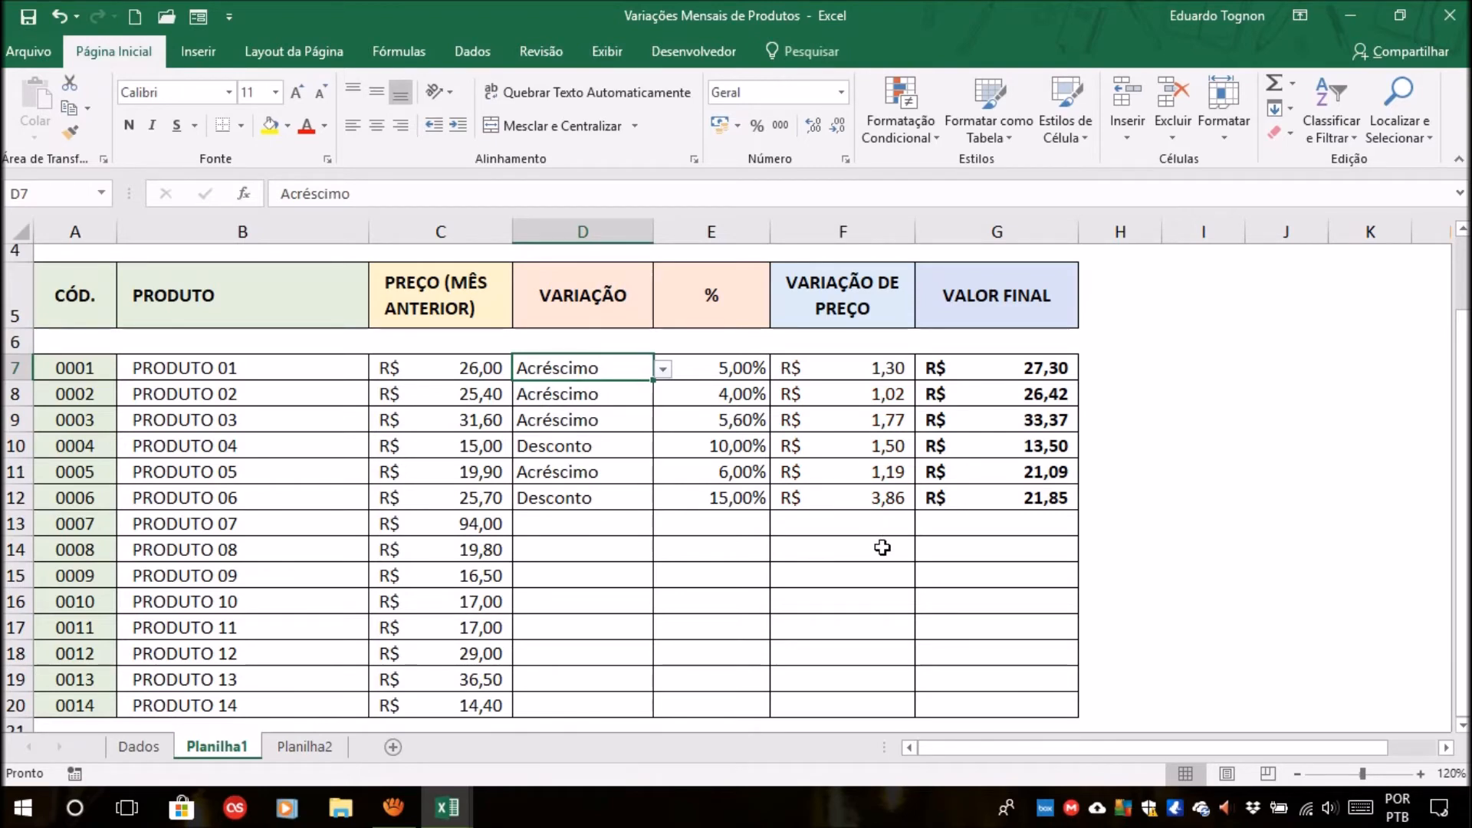
click(662, 369)
click(522, 407)
Compare the variation types in D8 and D11 with the font colors of the price variations in F7, F10 and F12.
click(603, 397)
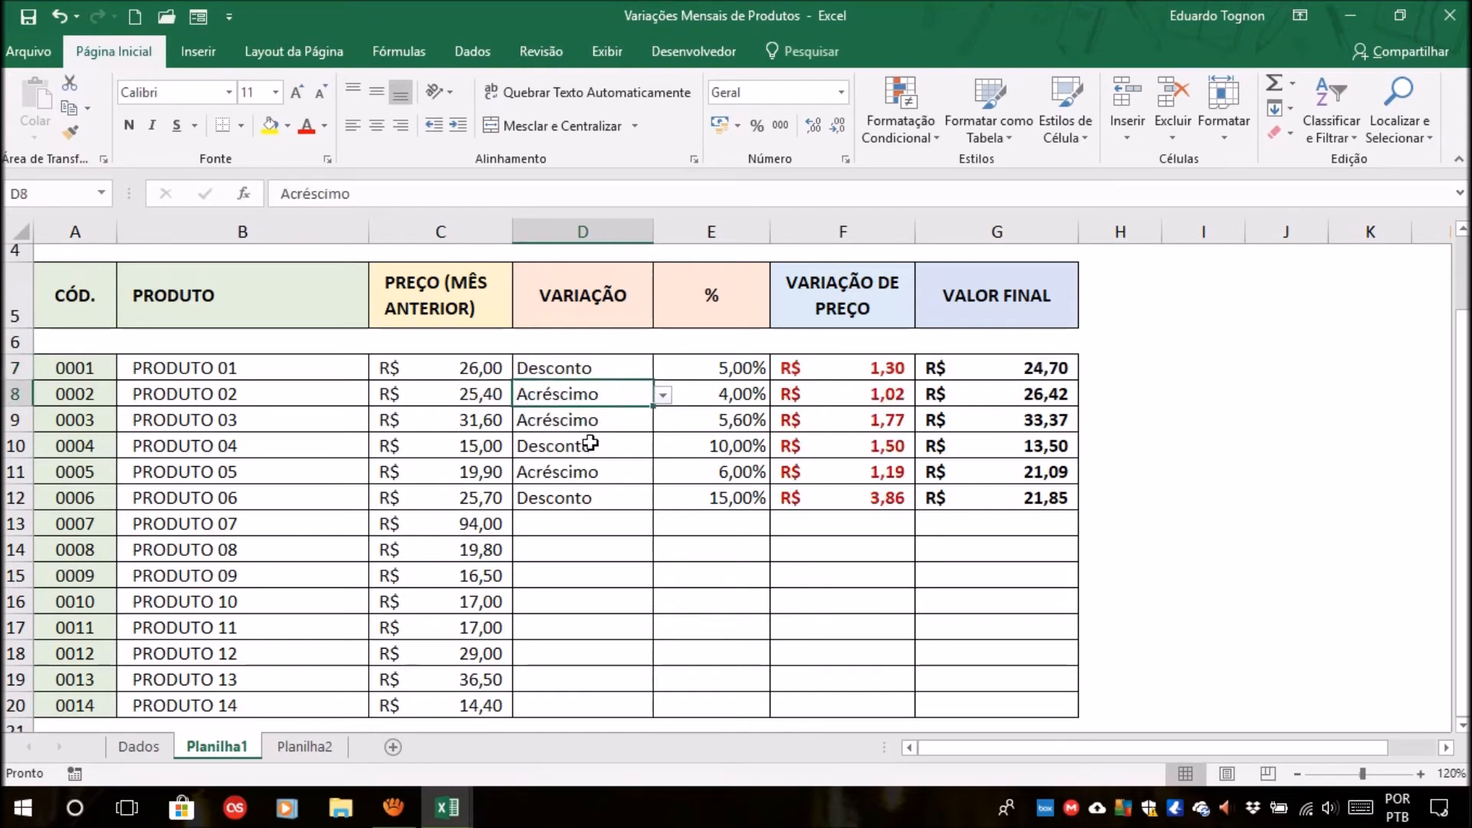
click(578, 473)
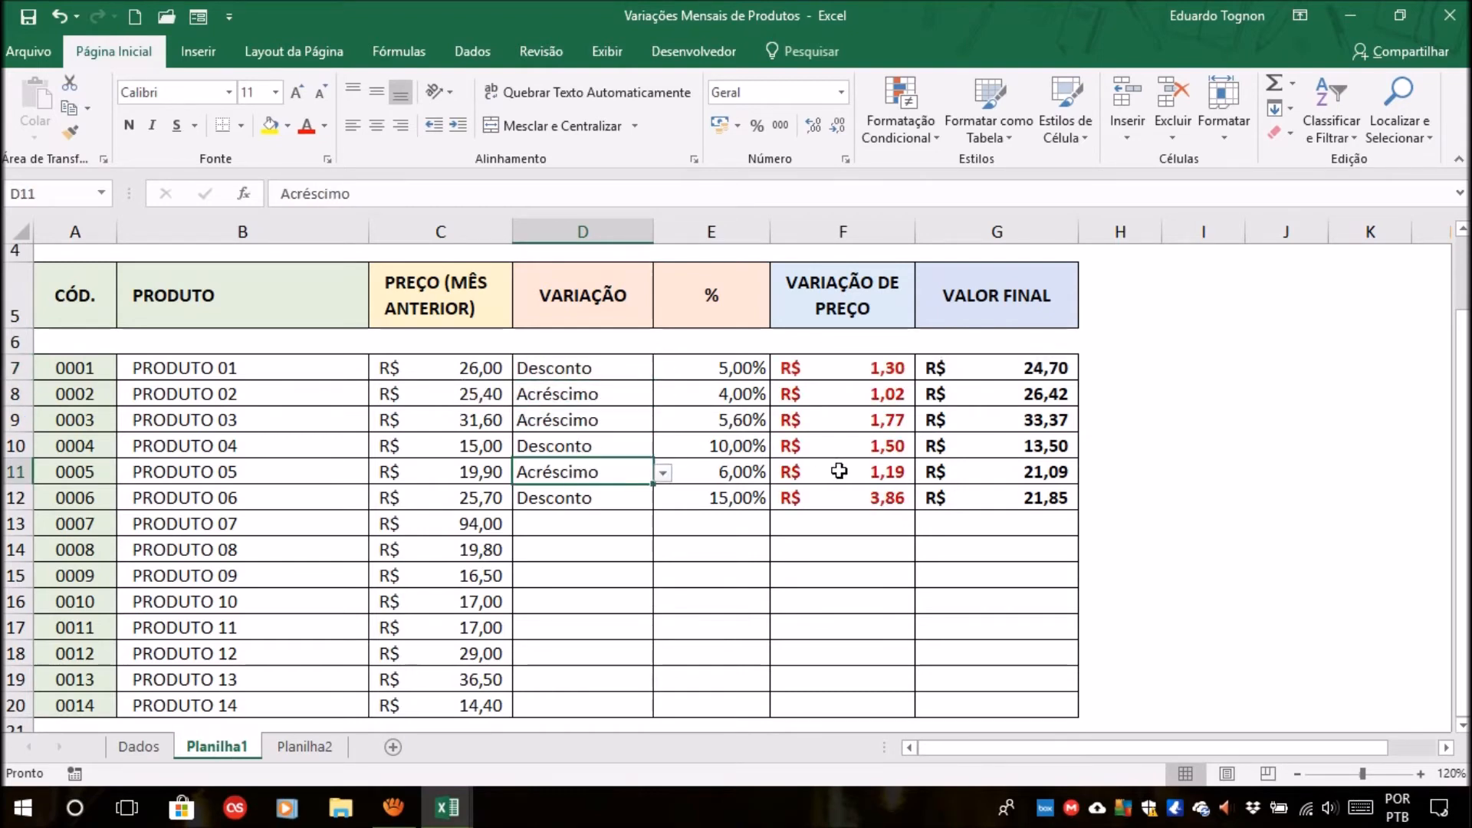
click(867, 371)
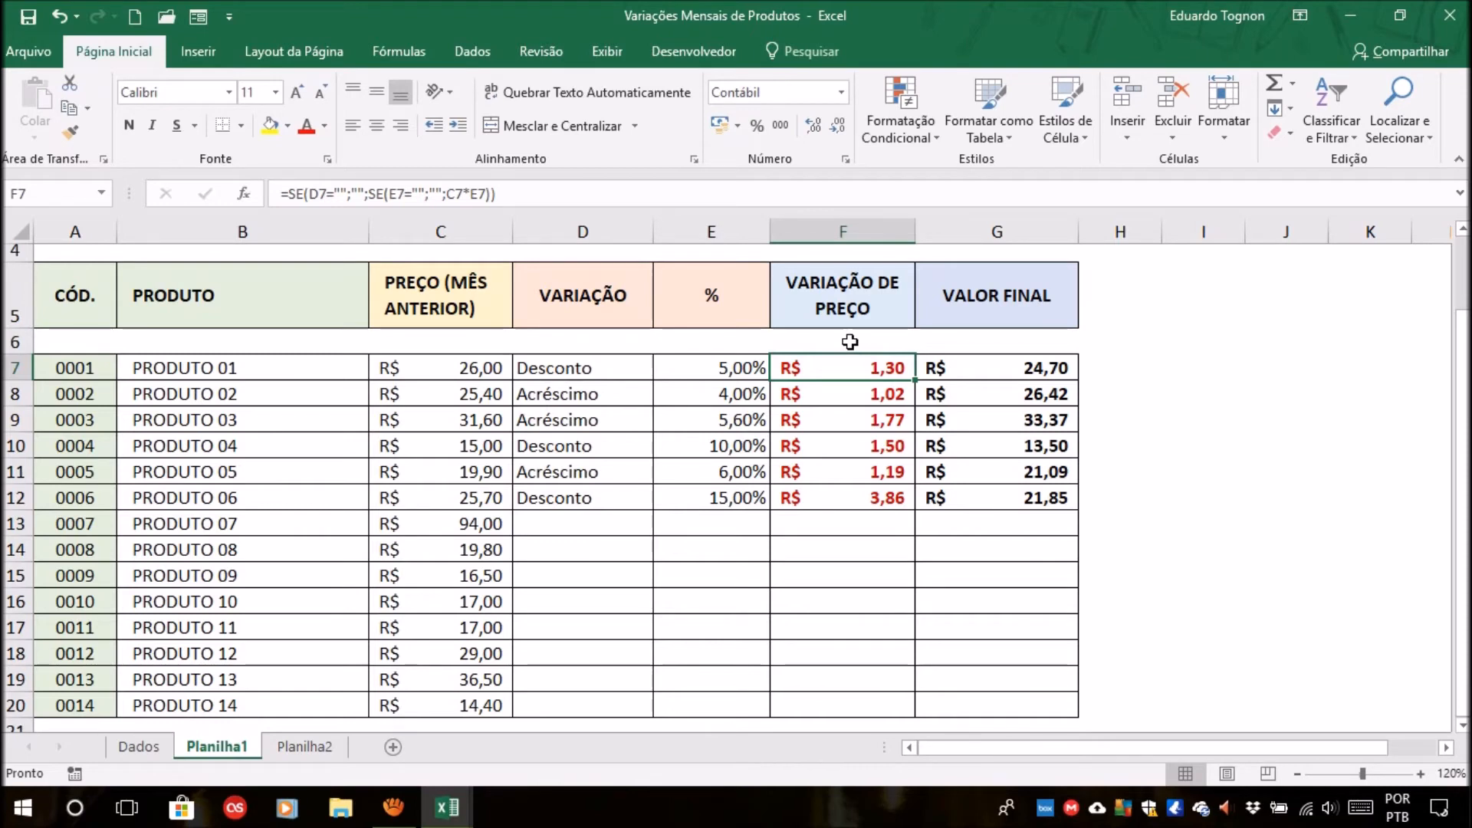
click(891, 104)
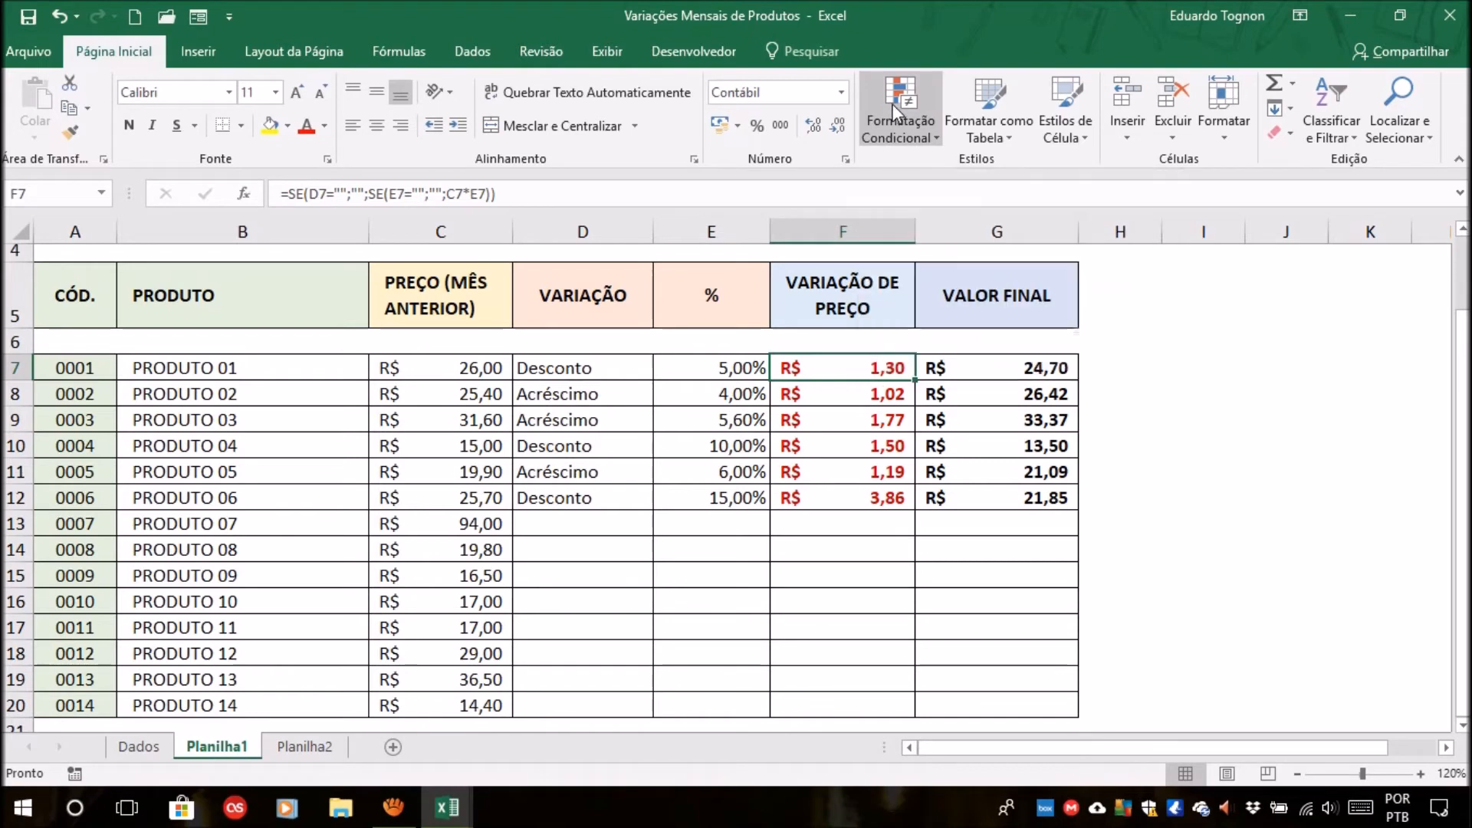
click(822, 365)
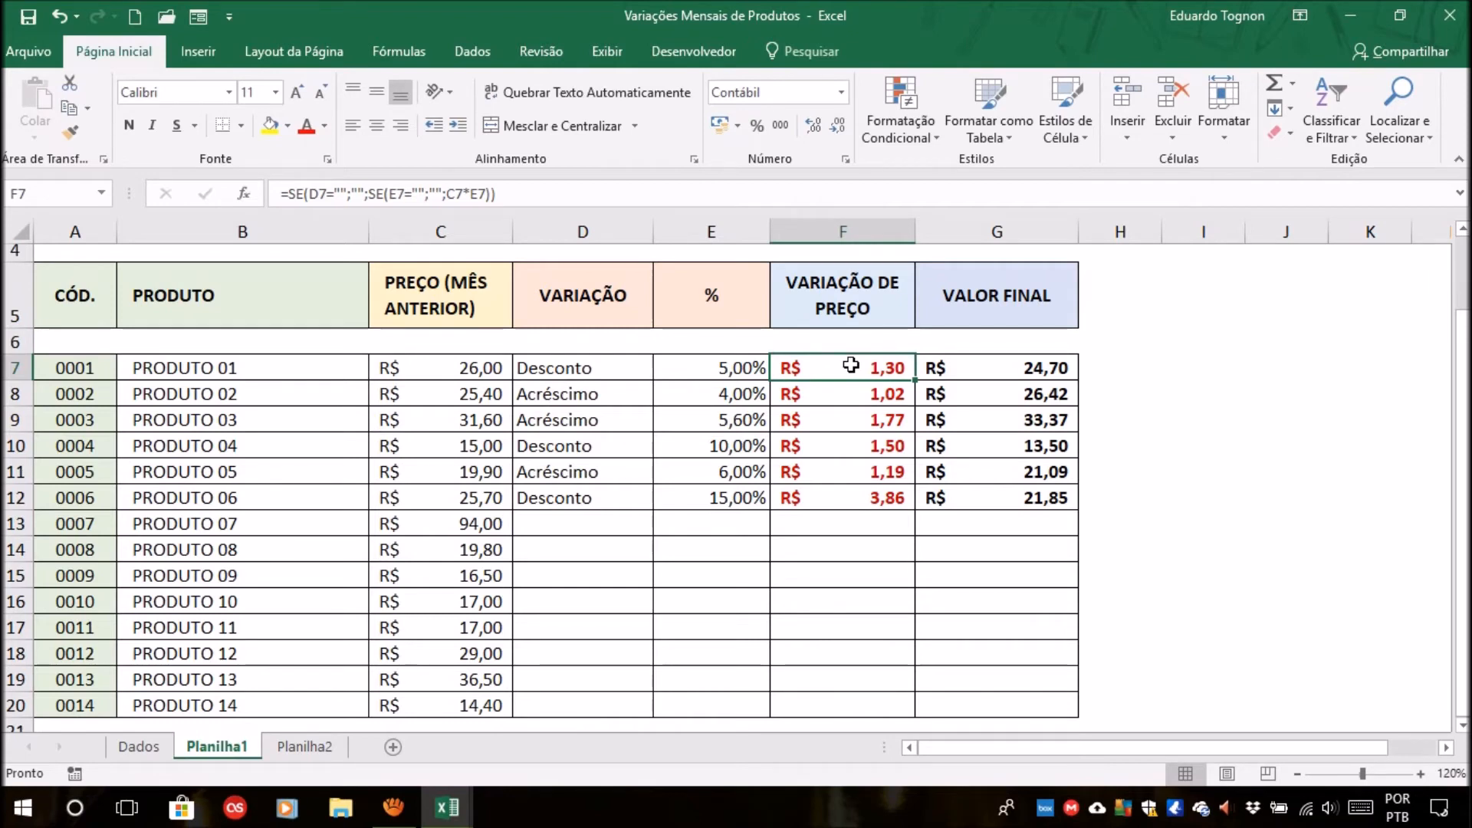
click(846, 449)
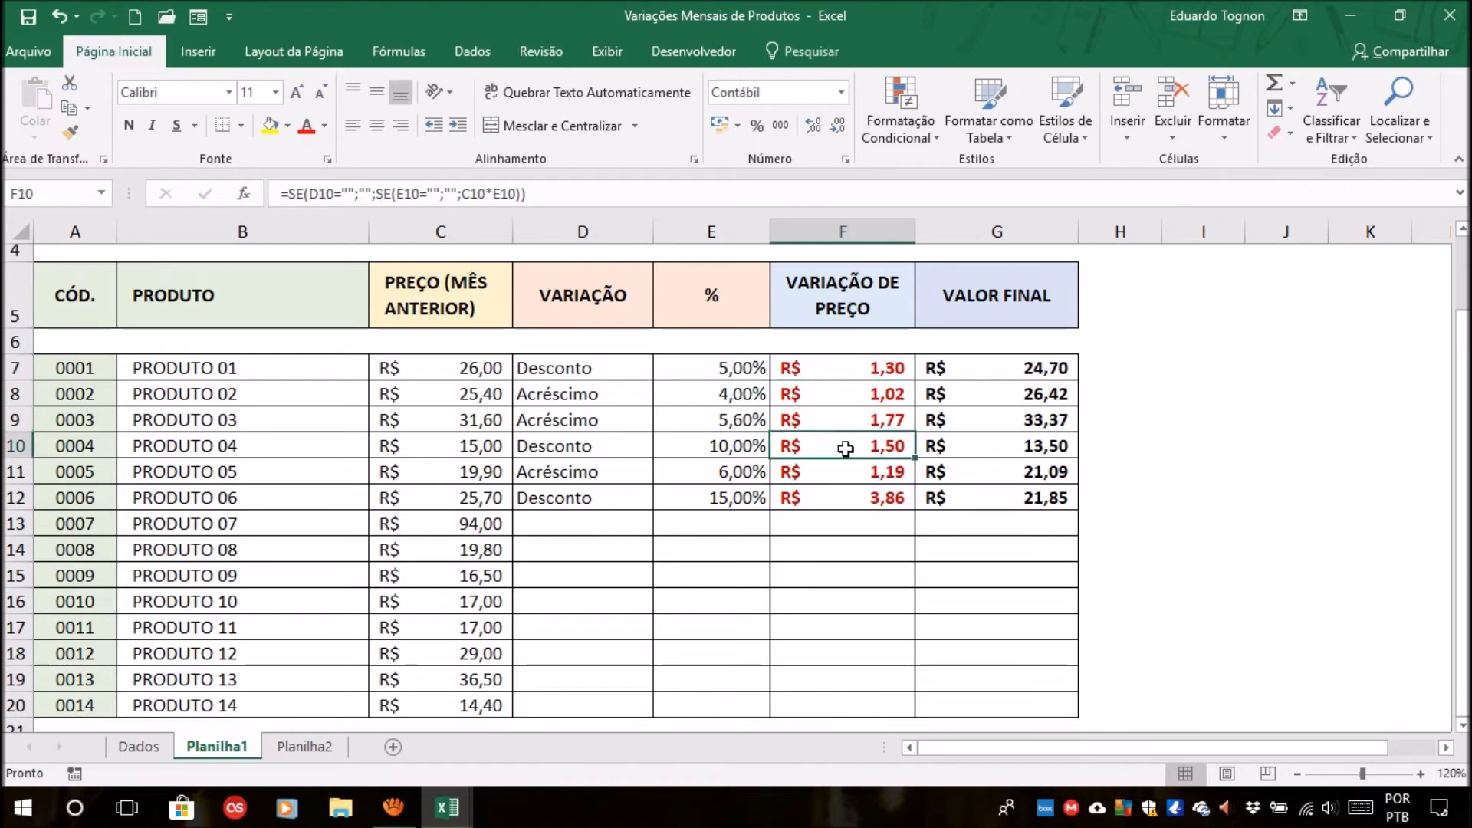
click(841, 490)
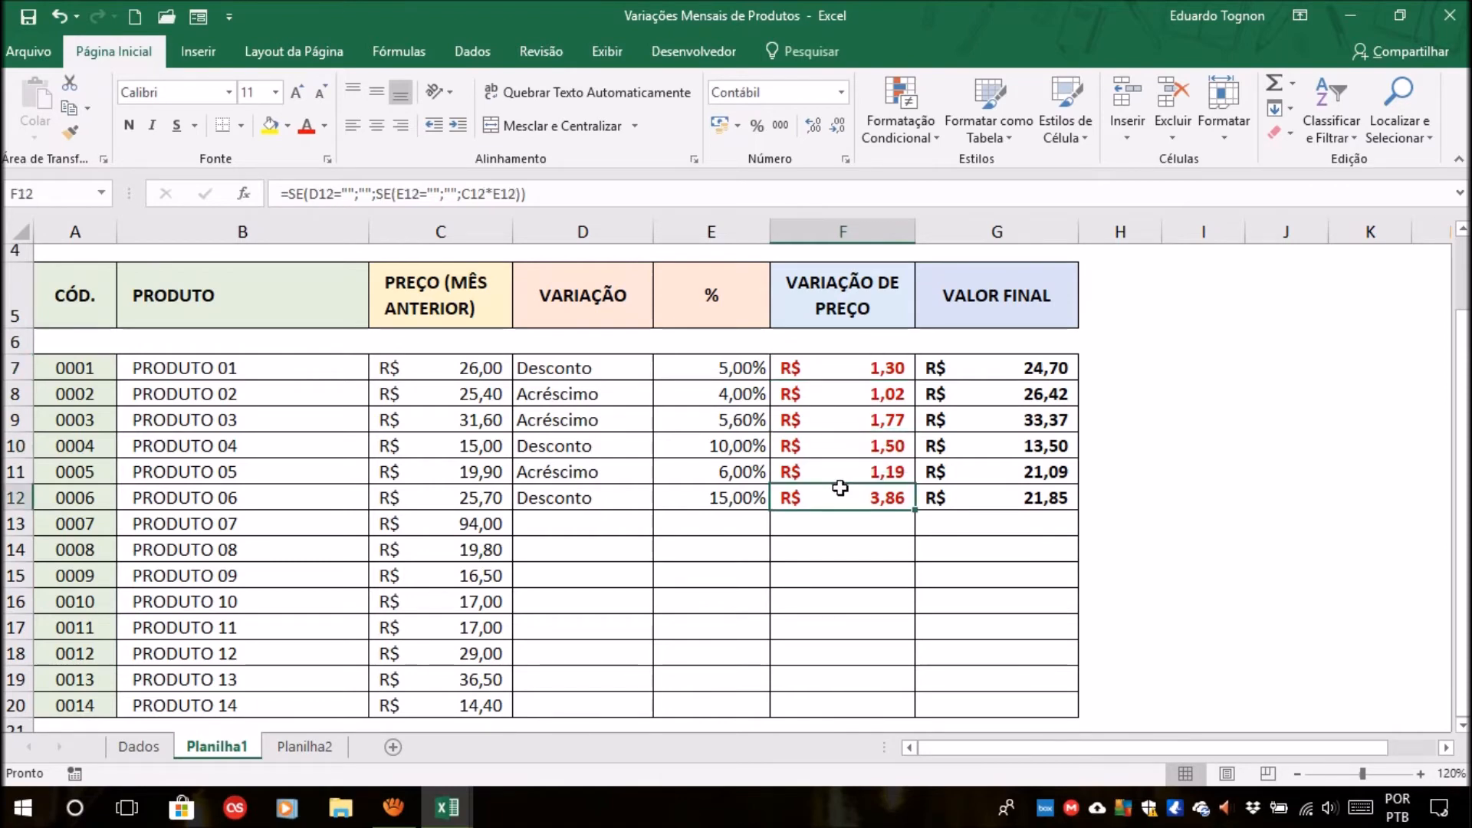
Open the conditional formatting rules manager for F7 and place it below the first product rows.
click(863, 370)
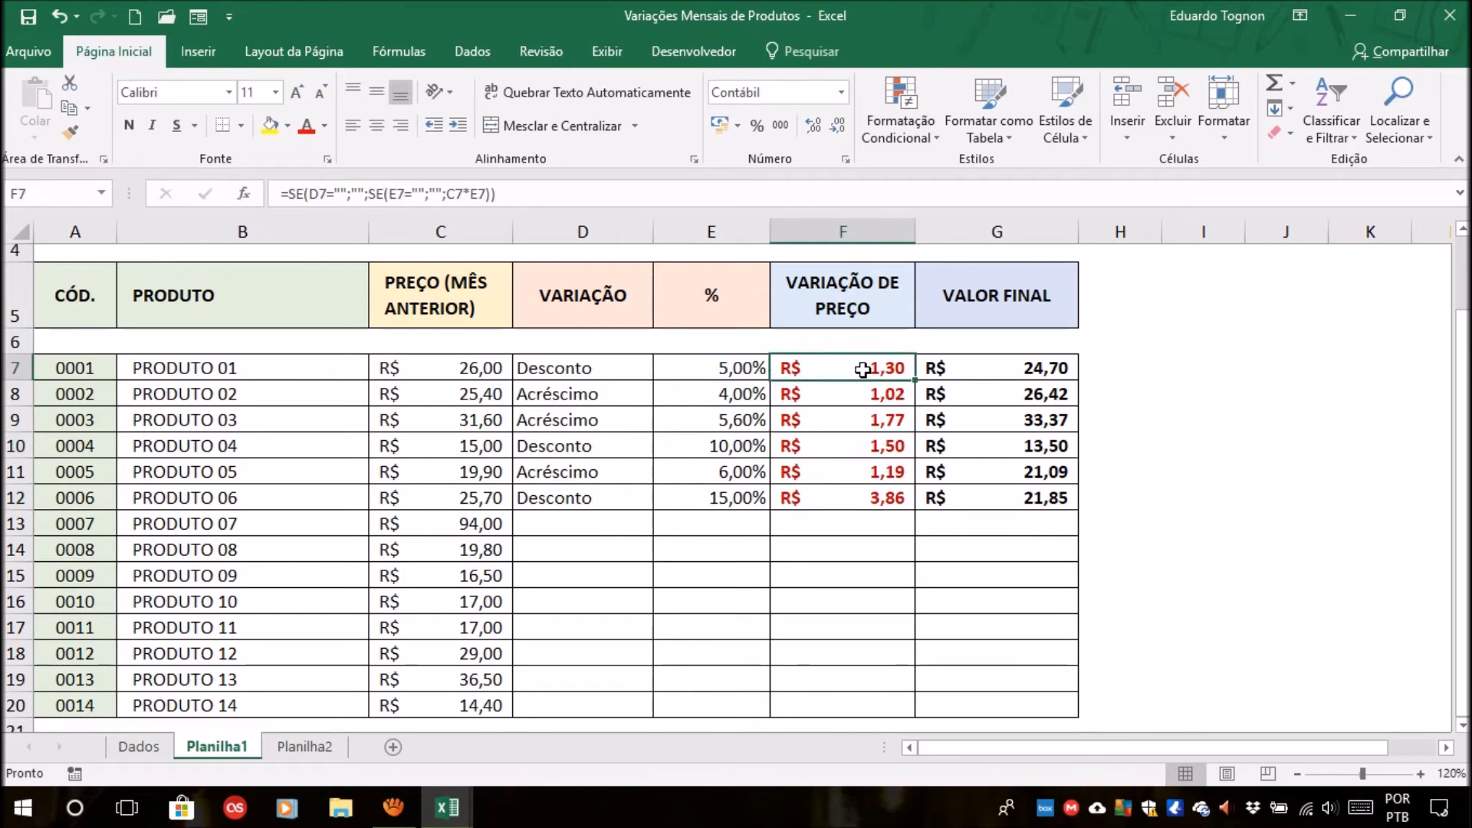
click(904, 99)
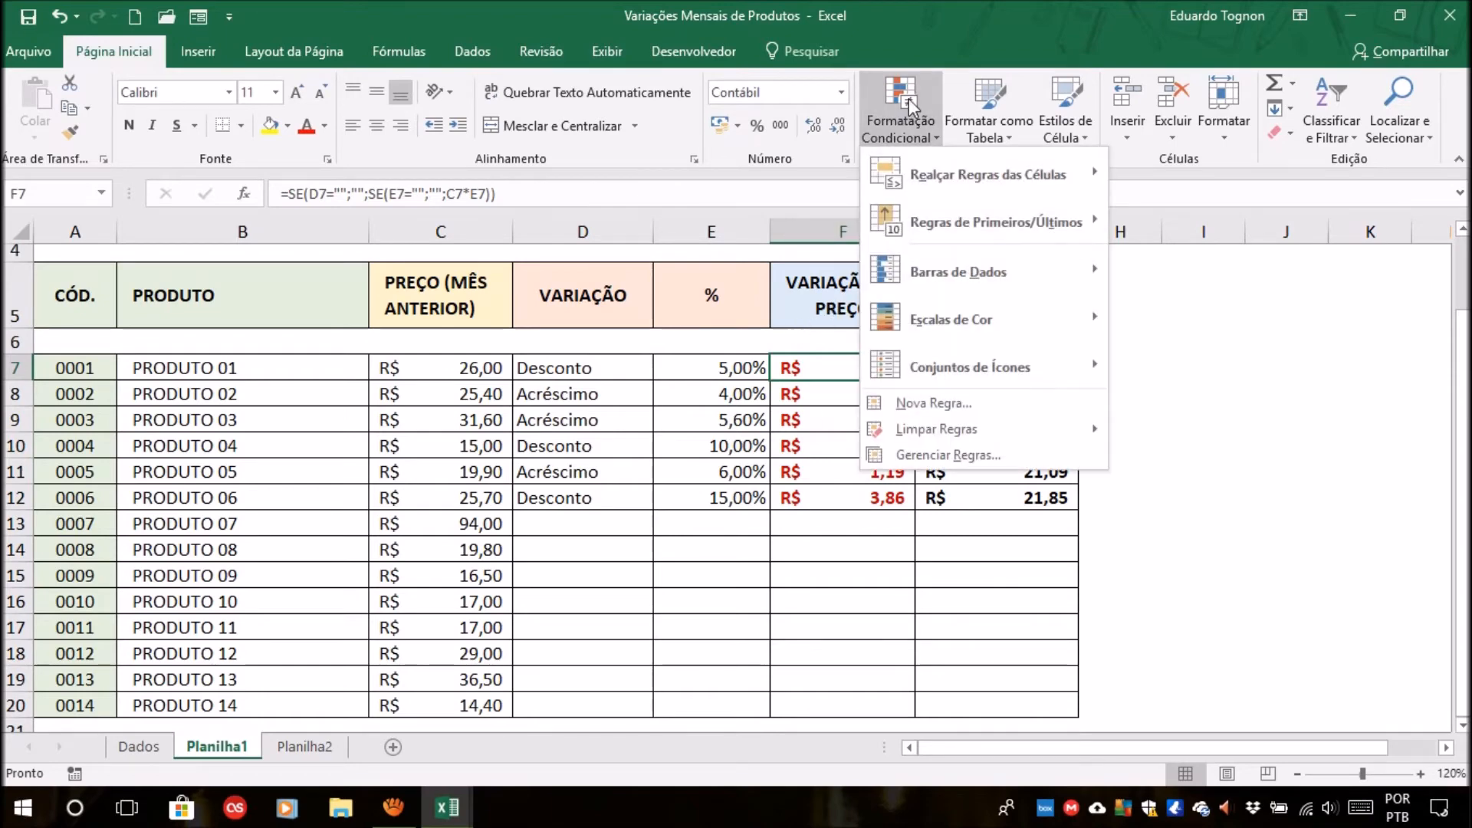
click(935, 452)
drag(928, 121, 721, 429)
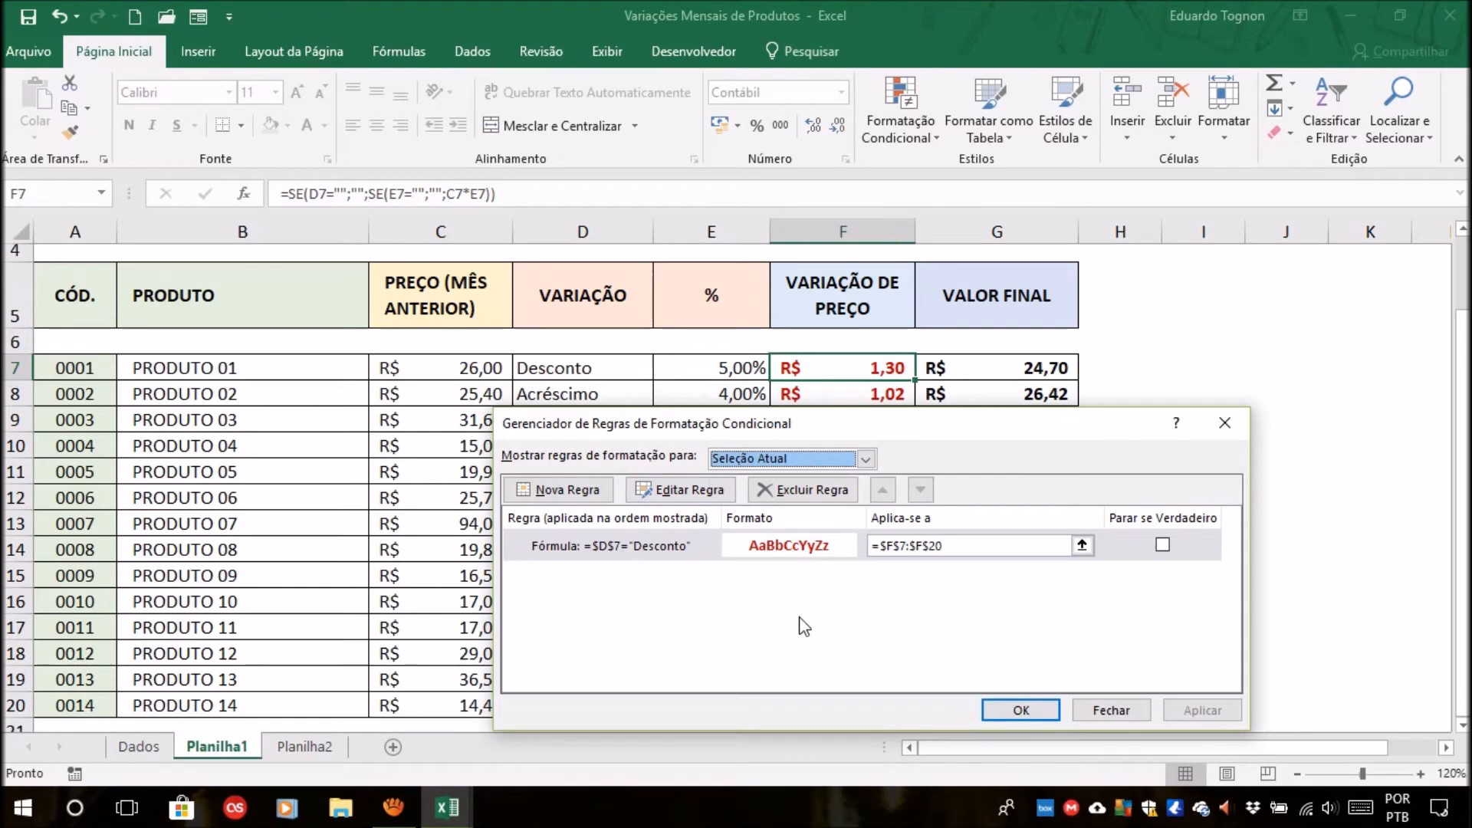
Make the Desconto rule's cell reference relative by changing its formula to =D7="Desconto", and apply the edited rule.
click(661, 547)
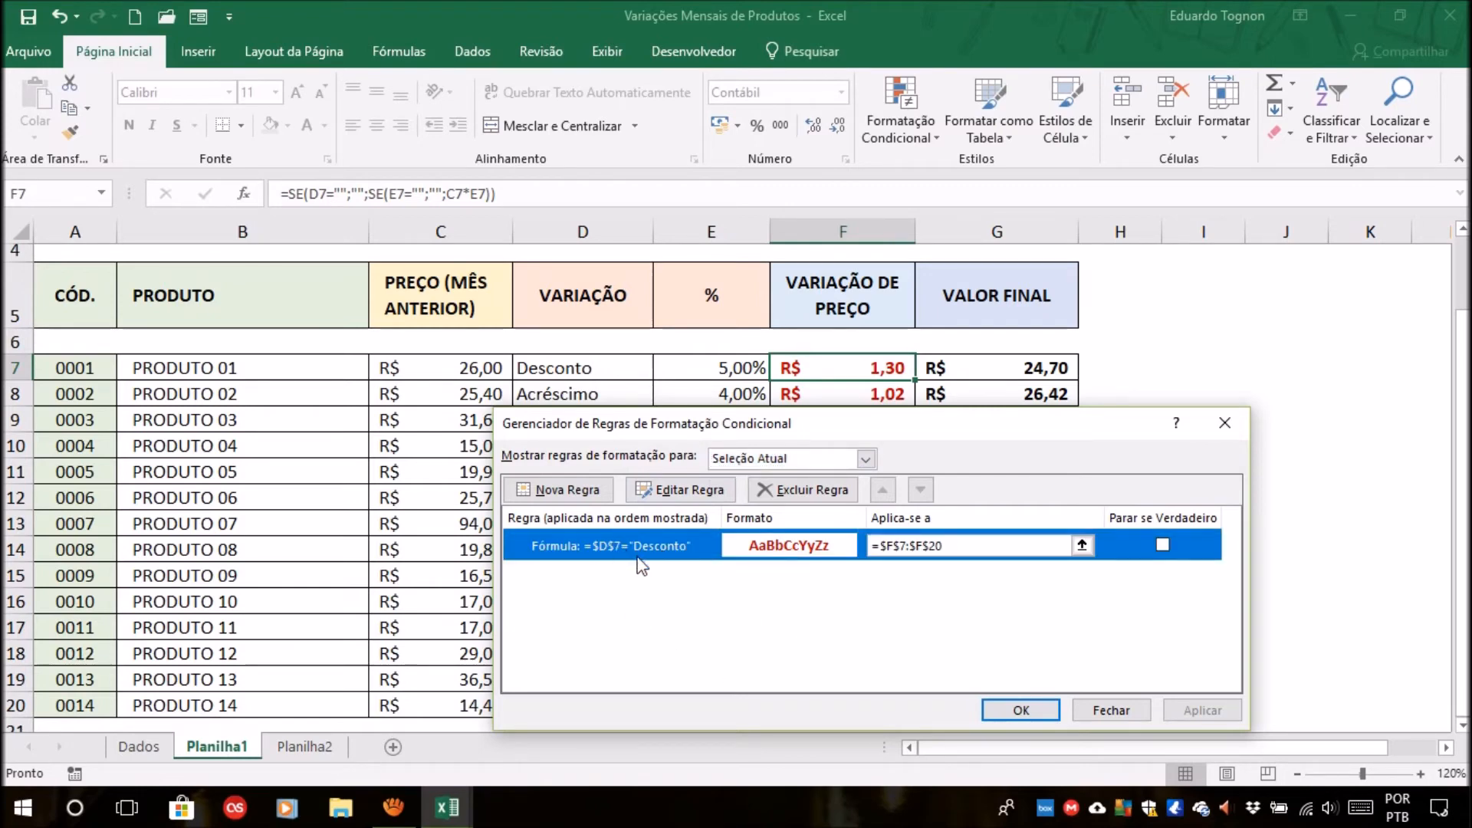
click(681, 490)
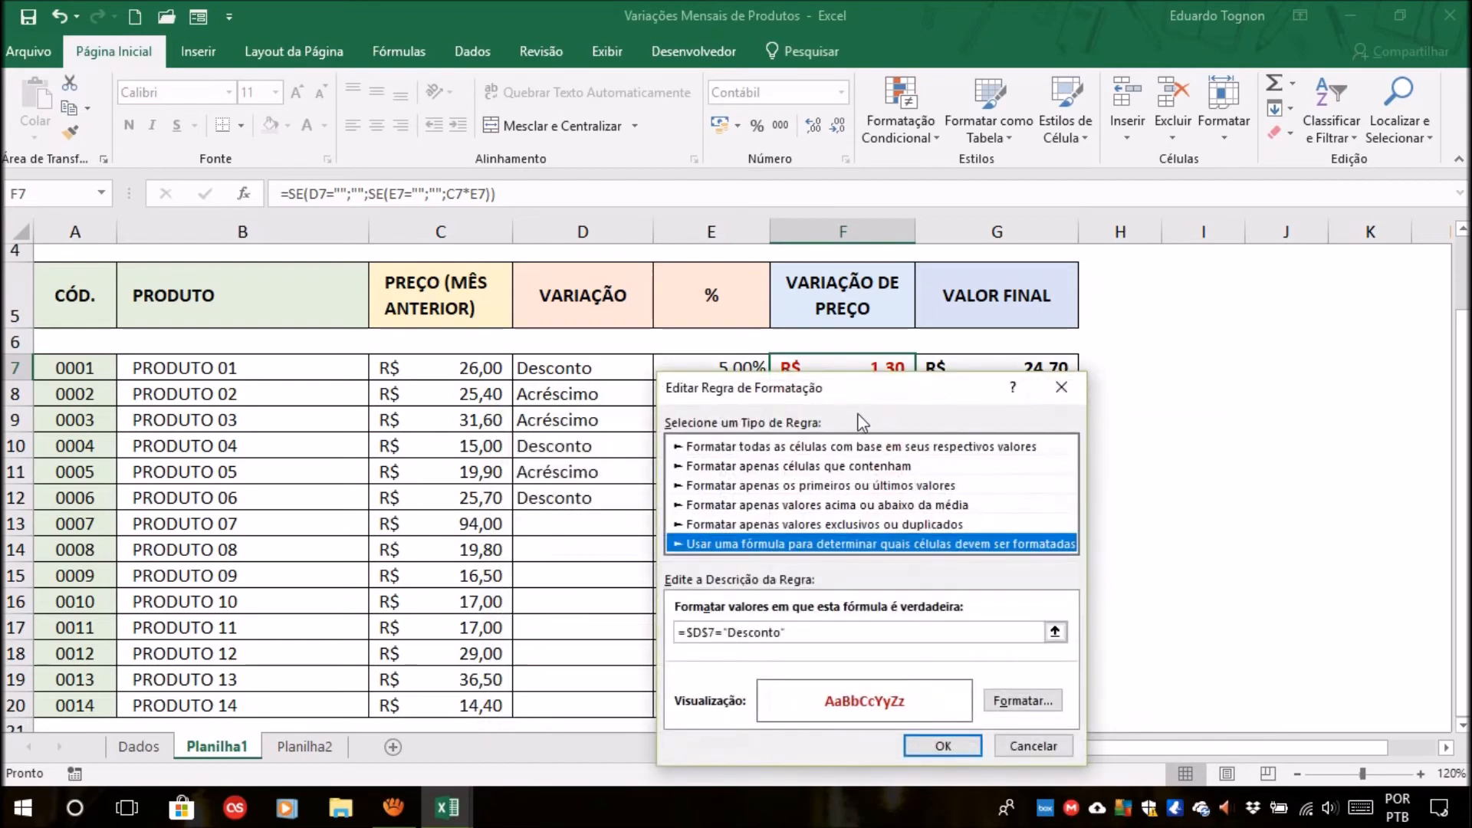
drag(874, 384, 1061, 92)
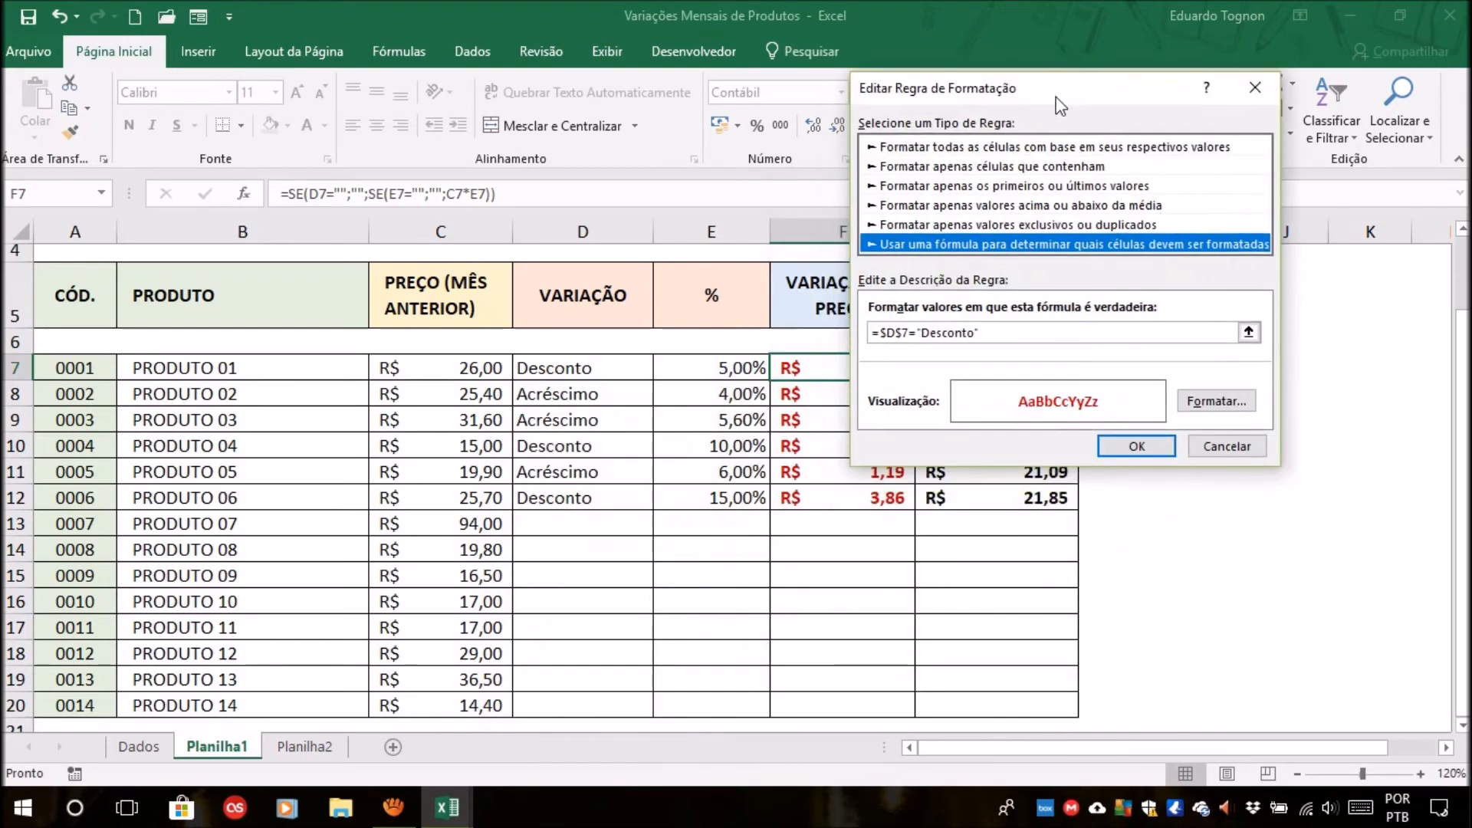
click(888, 334)
key(BackSpace)
key(Right)
key(Delete)
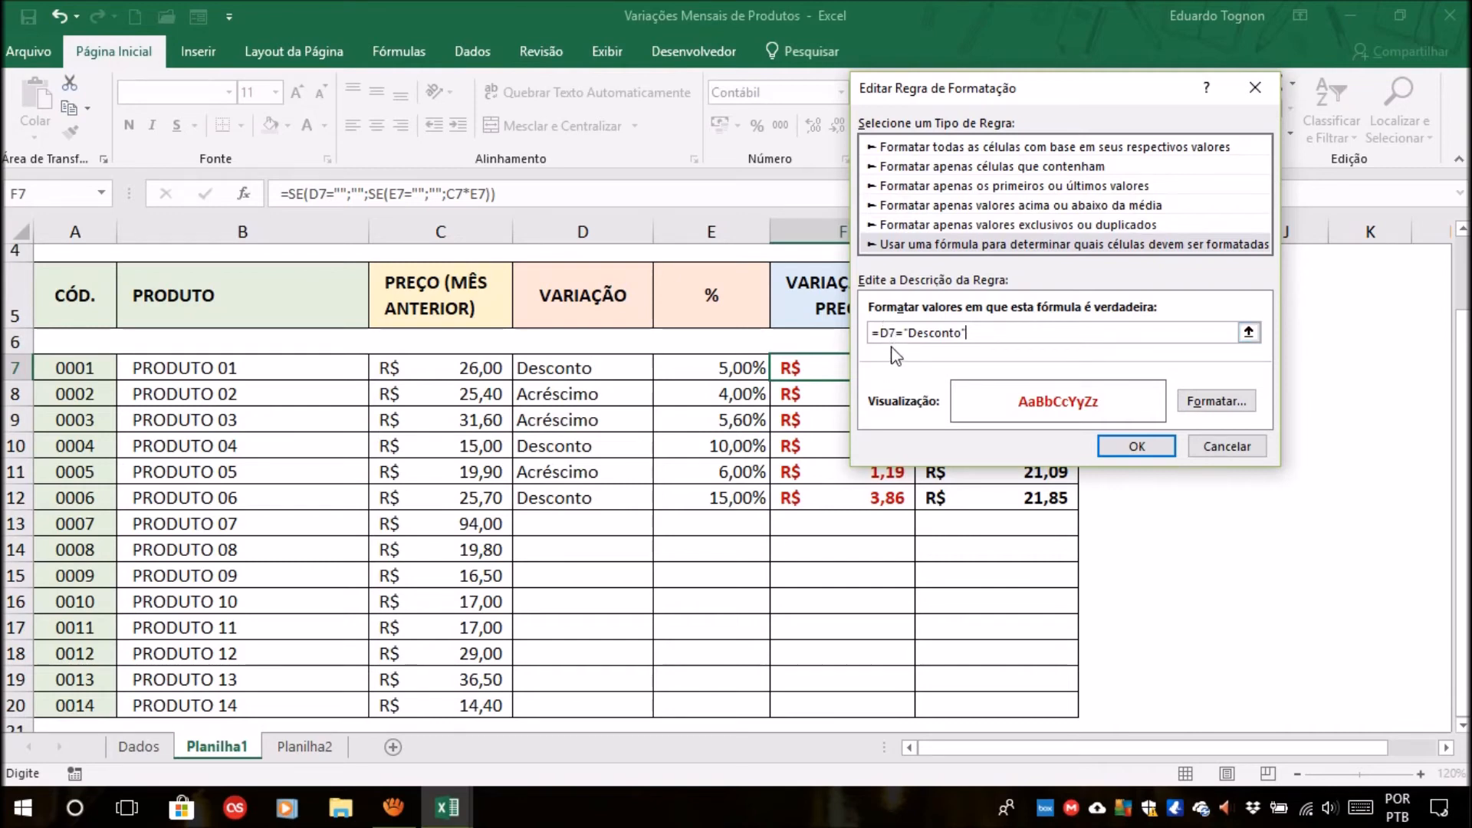
click(1136, 446)
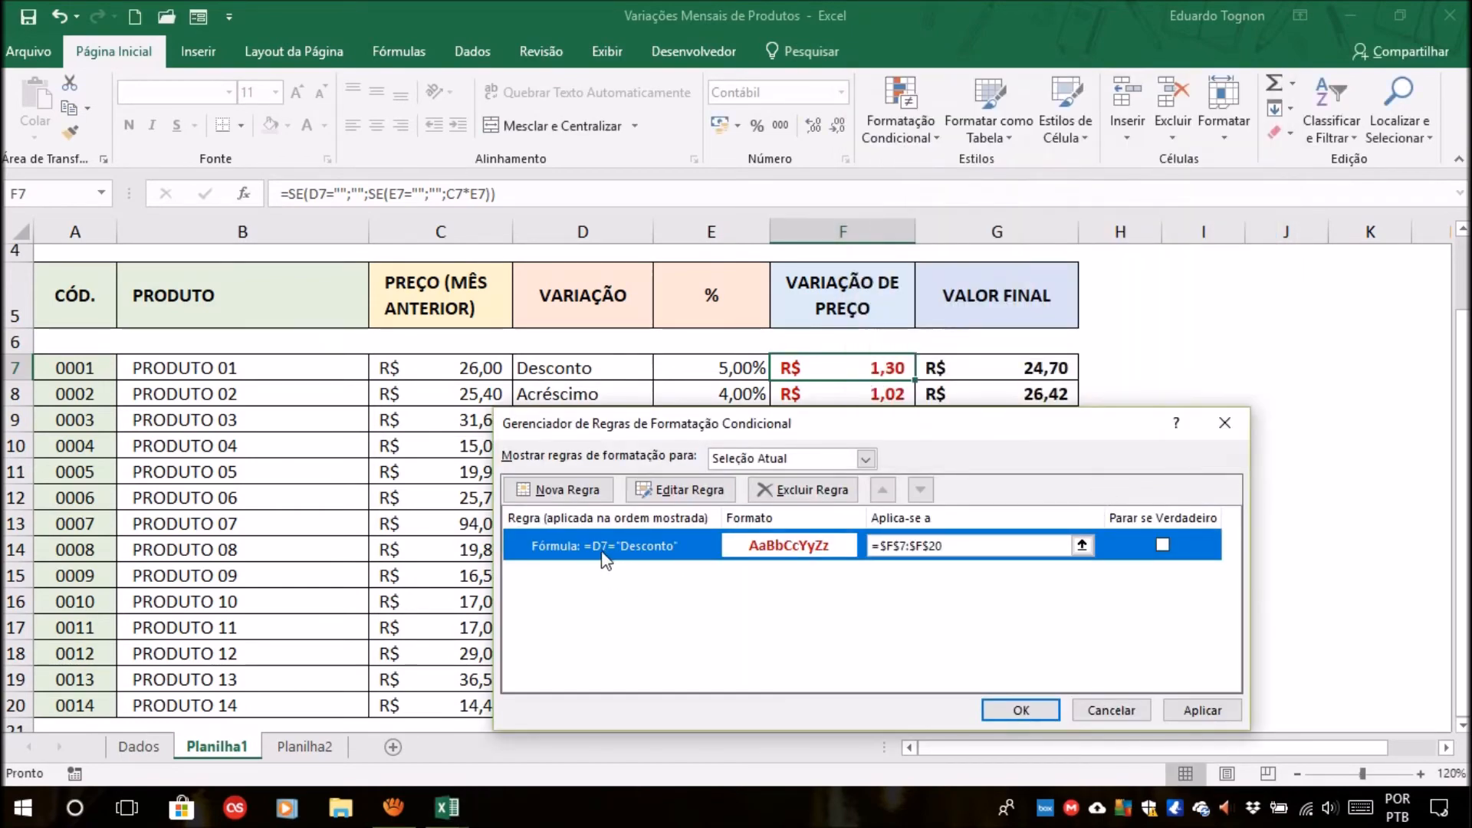
click(1020, 710)
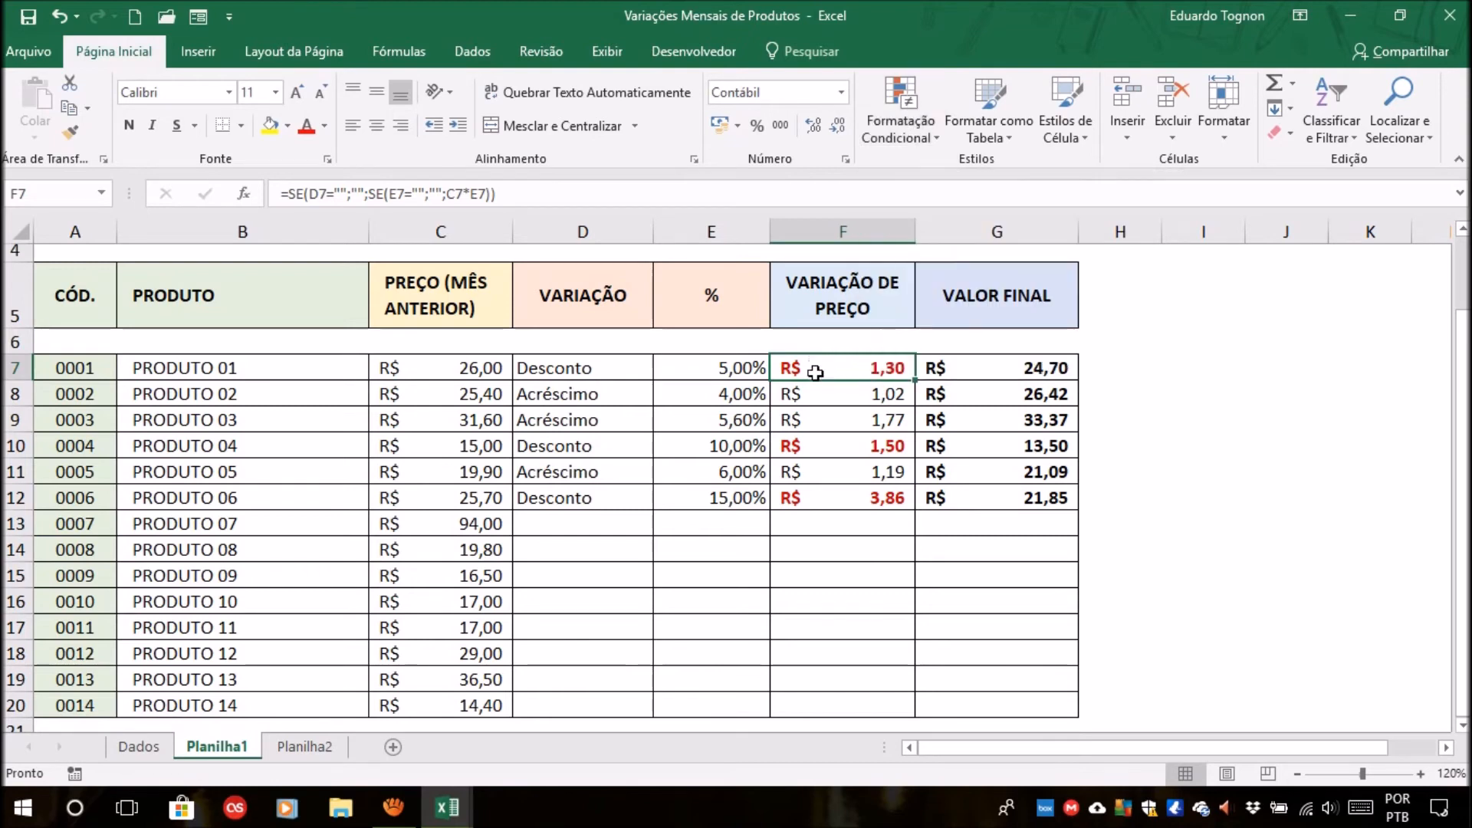
Check the font colors of the price variations down column F from F7 to F13.
click(830, 453)
click(848, 362)
key(Down)
key(Down)
key(Down)
key(Down)
click(855, 529)
Review the Desconto rule's formula and its applied range =$F$7:$F$20 against the table in the rules manager.
click(860, 368)
click(914, 122)
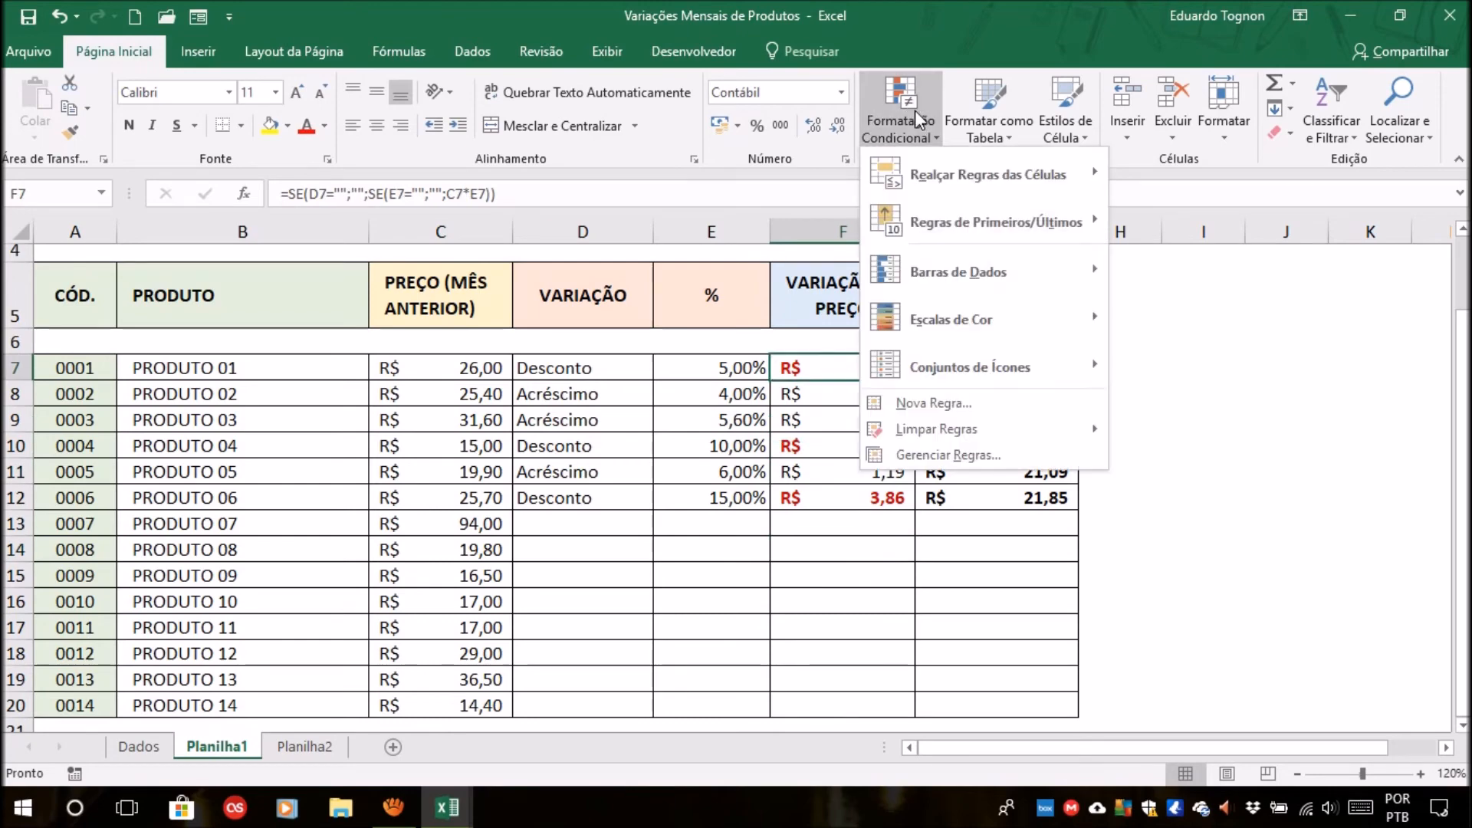
click(918, 462)
drag(905, 422, 520, 116)
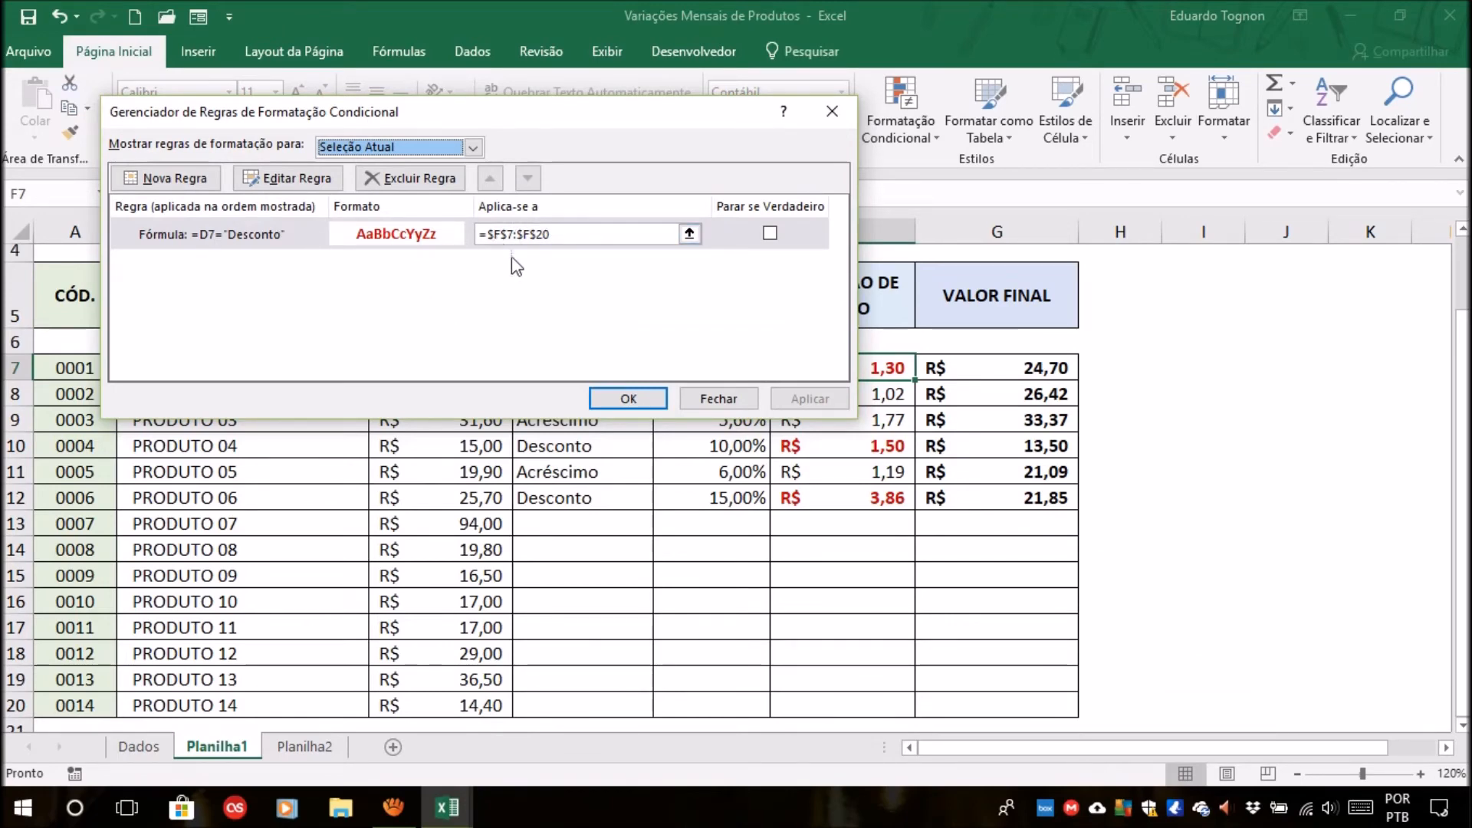
drag(617, 115, 957, 443)
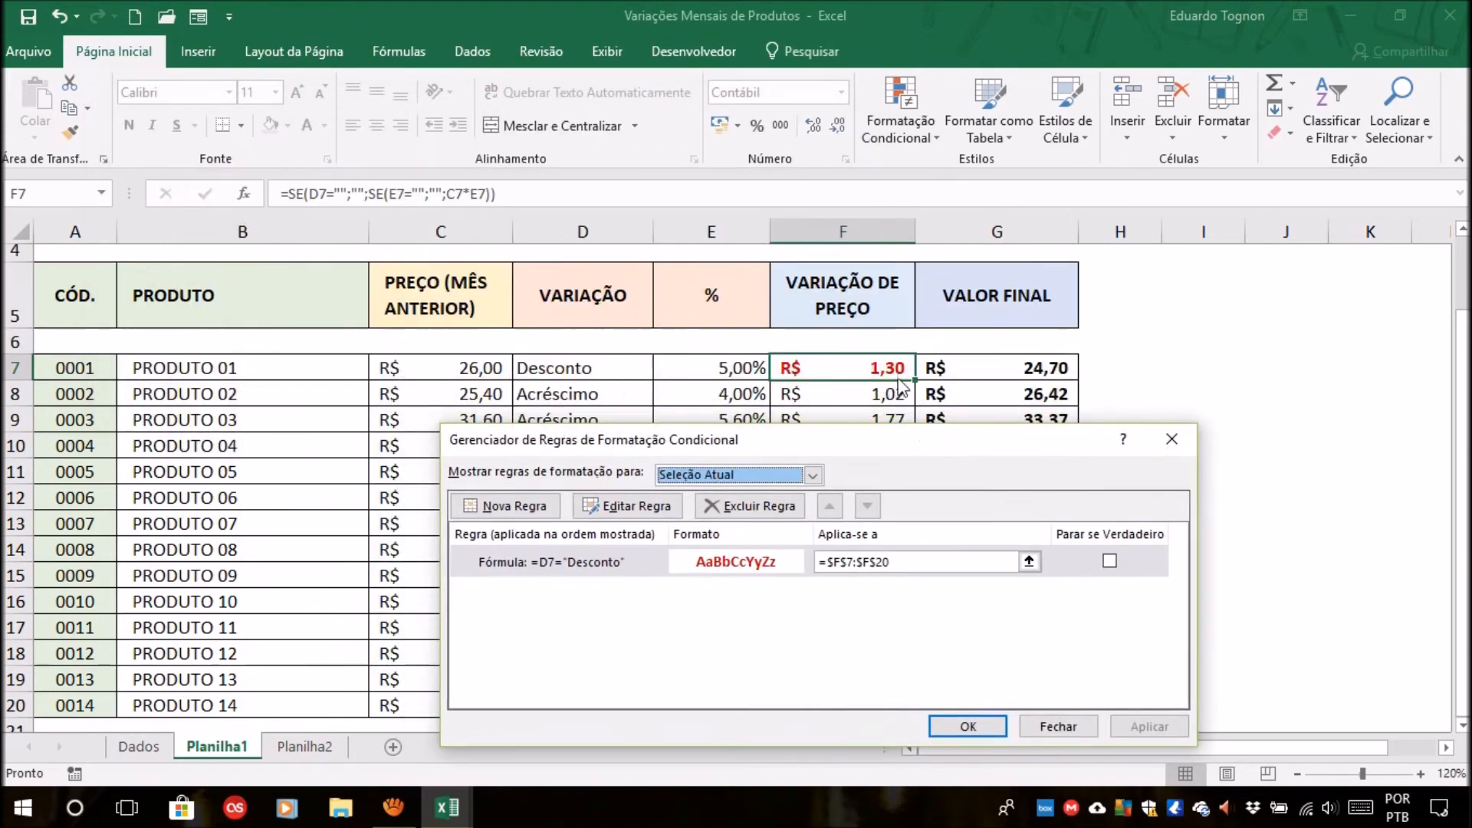
drag(871, 437, 1196, 486)
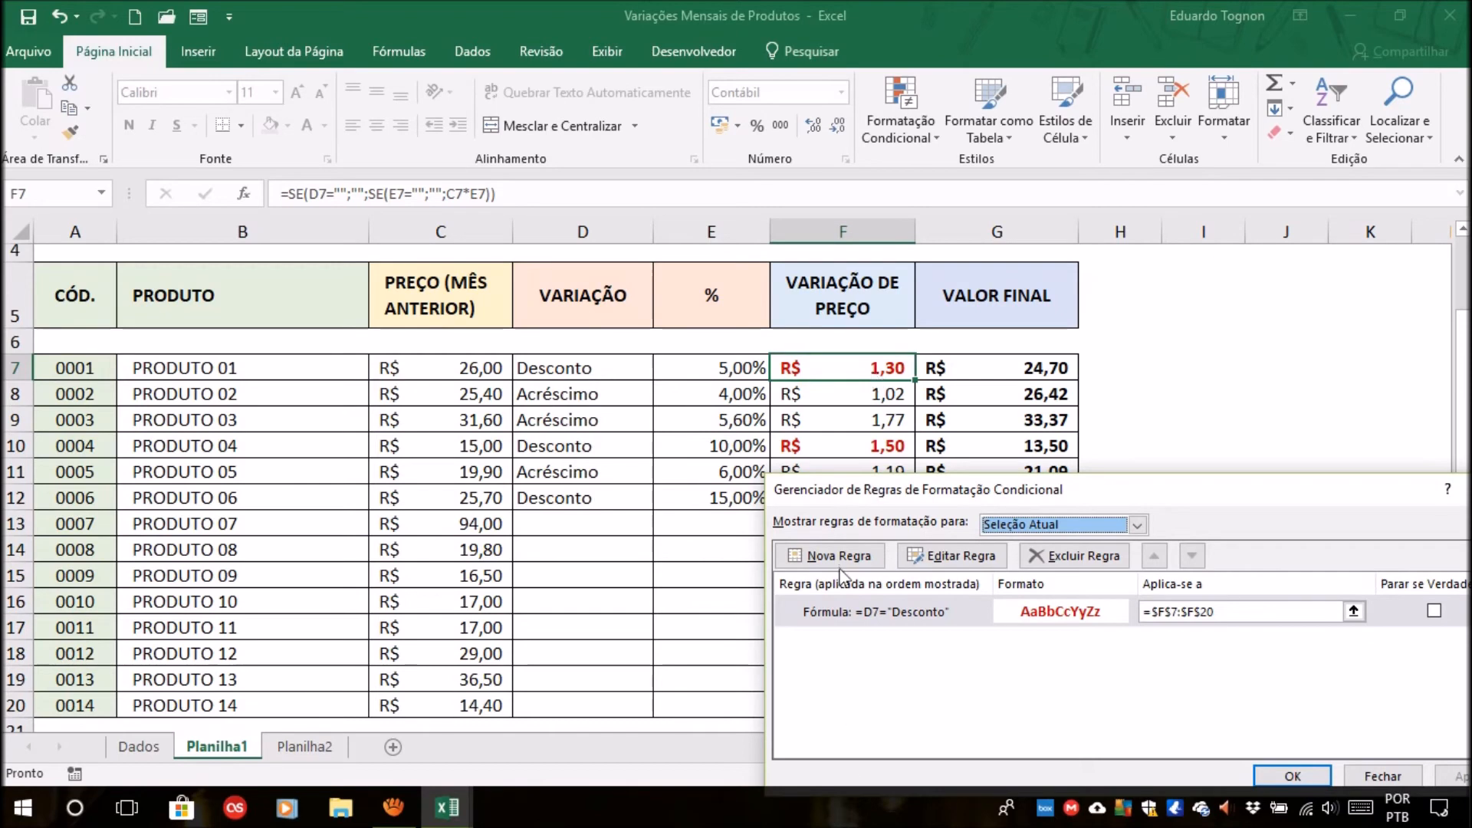
drag(1089, 494, 902, 414)
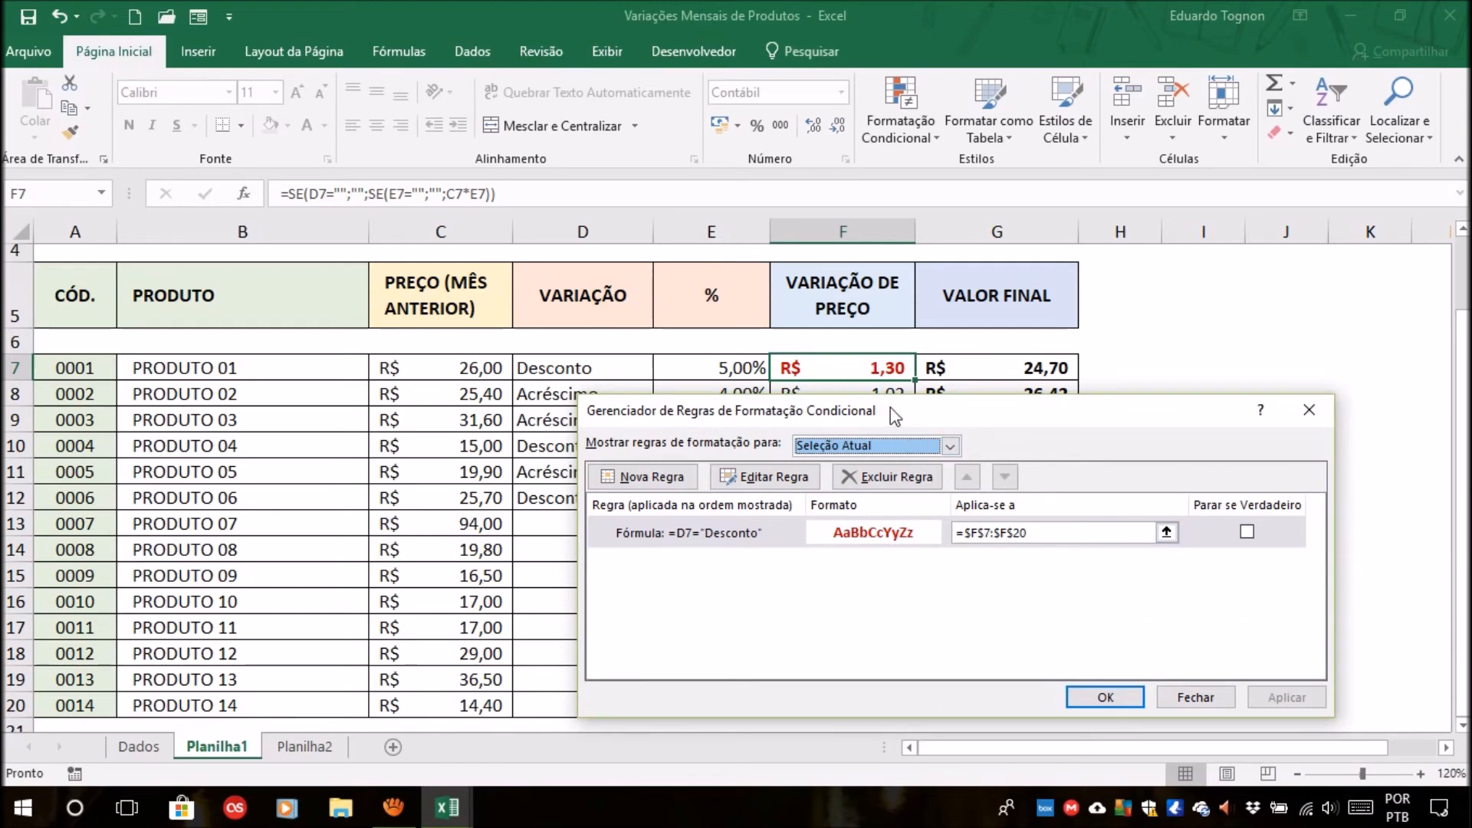
drag(890, 407, 306, 162)
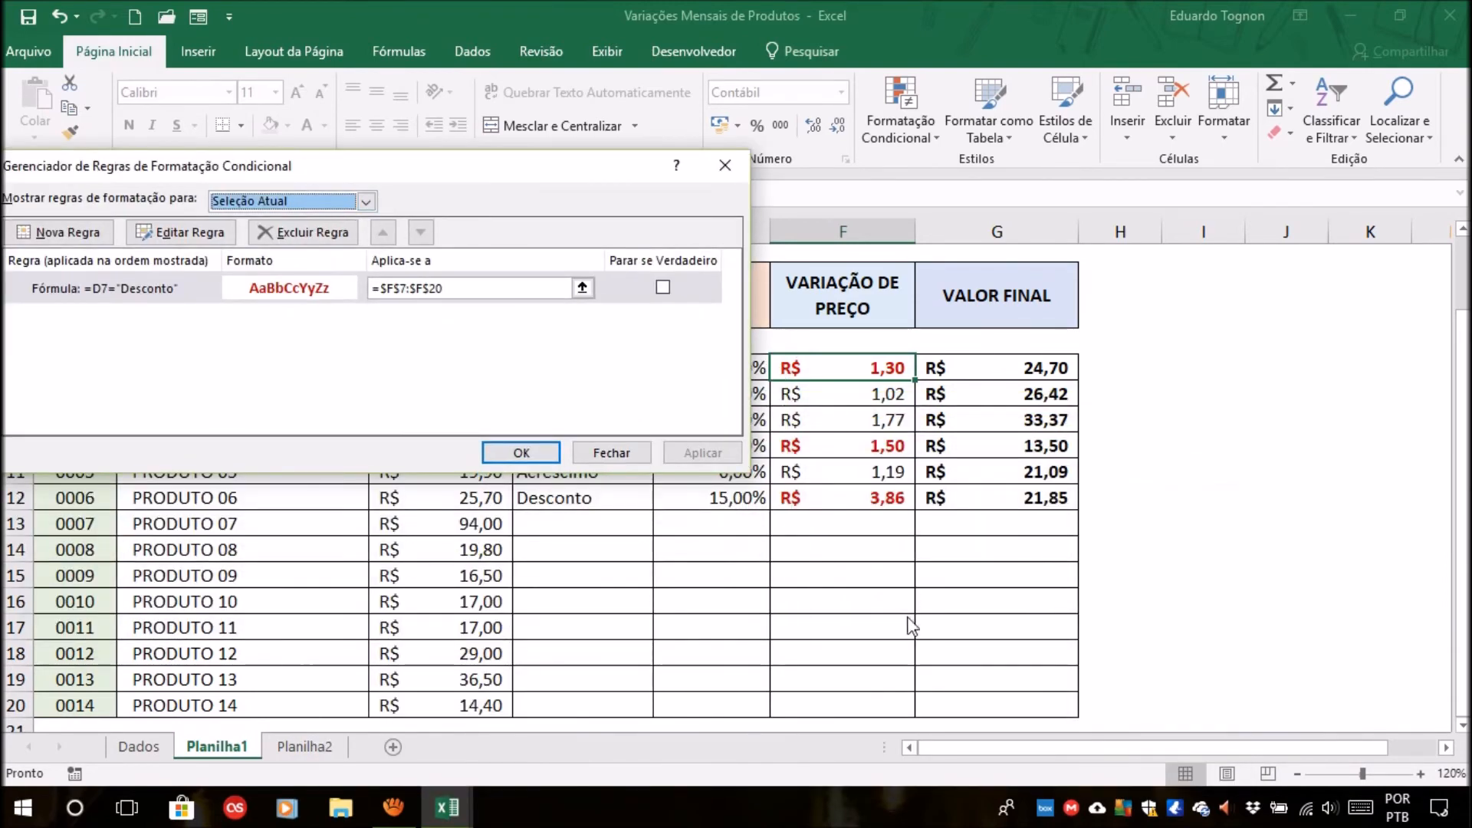
drag(424, 172, 1286, 343)
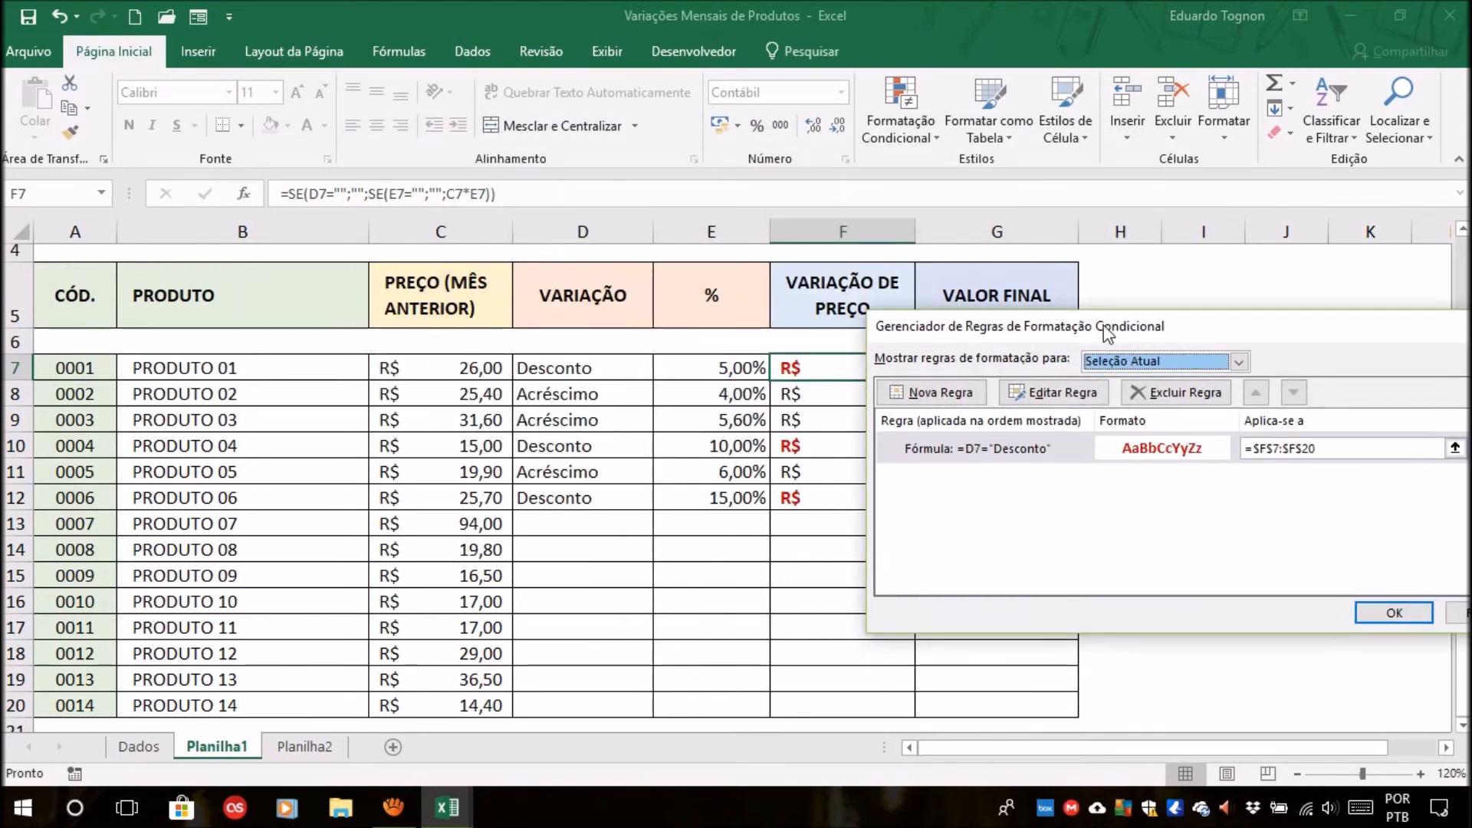
drag(1104, 325, 583, 130)
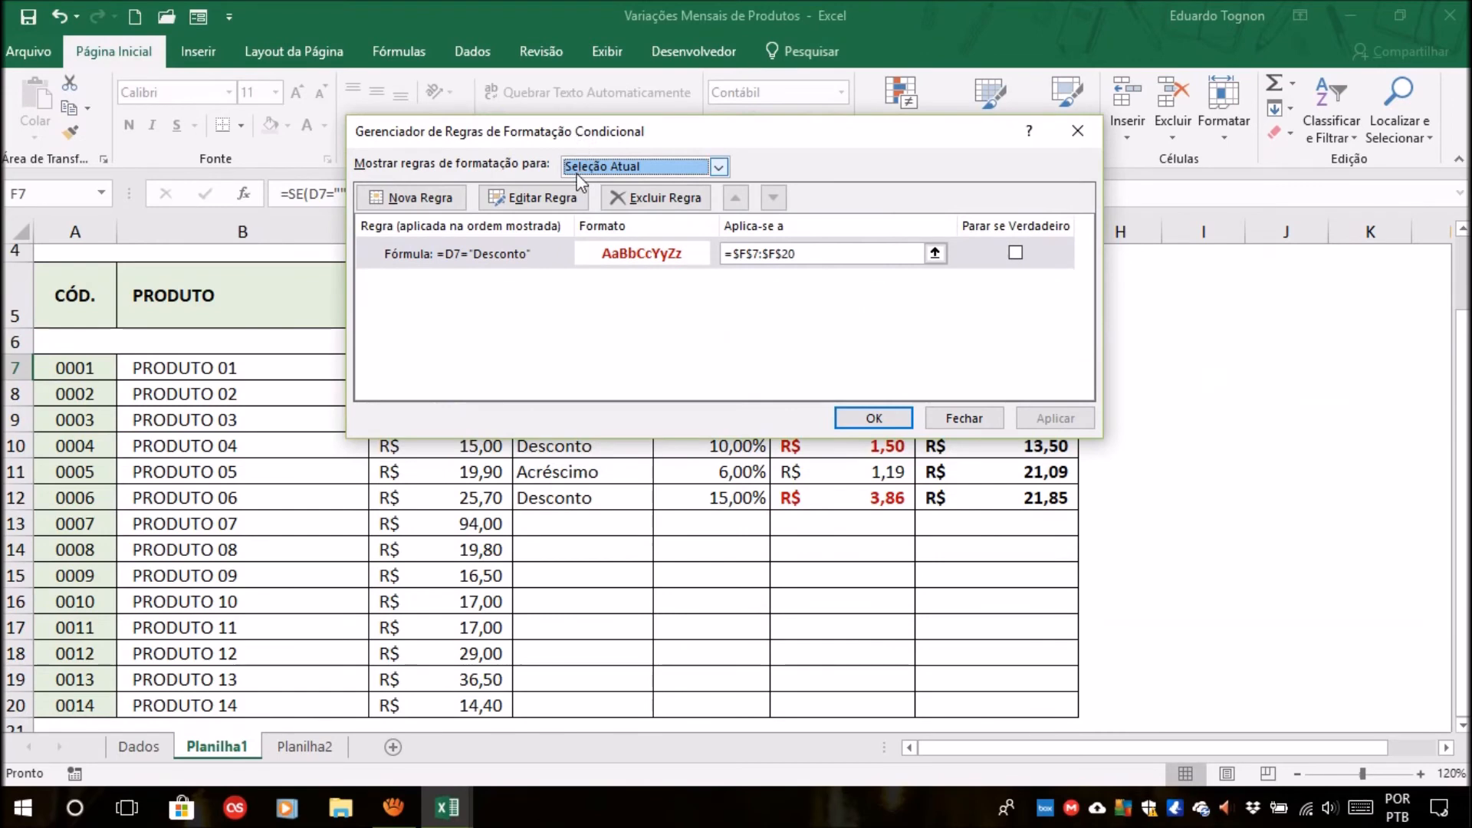
click(874, 417)
click(1177, 445)
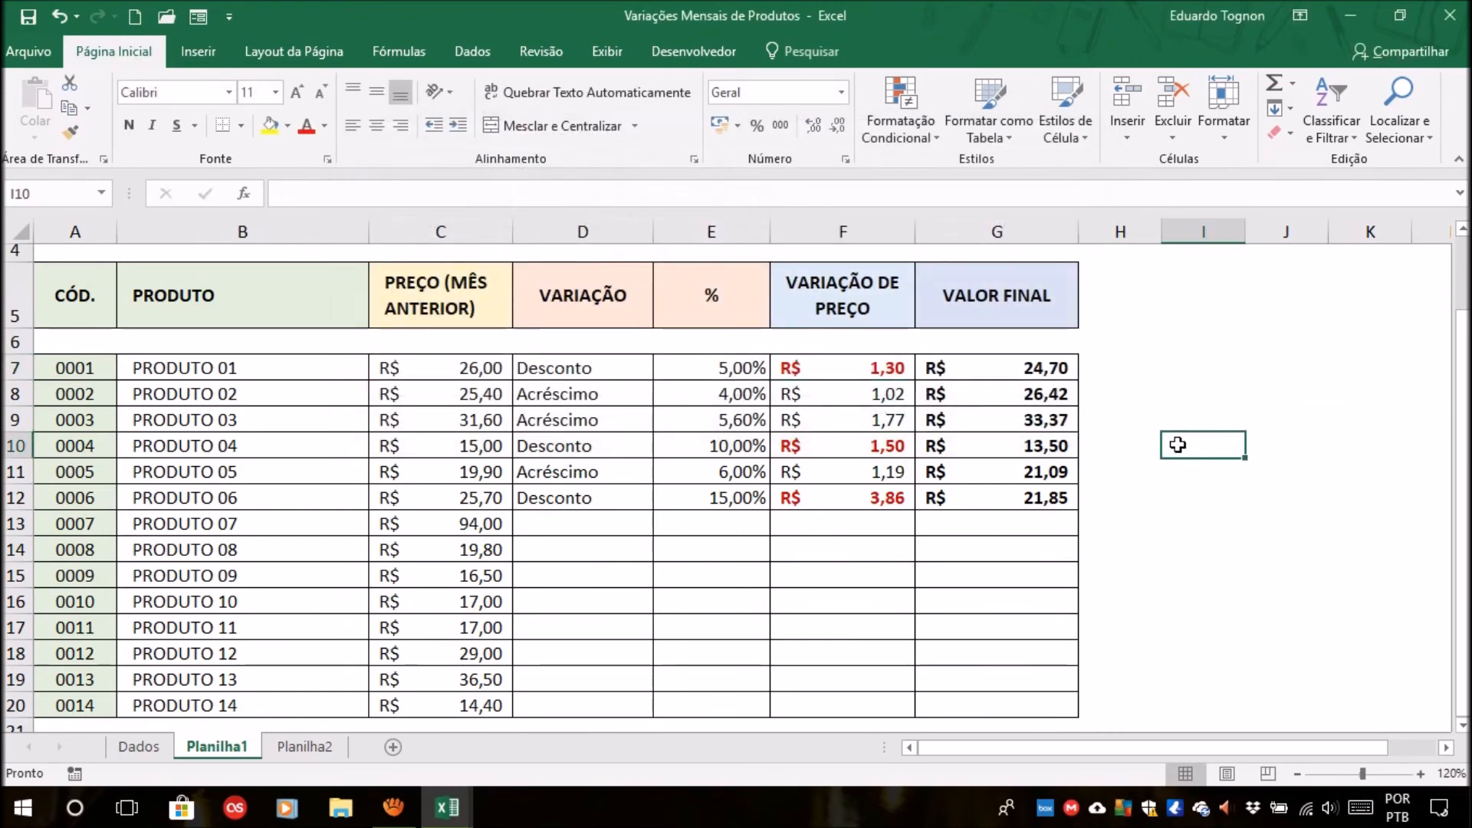
Compare the font colors of F7, F10 and F12 with the variation types in D10 and D12.
click(880, 368)
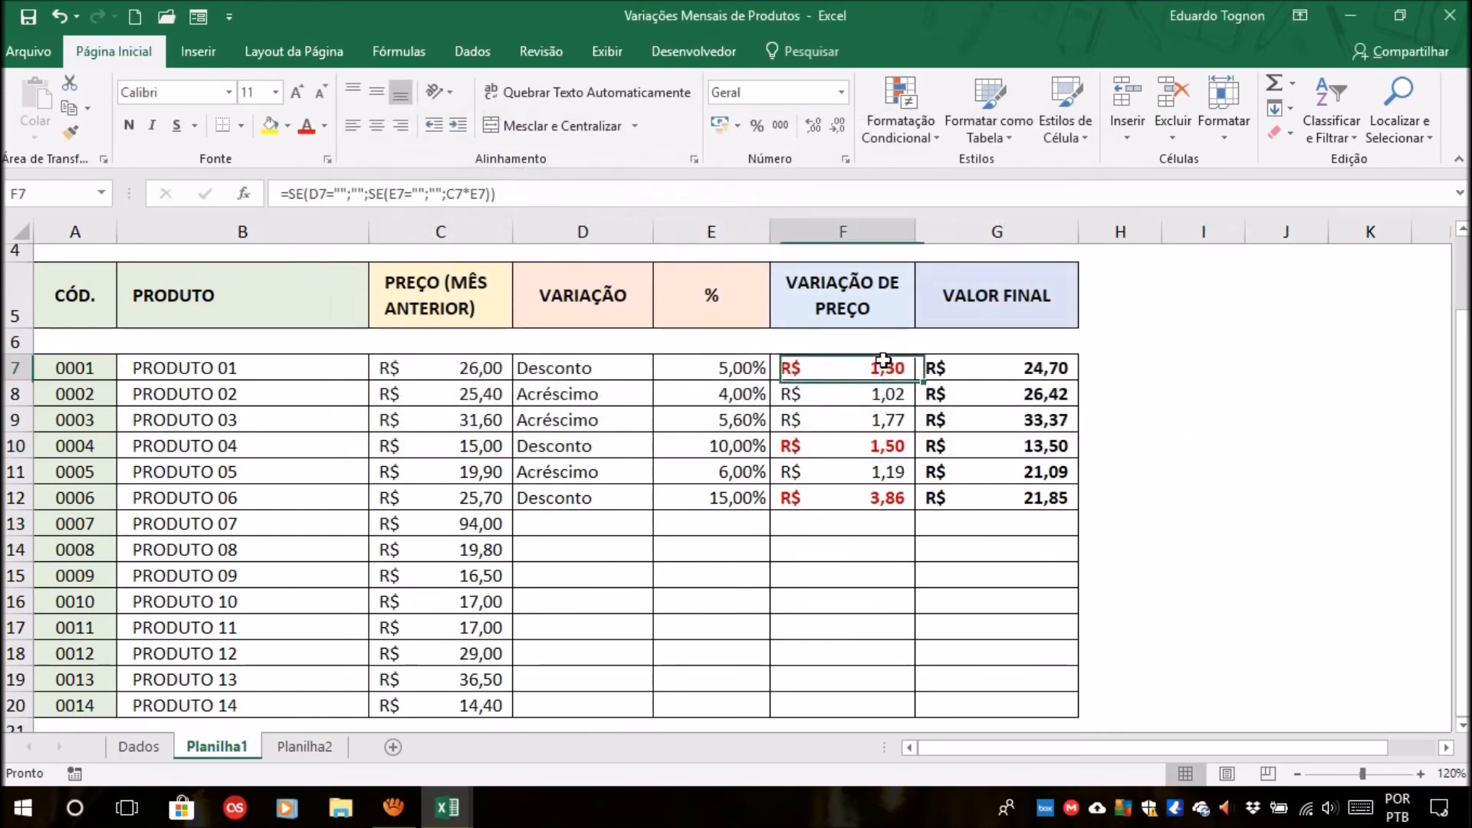
click(831, 453)
click(573, 437)
click(800, 499)
click(600, 498)
click(874, 502)
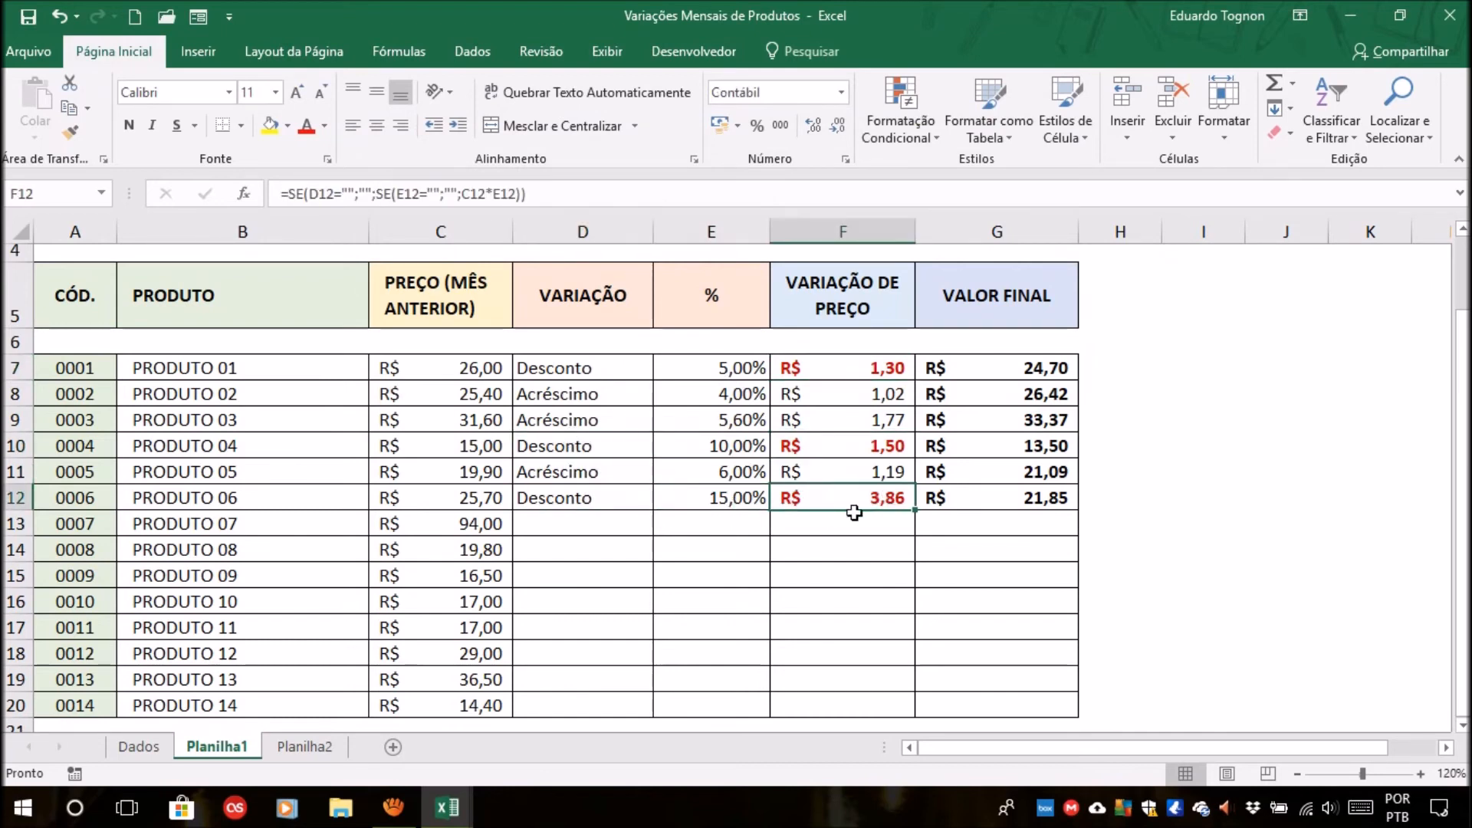
click(563, 498)
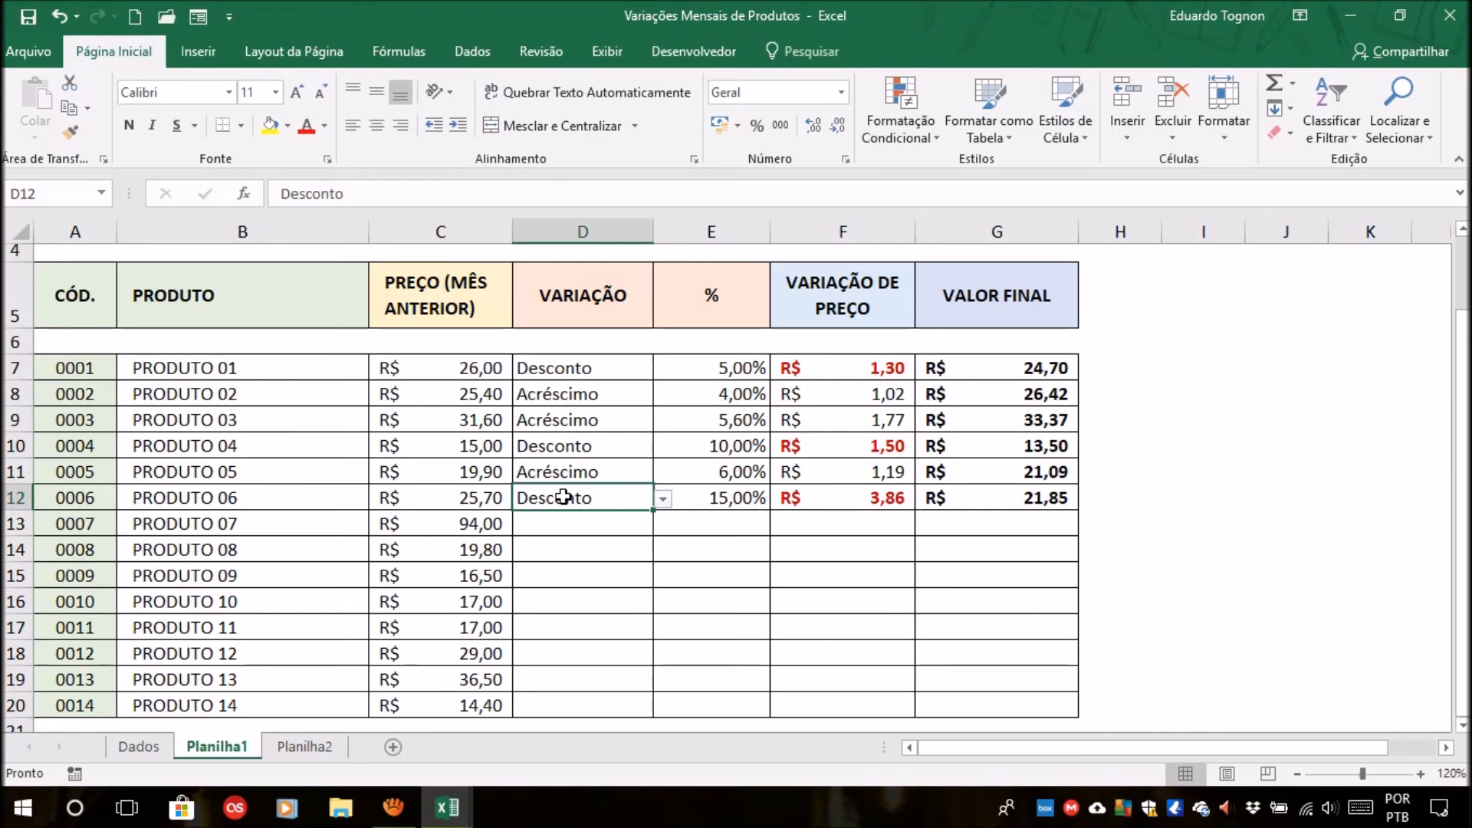
click(847, 502)
Examine the Desconto entries in D7, D10 and D12 alongside the price variations in F7 and F10.
click(541, 364)
click(570, 440)
click(569, 501)
click(586, 446)
click(588, 371)
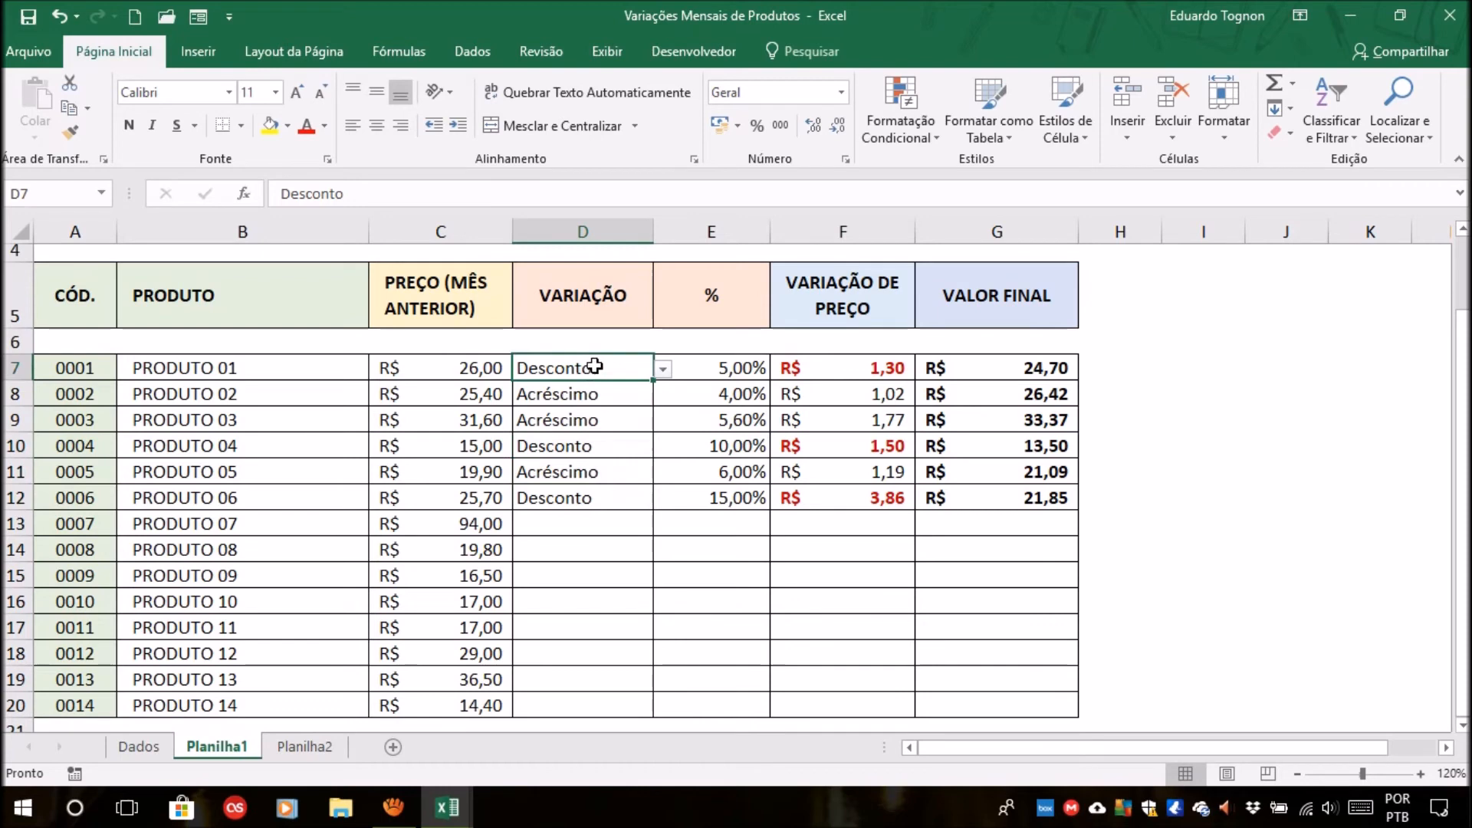
click(593, 448)
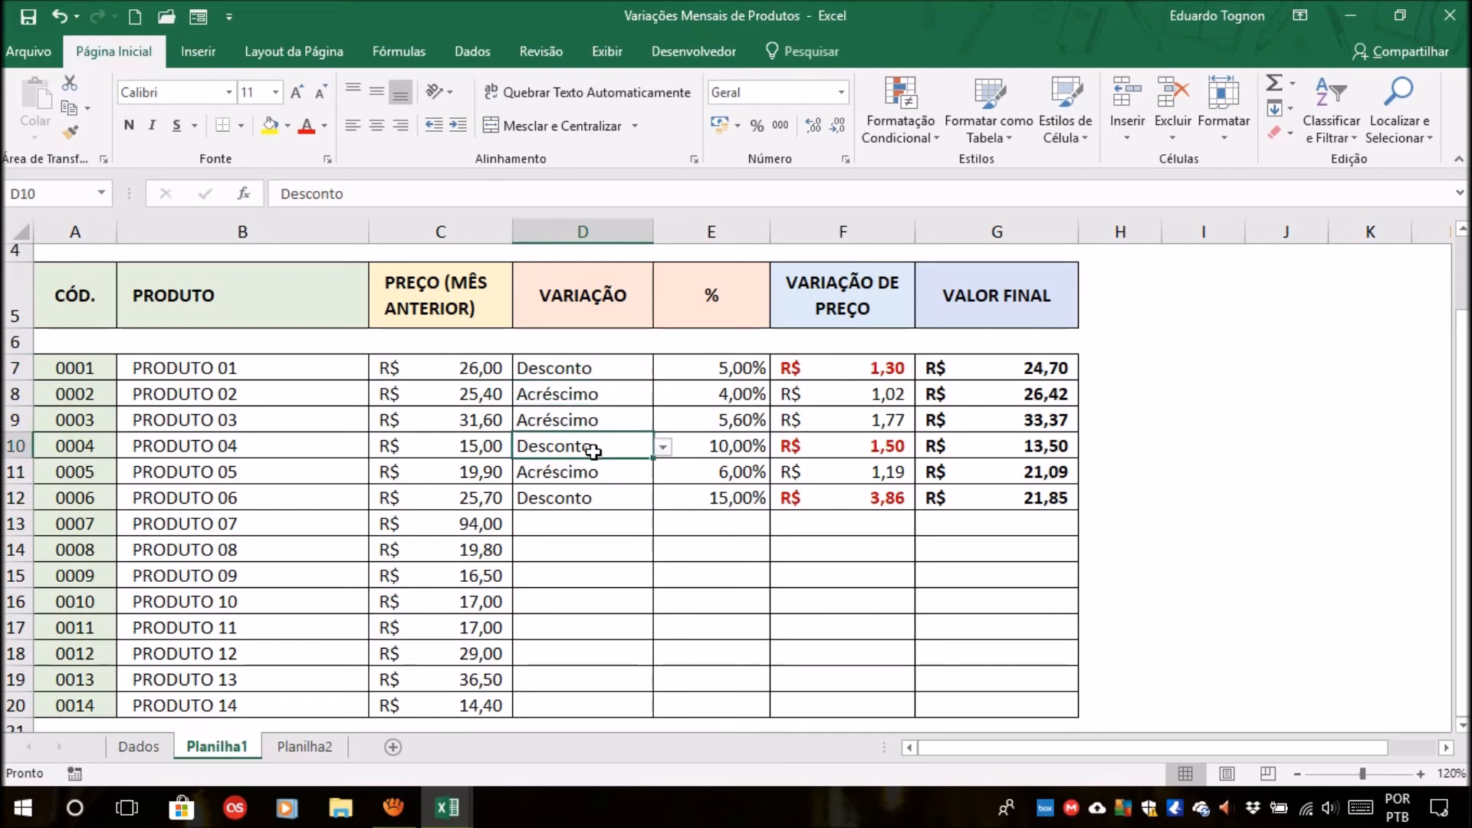
click(851, 369)
click(848, 443)
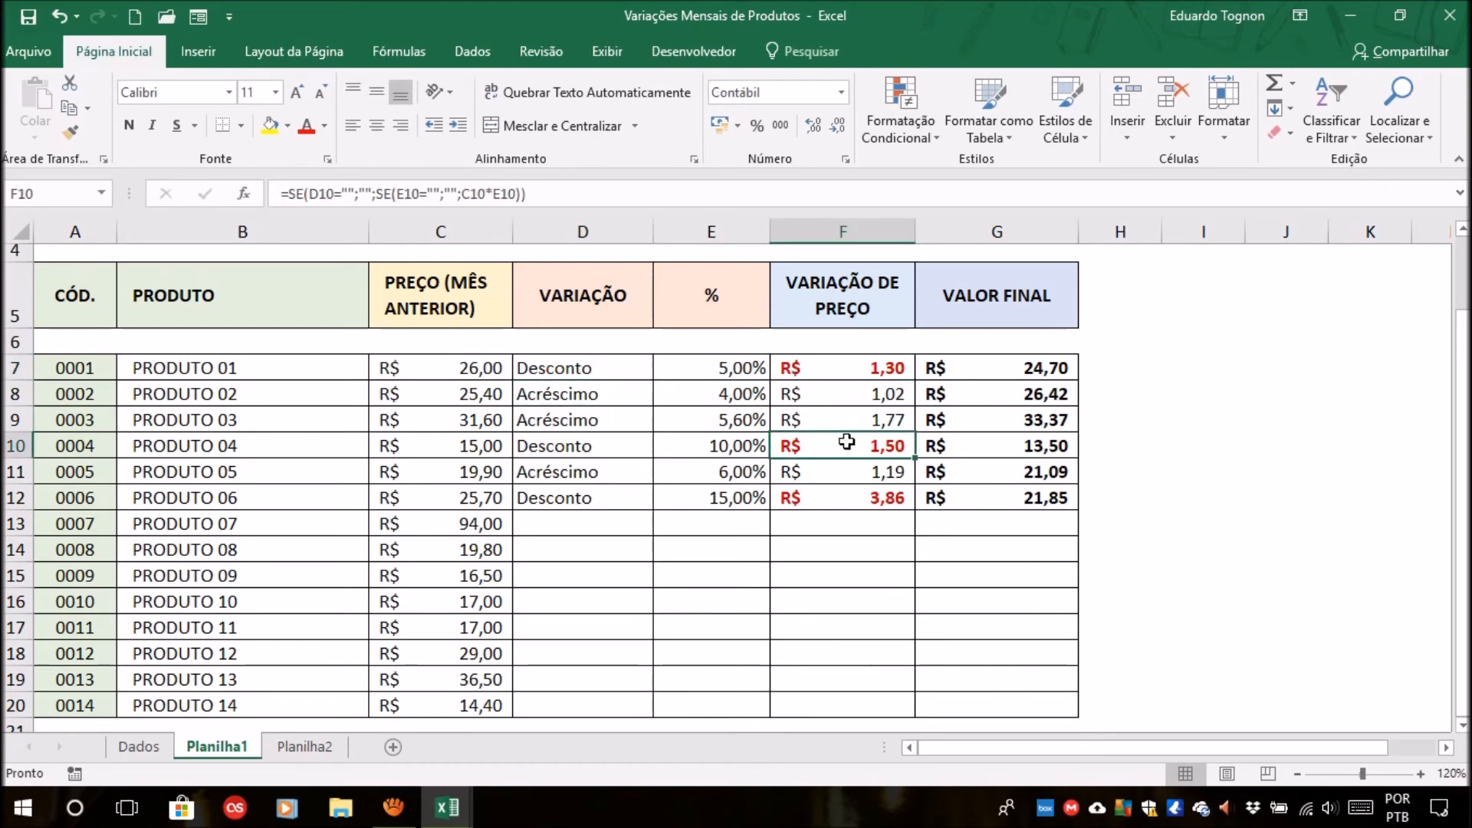
click(595, 448)
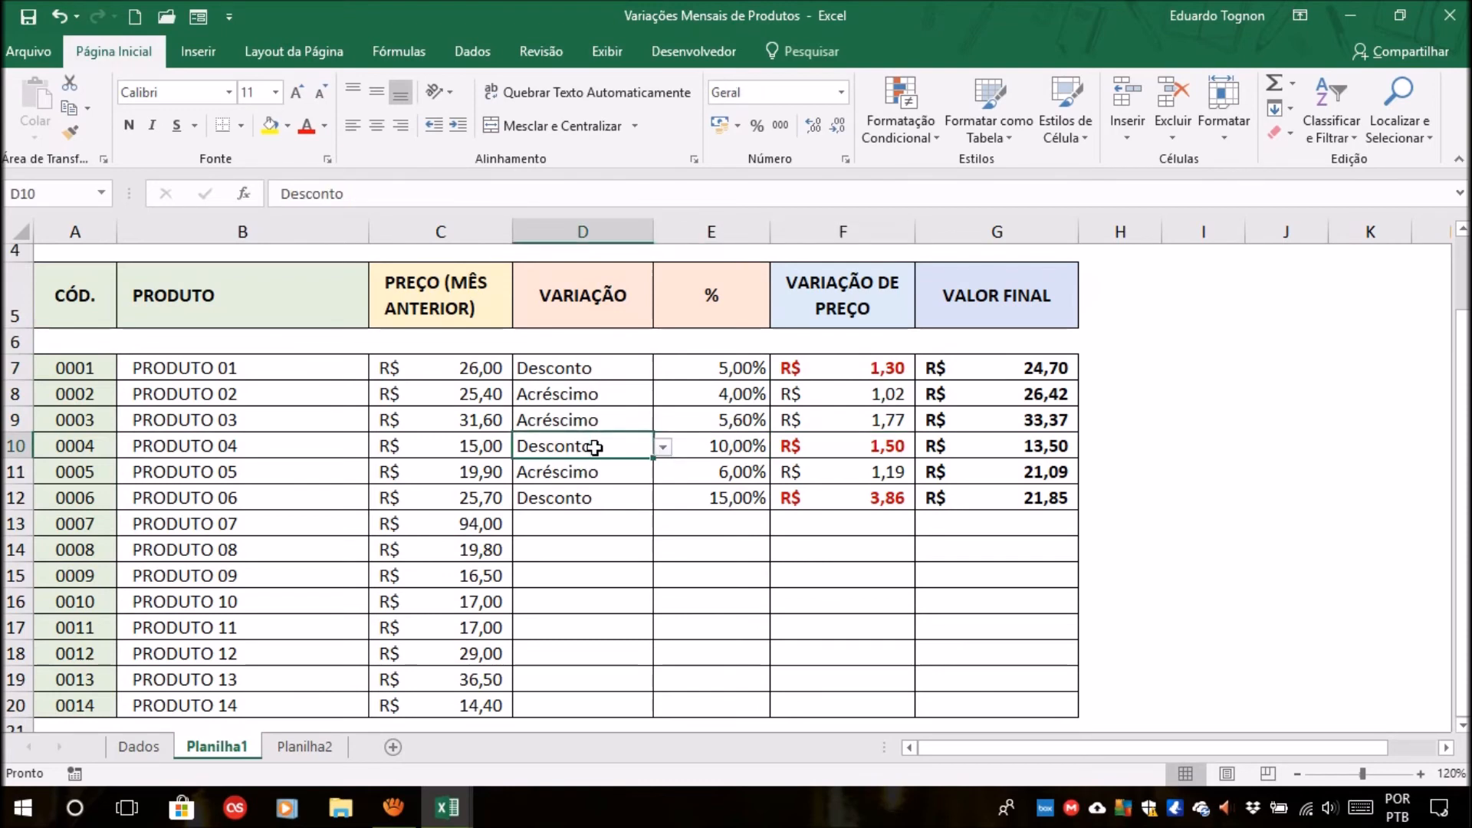
Change the variation type in D8 to Desconto and check the font color of the price variation in F8.
click(614, 394)
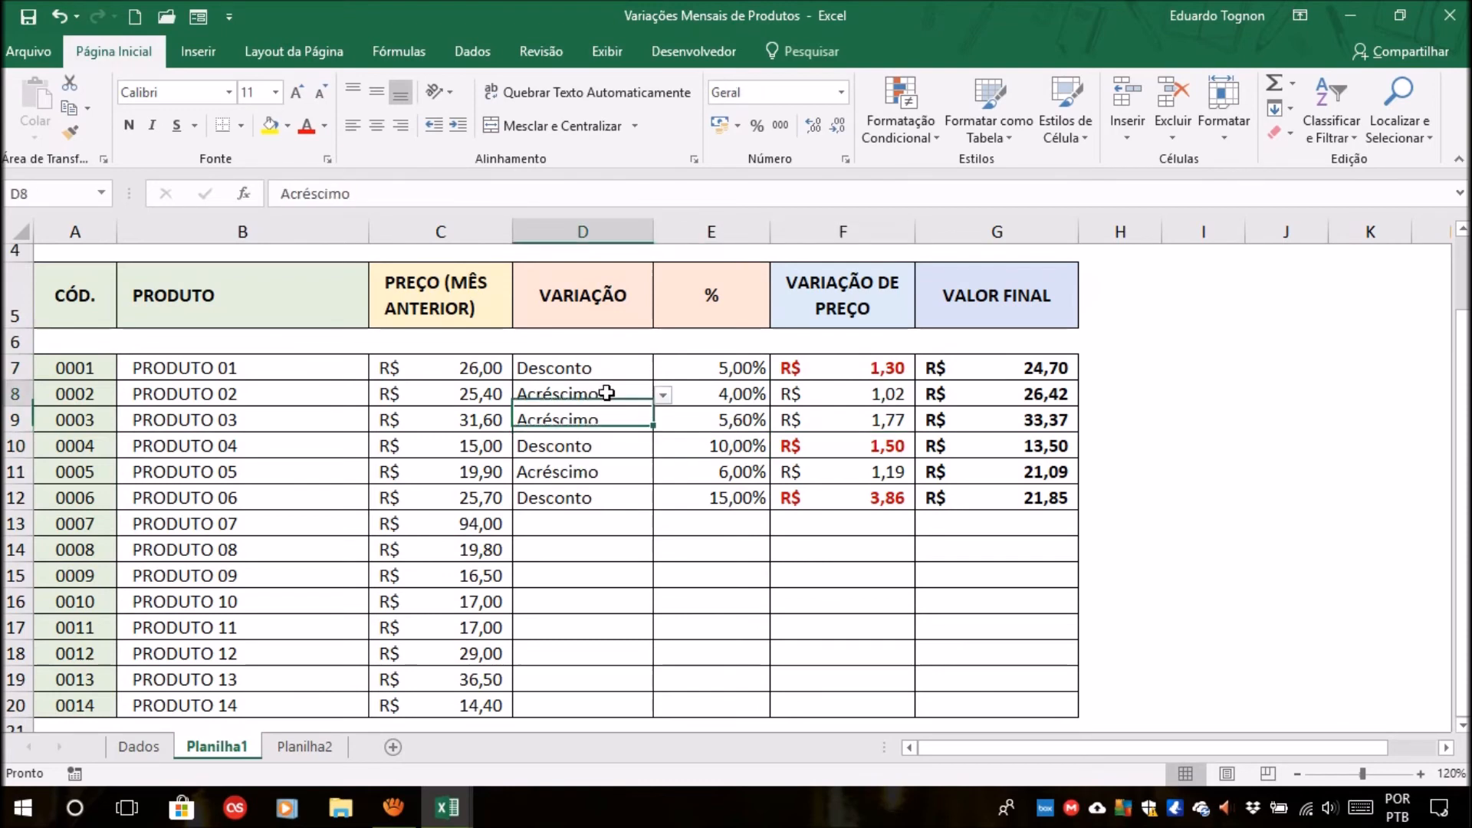
click(662, 395)
click(550, 431)
click(850, 400)
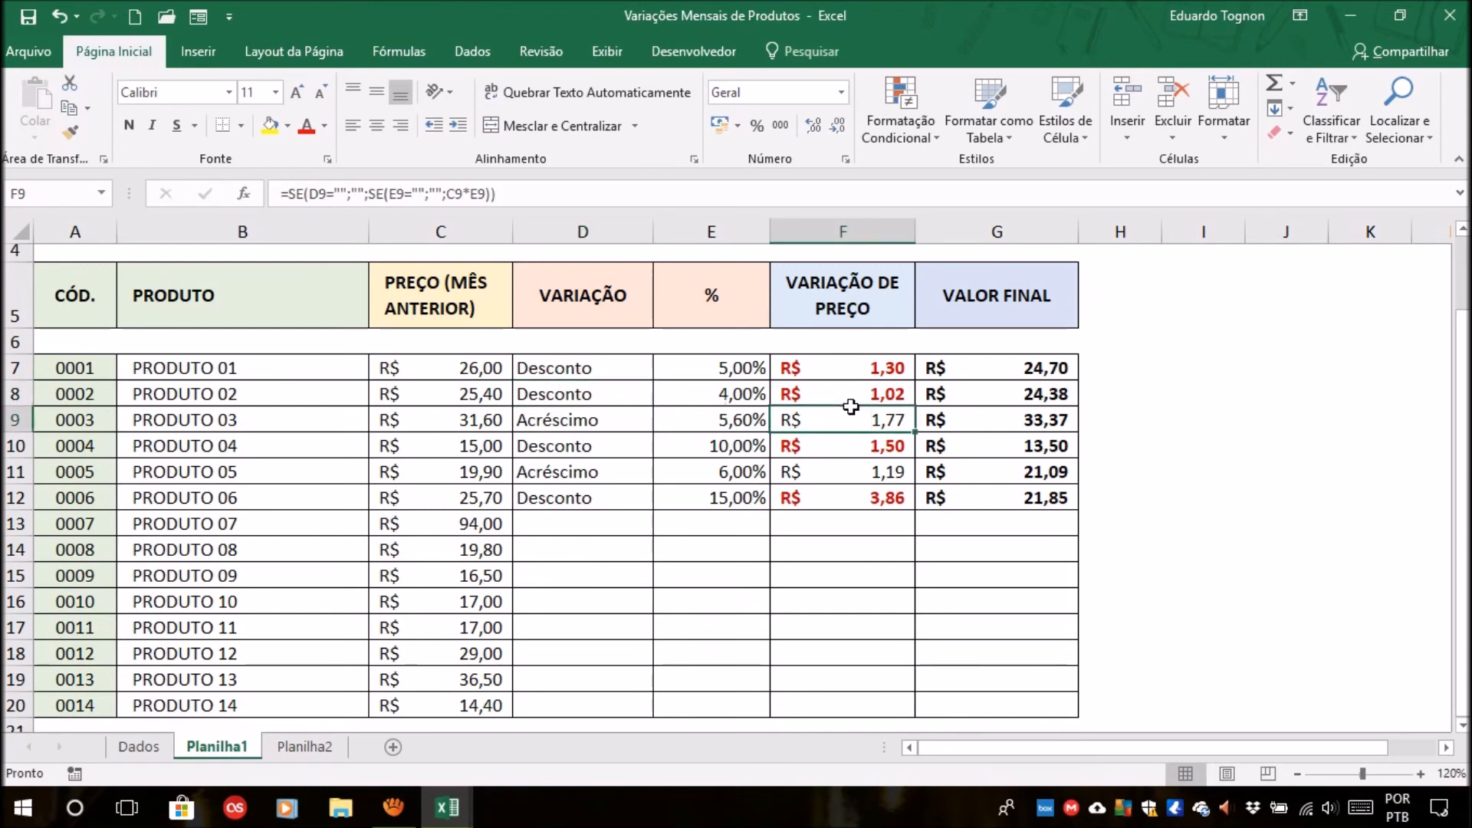
click(618, 392)
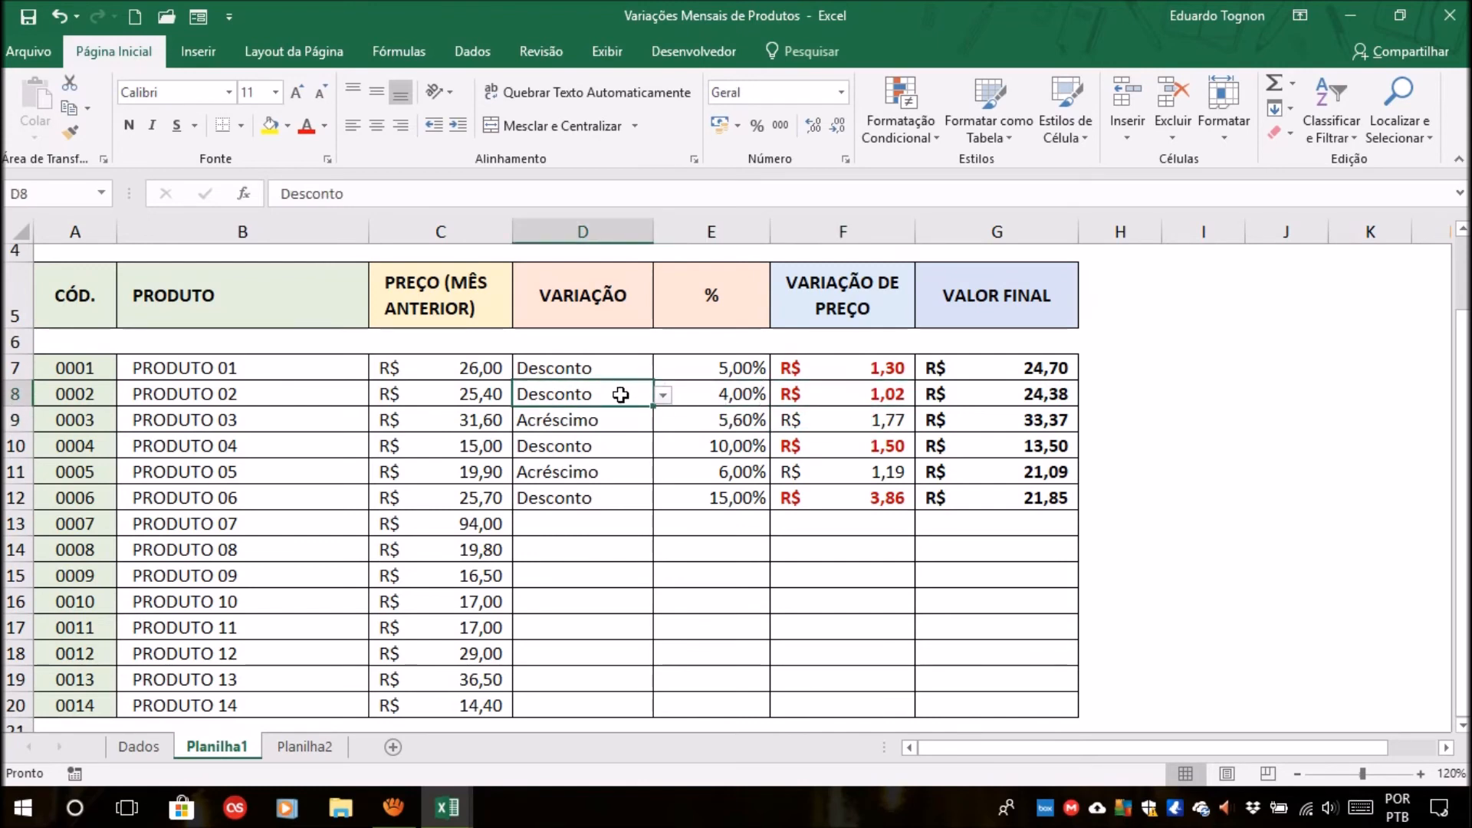
key(Right)
key(Right)
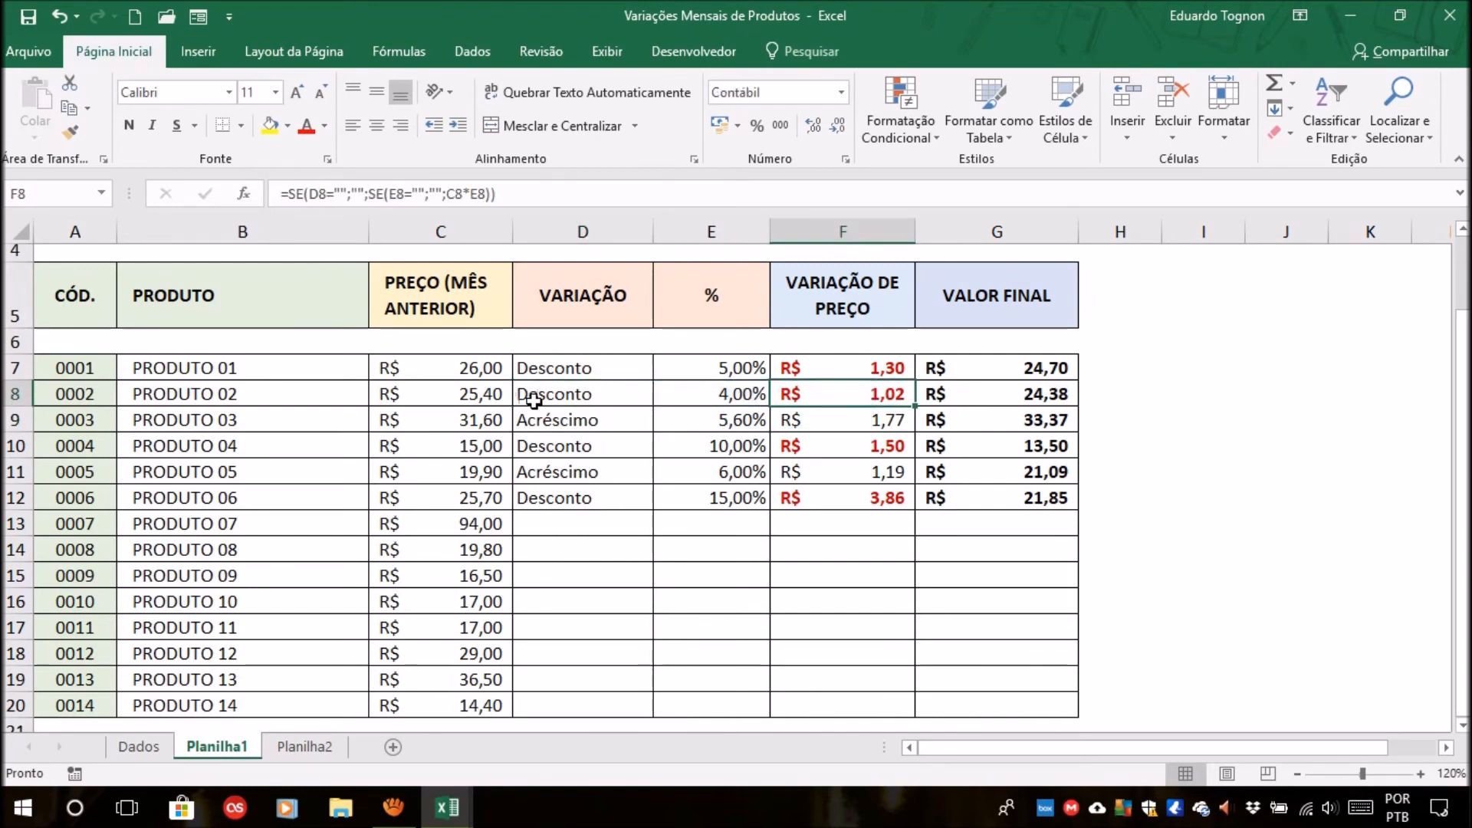
Create a formula-based conditional formatting rule for F7 with the relative-reference formula =D7="Acréscimo".
click(868, 374)
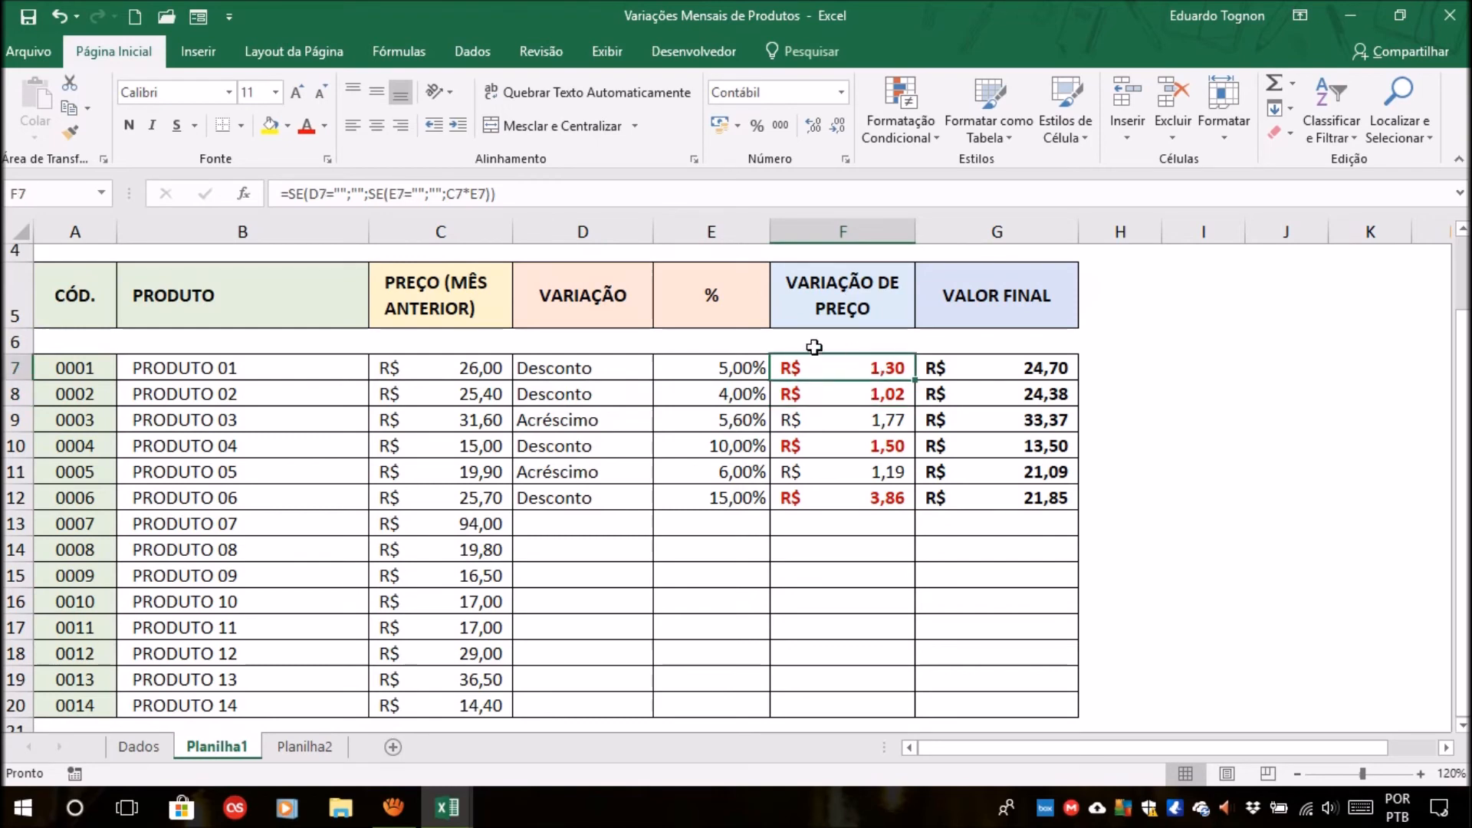
click(892, 115)
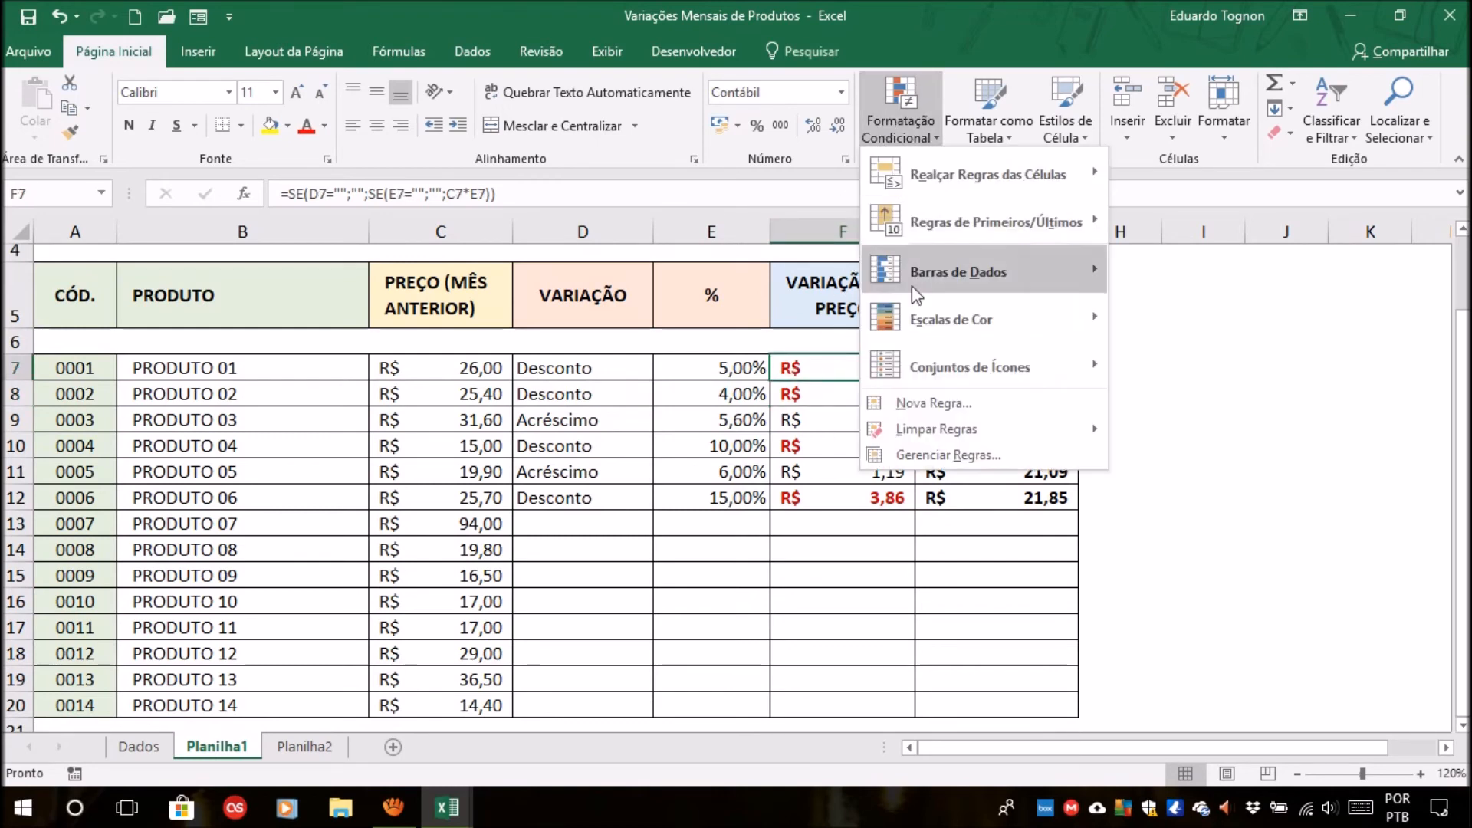
click(934, 403)
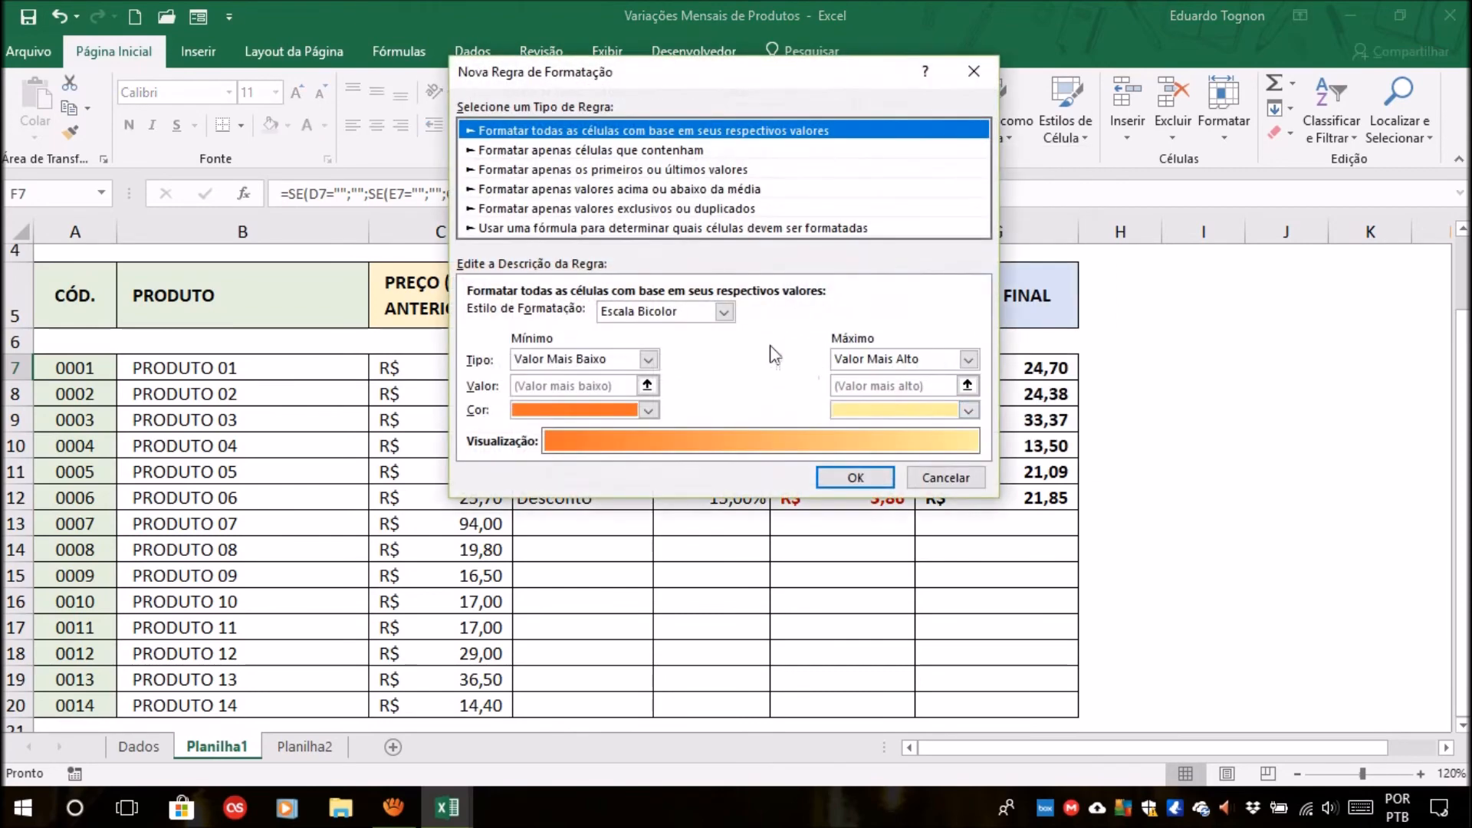
click(679, 228)
drag(694, 75, 1209, 209)
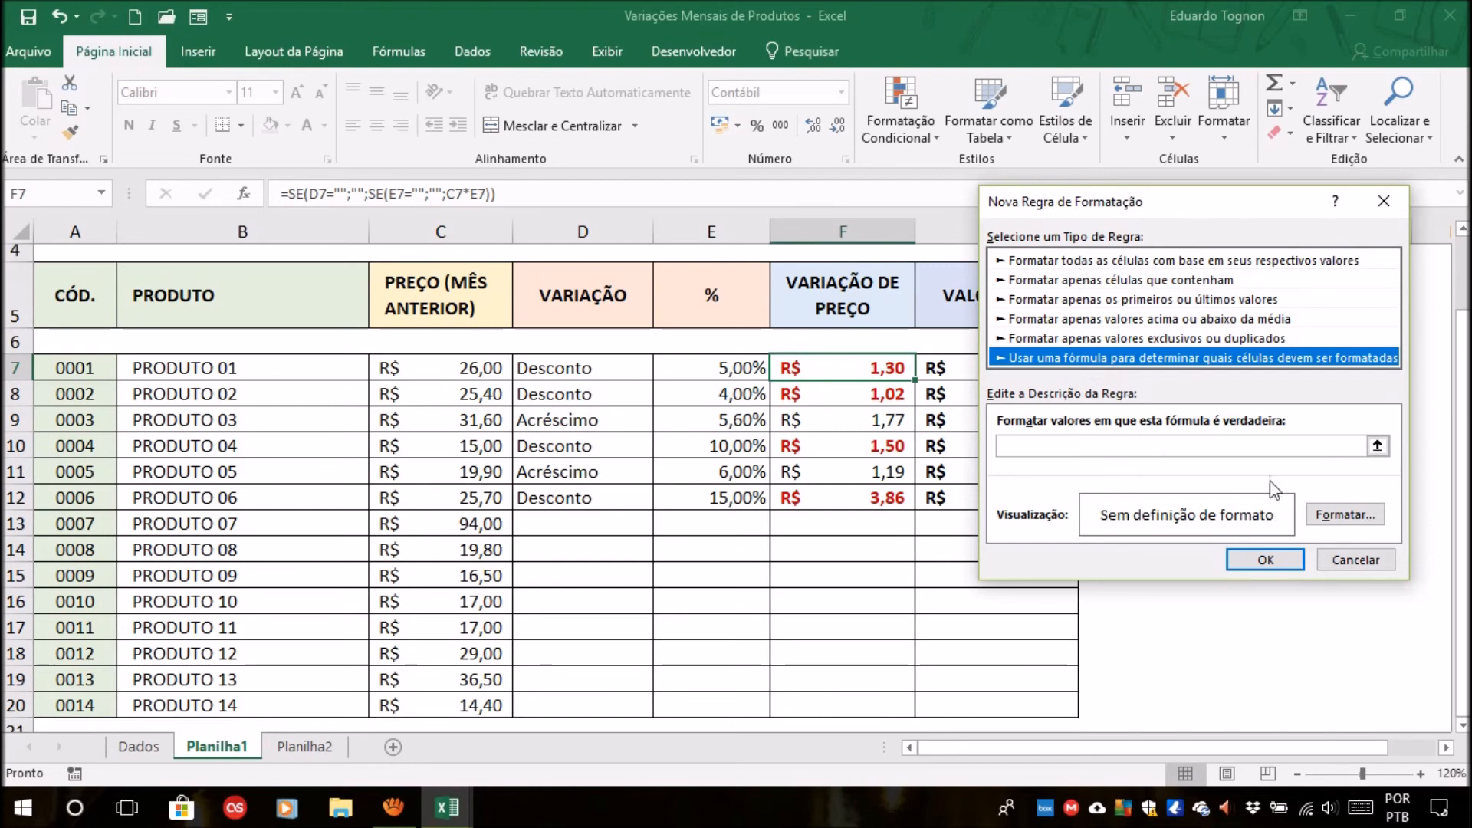
click(1377, 446)
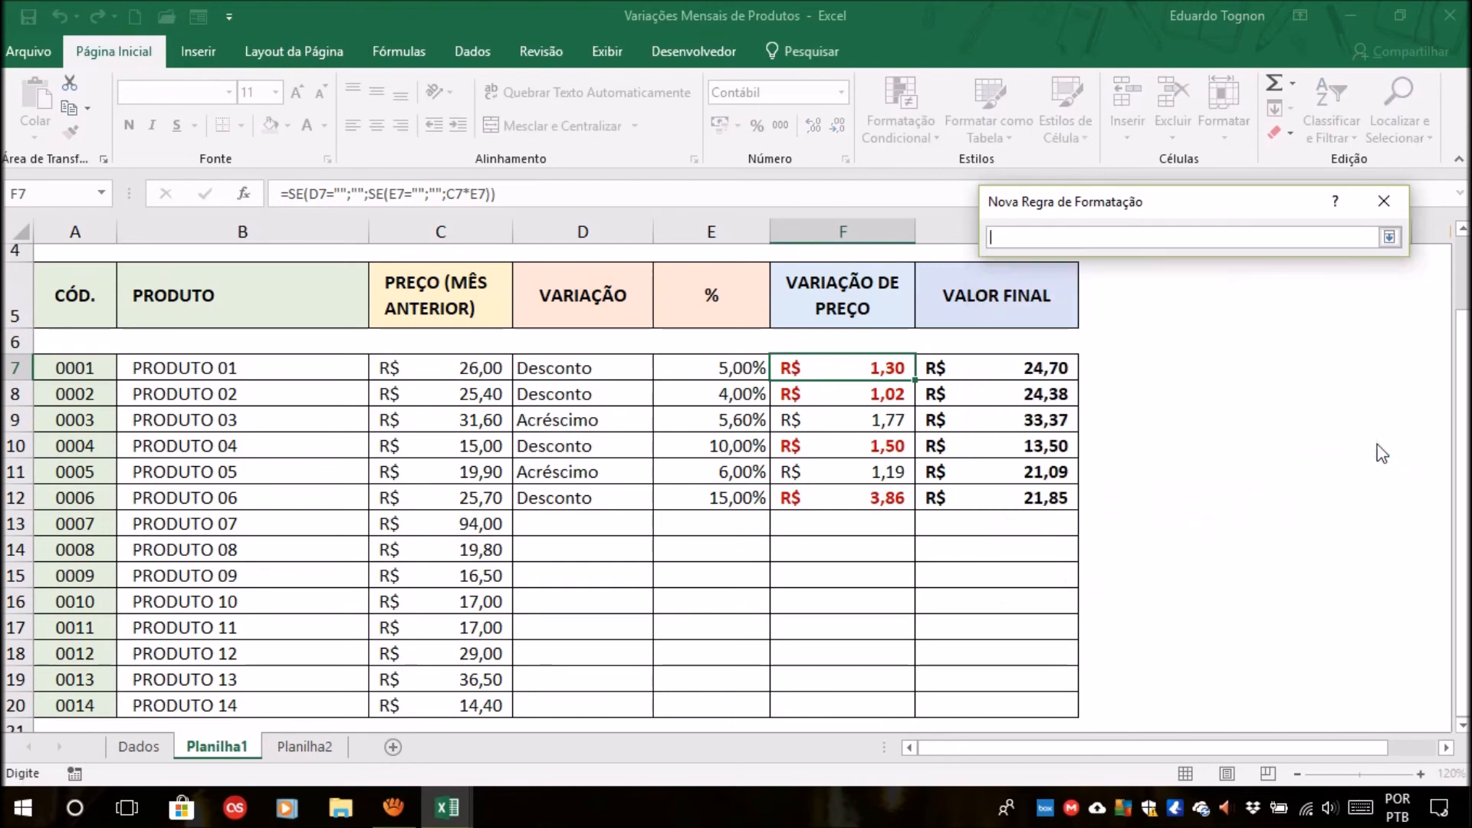
click(582, 368)
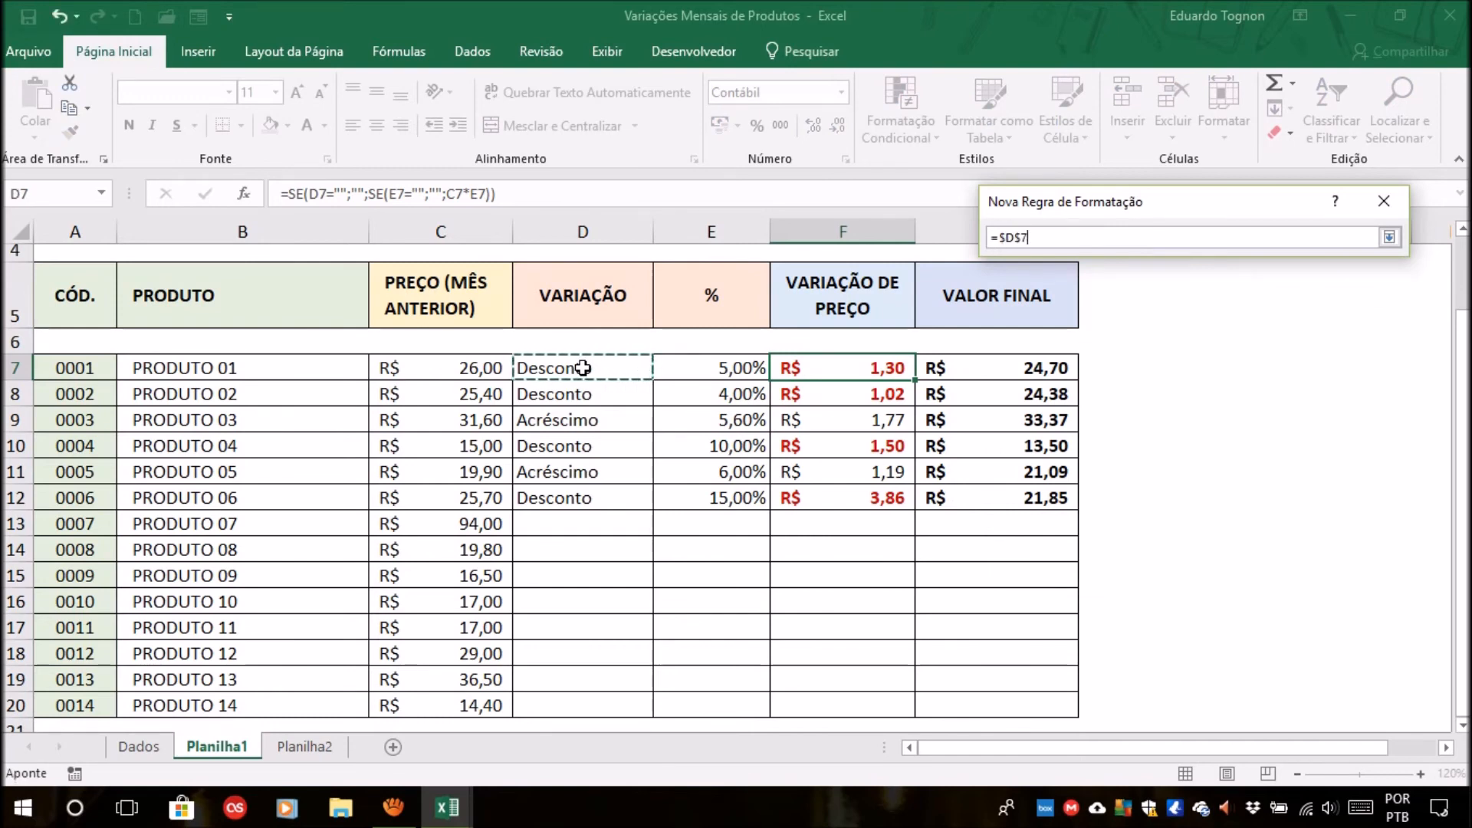
click(1389, 237)
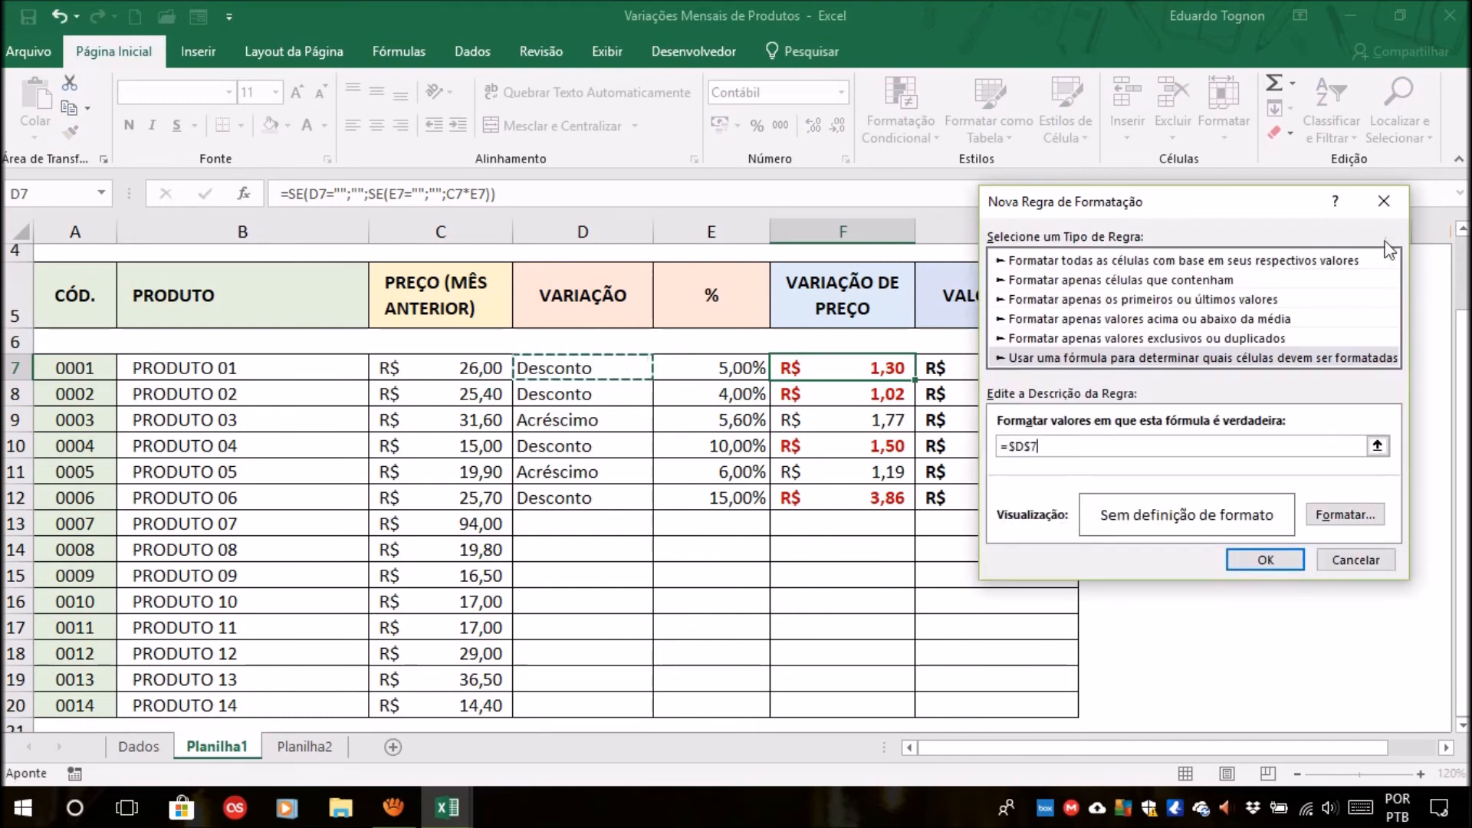
click(1018, 445)
key(BackSpace)
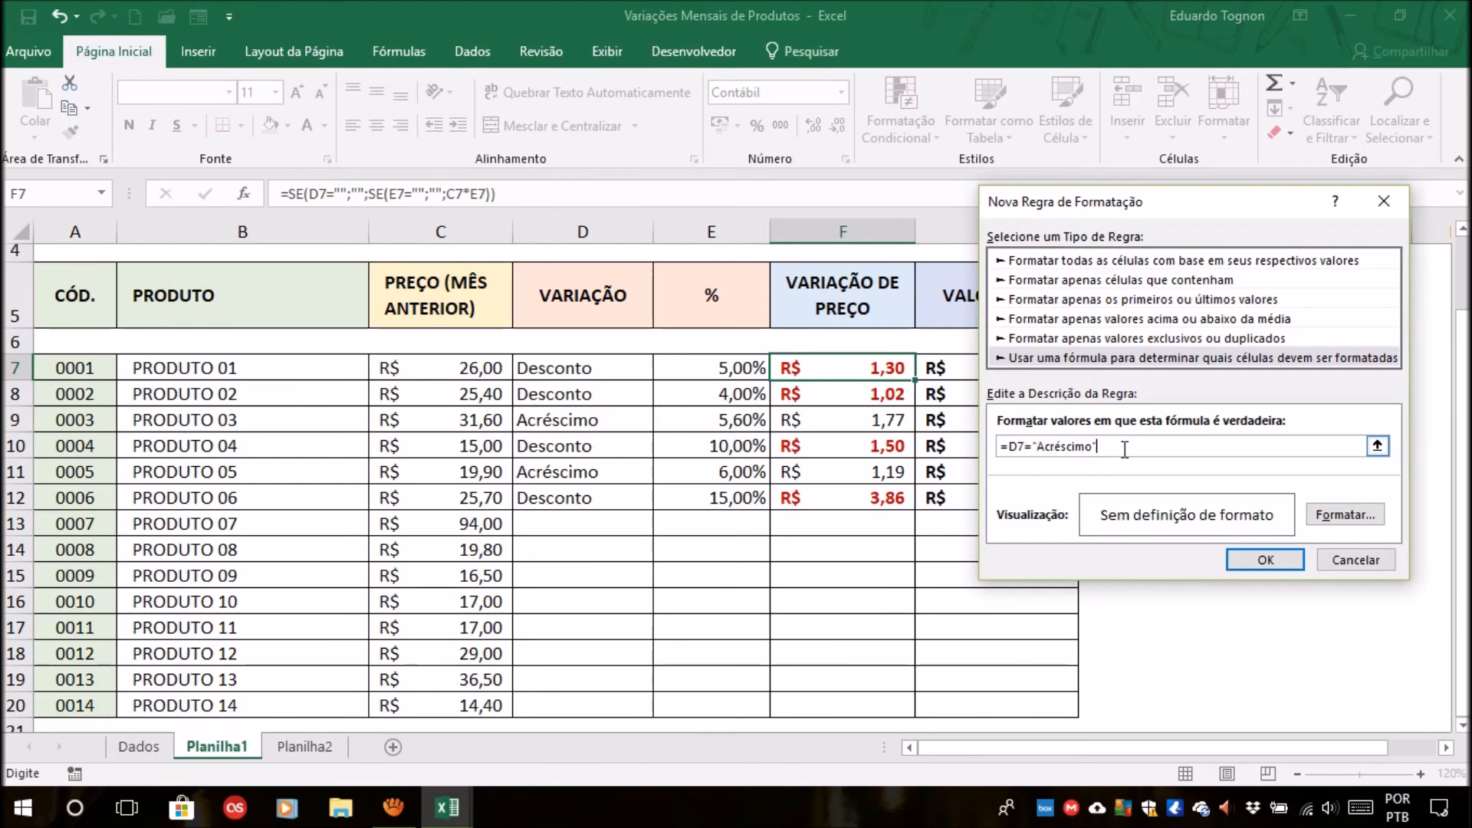
Format the Acréscimo rule with a bold font in a dark blue theme color and apply it to F7.
click(1346, 515)
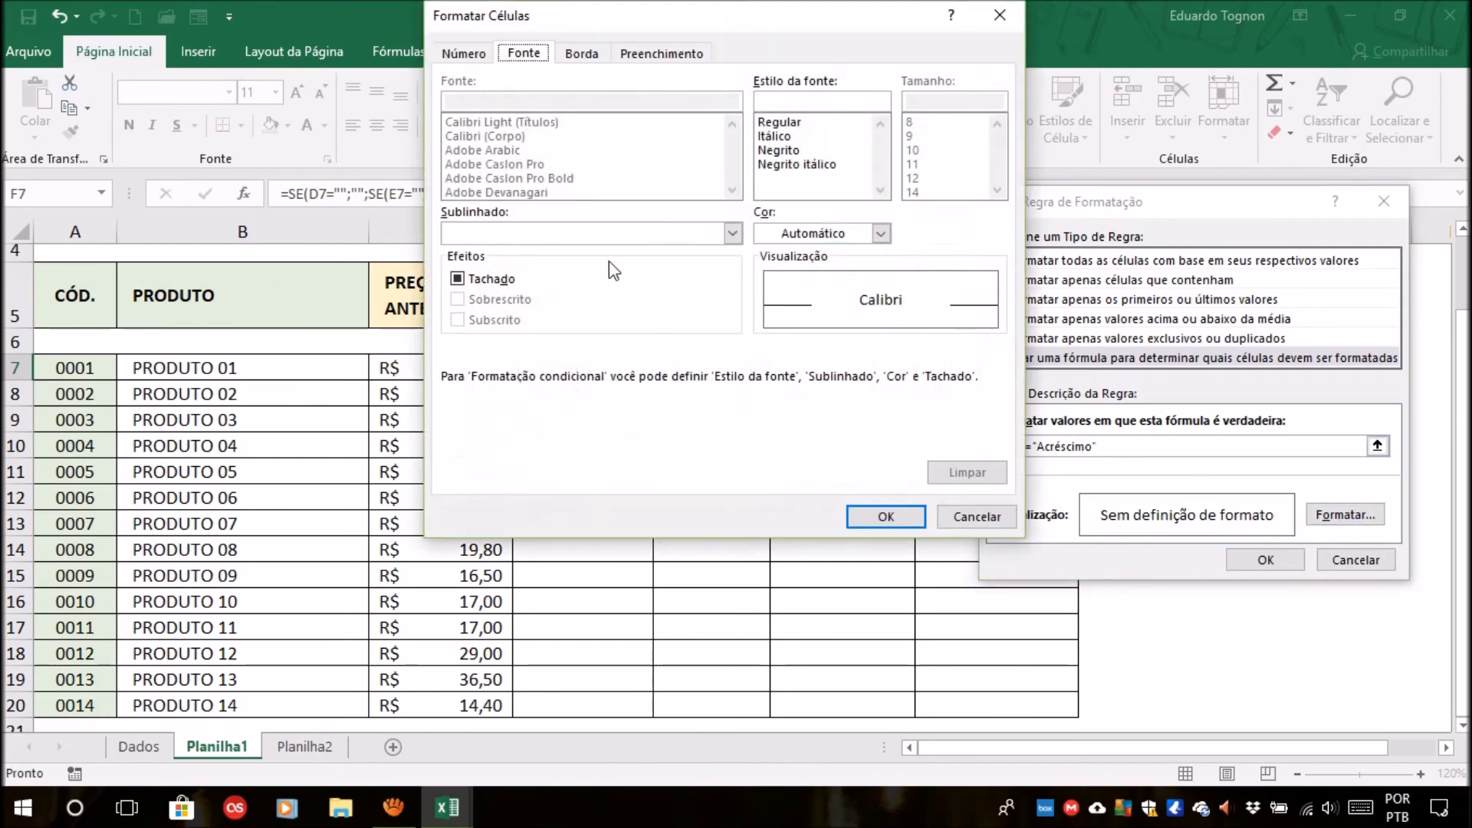
click(778, 150)
click(838, 234)
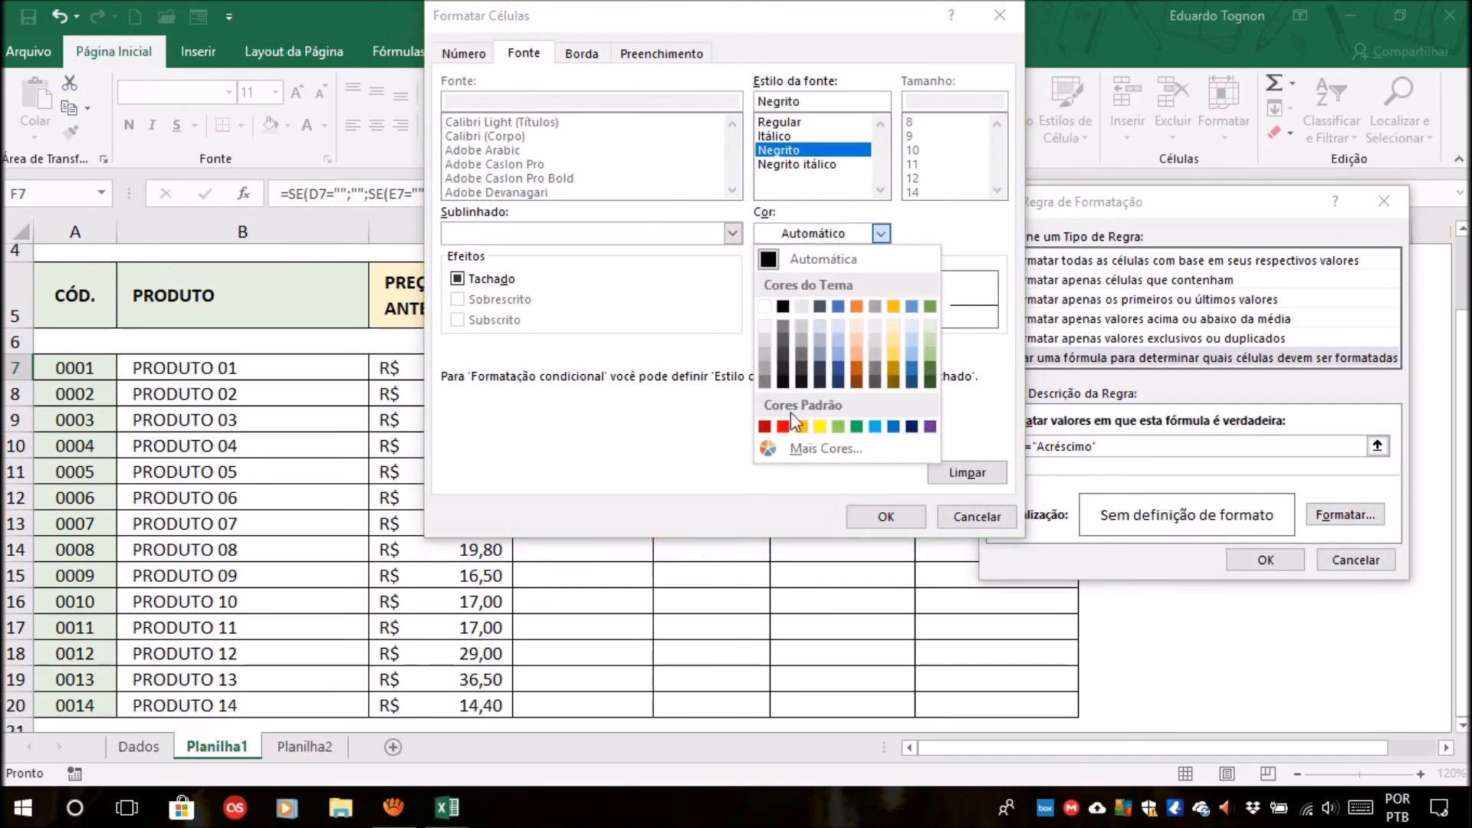
click(840, 378)
click(883, 514)
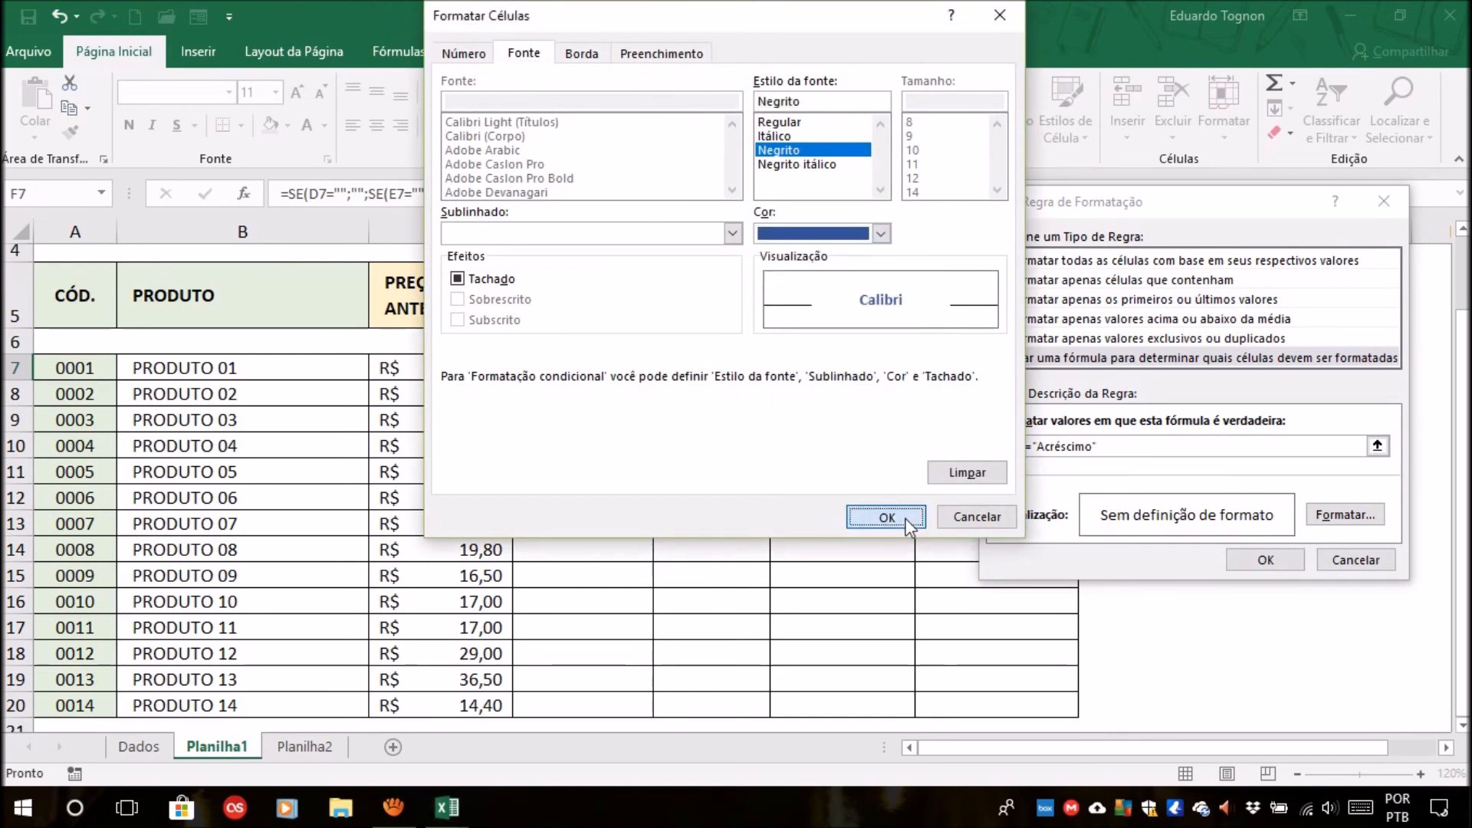
click(1266, 559)
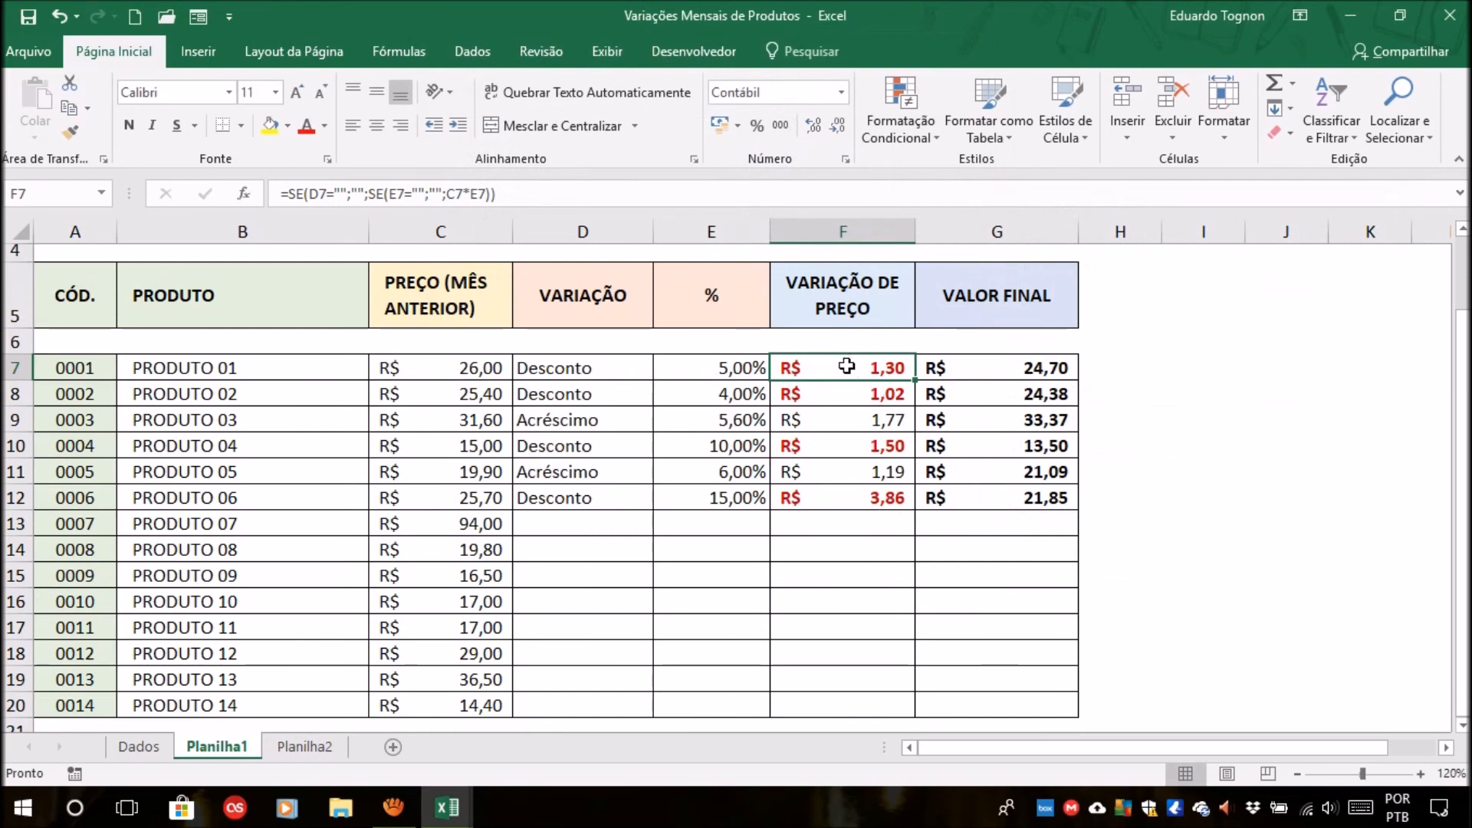
Fill F7 down to F20 to extend the Acréscimo rule, and check the font color in F9 against D9.
drag(914, 380, 894, 703)
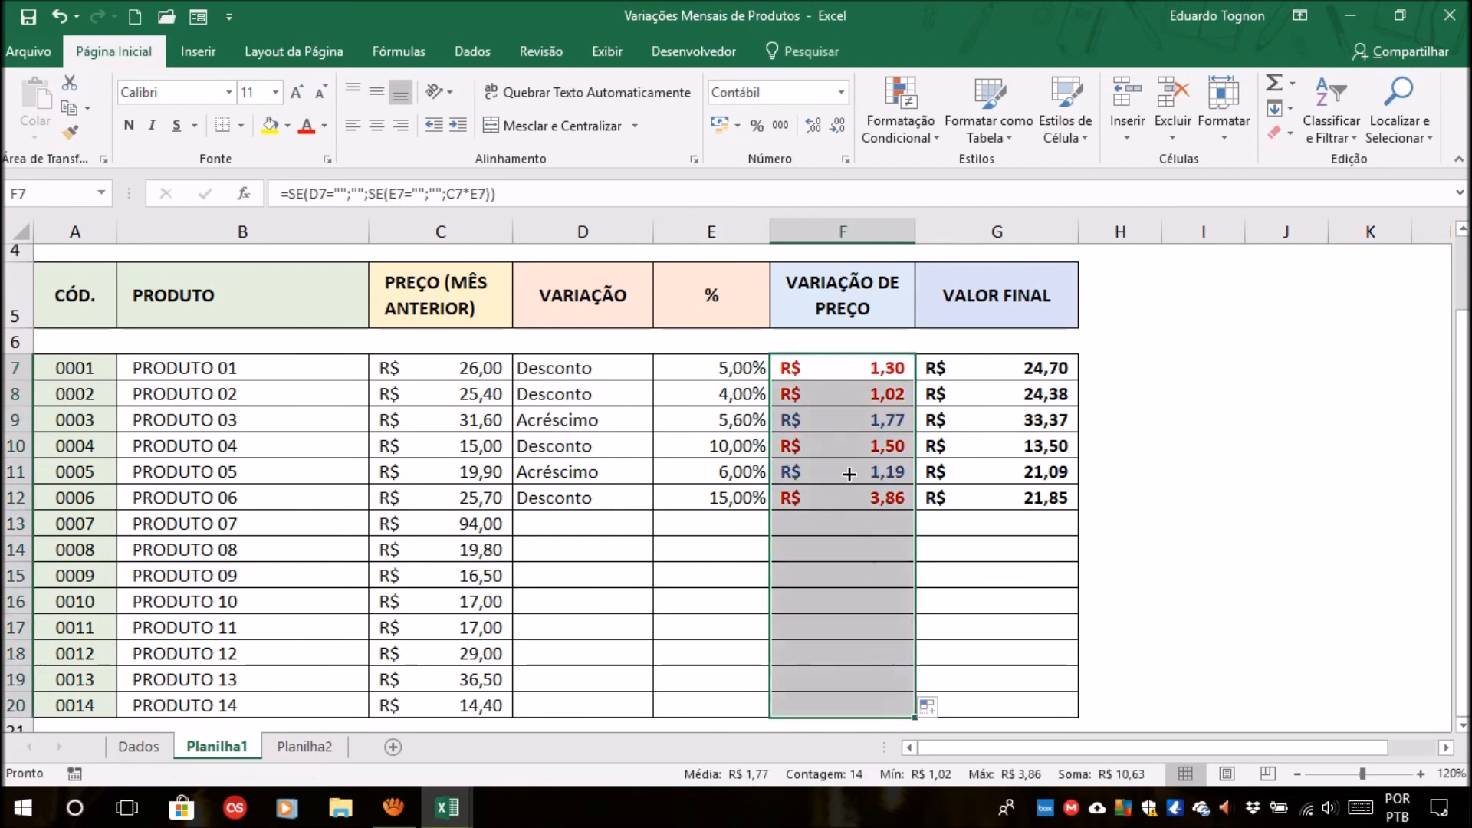
click(838, 443)
click(839, 415)
click(638, 425)
click(853, 430)
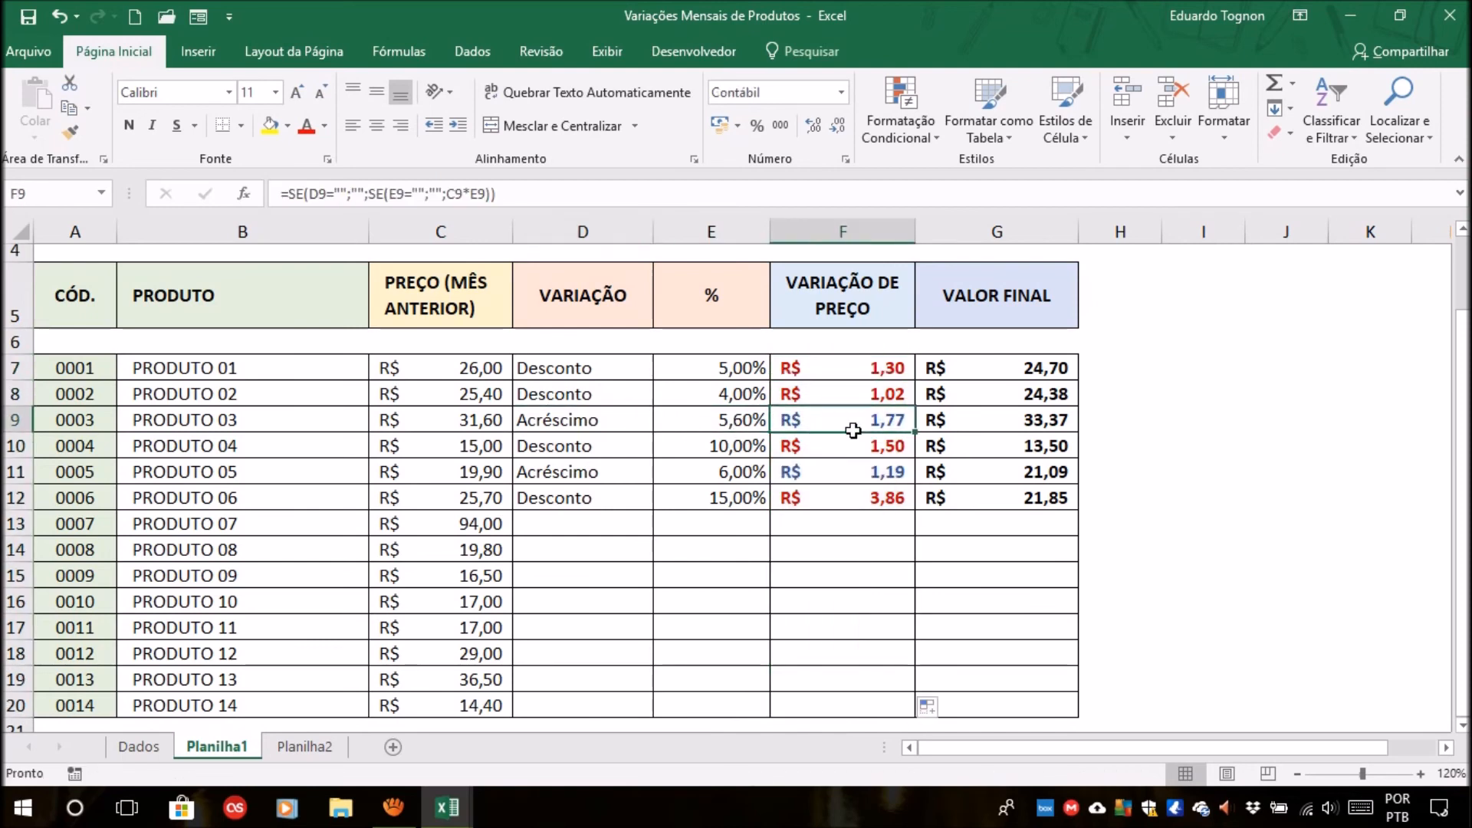
Change the variation type in D7 to Acréscimo and check the font color of the price variation in F7.
click(584, 368)
click(662, 368)
click(571, 386)
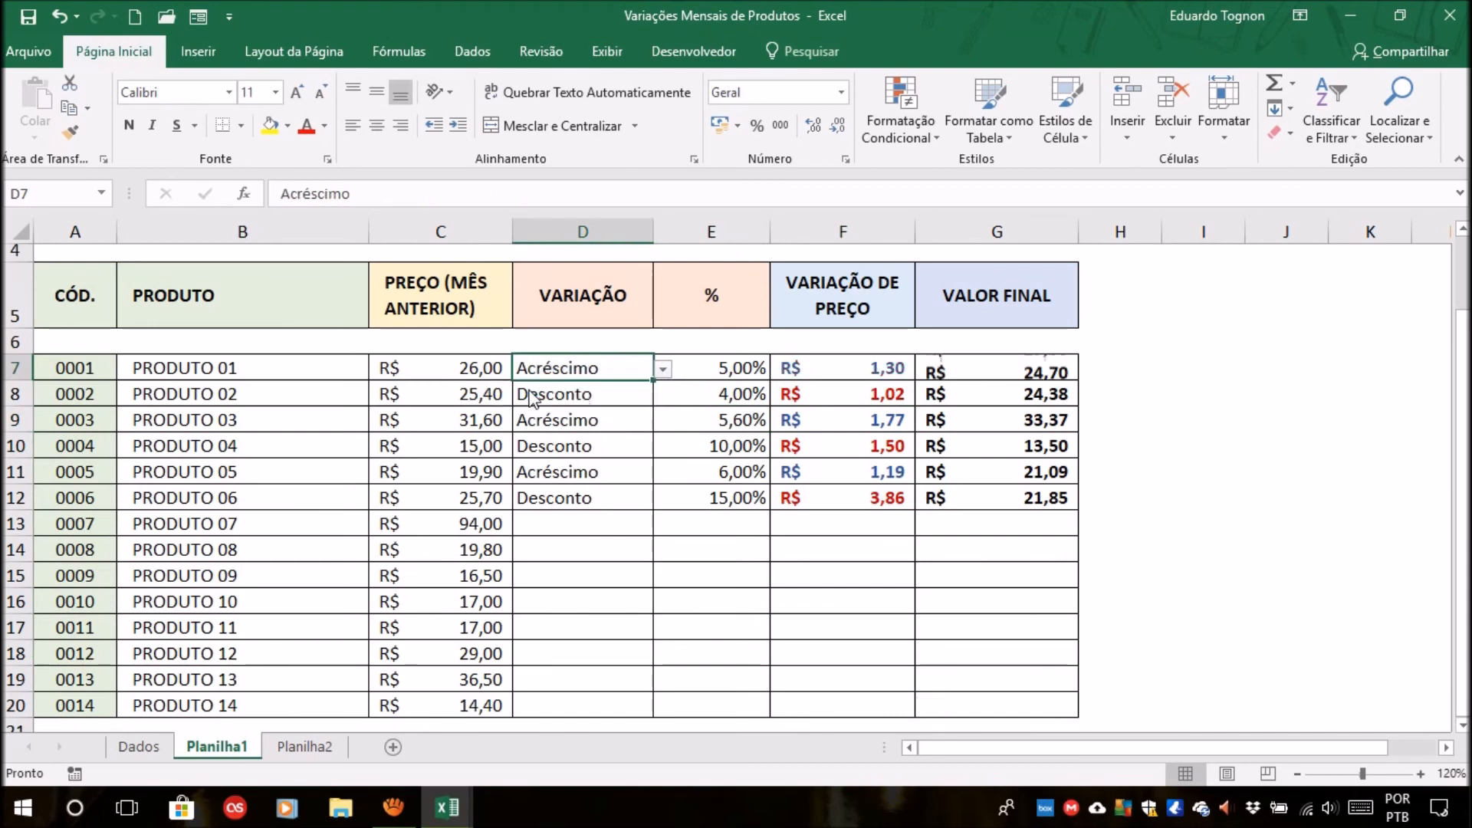
click(833, 369)
click(838, 625)
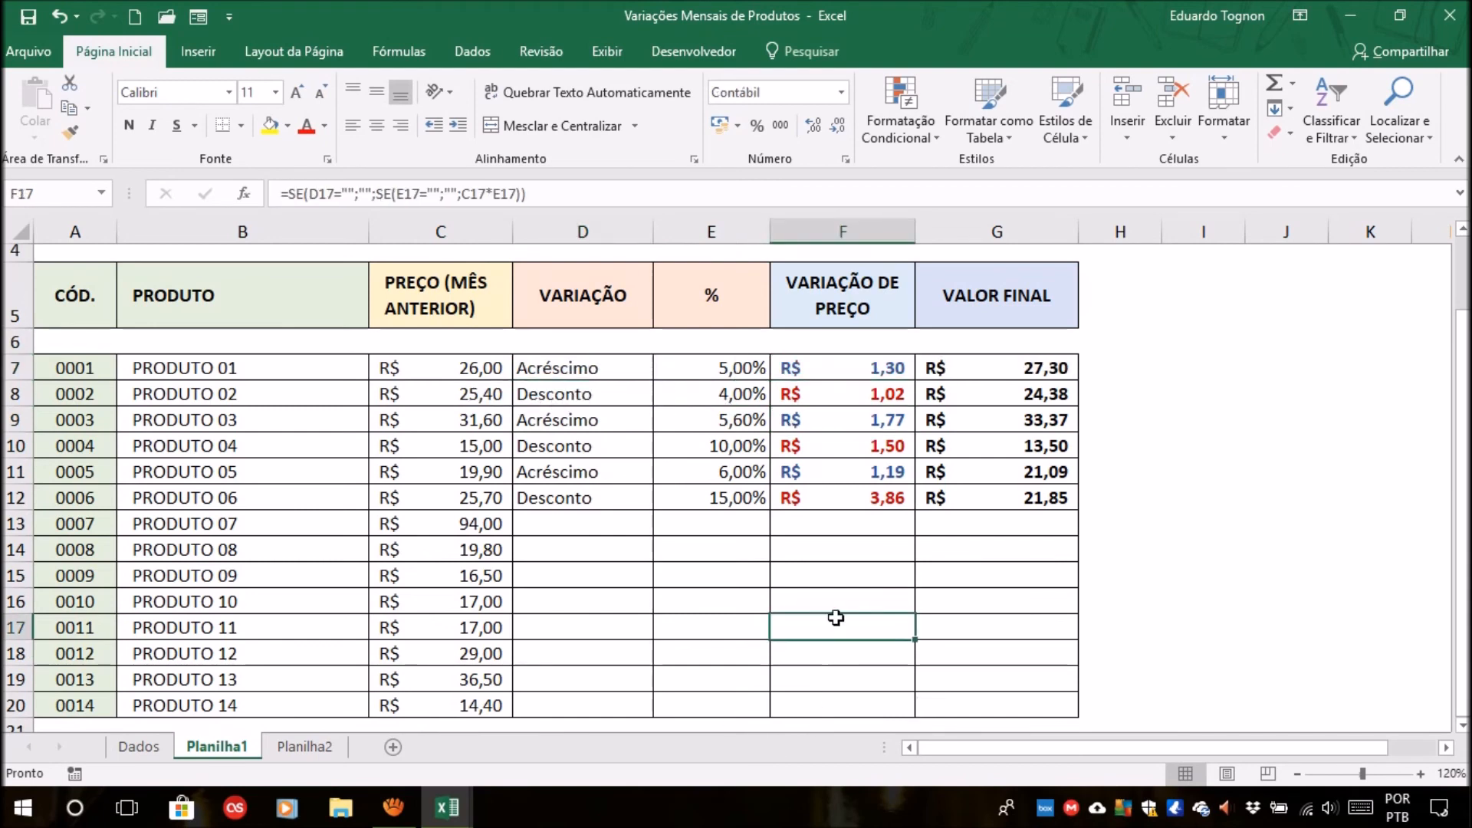
Examine how the price variations in F7:F20 relate to the variation type in D7.
click(581, 366)
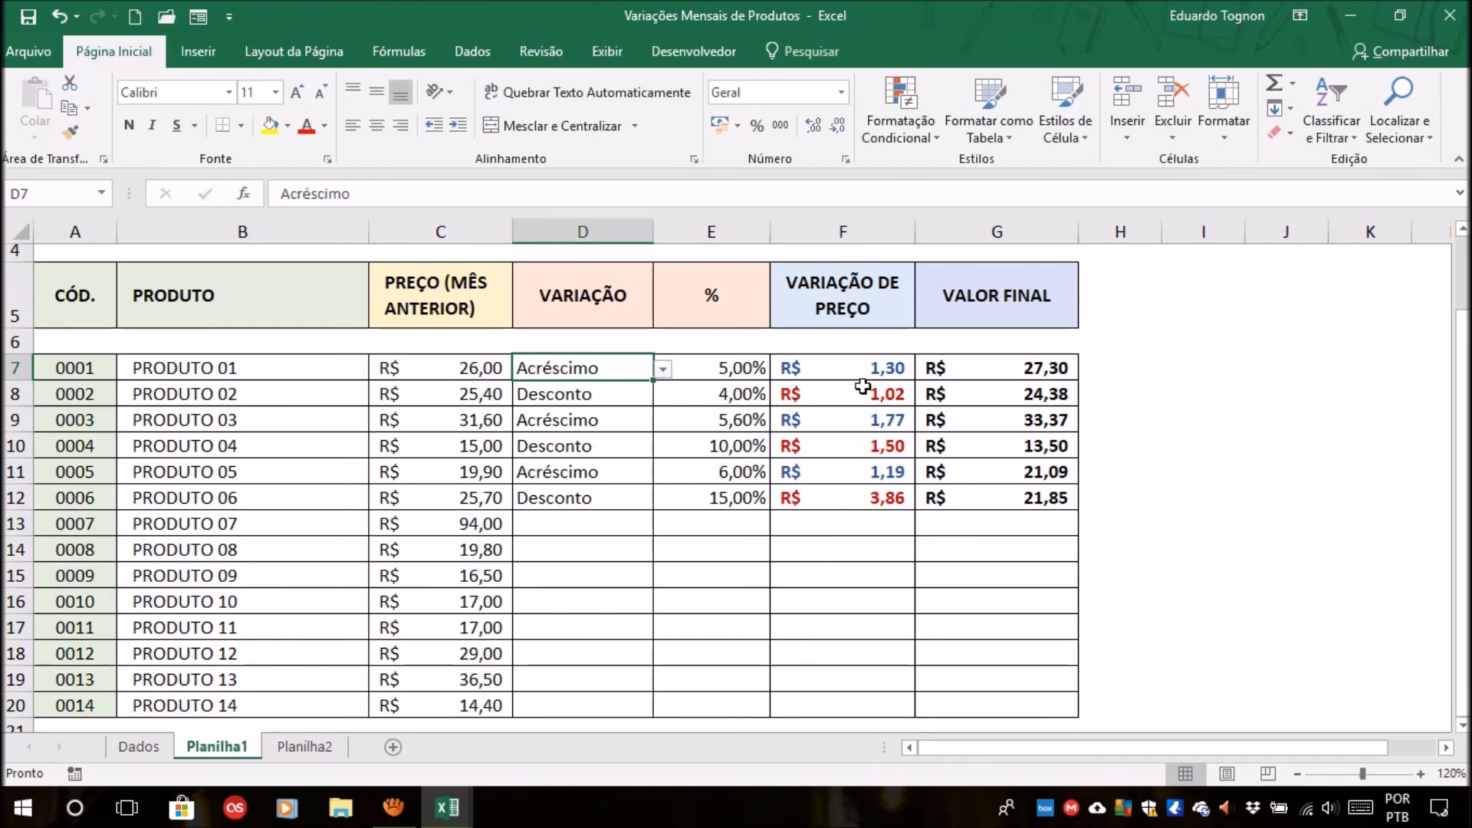
click(870, 364)
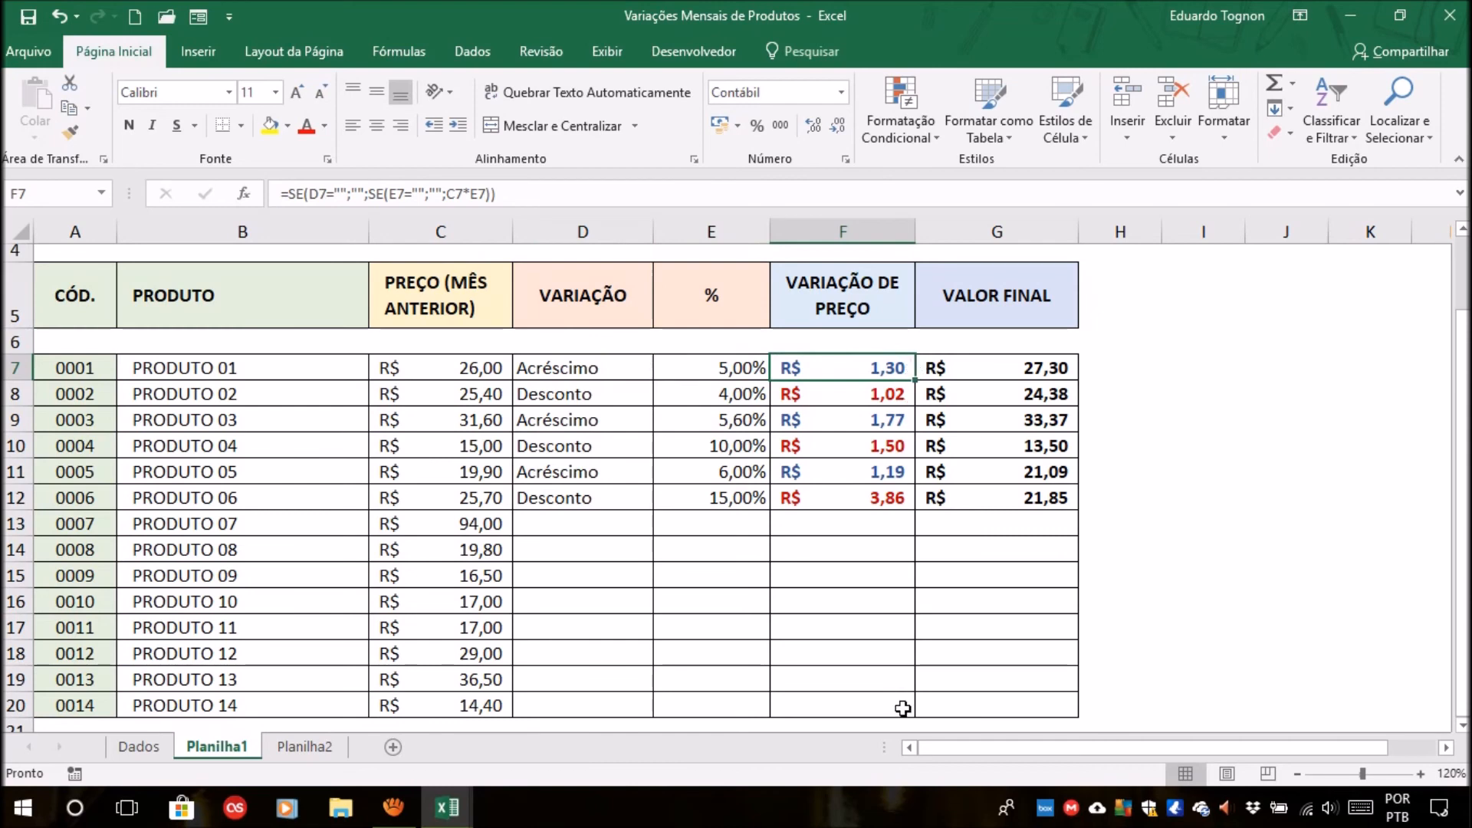
drag(864, 371, 897, 704)
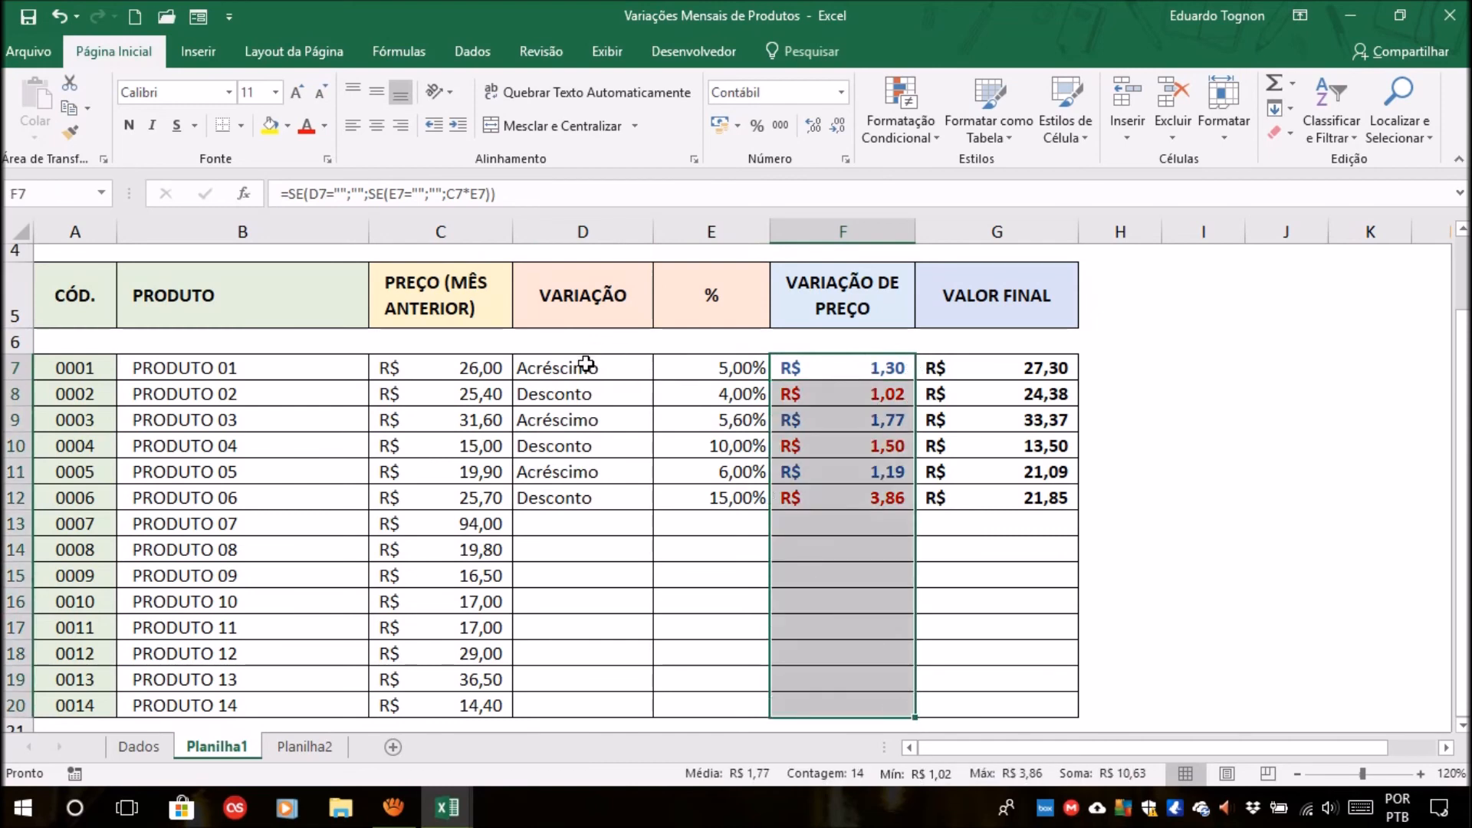
drag(854, 365, 863, 704)
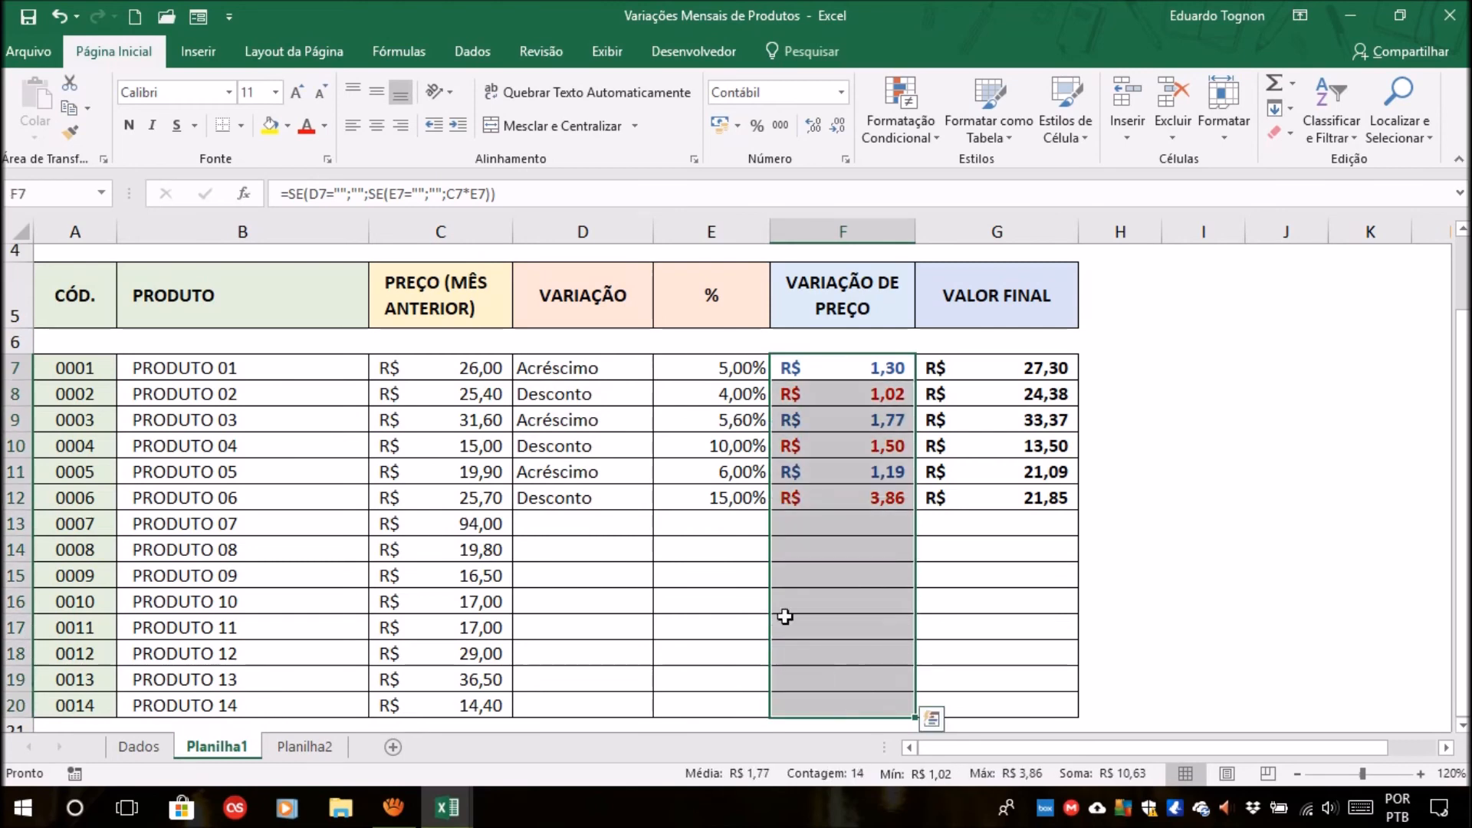
click(621, 367)
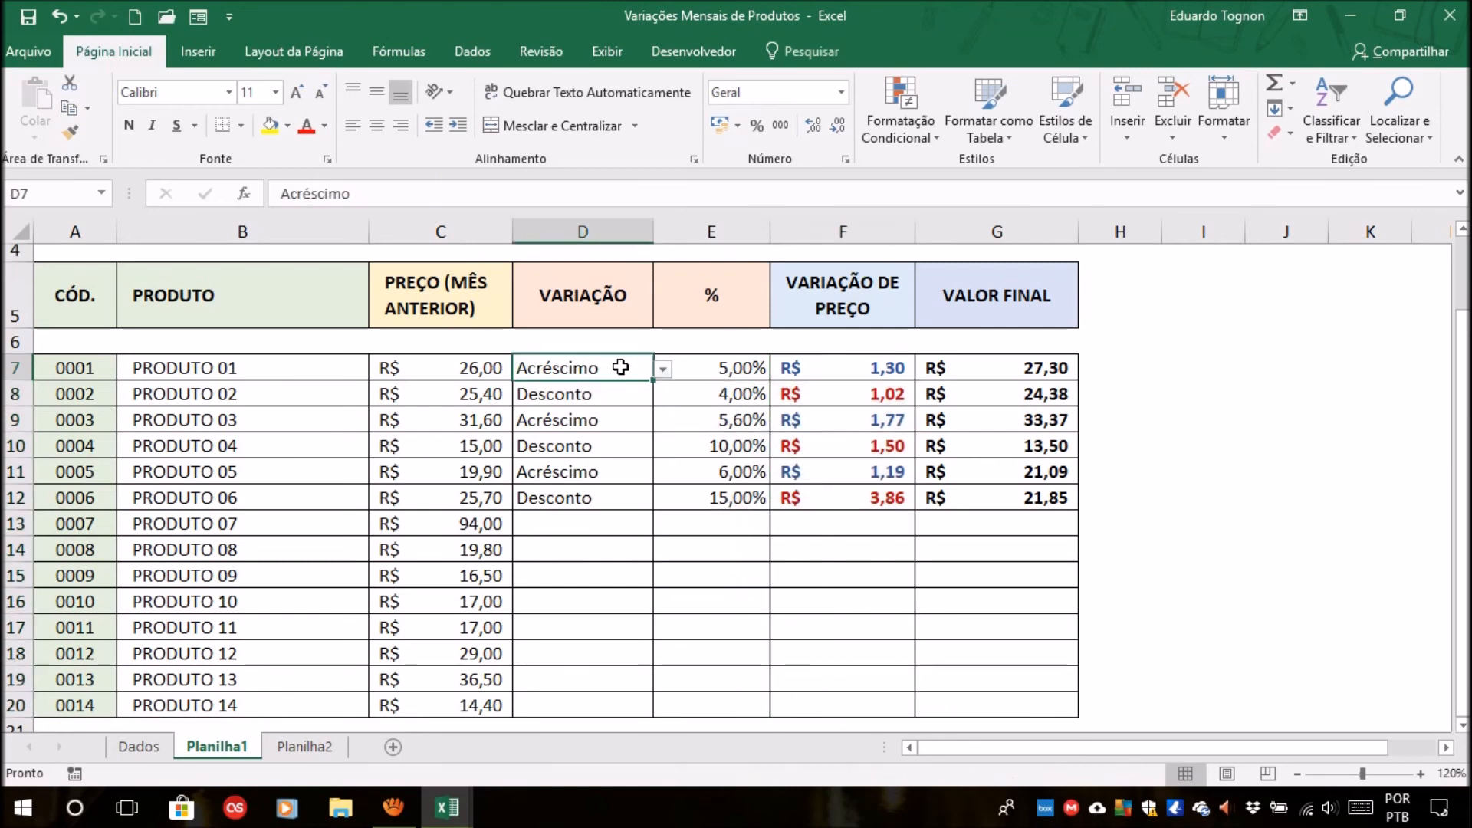
drag(851, 367, 872, 700)
click(605, 364)
click(862, 369)
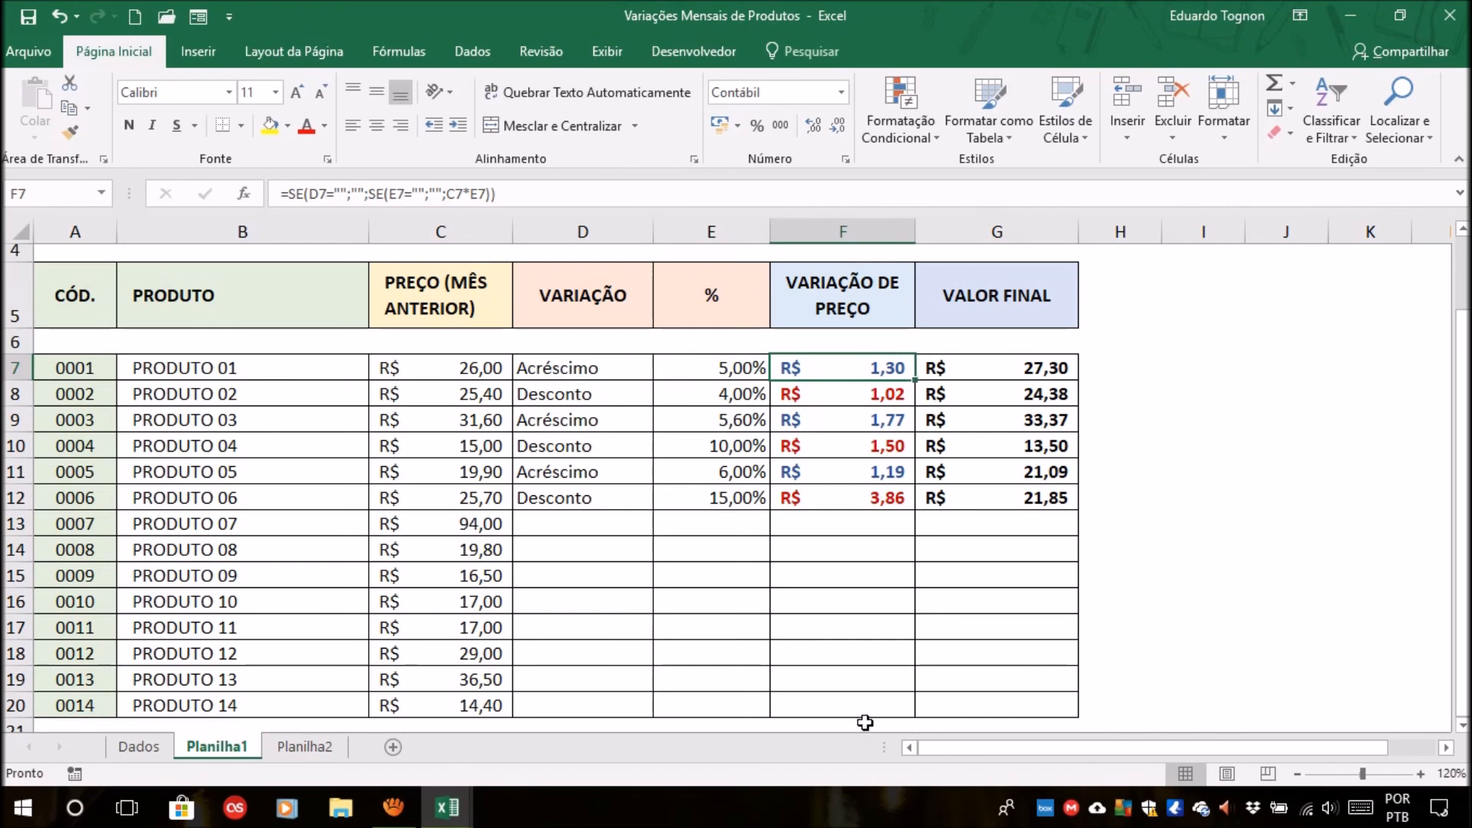
key(Left)
key(Left)
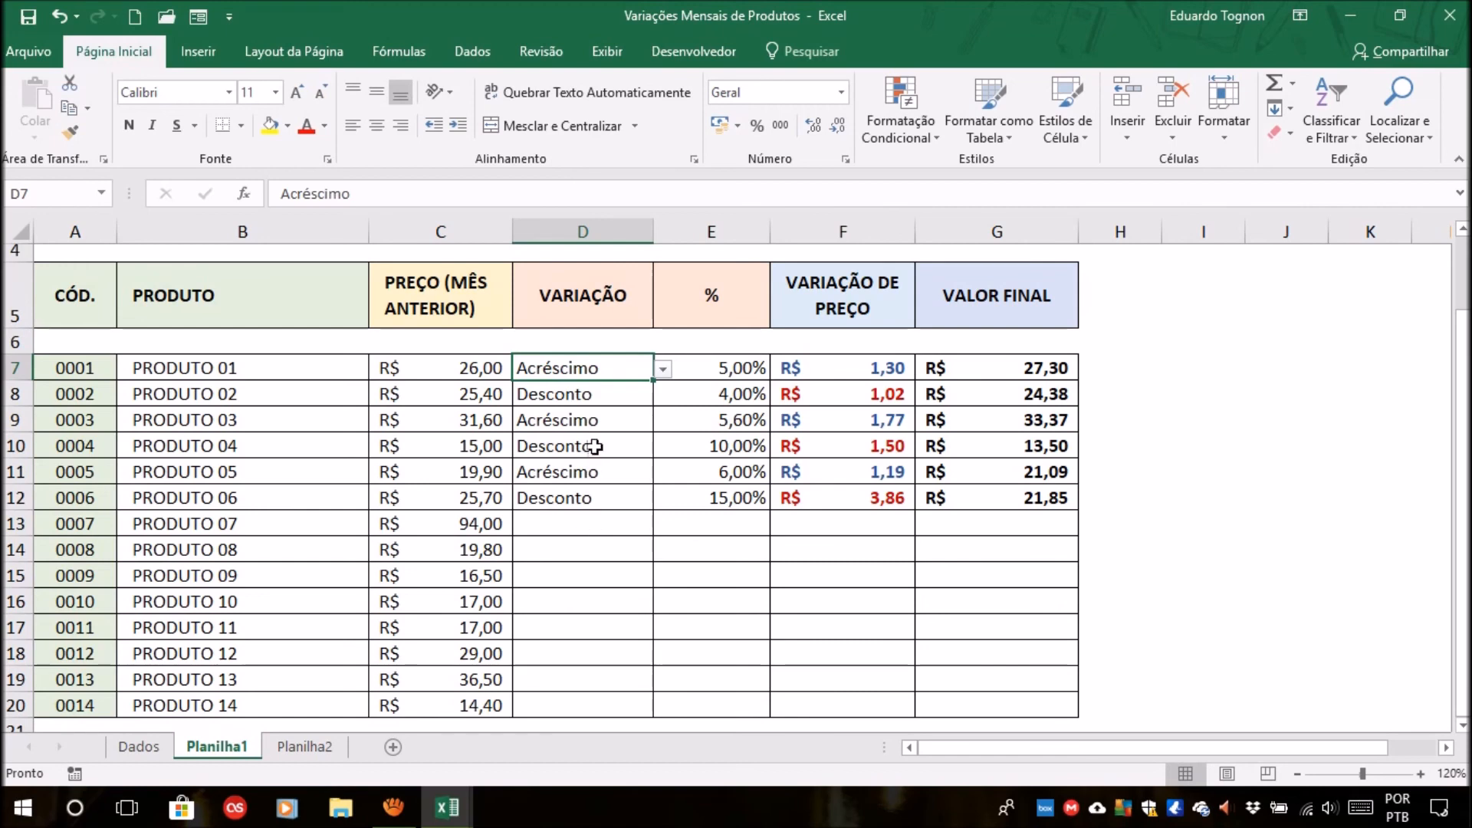
Compare the variation types from D8 to D10 with the matching price variation colors, then the two columns as a whole.
click(577, 393)
click(832, 398)
click(614, 401)
click(829, 416)
click(600, 421)
click(842, 449)
click(598, 445)
drag(863, 366, 864, 642)
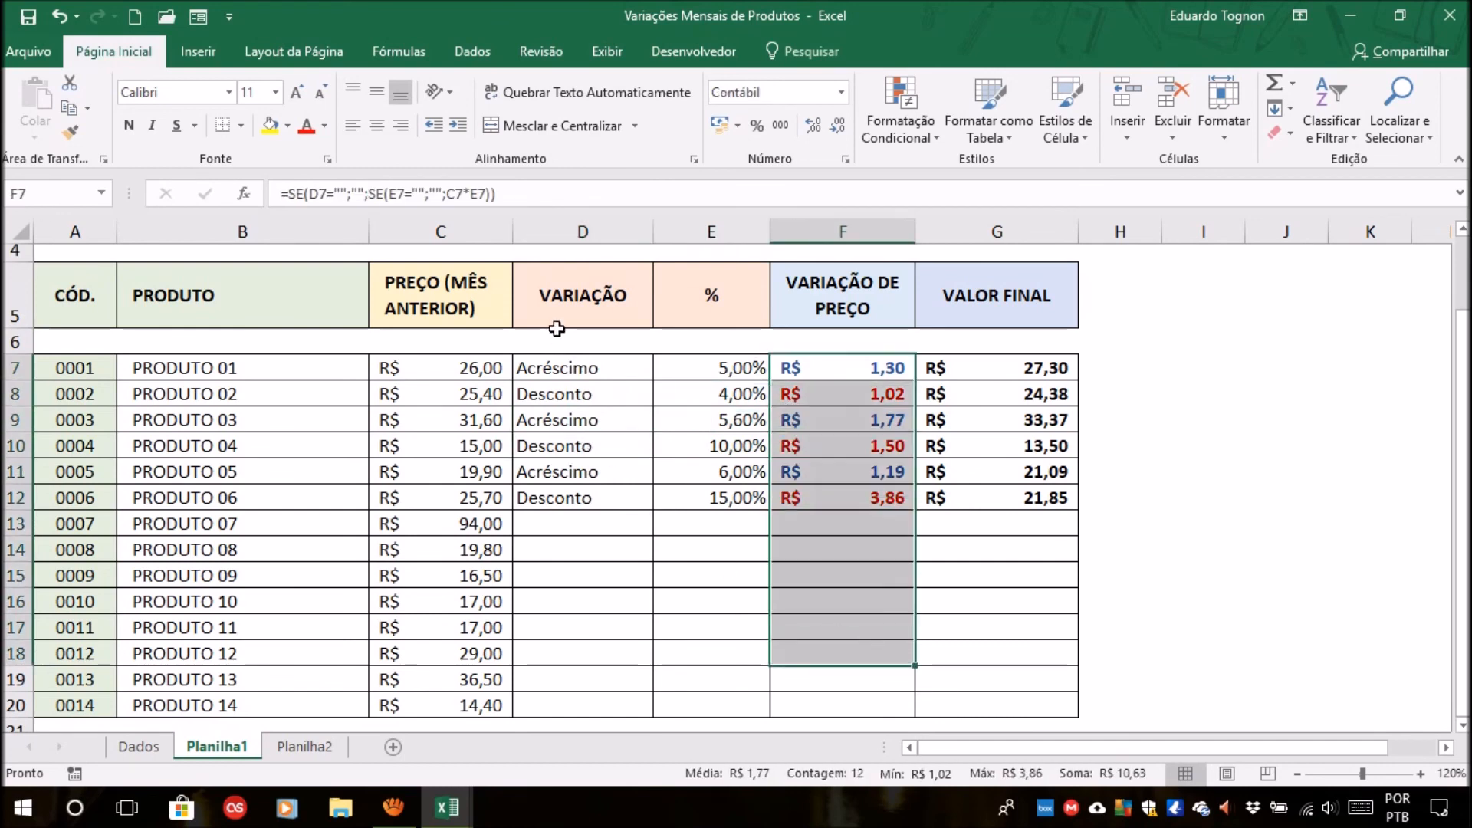
drag(555, 366, 559, 614)
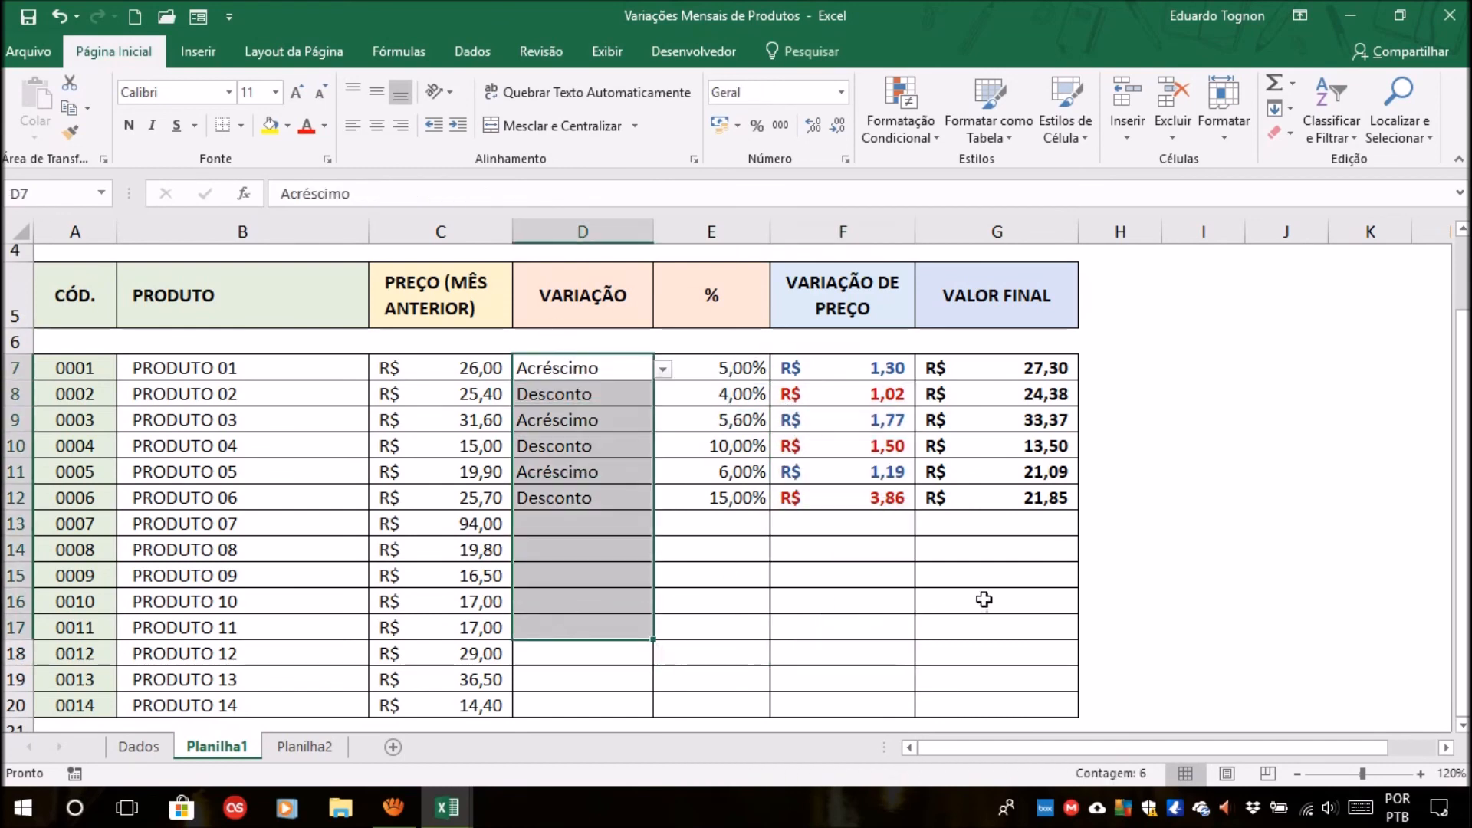
click(1048, 595)
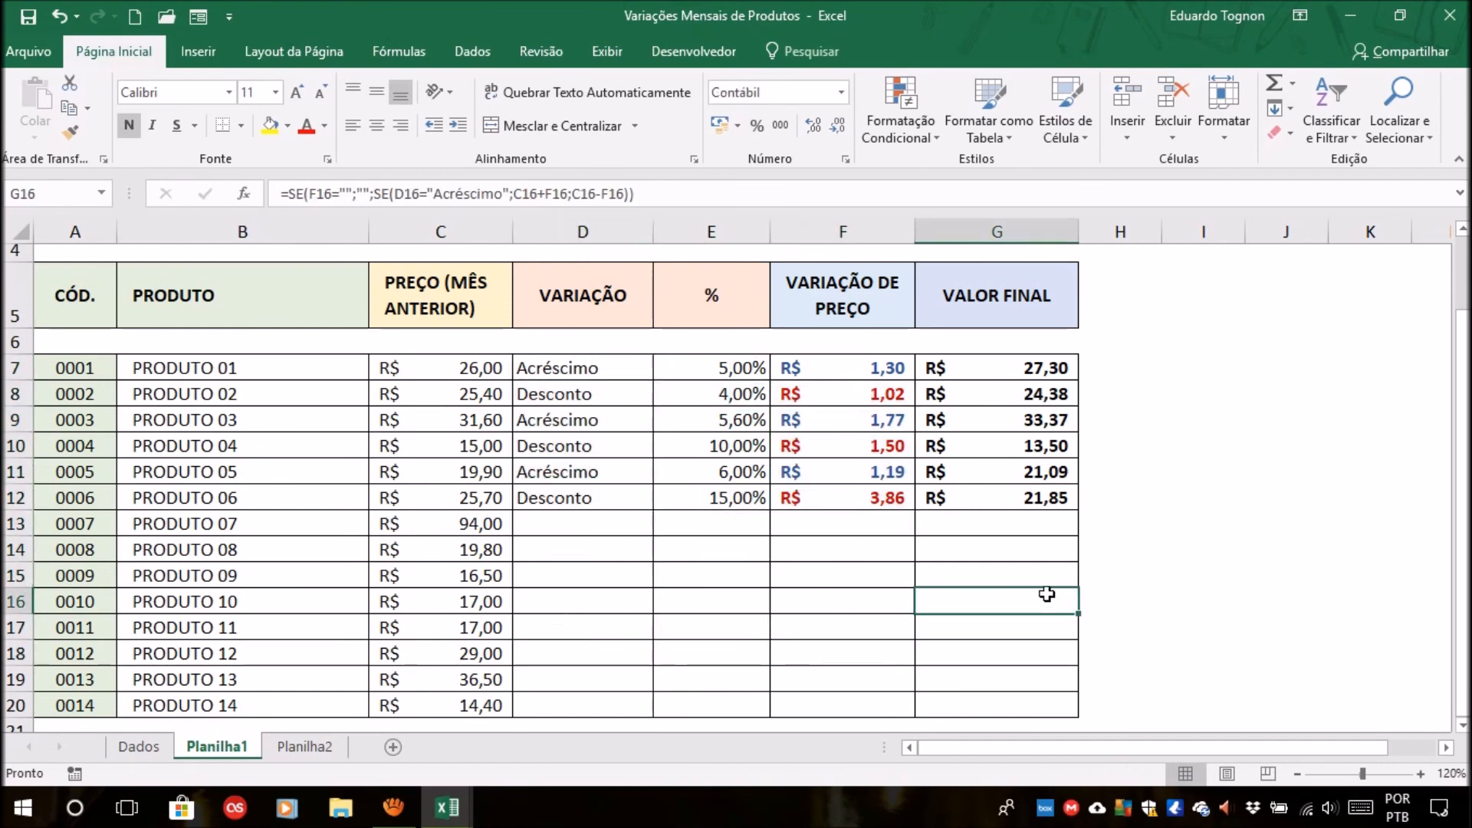
Review the price variations in F7:F17 on the Planilha2 sheet and return to Planilha1.
click(305, 746)
click(817, 360)
drag(828, 367, 848, 634)
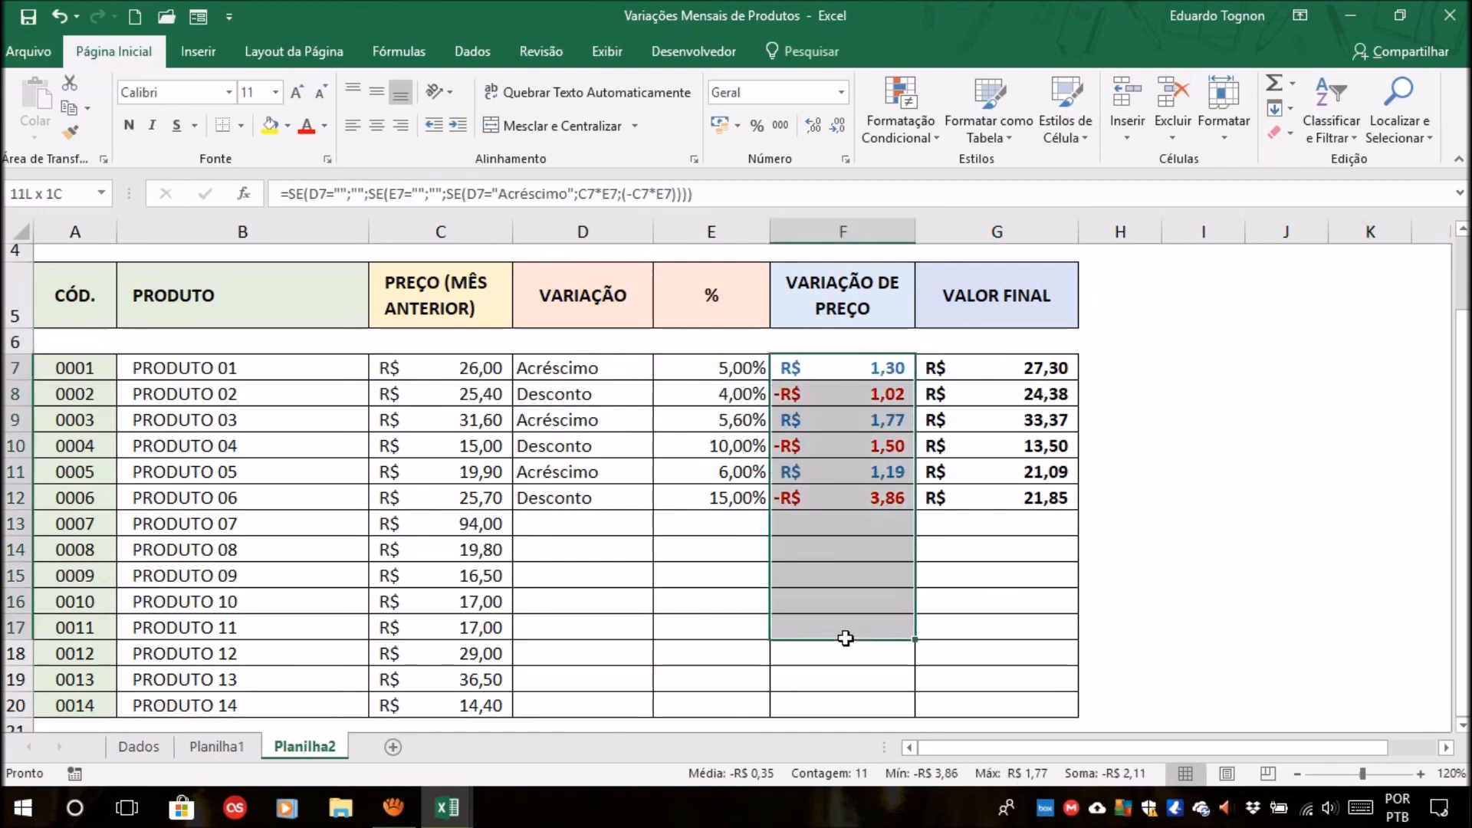
click(1279, 481)
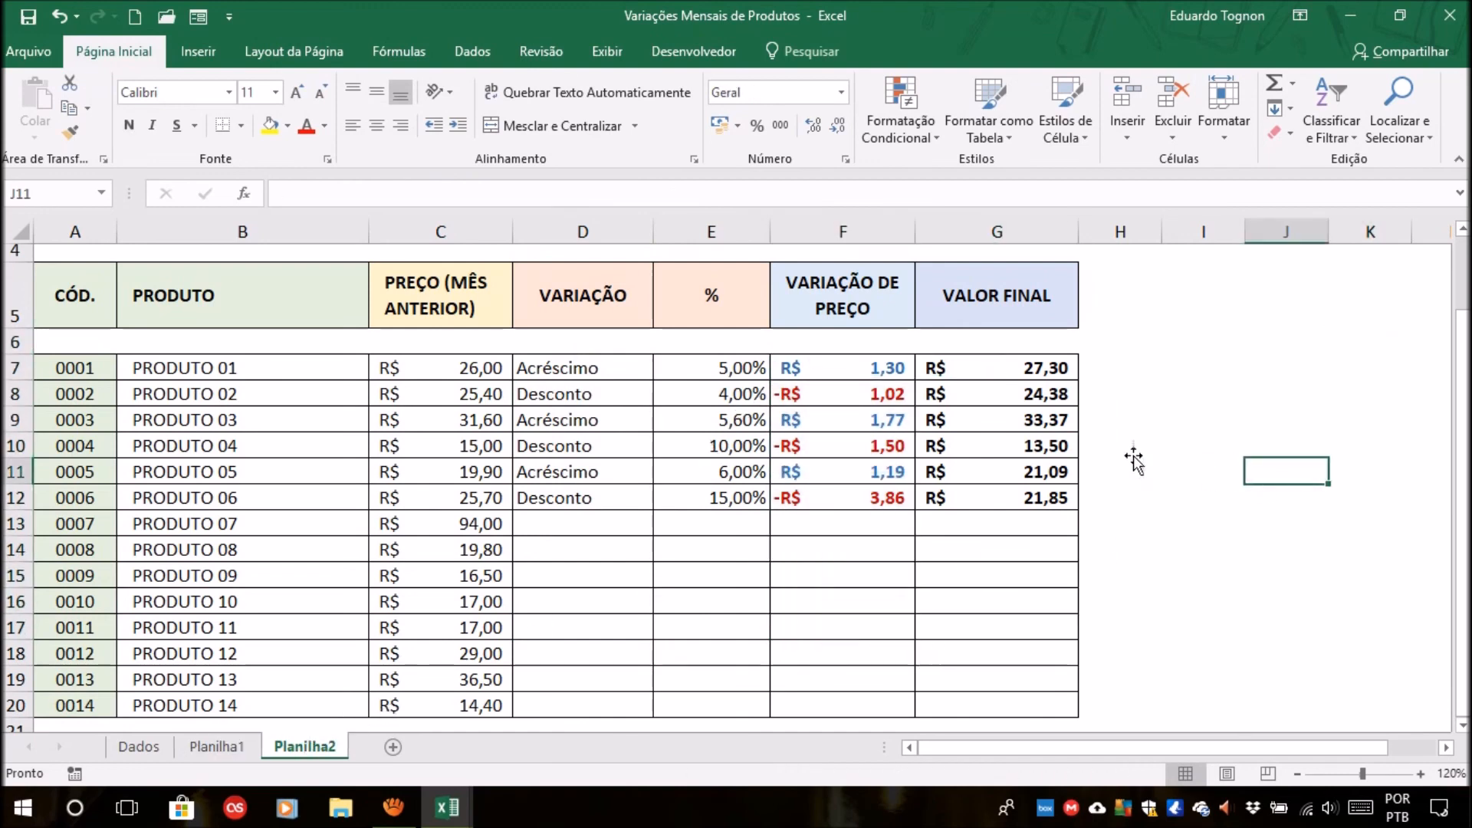
click(230, 747)
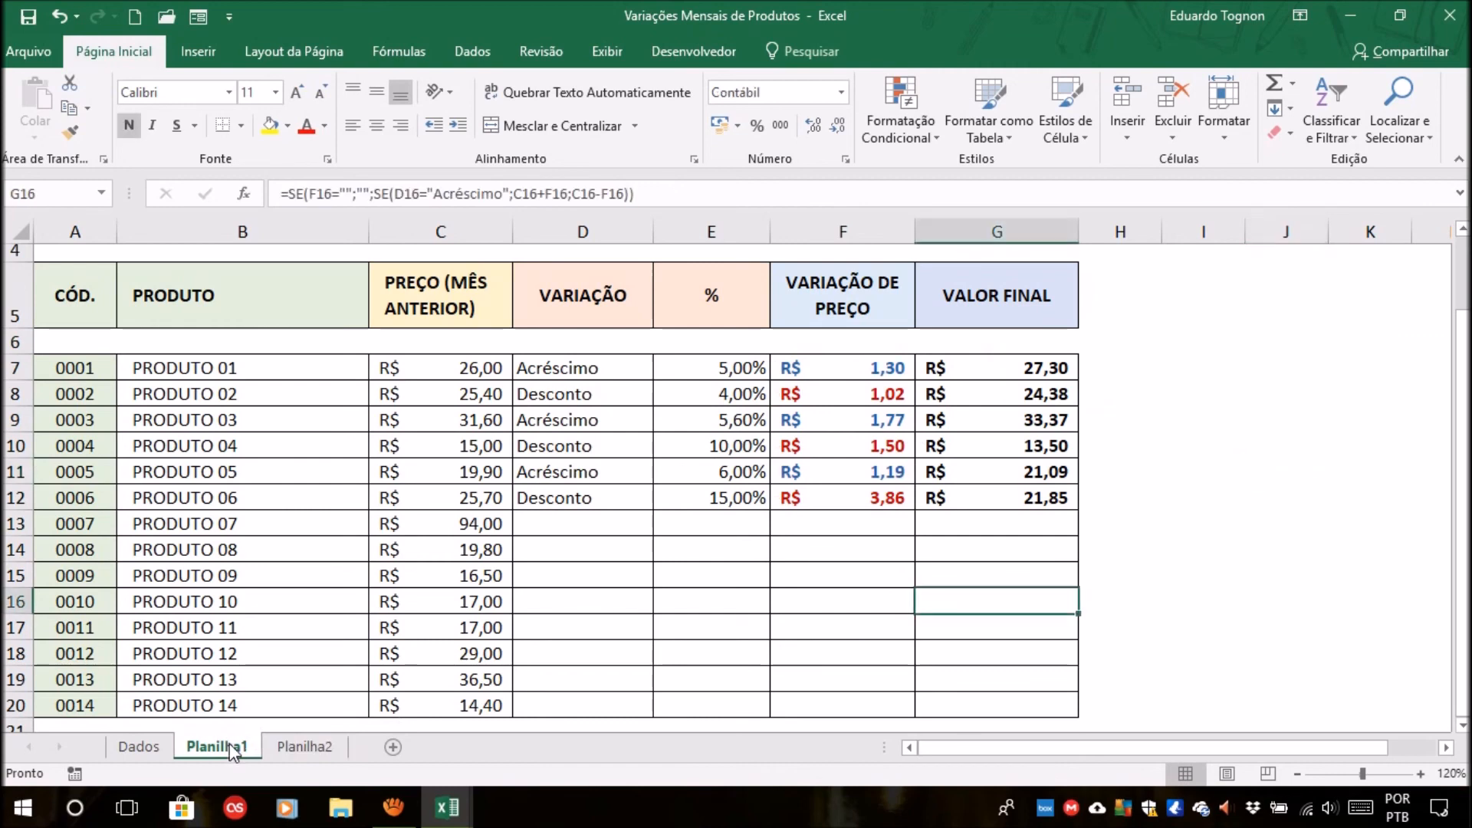
Inspect the font colors of the price variations on Planilha1 row by row from F7 to F12.
click(876, 518)
click(839, 362)
click(827, 389)
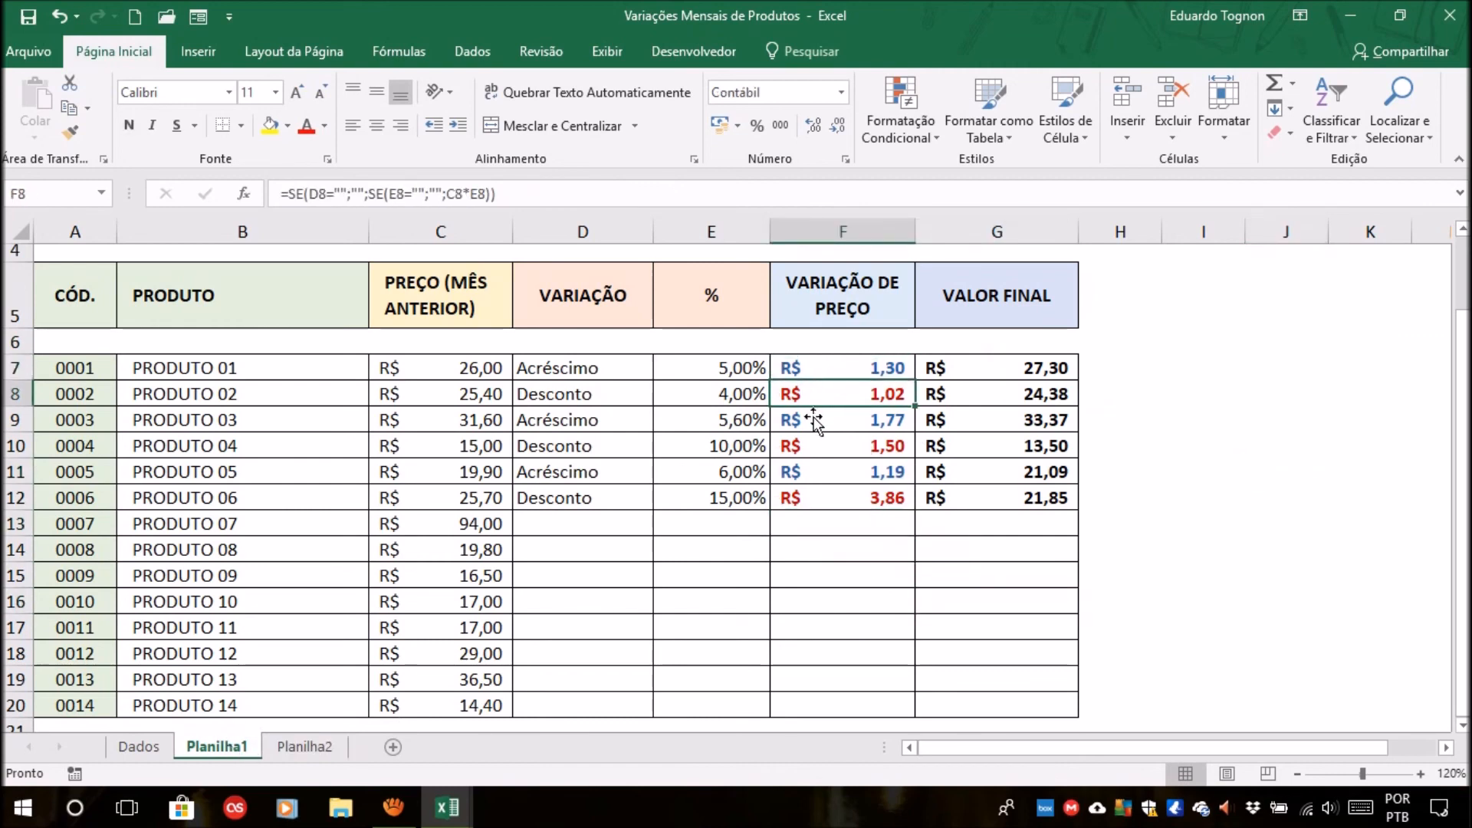
click(818, 421)
click(805, 446)
click(803, 470)
click(799, 499)
Check the variation types in column D from D7 to D10 against the price variation color in F7.
click(587, 472)
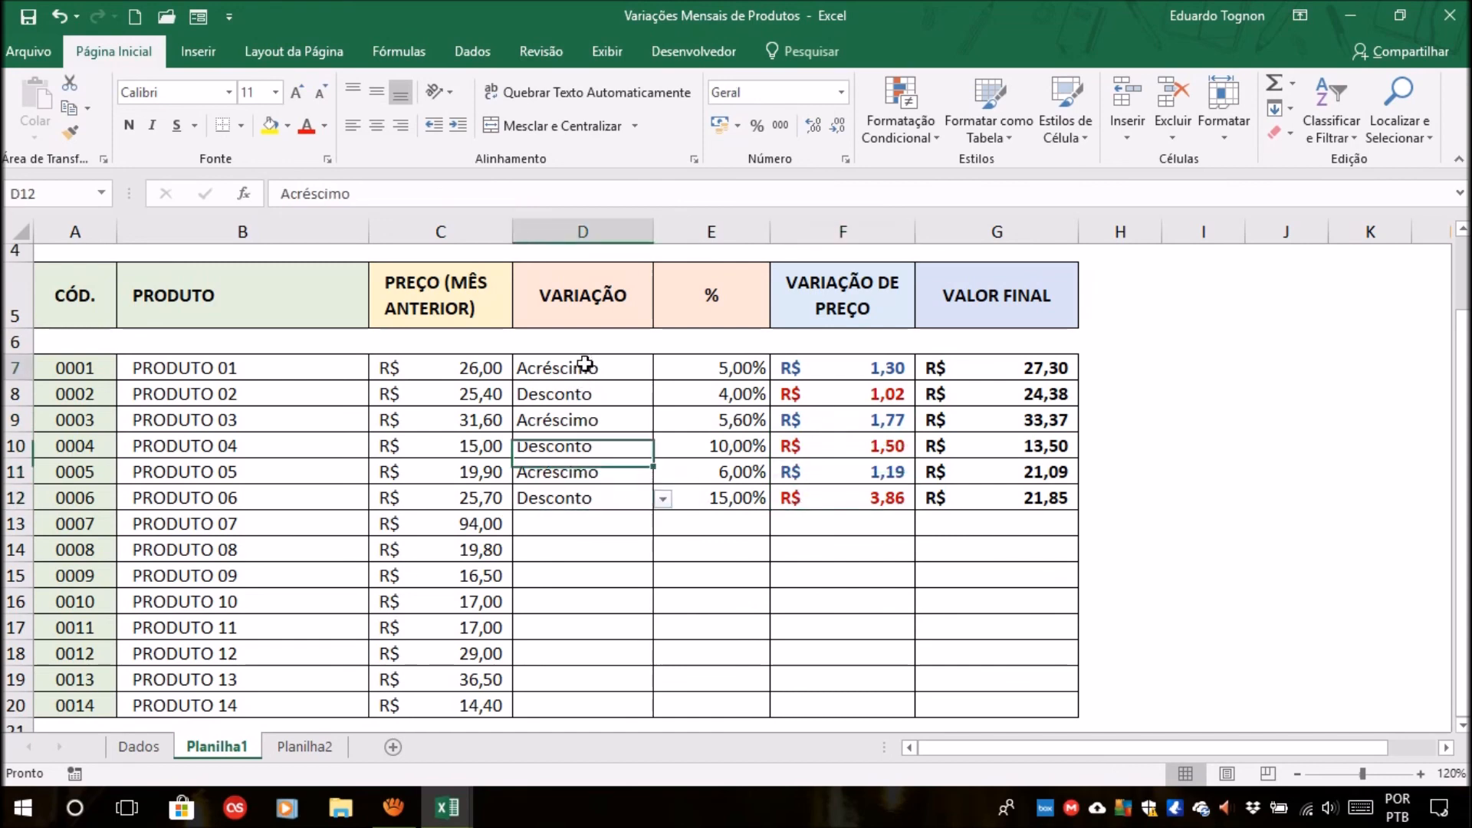
click(585, 368)
click(576, 395)
click(572, 414)
click(566, 445)
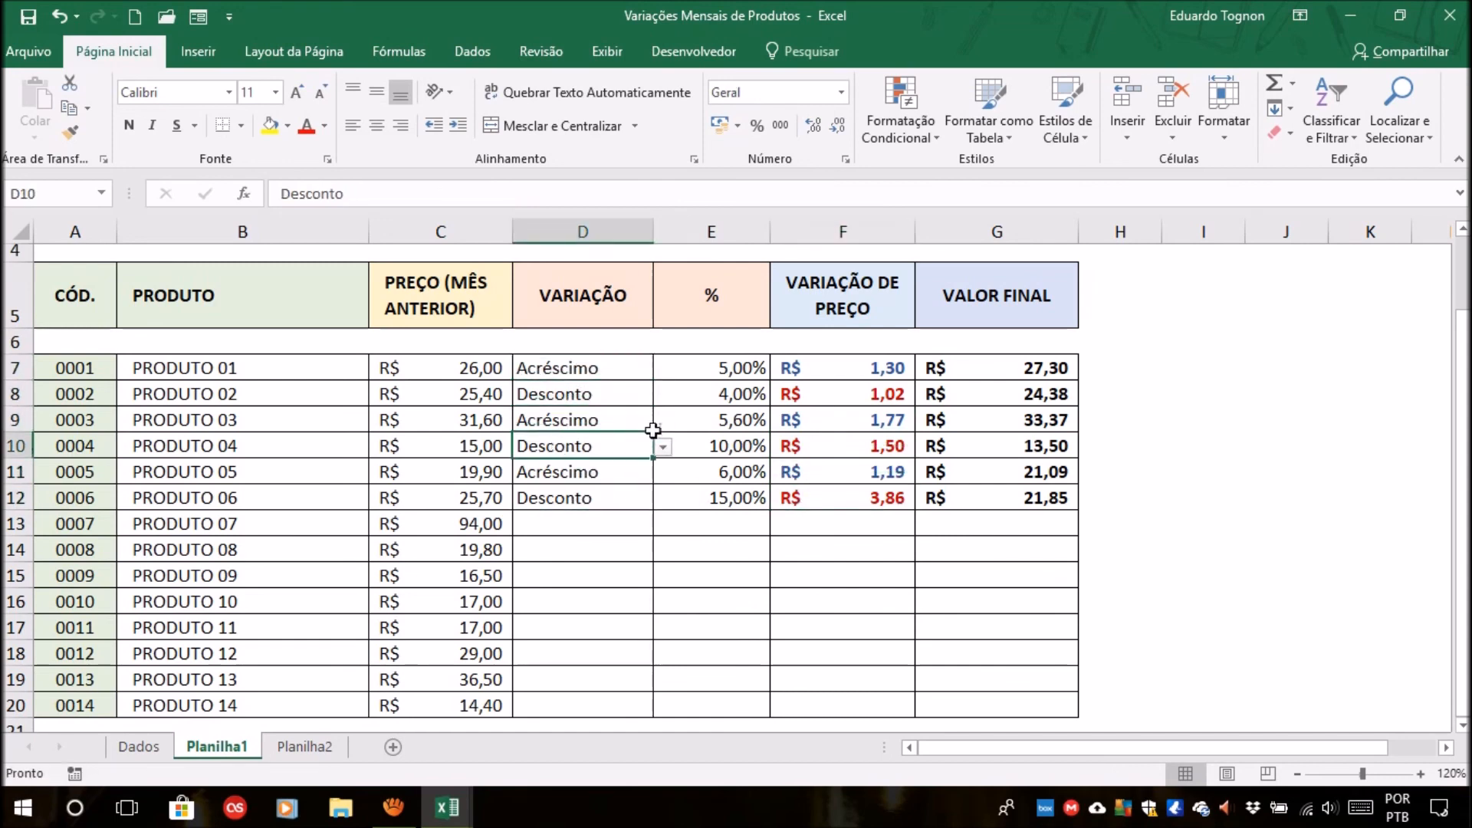
click(868, 365)
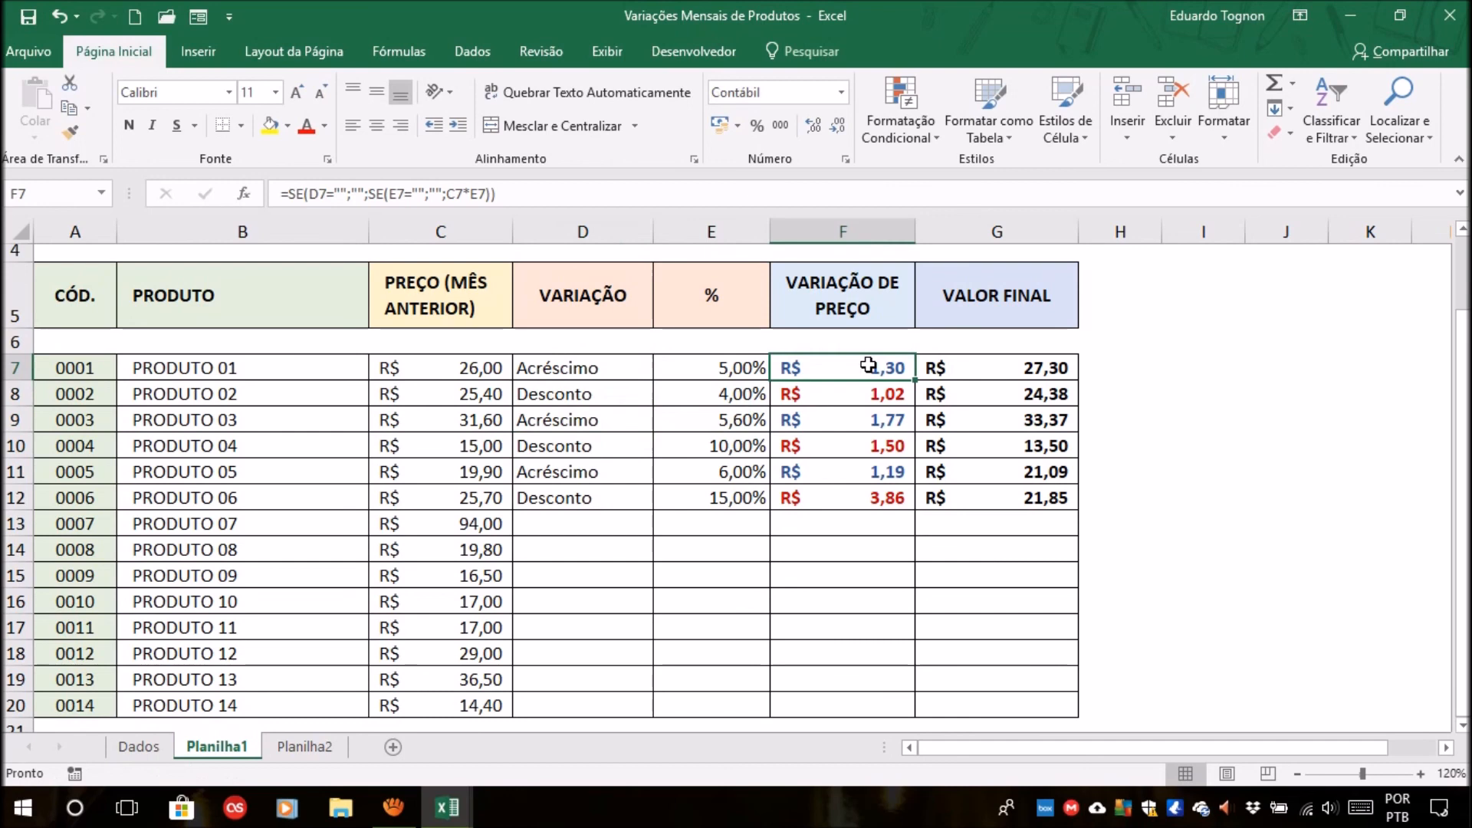